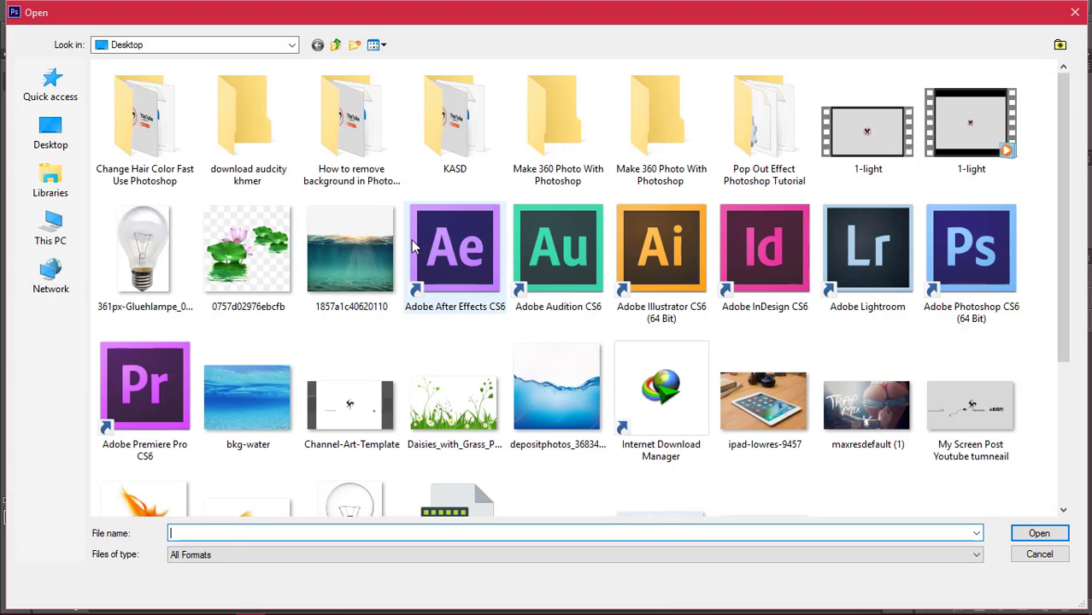
- Open 1857a1c40620110.jpg, reference.jpg and the depositphotos water-wave illustration together
{"action": "left_click", "coordinate": [380, 240]}
{"action": "left_click", "coordinate": [248, 248], "text": "ctrl"}
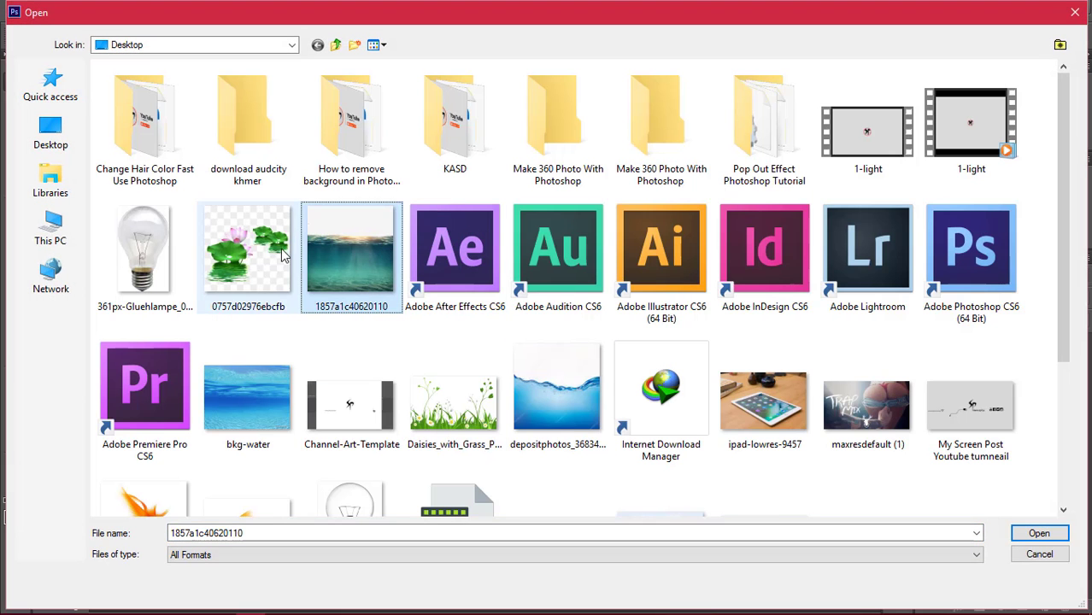
{"action": "left_click", "coordinate": [227, 244], "text": "ctrl"}
{"action": "left_click", "coordinate": [156, 244], "text": "ctrl"}
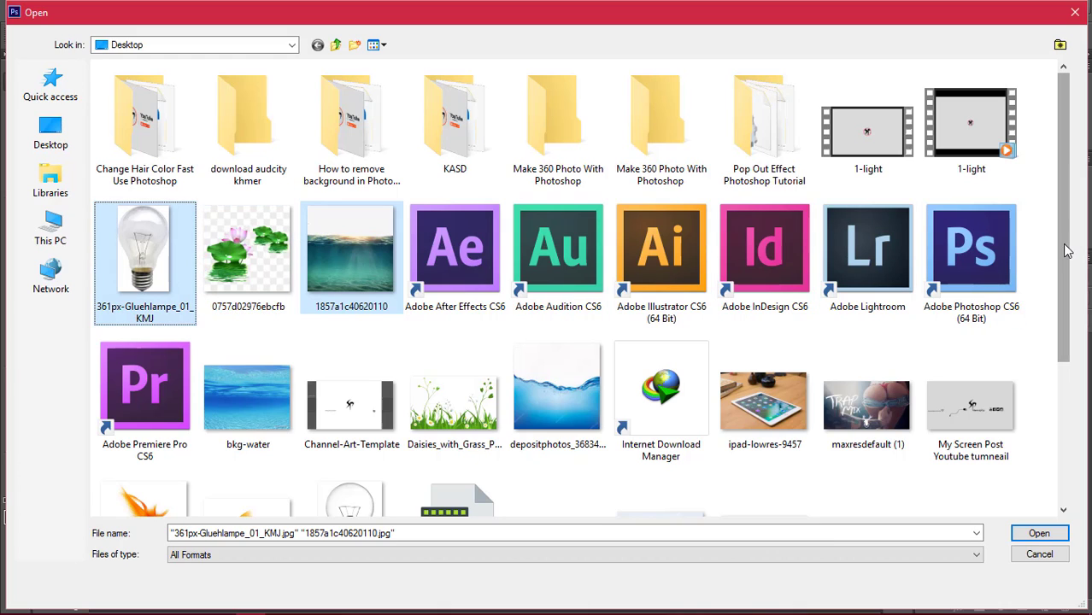
{"action": "left_click", "coordinate": [162, 291], "text": "ctrl"}
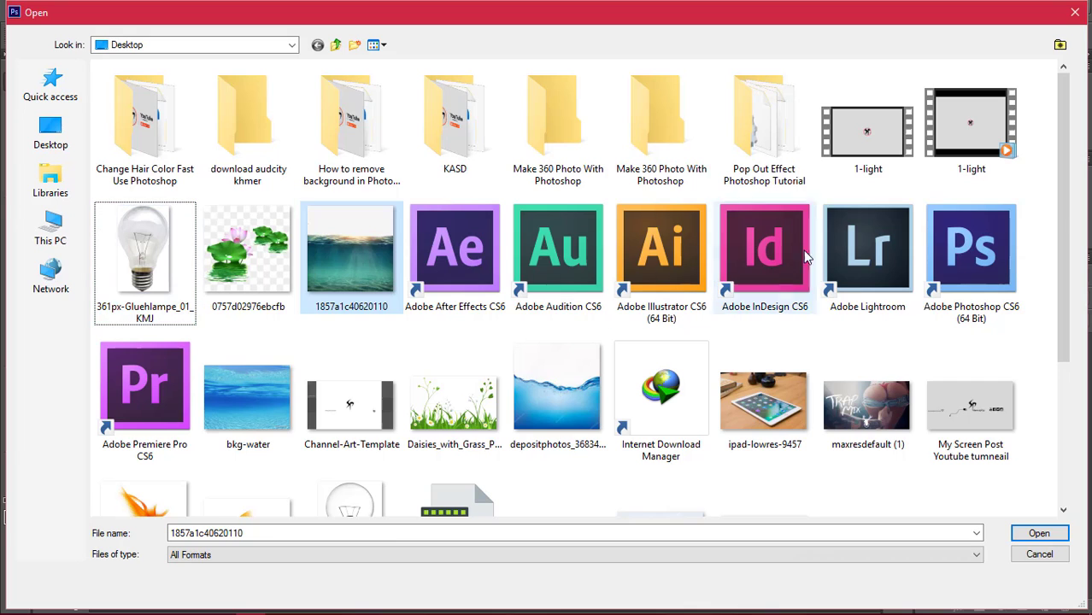
{"action": "left_click_drag", "start_coordinate": [1063, 210], "coordinate": [1063, 339]}
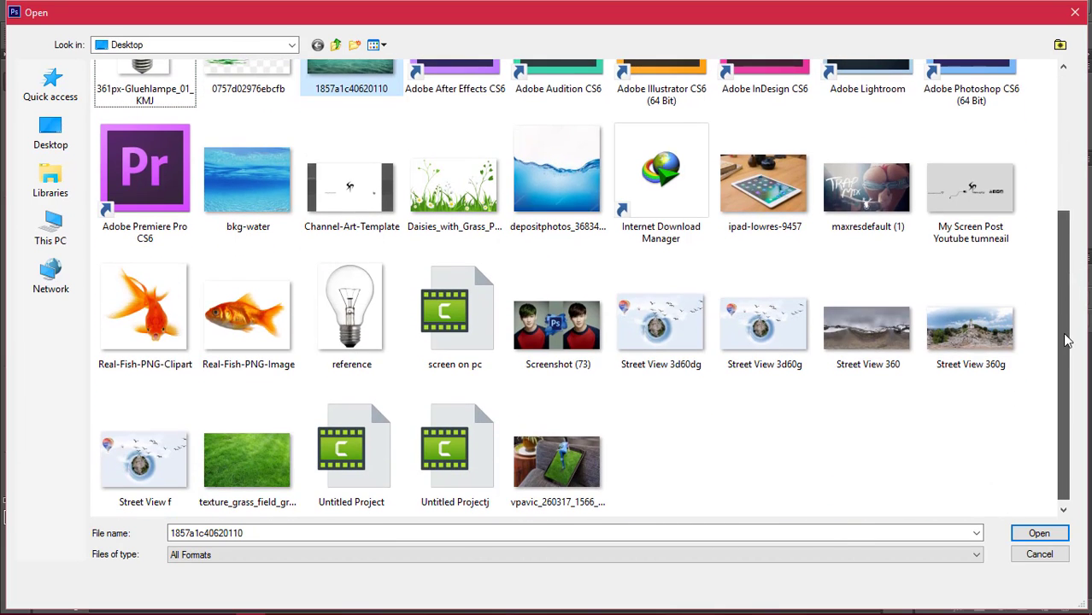
{"action": "left_click", "coordinate": [330, 335], "text": "ctrl"}
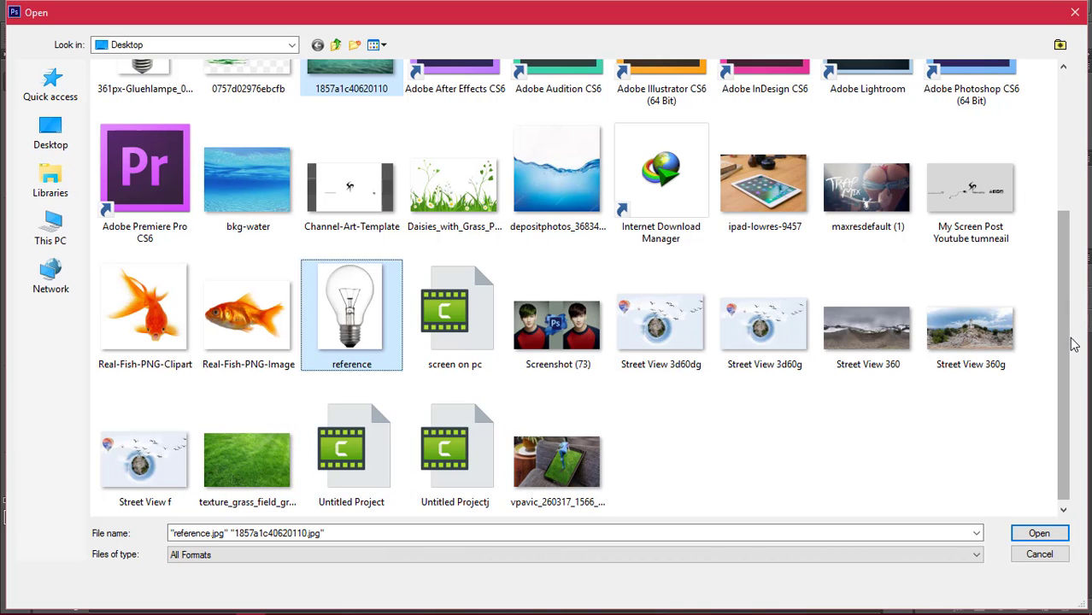
{"action": "left_click", "coordinate": [557, 175], "text": "ctrl"}
{"action": "key", "text": "Return"}
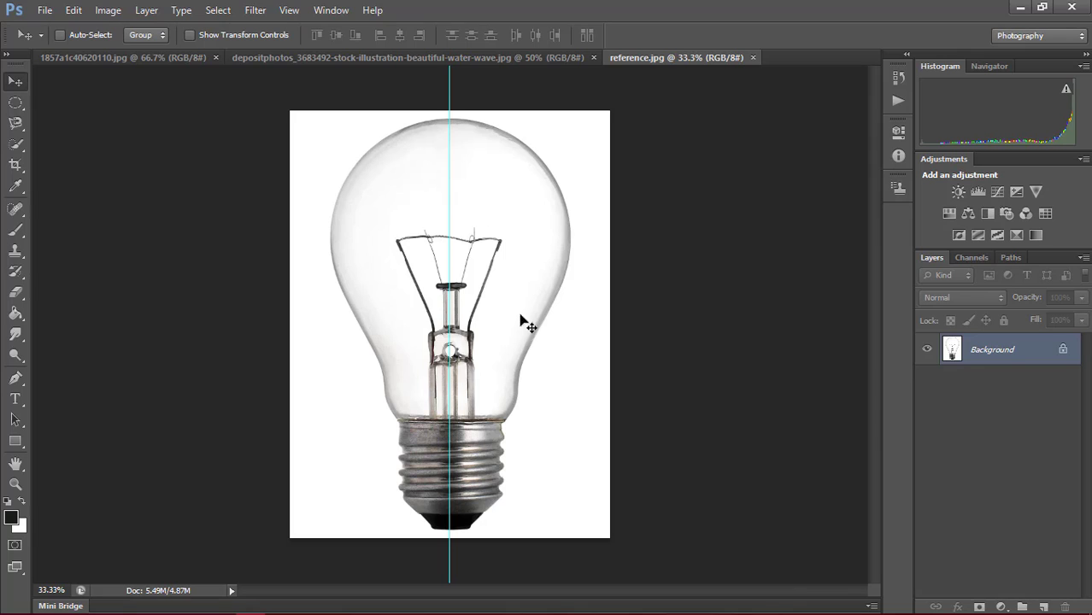
- Open Real-Fish-PNG-Image.png and Real-Fish-PNG-Clipart.png, then start a new blank document
{"action": "left_click", "coordinate": [387, 56]}
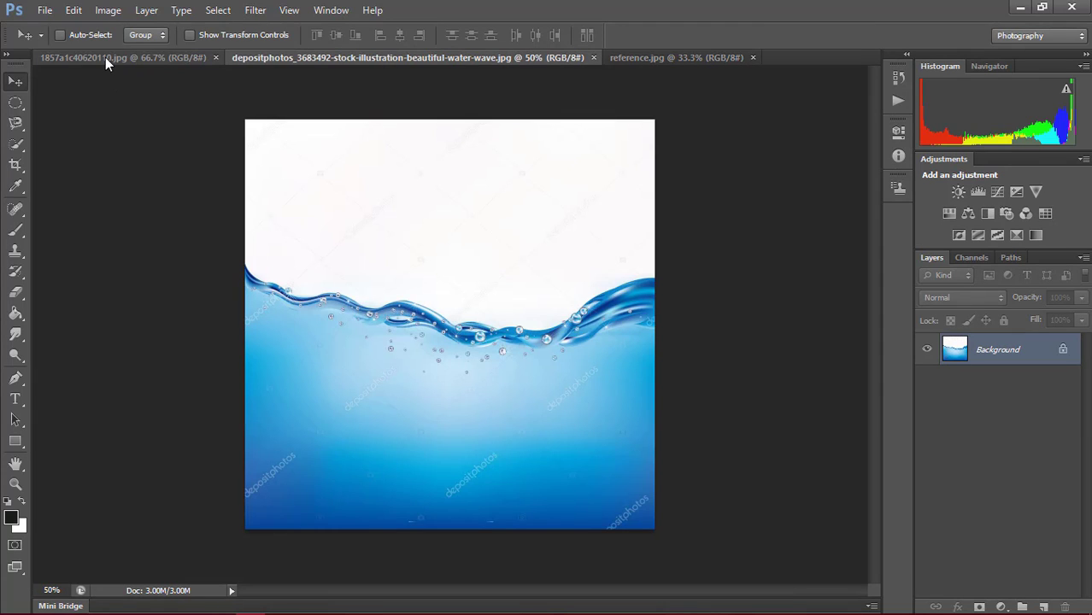
{"action": "left_click", "coordinate": [105, 58]}
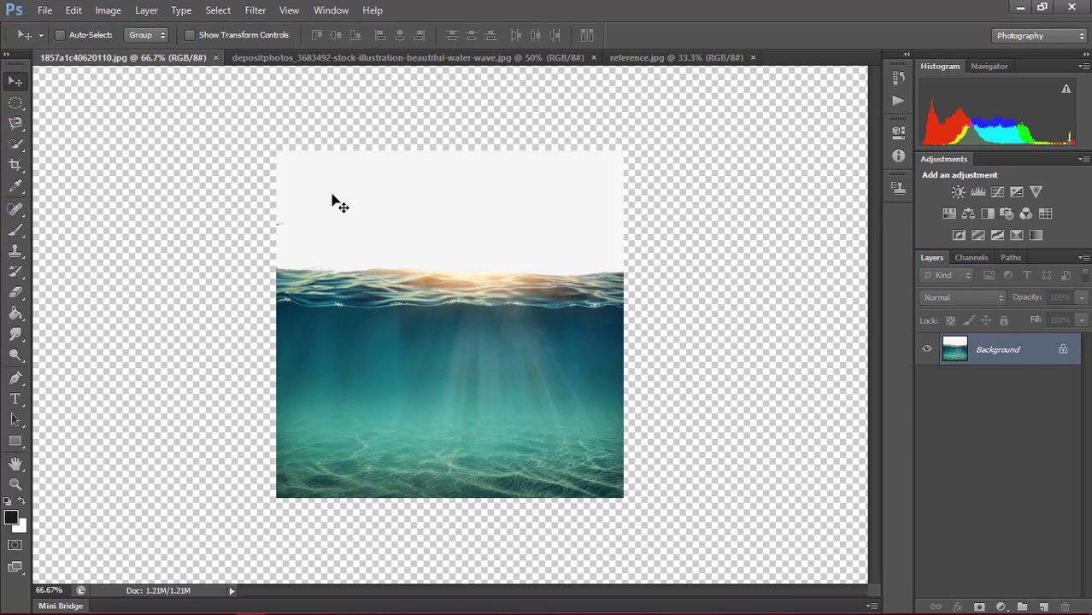
{"action": "key", "text": "ctrl+o"}
{"action": "scroll", "coordinate": [421, 264], "scroll_direction": "down", "scroll_amount": 3}
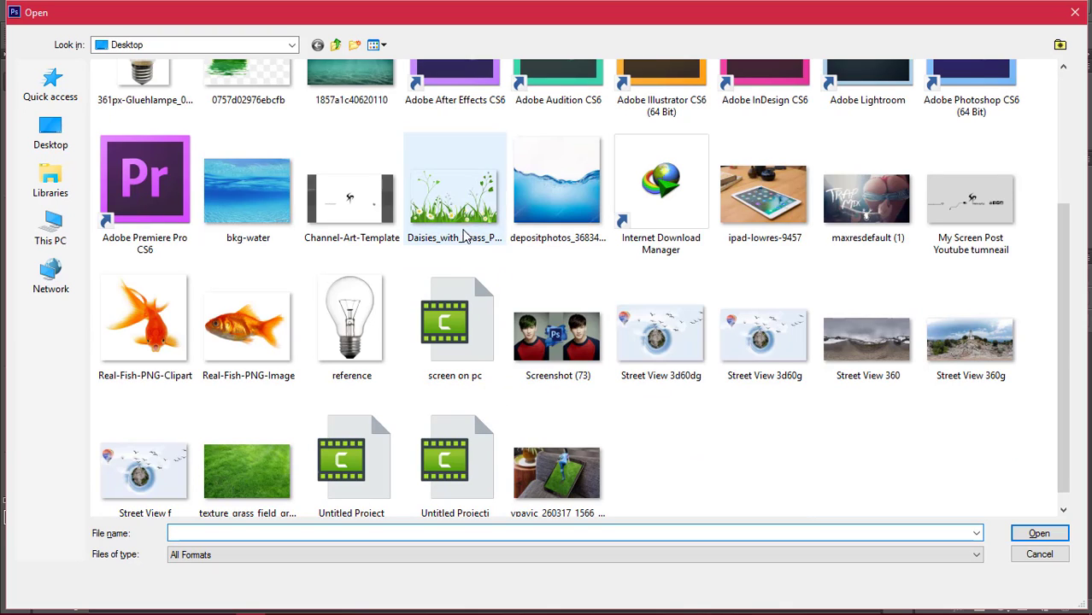
{"action": "scroll", "coordinate": [334, 214], "scroll_direction": "up", "scroll_amount": 2}
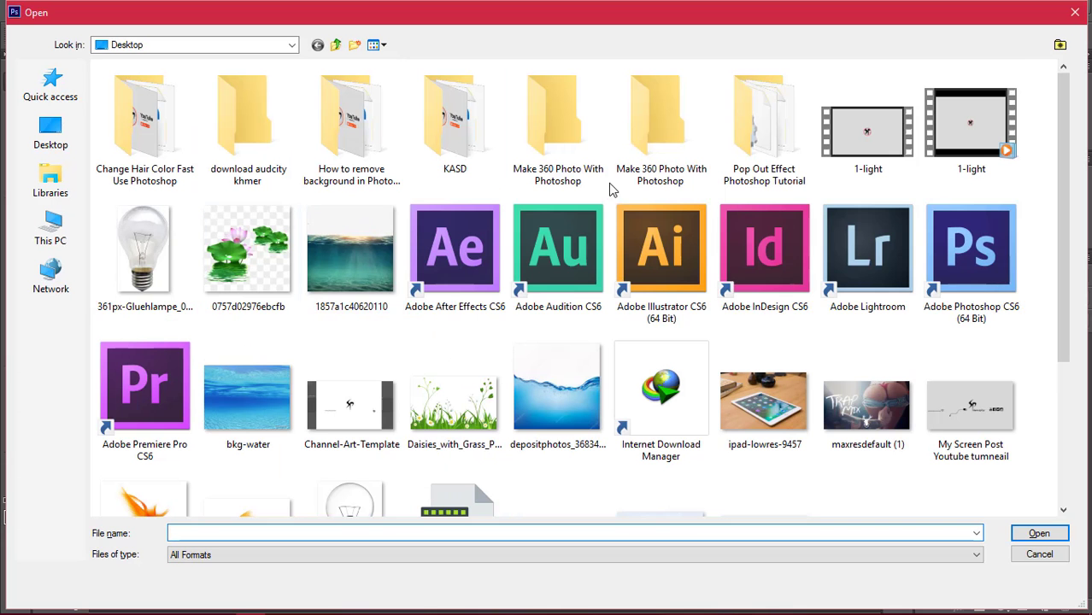
{"action": "scroll", "coordinate": [863, 231], "scroll_direction": "down", "scroll_amount": 2}
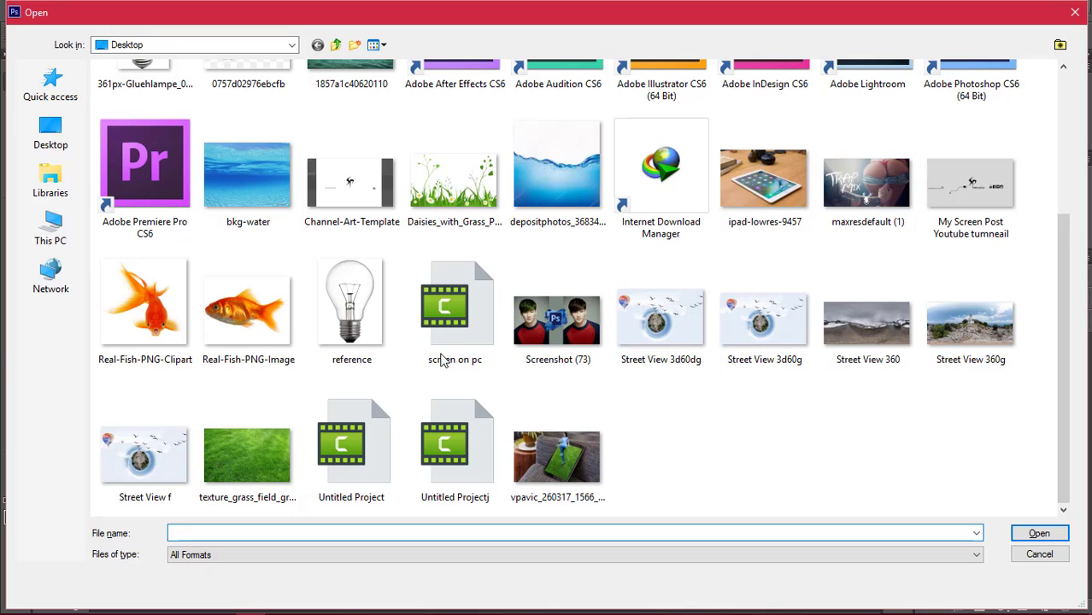
{"action": "left_click", "coordinate": [245, 364]}
{"action": "left_click", "coordinate": [145, 325], "text": "ctrl"}
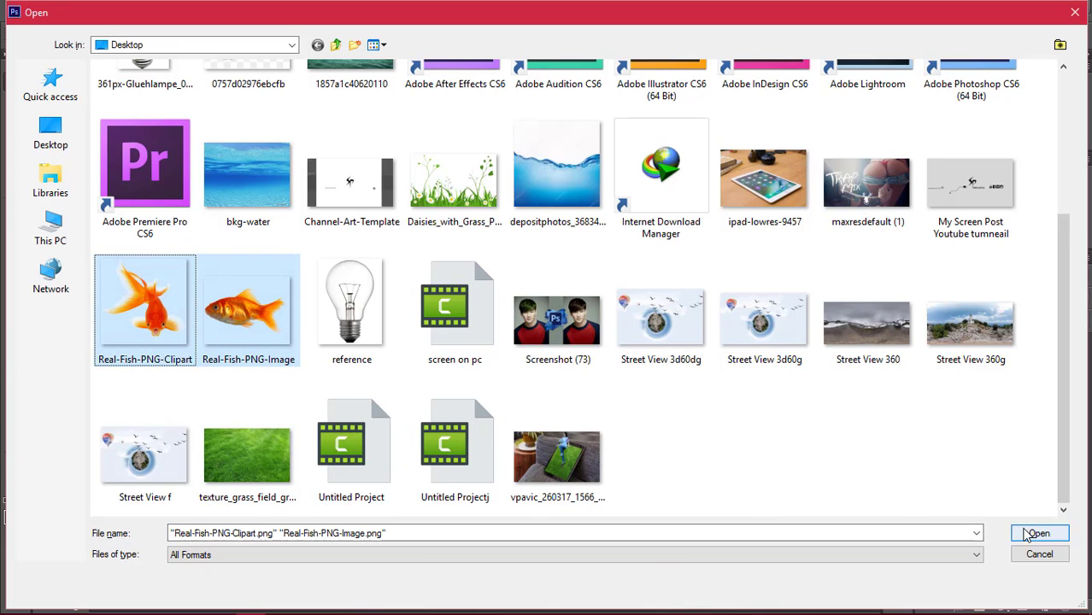
{"action": "left_click", "coordinate": [1035, 534]}
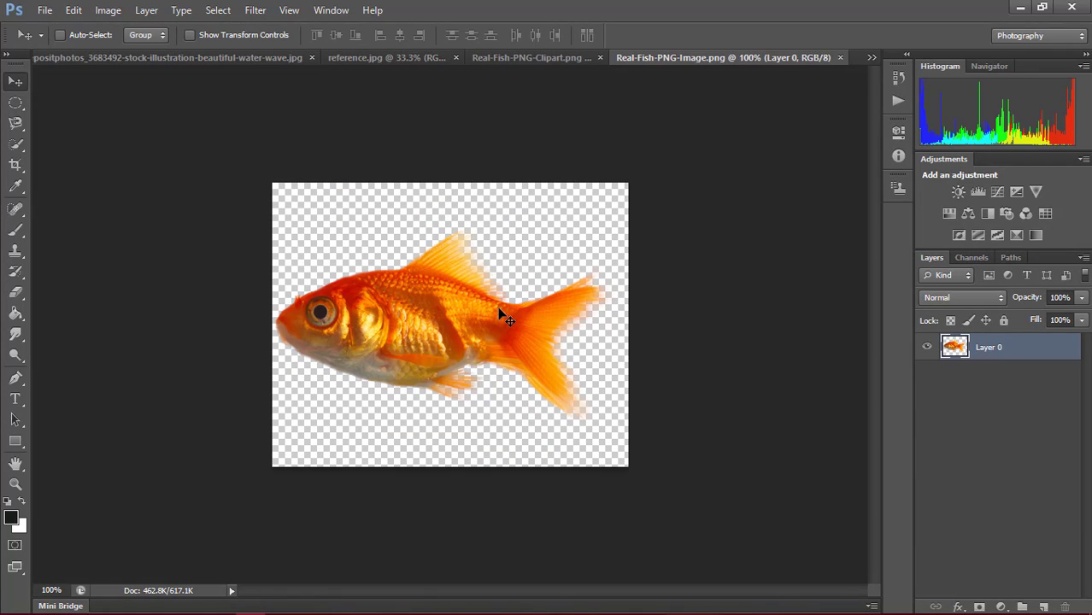
{"action": "key", "text": "ctrl+n"}
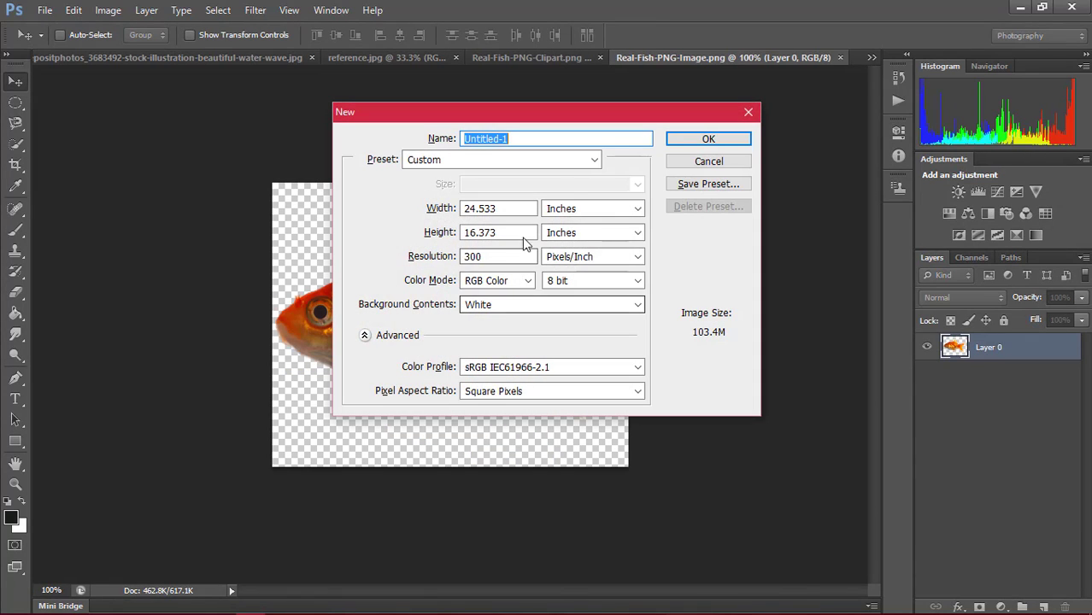
- Create Untitled-1 with a Solid Color fill layer set to grey b1b1b1
{"action": "left_click", "coordinate": [684, 143]}
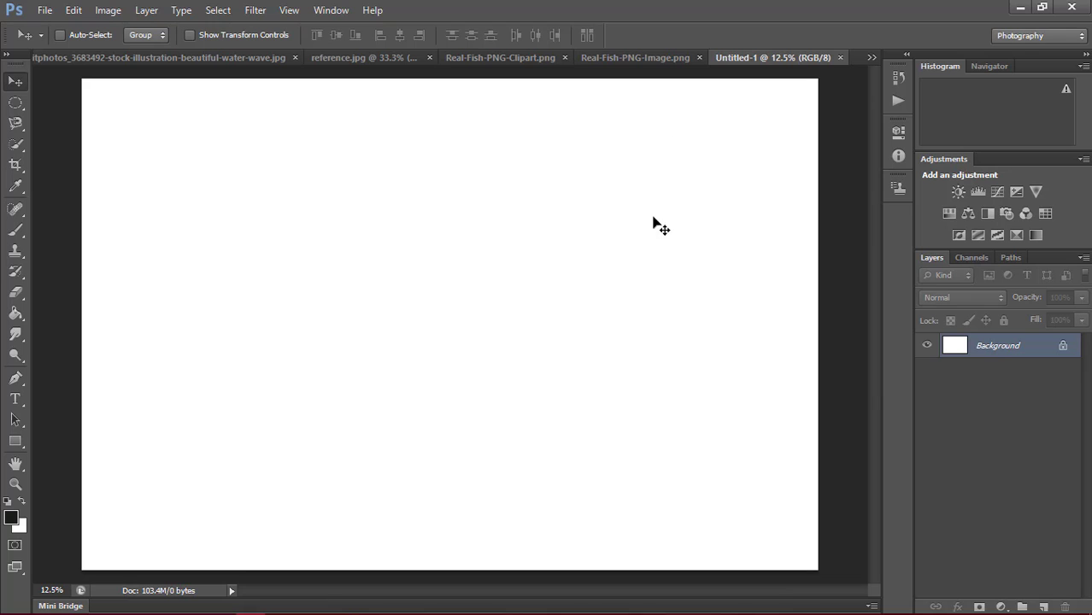
{"action": "left_click", "coordinate": [1003, 606]}
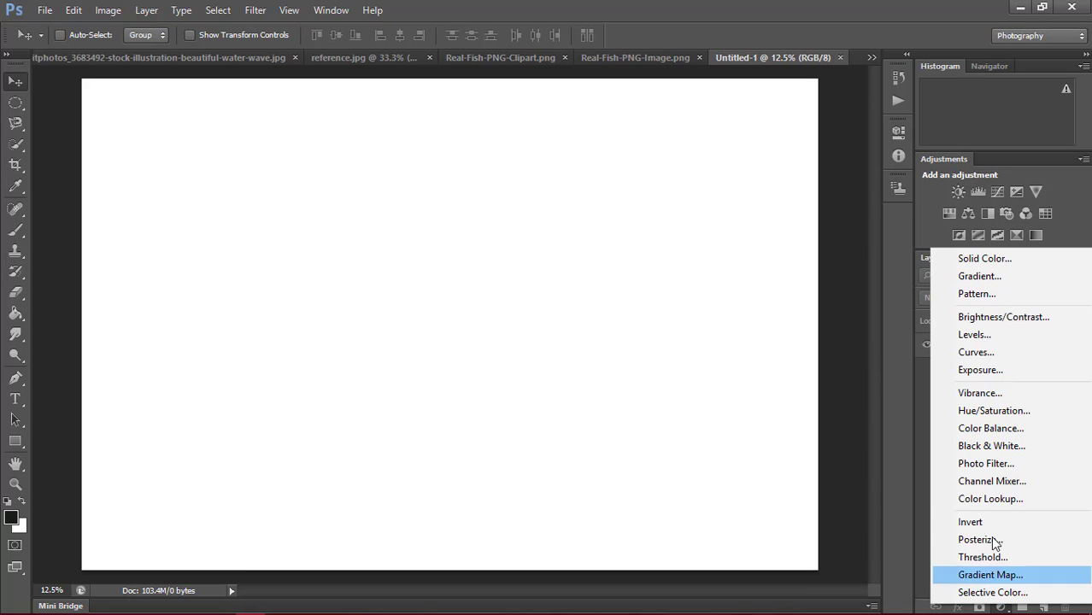
{"action": "left_click", "coordinate": [990, 264]}
{"action": "left_click_drag", "start_coordinate": [769, 328], "coordinate": [714, 389]}
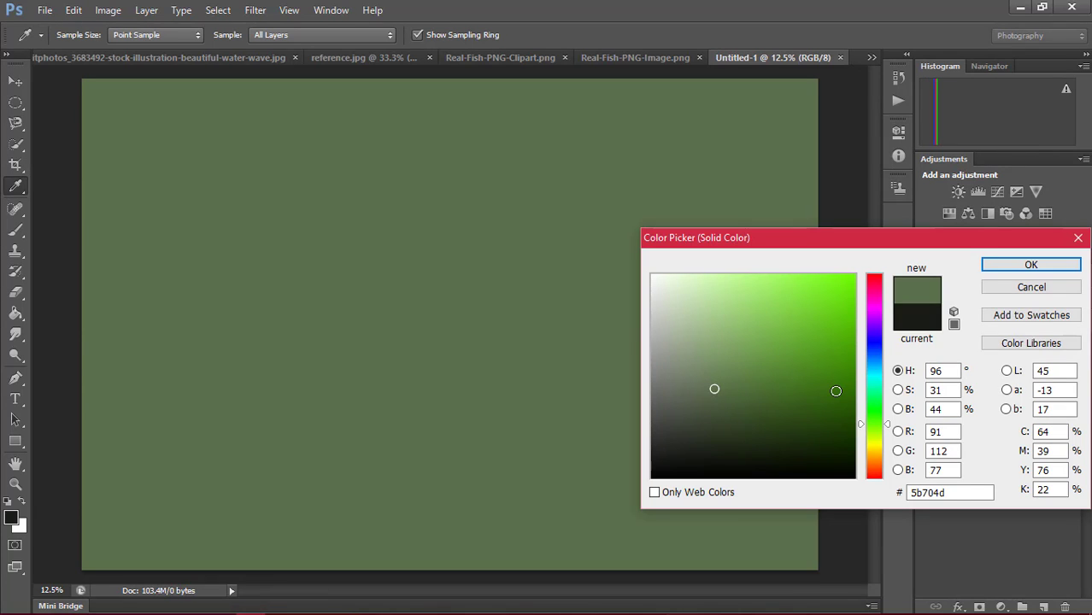
{"action": "left_click", "coordinate": [836, 391]}
{"action": "left_click", "coordinate": [1032, 264]}
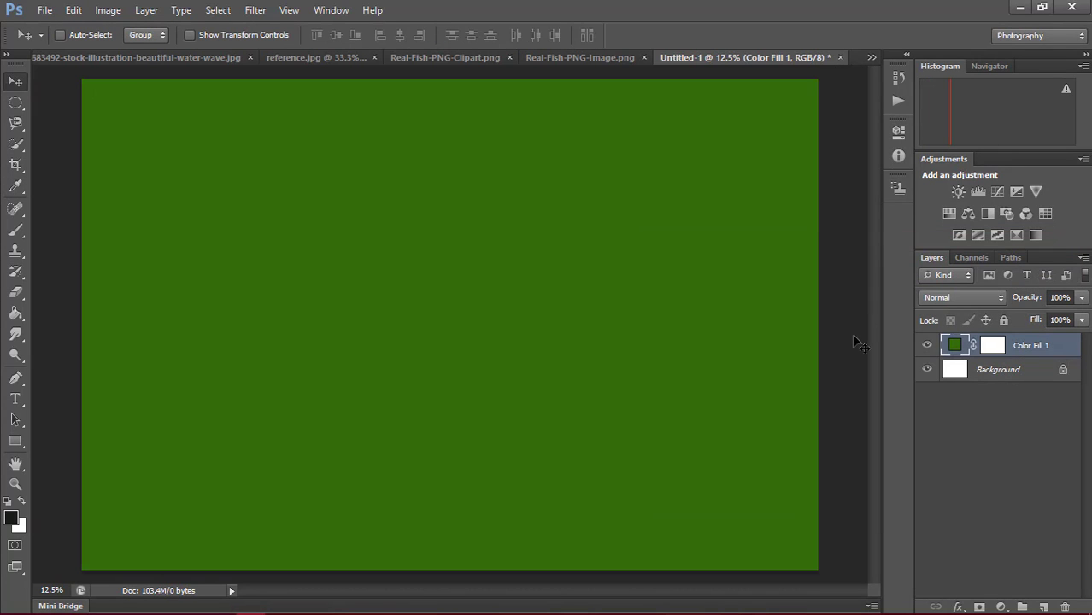
{"action": "double_click", "coordinate": [954, 345]}
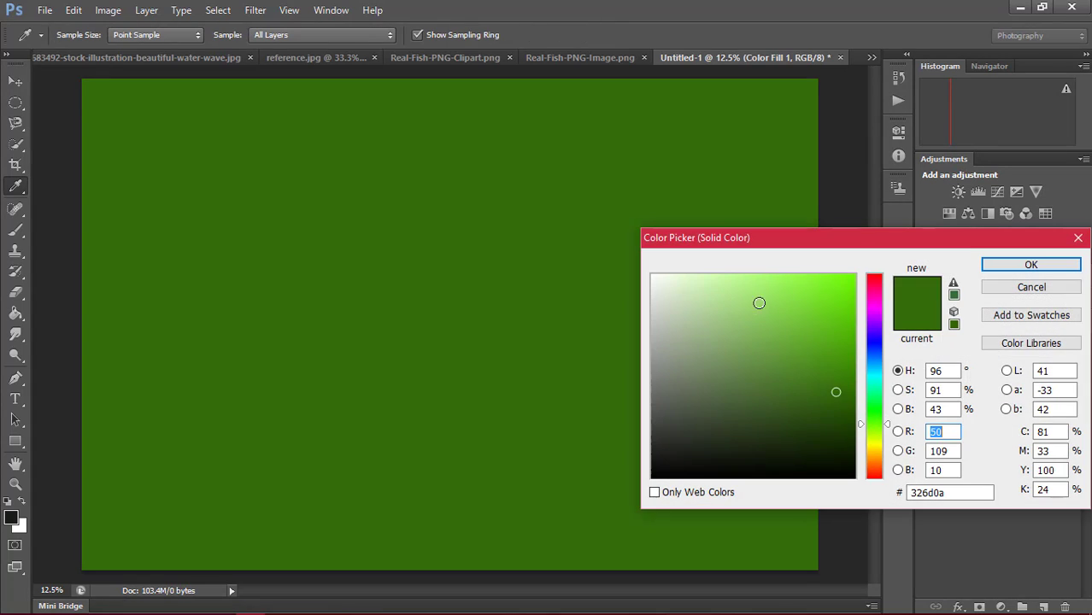
{"action": "left_click", "coordinate": [824, 279]}
{"action": "left_click", "coordinate": [1034, 264]}
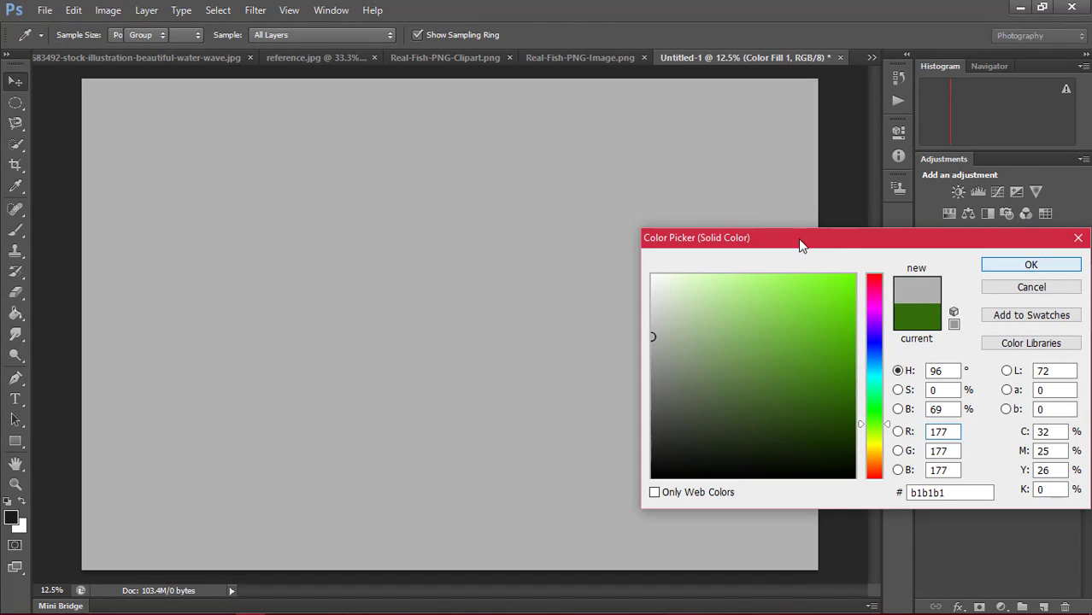
{"action": "left_click", "coordinate": [108, 55]}
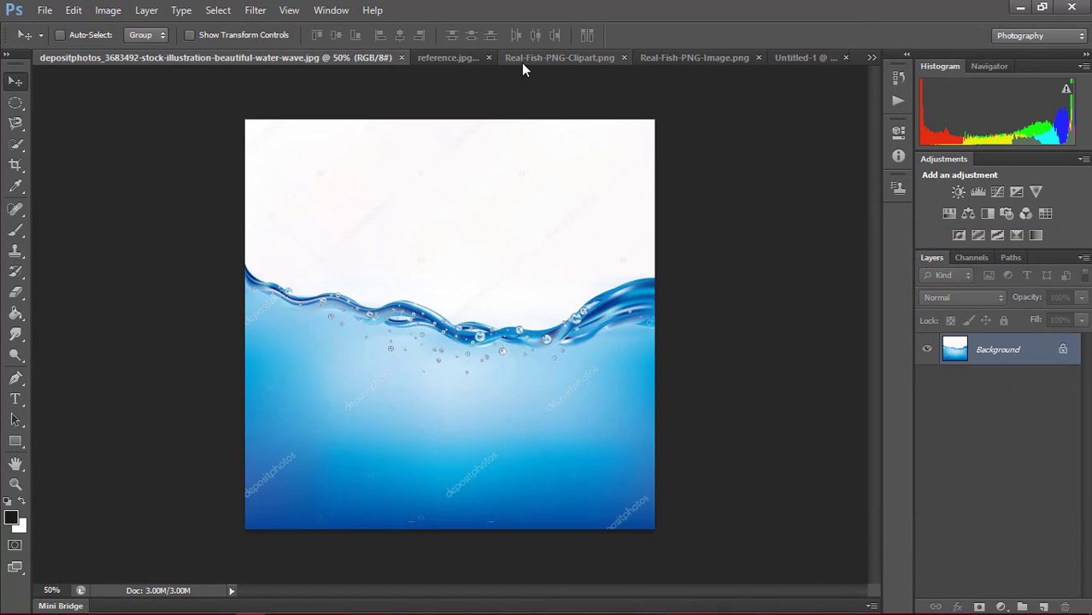
- In reference.jpg, align the vertical guide with the bulb's left edge and pick the Magic Wand
{"action": "left_click", "coordinate": [560, 57]}
{"action": "left_click", "coordinate": [778, 57]}
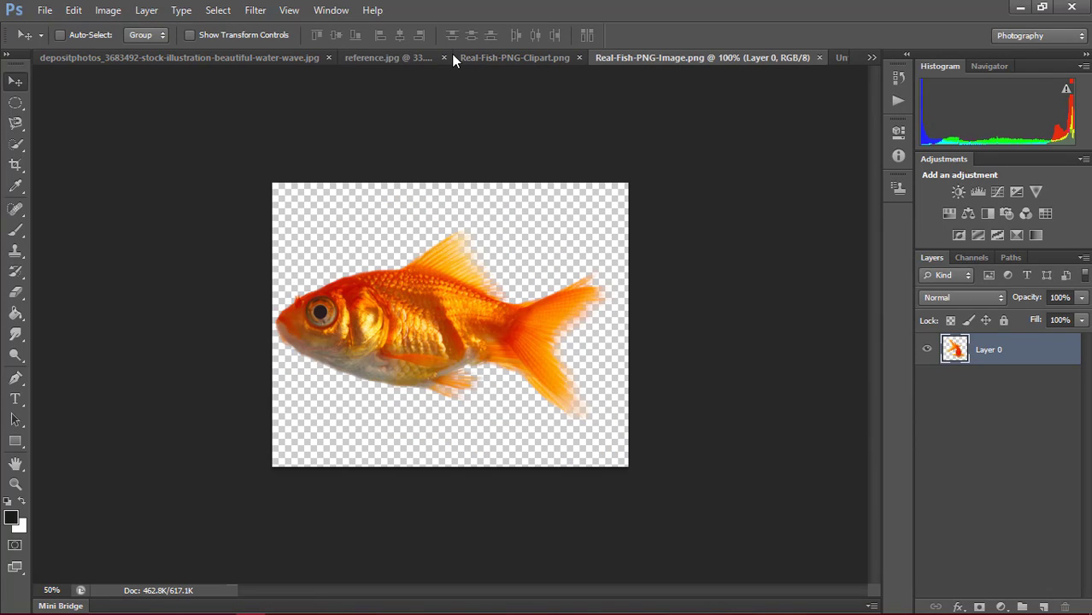
{"action": "left_click", "coordinate": [397, 57]}
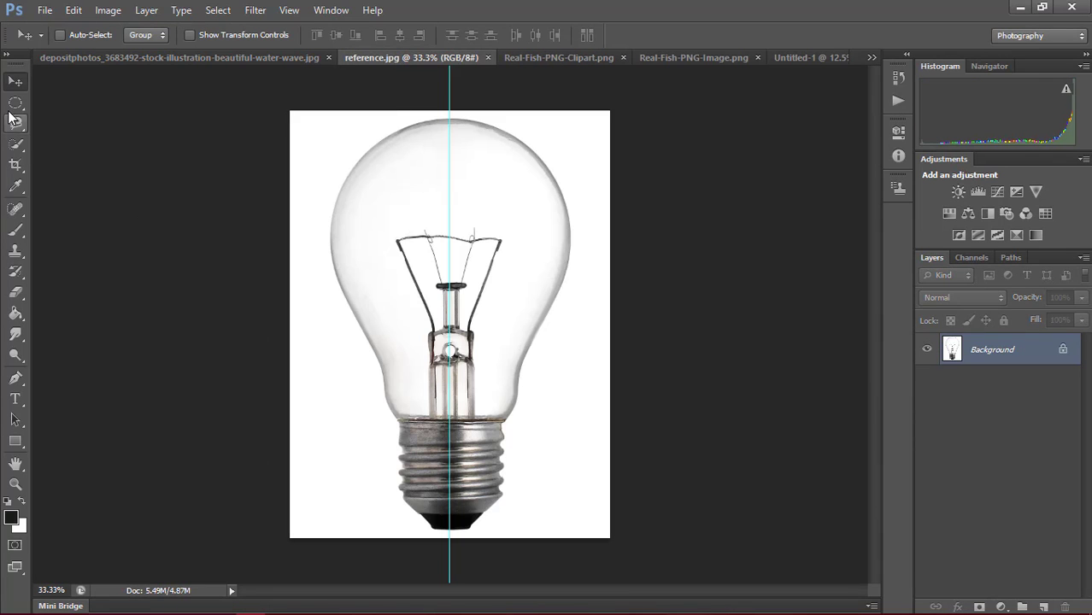
{"action": "left_click_drag", "start_coordinate": [450, 360], "coordinate": [350, 360]}
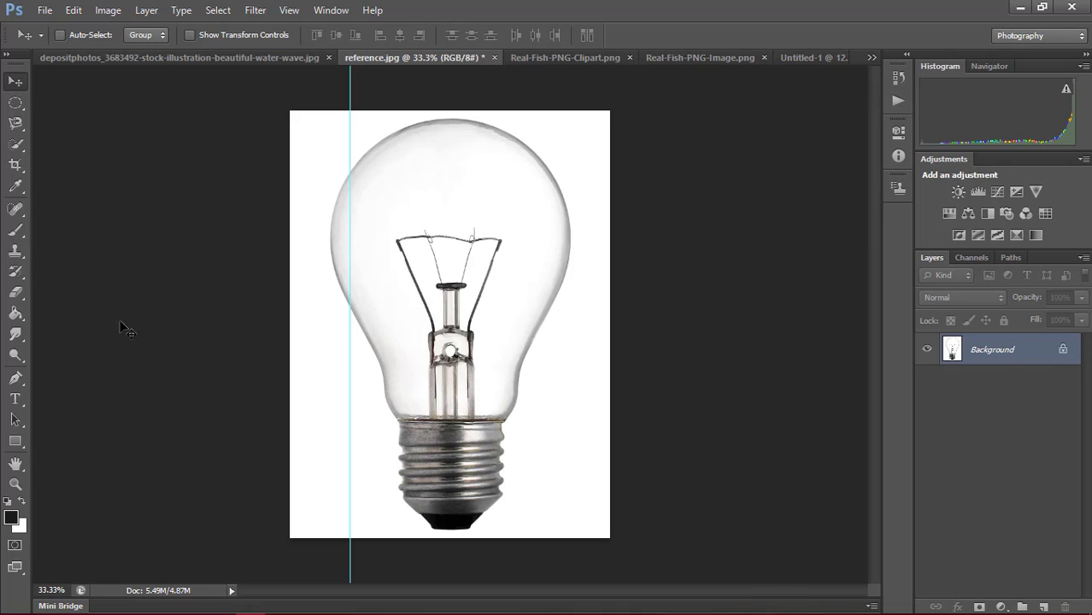
{"action": "left_click", "coordinate": [16, 186]}
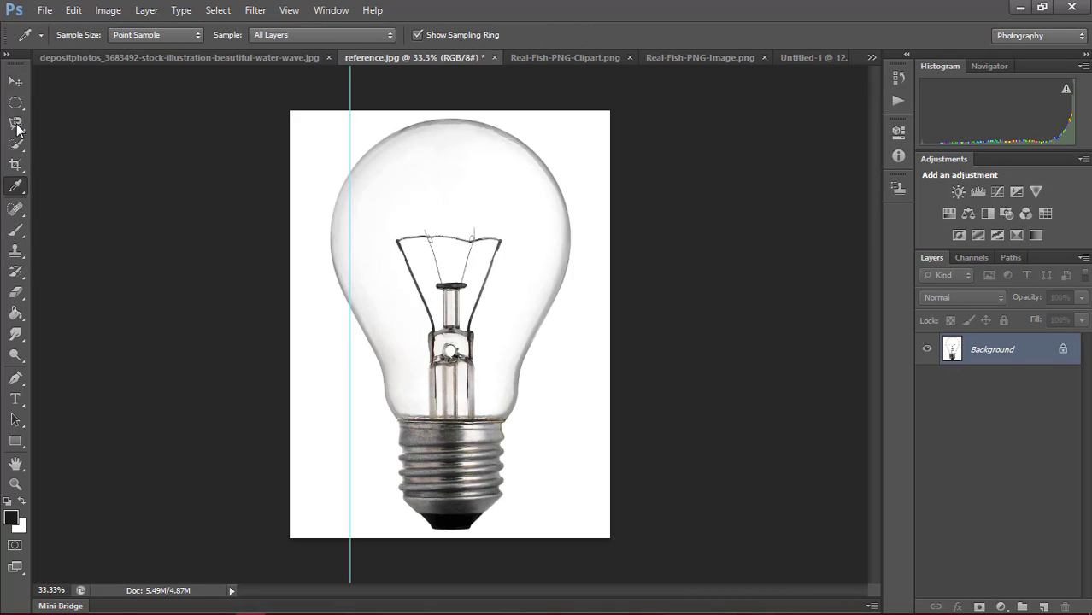
{"action": "left_click", "coordinate": [16, 124]}
{"action": "right_click", "coordinate": [15, 127]}
{"action": "left_click", "coordinate": [17, 146]}
{"action": "left_click", "coordinate": [70, 163]}
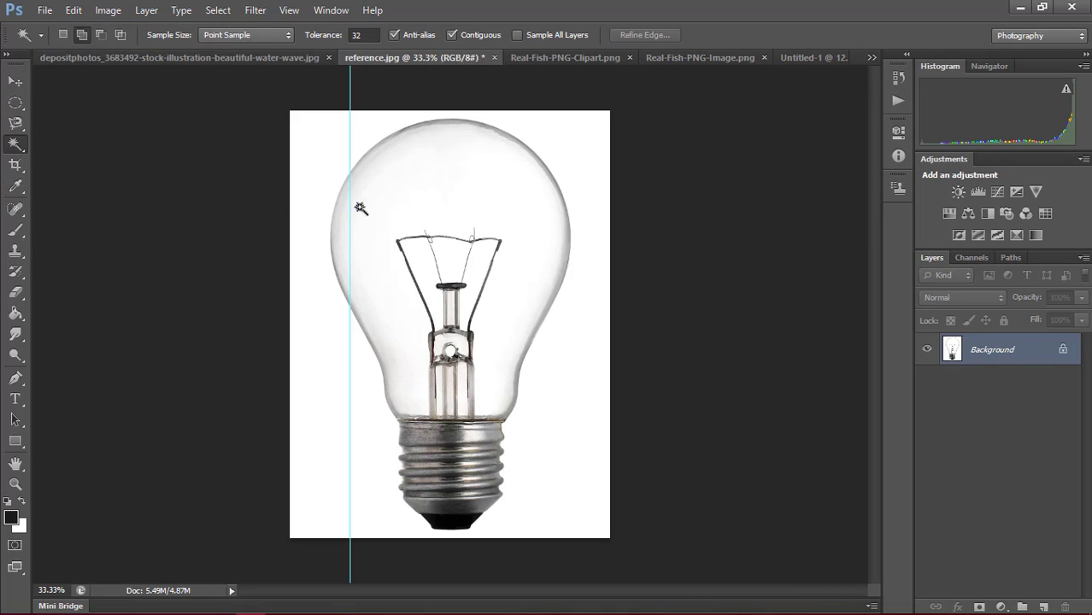
- Select the bulb by inverting the white-background selection and move it into Untitled-1 as Layer 1
{"action": "left_click", "coordinate": [362, 230]}
{"action": "right_click", "coordinate": [426, 309]}
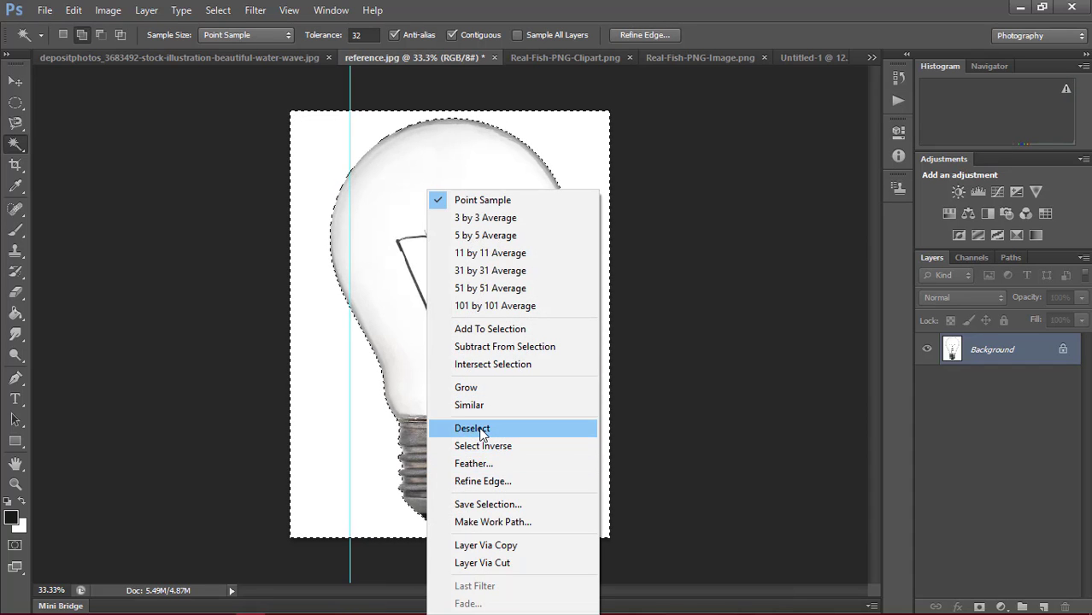
{"action": "left_click", "coordinate": [473, 428]}
{"action": "left_click", "coordinate": [348, 138]}
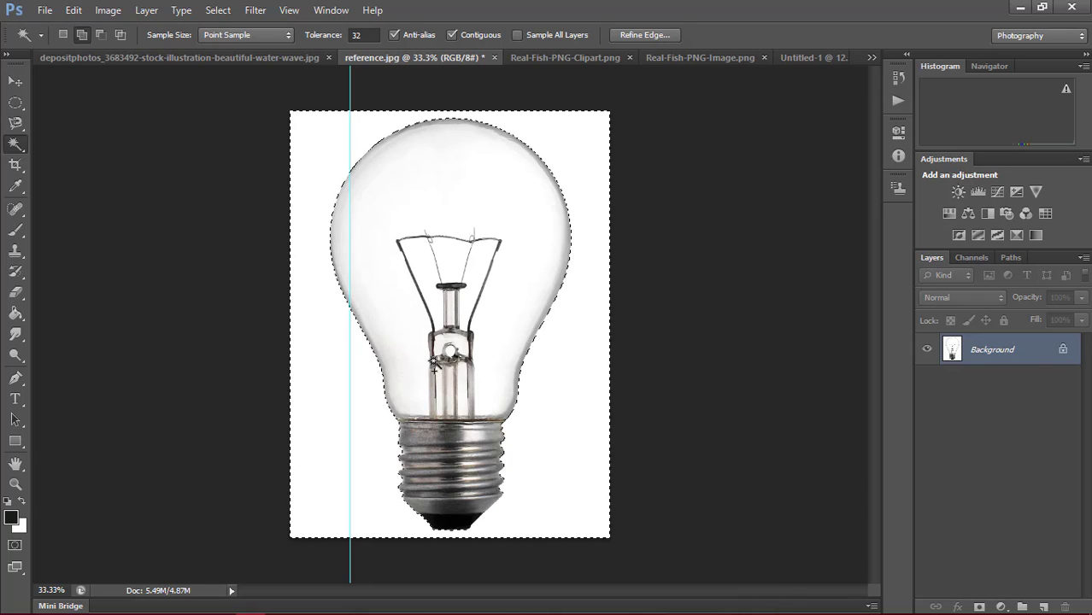
{"action": "left_click", "coordinate": [217, 10]}
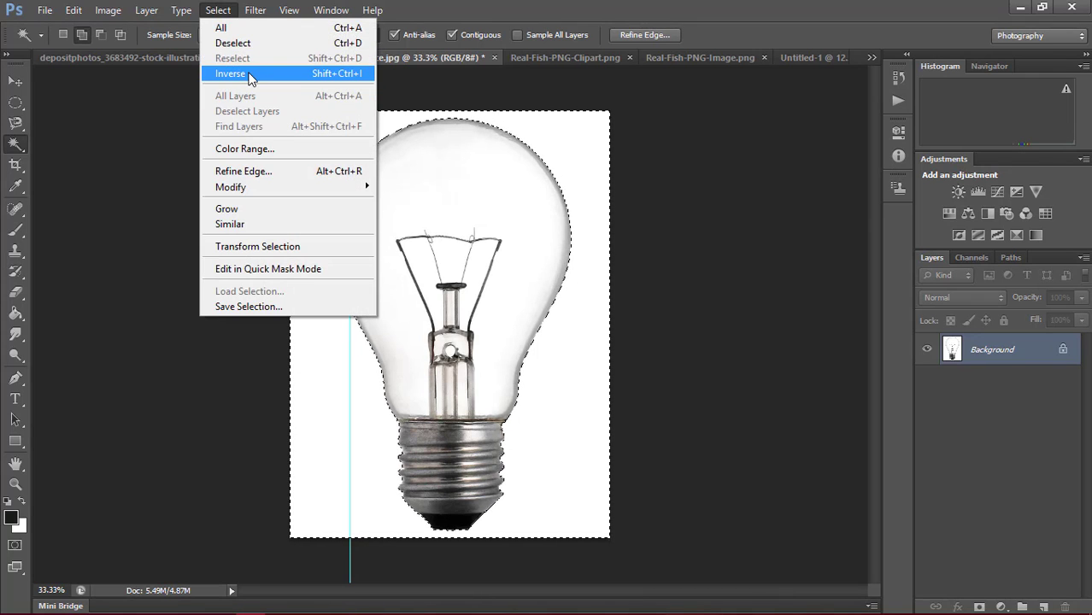
{"action": "left_click", "coordinate": [227, 74]}
{"action": "key", "text": "v"}
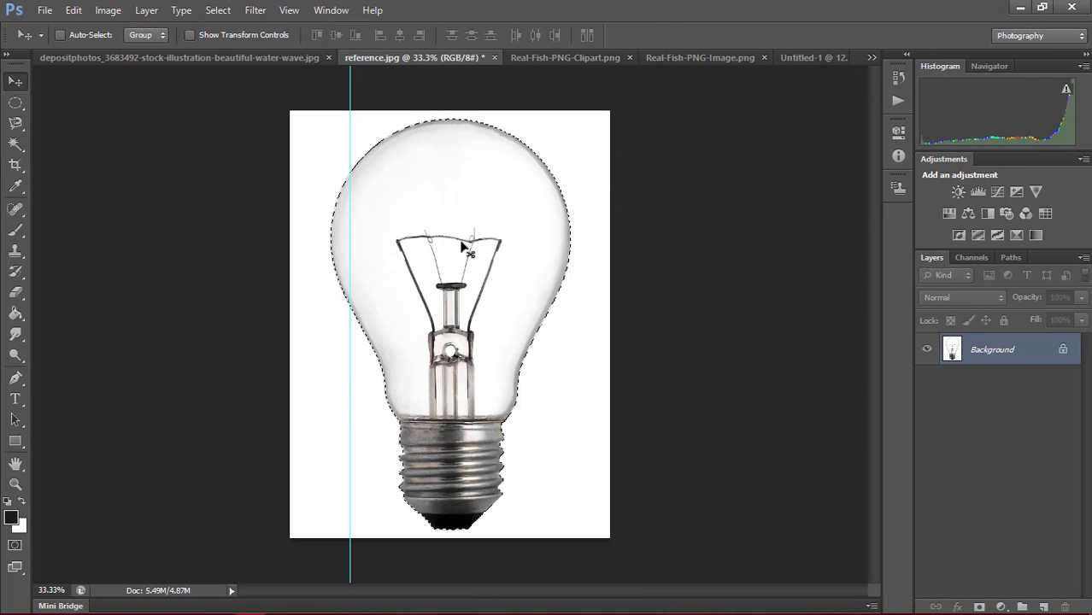
{"action": "mouse_move", "coordinate": [478, 243]}
{"action": "left_mouse_down"}
{"action": "mouse_move", "coordinate": [819, 62]}
{"action": "mouse_move", "coordinate": [504, 250]}
{"action": "mouse_move", "coordinate": [419, 325]}
{"action": "left_mouse_up"}
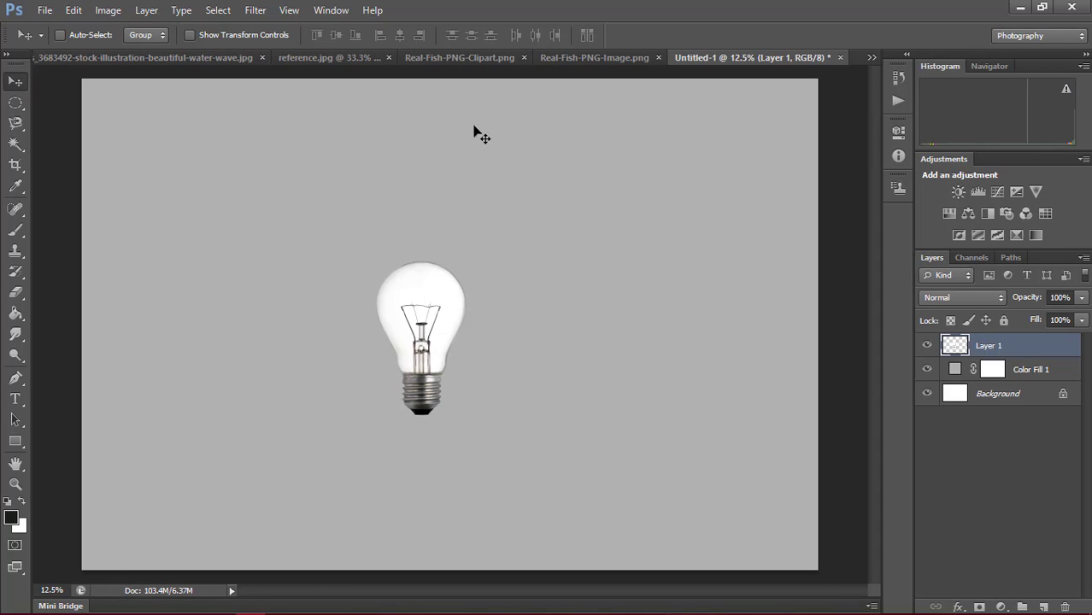
- Close reference.jpg without saving
{"action": "left_click", "coordinate": [359, 59]}
{"action": "left_click", "coordinate": [494, 57]}
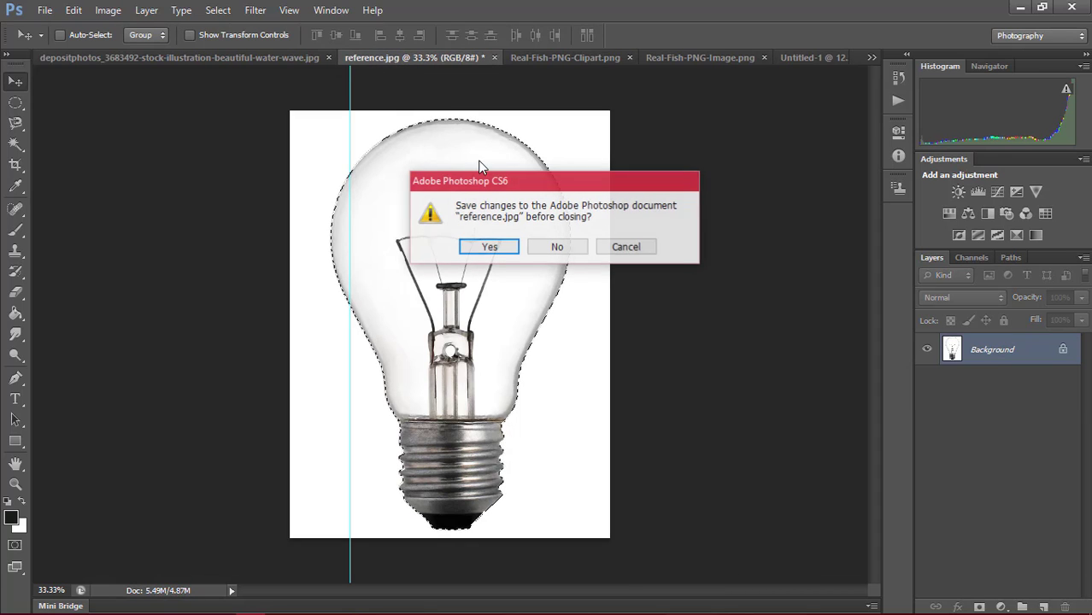
{"action": "left_click", "coordinate": [557, 247]}
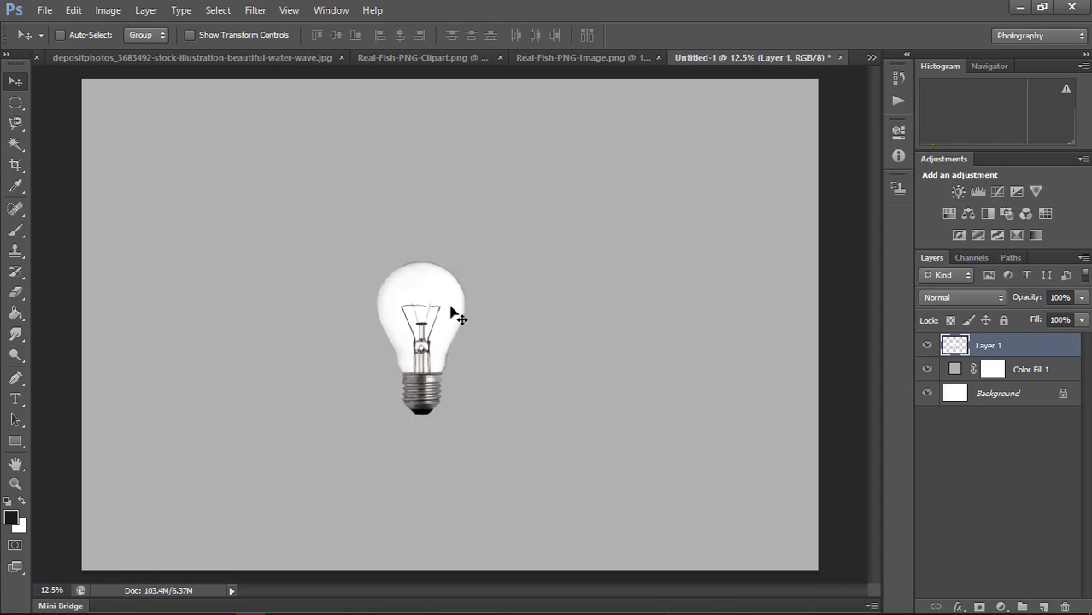
- Scale the bulb to about 196% and rotate it about -75° onto its side
{"action": "left_click_drag", "start_coordinate": [451, 313], "coordinate": [480, 306]}
{"action": "key", "text": "ctrl+t"}
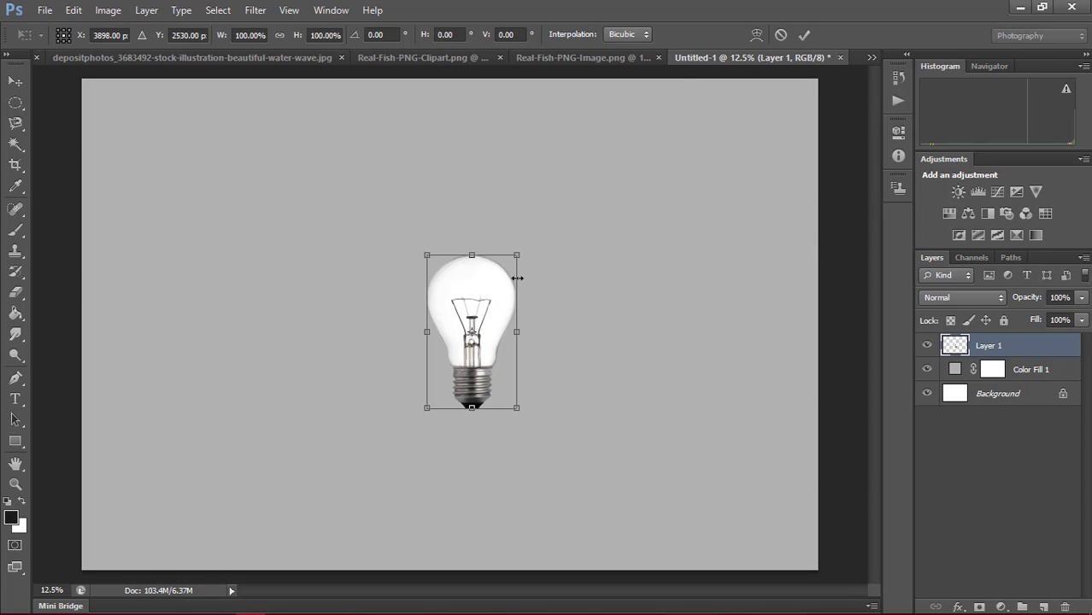
{"action": "left_click_drag", "start_coordinate": [547, 243], "coordinate": [560, 163]}
{"action": "left_click_drag", "start_coordinate": [505, 290], "coordinate": [468, 329]}
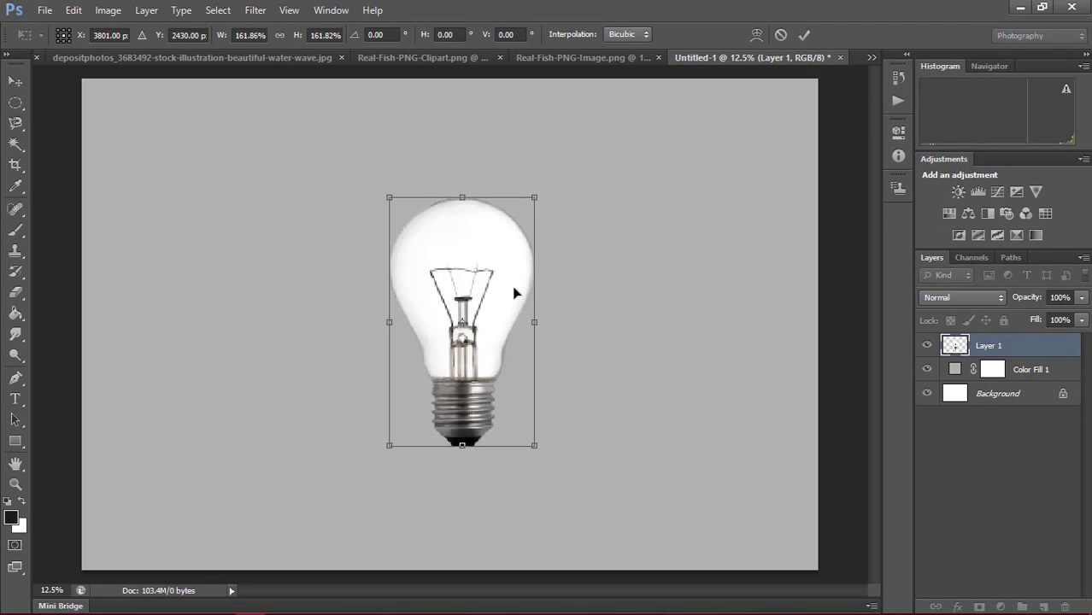
{"action": "mouse_move", "coordinate": [536, 196]}
{"action": "left_mouse_down"}
{"action": "mouse_move", "coordinate": [536, 165]}
{"action": "mouse_move", "coordinate": [569, 139]}
{"action": "left_mouse_up"}
{"action": "key", "text": "ctrl+z"}
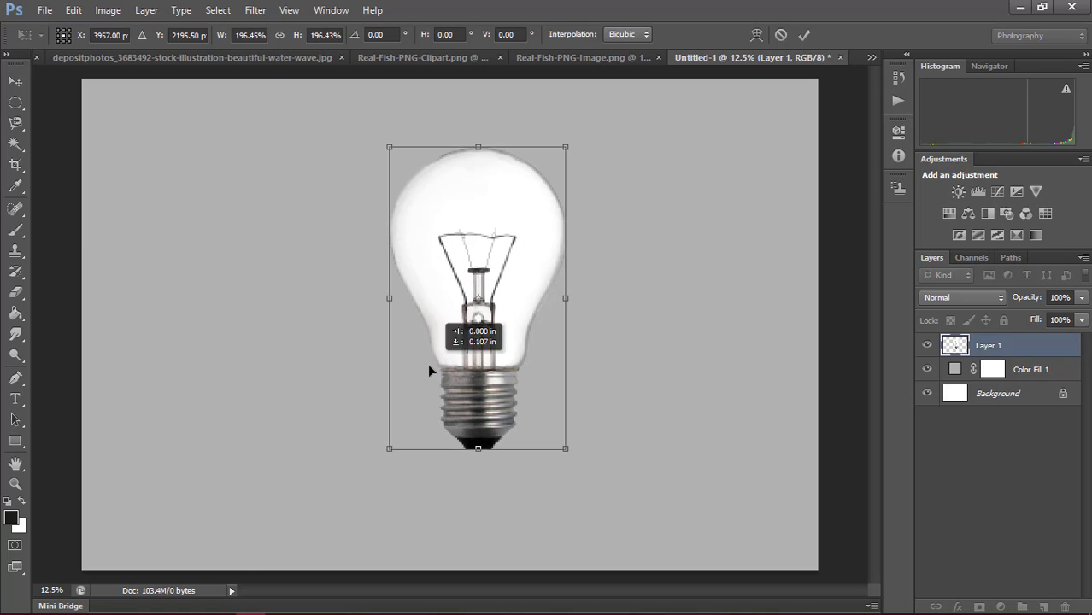
{"action": "left_click_drag", "start_coordinate": [429, 371], "coordinate": [429, 390]}
{"action": "mouse_move", "coordinate": [606, 120]}
{"action": "left_mouse_down"}
{"action": "mouse_move", "coordinate": [337, 185]}
{"action": "mouse_move", "coordinate": [443, 200]}
{"action": "left_mouse_up"}
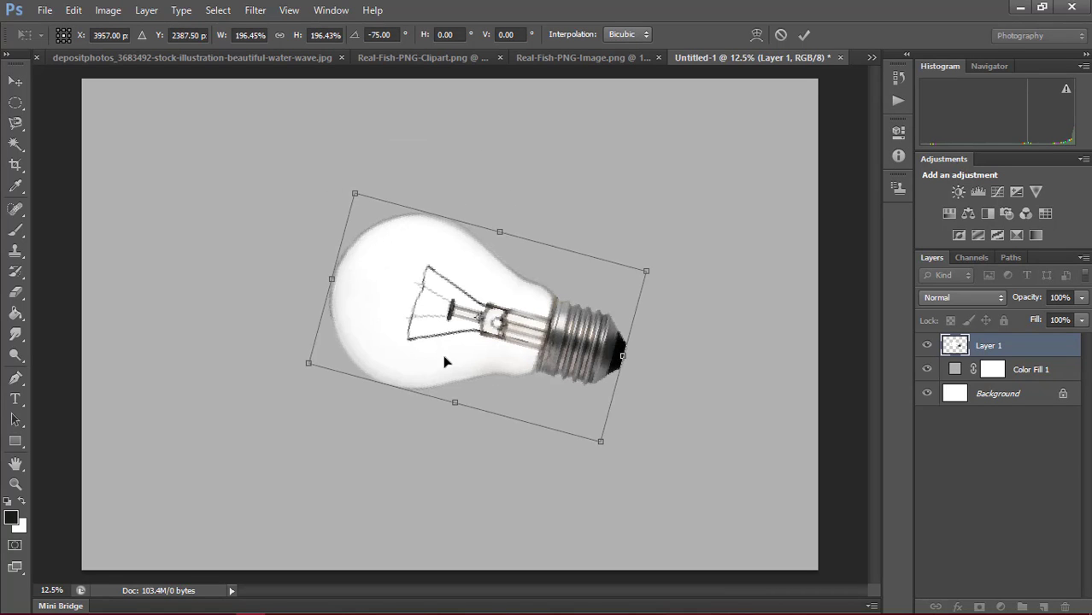
{"action": "left_click_drag", "start_coordinate": [444, 363], "coordinate": [430, 377]}
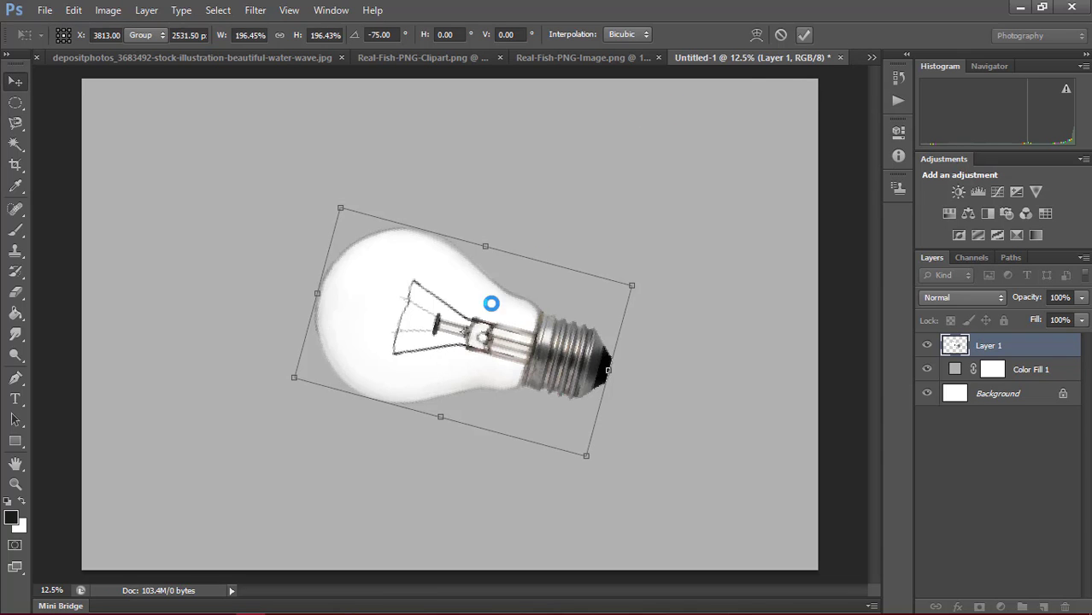
{"action": "double_click", "coordinate": [474, 321]}
- Zoom in and spot-heal away the filament's left support wire
{"action": "key", "text": "super"}
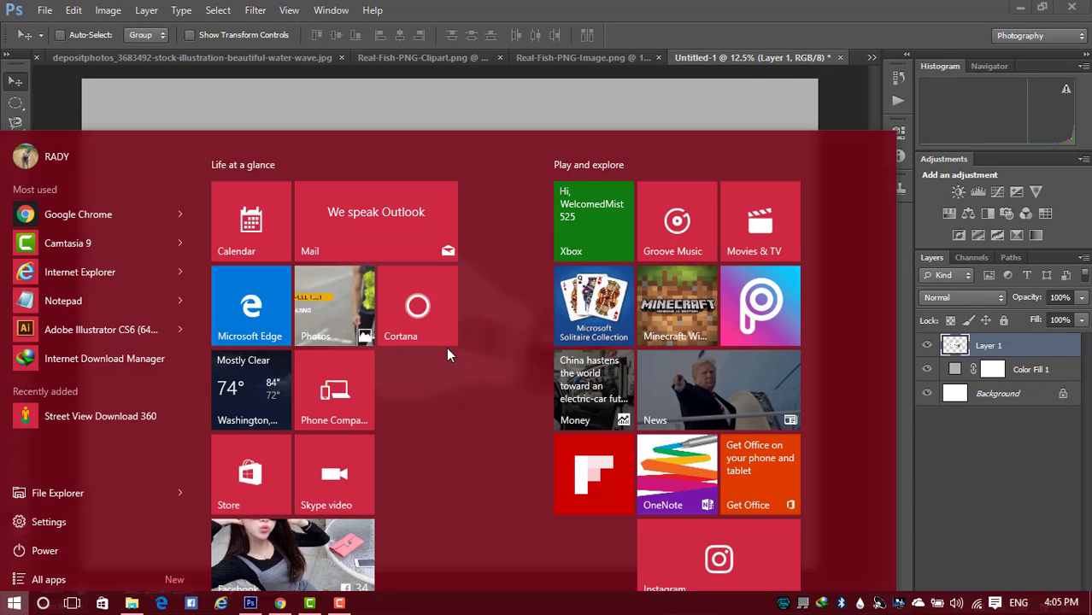
{"action": "key", "text": "Escape"}
{"action": "scroll", "coordinate": [436, 347], "scroll_direction": "up", "scroll_amount": 3}
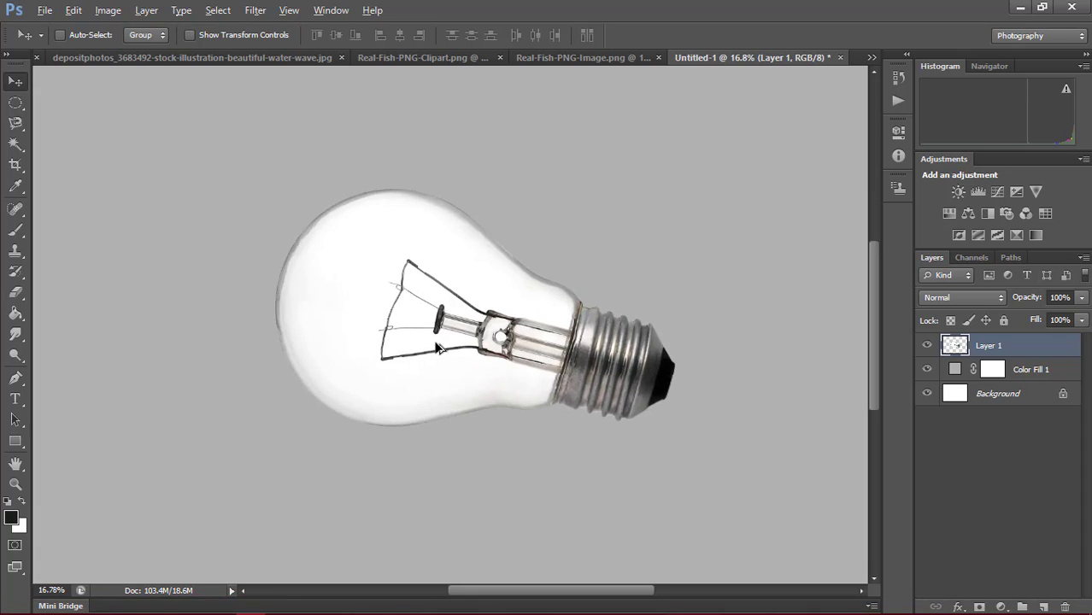
{"action": "scroll", "coordinate": [436, 347], "scroll_direction": "up", "scroll_amount": 3}
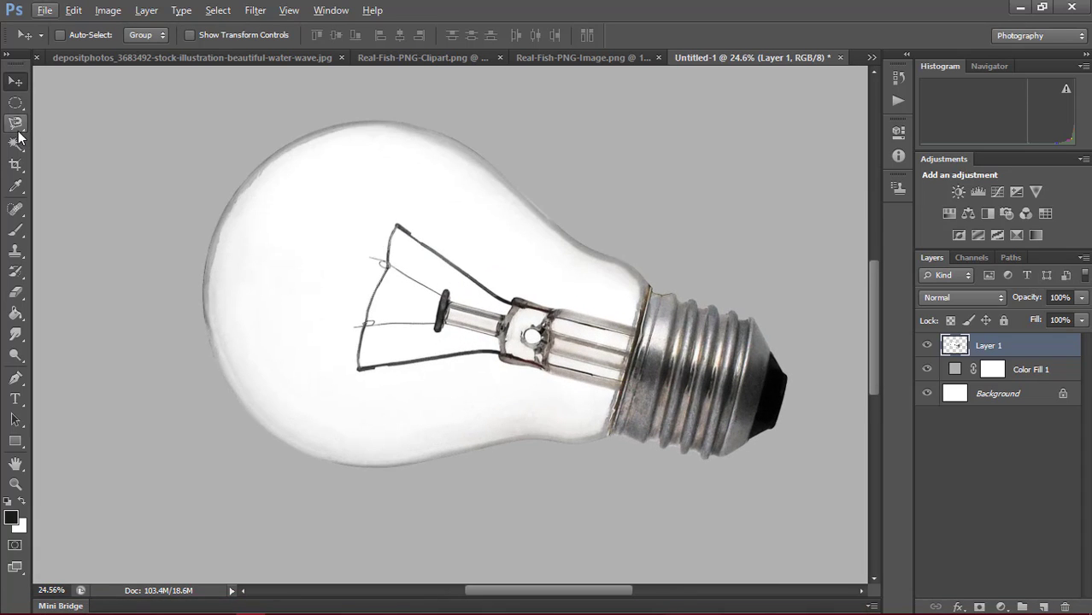
{"action": "left_click", "coordinate": [15, 207]}
{"action": "left_click_drag", "start_coordinate": [402, 223], "coordinate": [360, 339]}
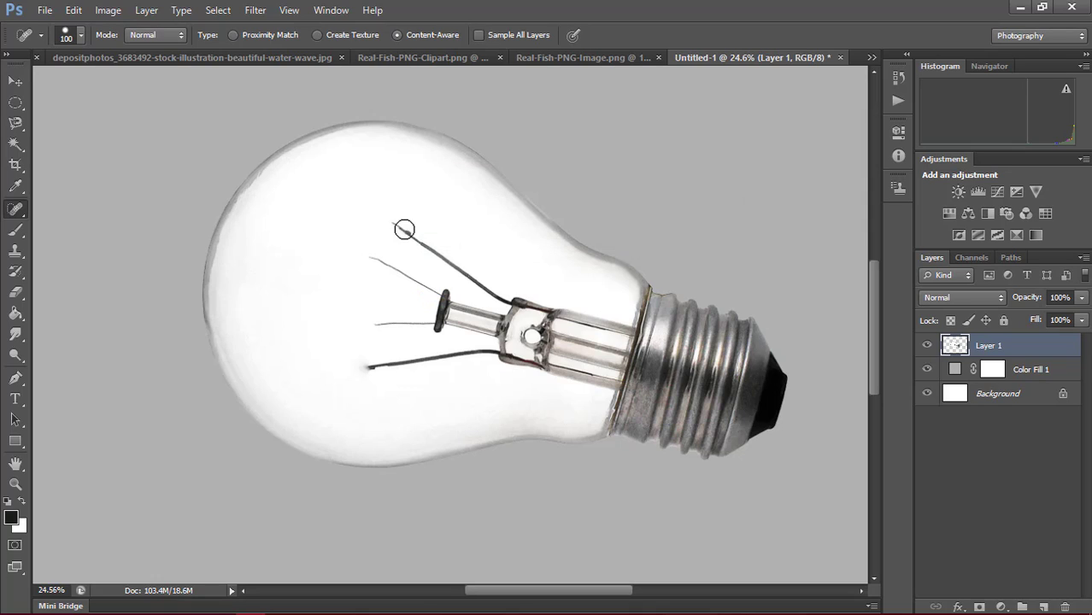
- Spot-heal the upper, stem-side and lower filament wires, enlarging the brush to 200
{"action": "left_click_drag", "start_coordinate": [406, 225], "coordinate": [496, 298]}
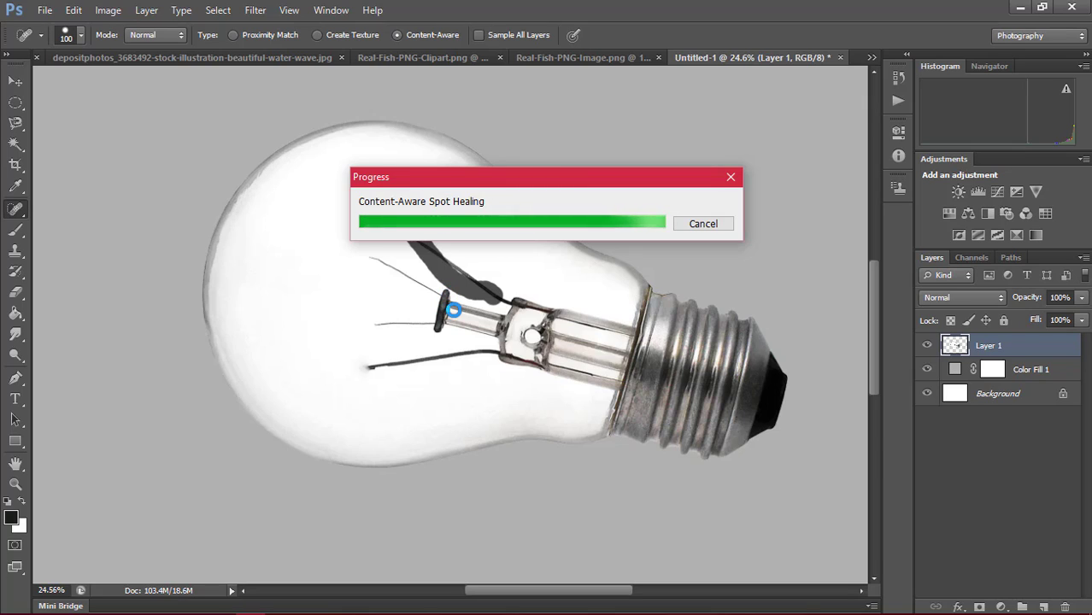
{"action": "left_click_drag", "start_coordinate": [449, 257], "coordinate": [479, 283]}
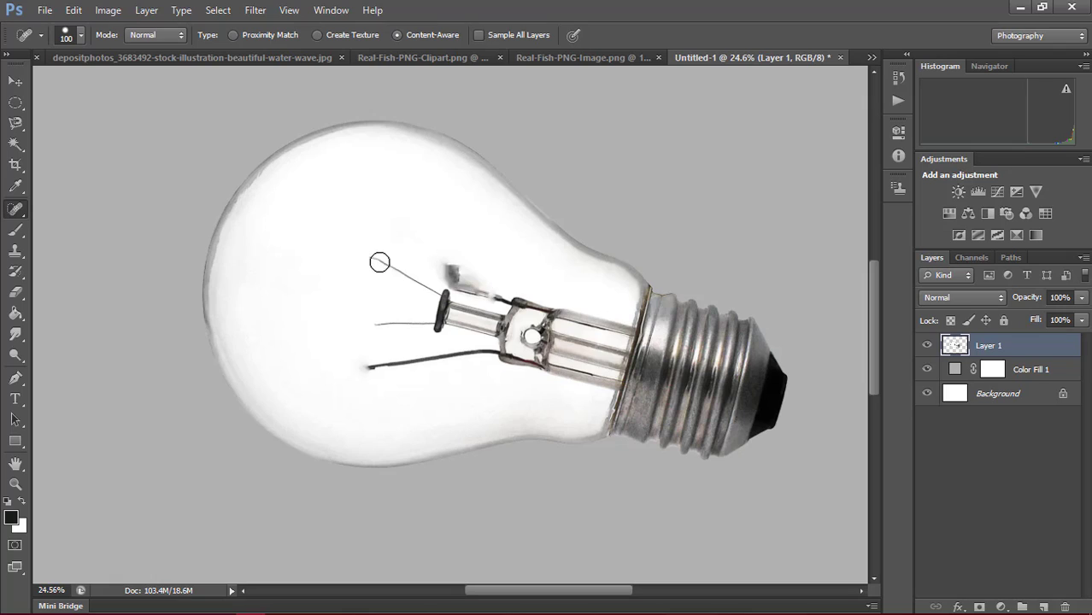
{"action": "left_click_drag", "start_coordinate": [374, 260], "coordinate": [423, 289]}
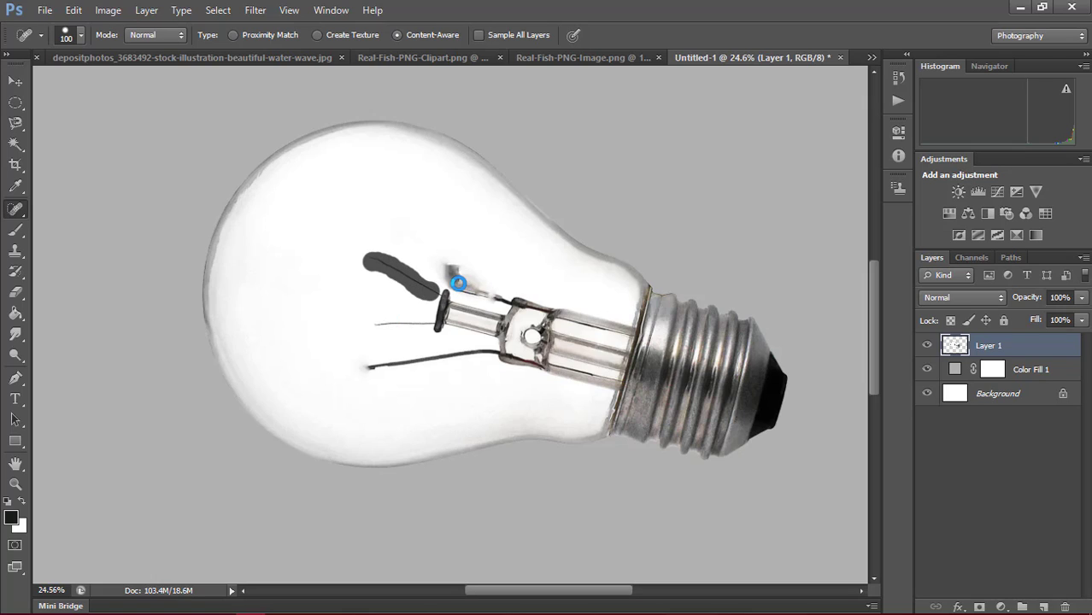
{"action": "key", "text": "bracketright"}
{"action": "key", "text": "bracketright"}
{"action": "key", "text": "bracketright"}
{"action": "left_click_drag", "start_coordinate": [453, 268], "coordinate": [497, 288]}
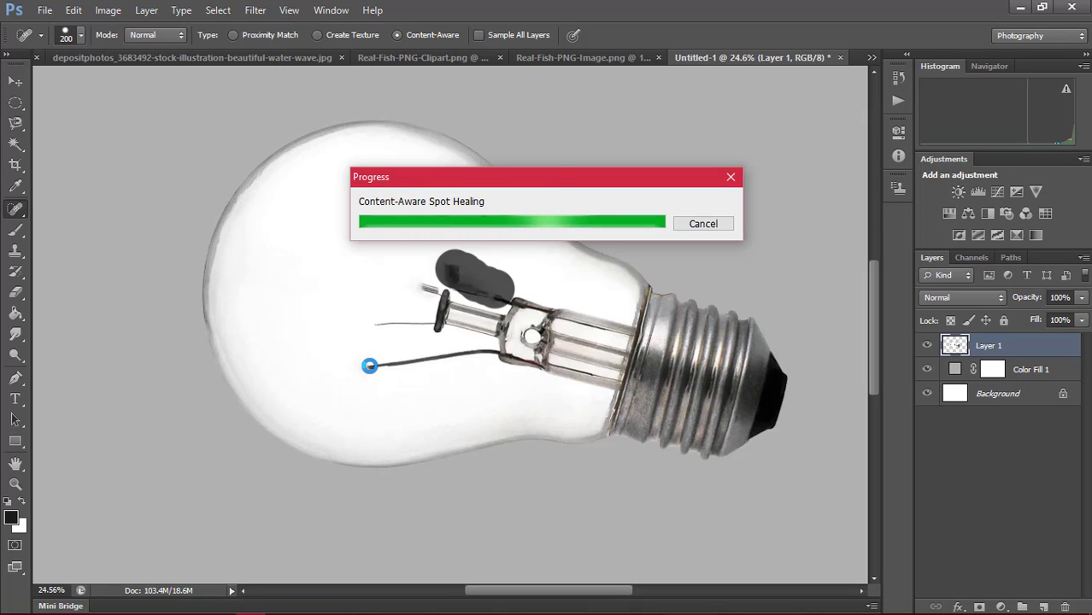
{"action": "left_click", "coordinate": [370, 370]}
{"action": "left_click_drag", "start_coordinate": [370, 370], "coordinate": [474, 357]}
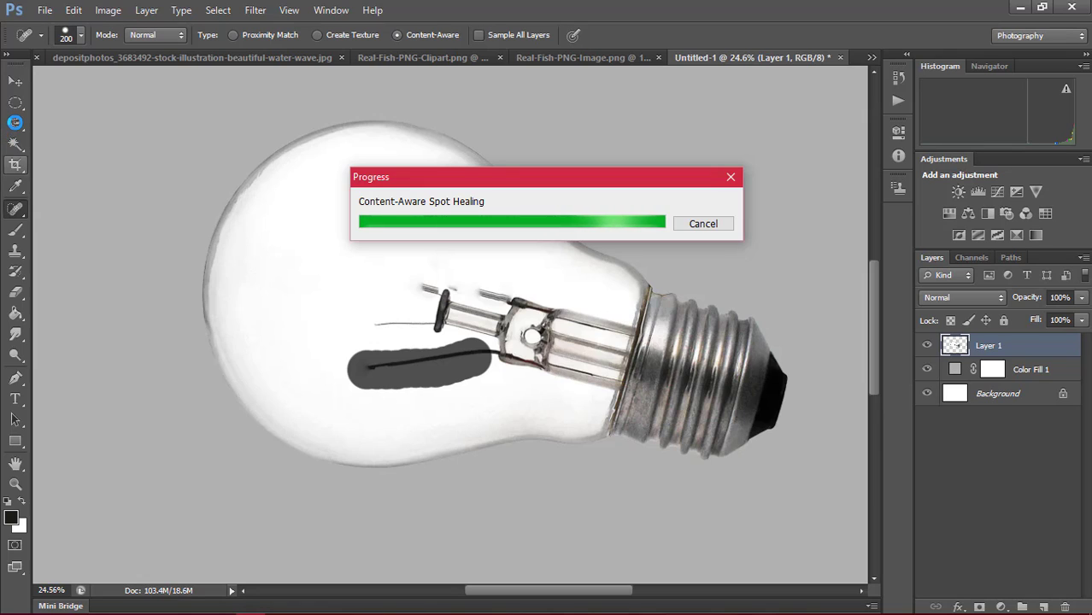
- Draw a Polygonal Lasso selection around the bulb's glass stem
{"action": "left_click", "coordinate": [15, 122]}
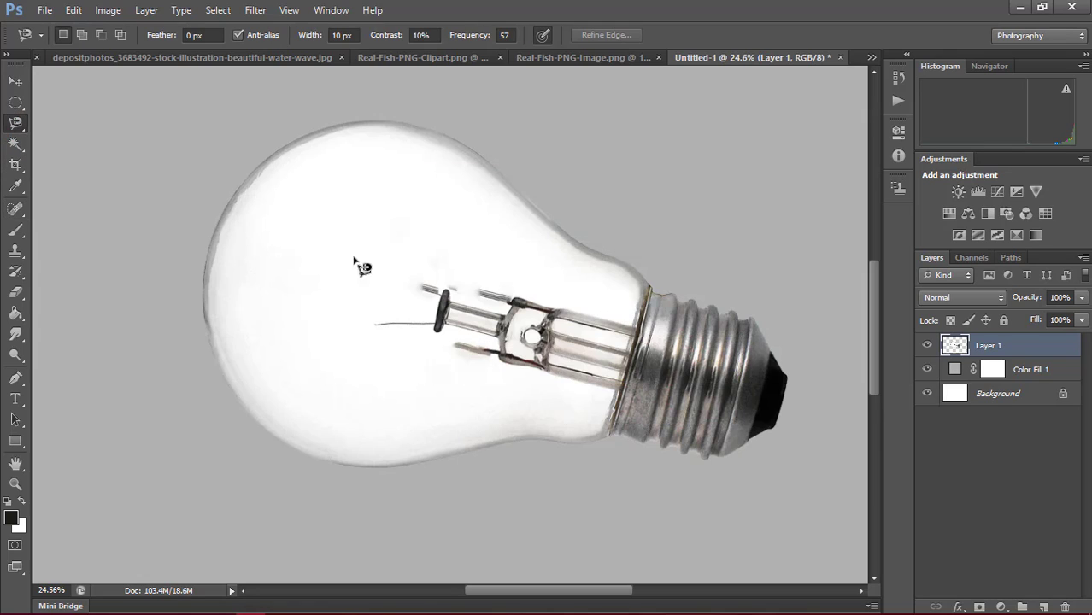
{"action": "left_click", "coordinate": [473, 257]}
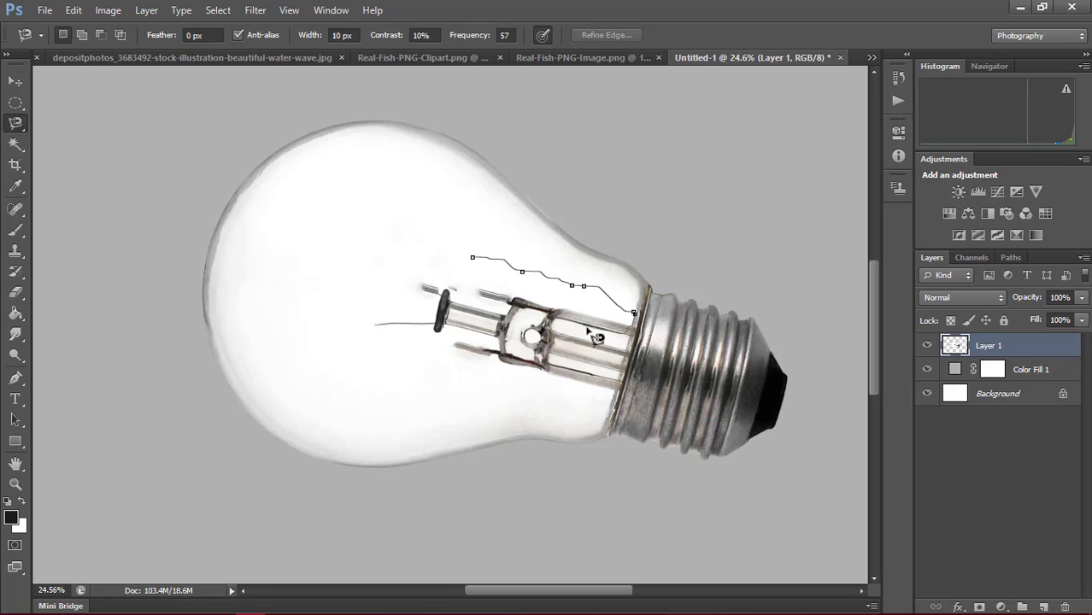
{"action": "double_click", "coordinate": [442, 305]}
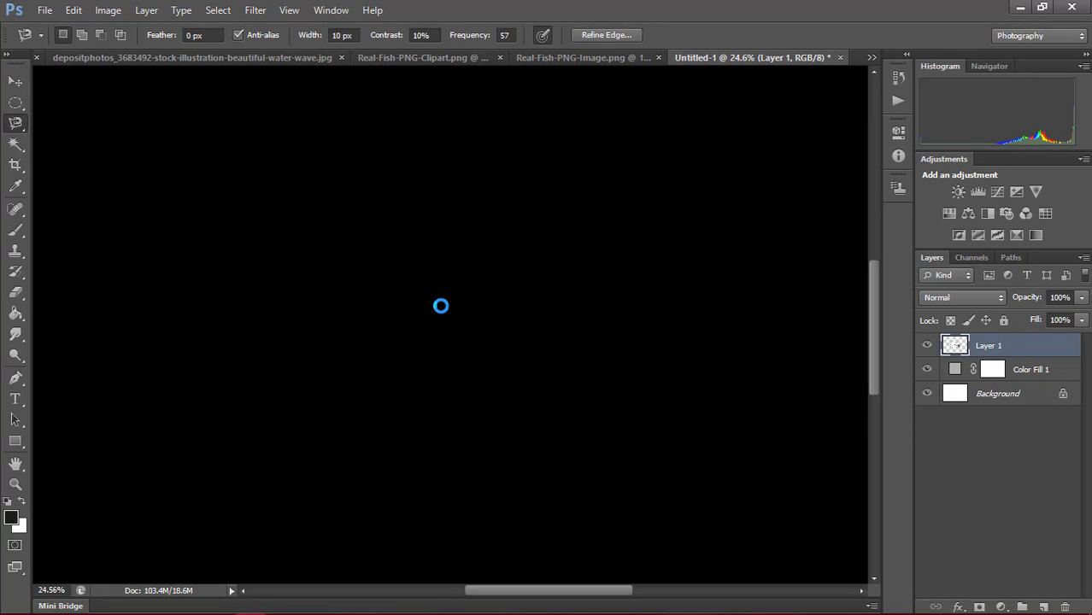
{"action": "left_click", "coordinate": [348, 285]}
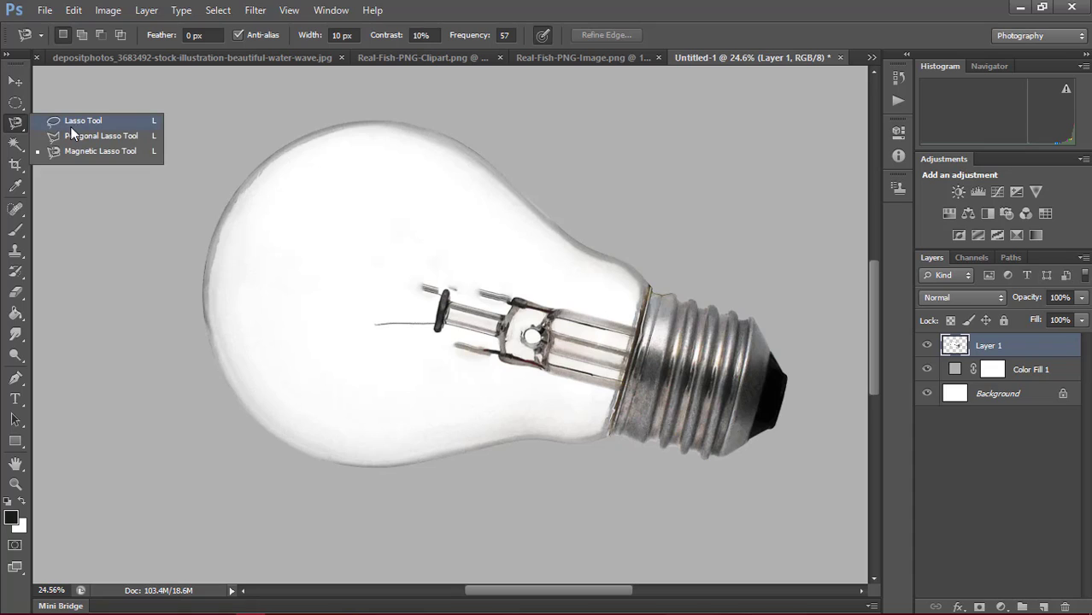
{"action": "left_click_drag", "start_coordinate": [16, 122], "coordinate": [77, 133]}
{"action": "left_click", "coordinate": [443, 238]}
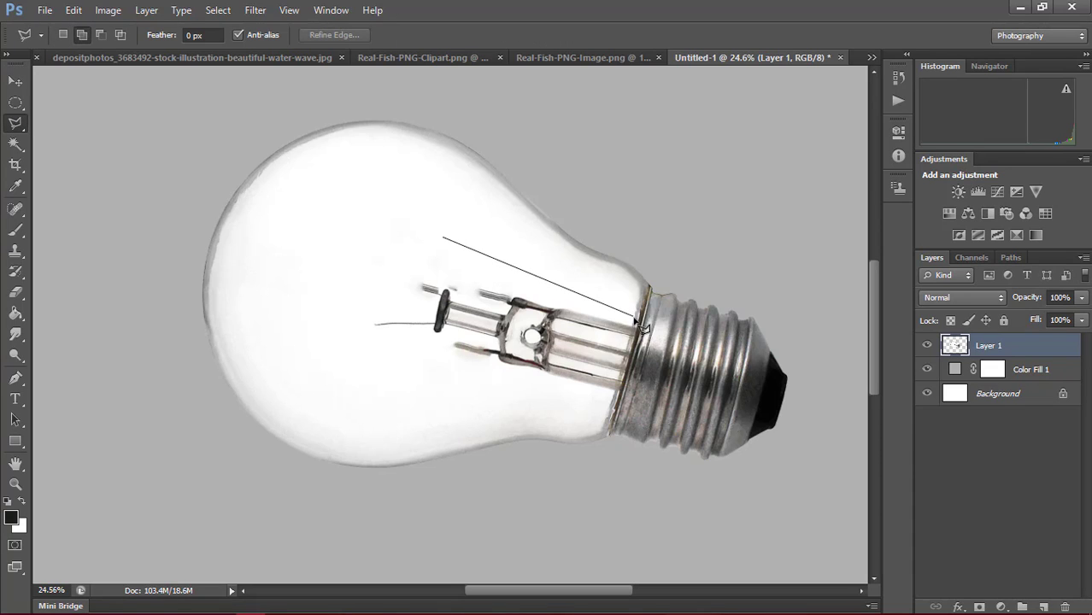
{"action": "left_click", "coordinate": [635, 318]}
{"action": "left_click", "coordinate": [612, 395]}
{"action": "left_click", "coordinate": [414, 388]}
{"action": "left_click", "coordinate": [300, 336]}
{"action": "left_click", "coordinate": [334, 266]}
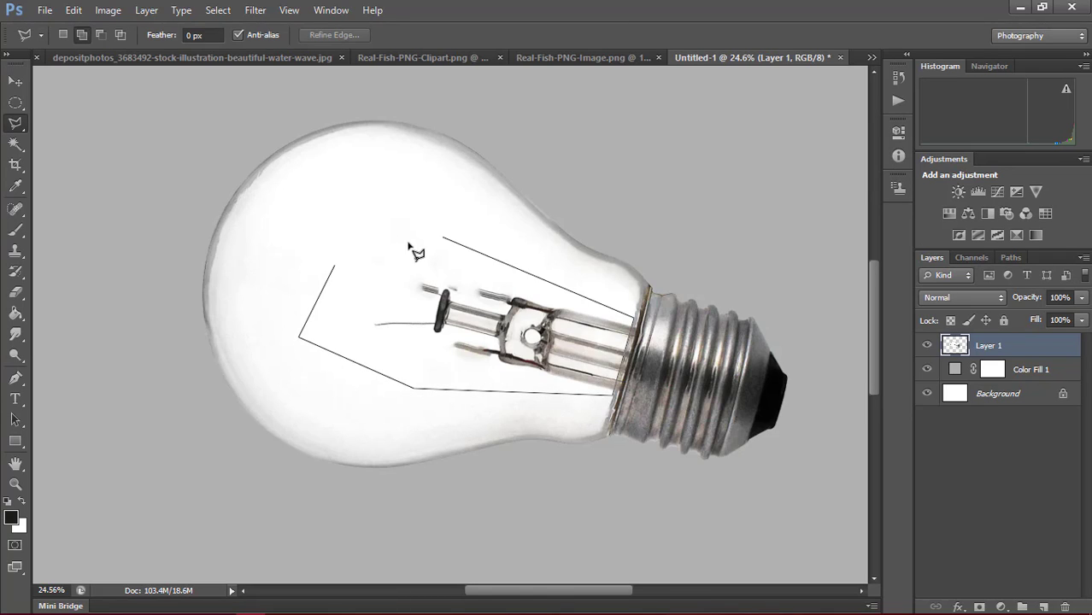
{"action": "left_click", "coordinate": [393, 255]}
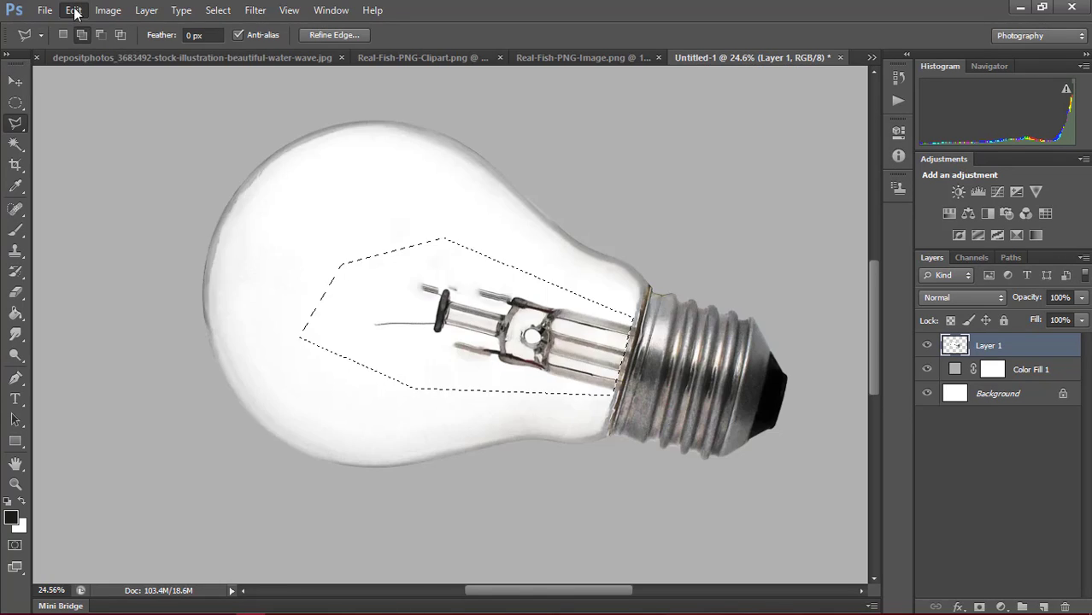
- Fill the stem selection with Content-Aware fill
{"action": "left_click", "coordinate": [73, 10]}
{"action": "left_click", "coordinate": [85, 239]}
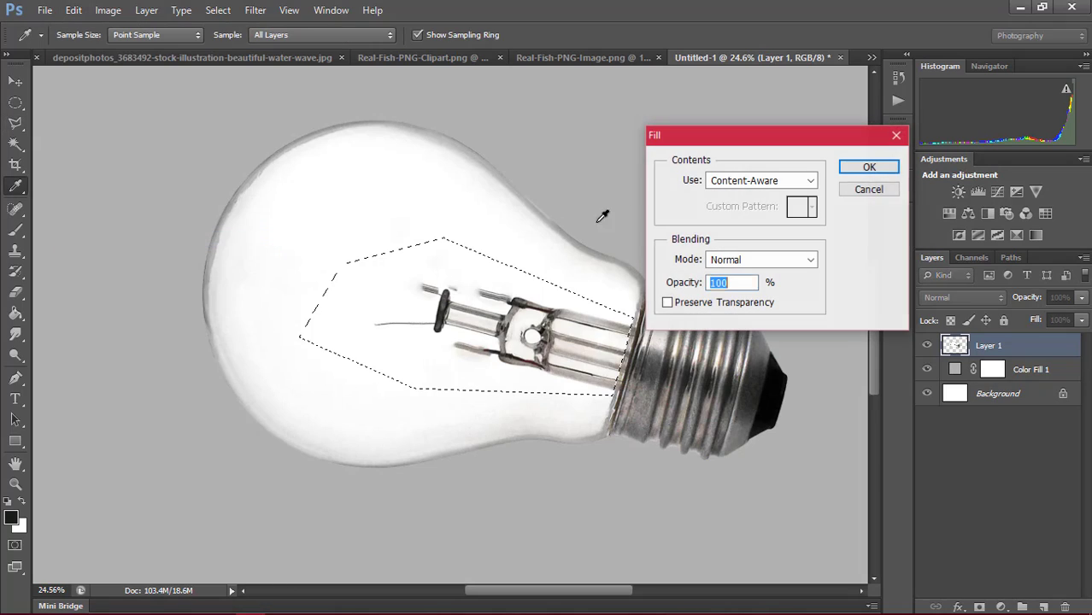
{"action": "left_click", "coordinate": [869, 168]}
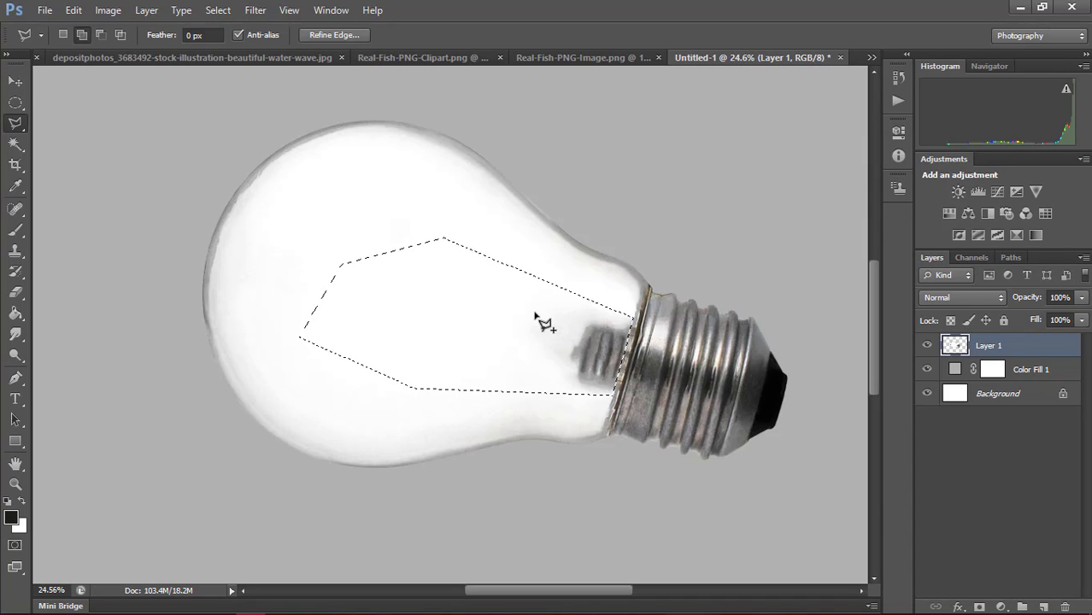
- Deselect and spot-heal the remaining stem shading near the bulb's neck
{"action": "left_click", "coordinate": [15, 81]}
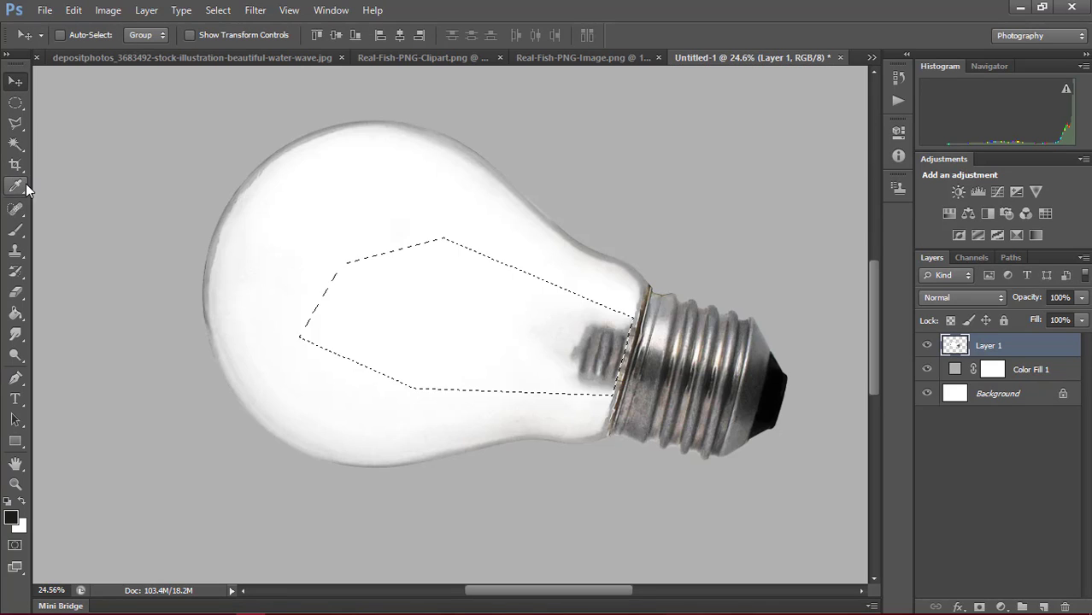
{"action": "key", "text": "ctrl+d"}
{"action": "left_click", "coordinate": [15, 208]}
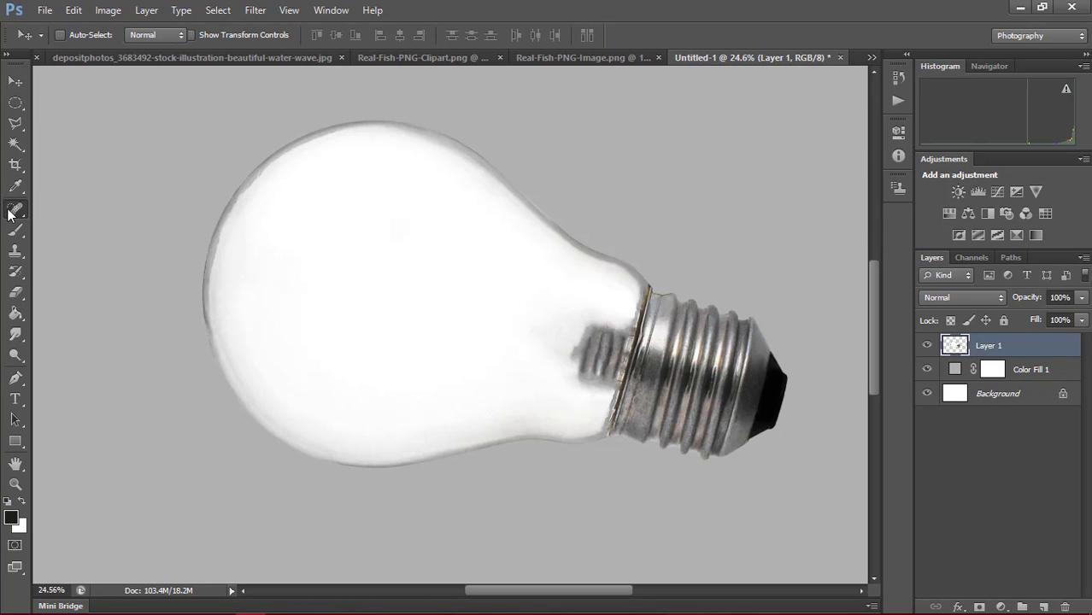
{"action": "left_click_drag", "start_coordinate": [593, 319], "coordinate": [598, 333]}
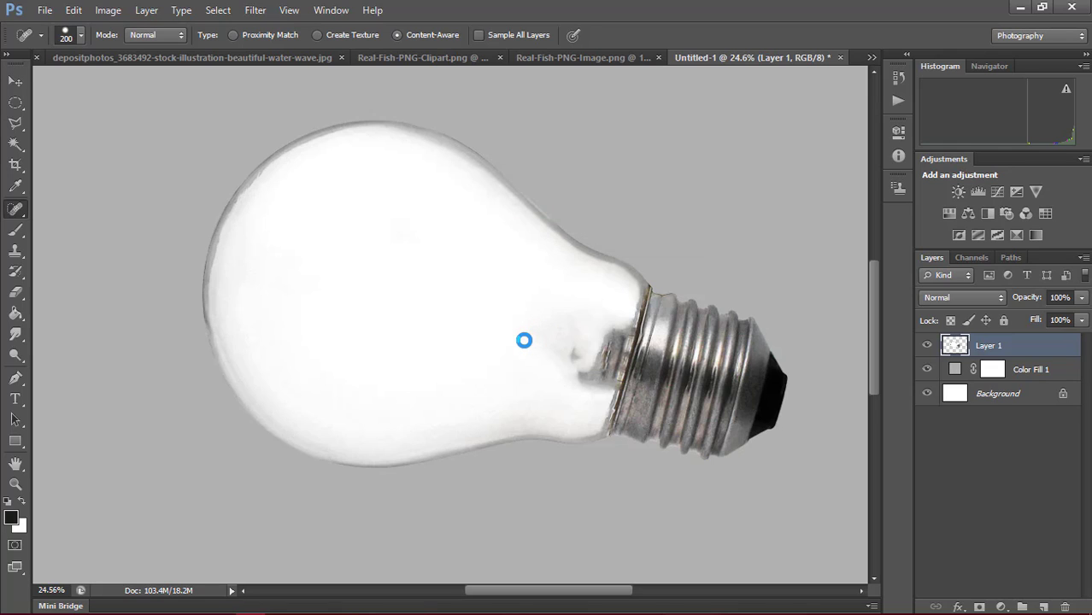
{"action": "left_click_drag", "start_coordinate": [570, 320], "coordinate": [575, 369]}
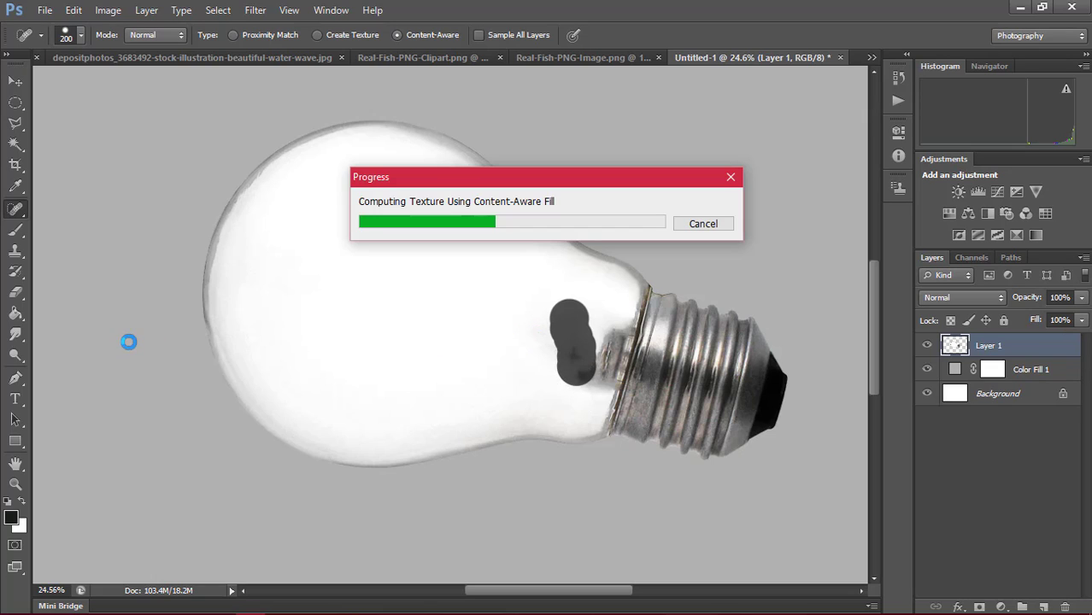
- Paint white with a 175 px brush over the dark neck shading
{"action": "left_click", "coordinate": [18, 234]}
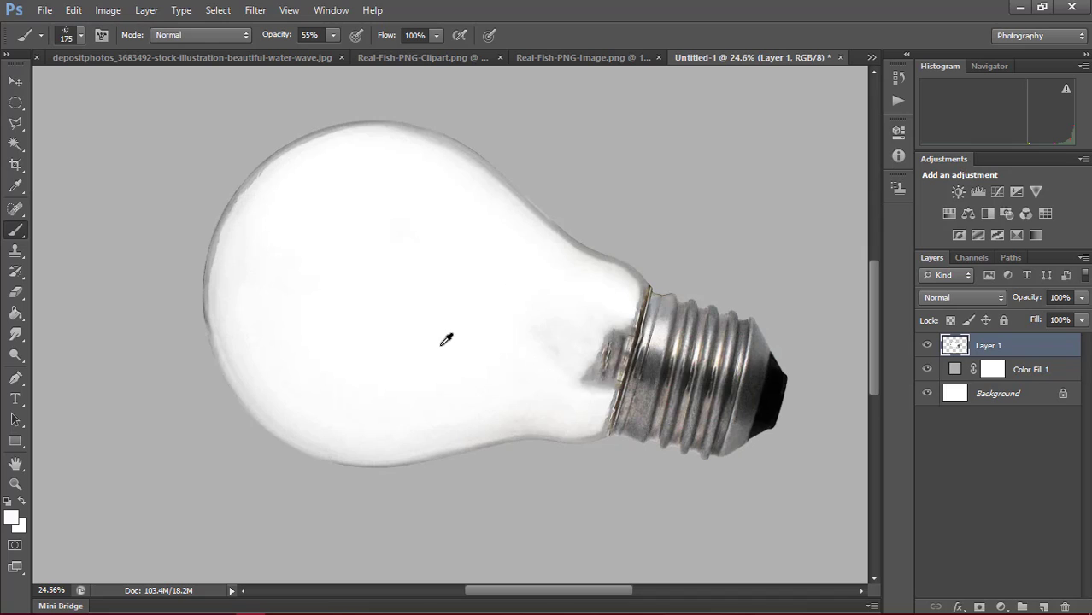
{"action": "right_click", "coordinate": [54, 155]}
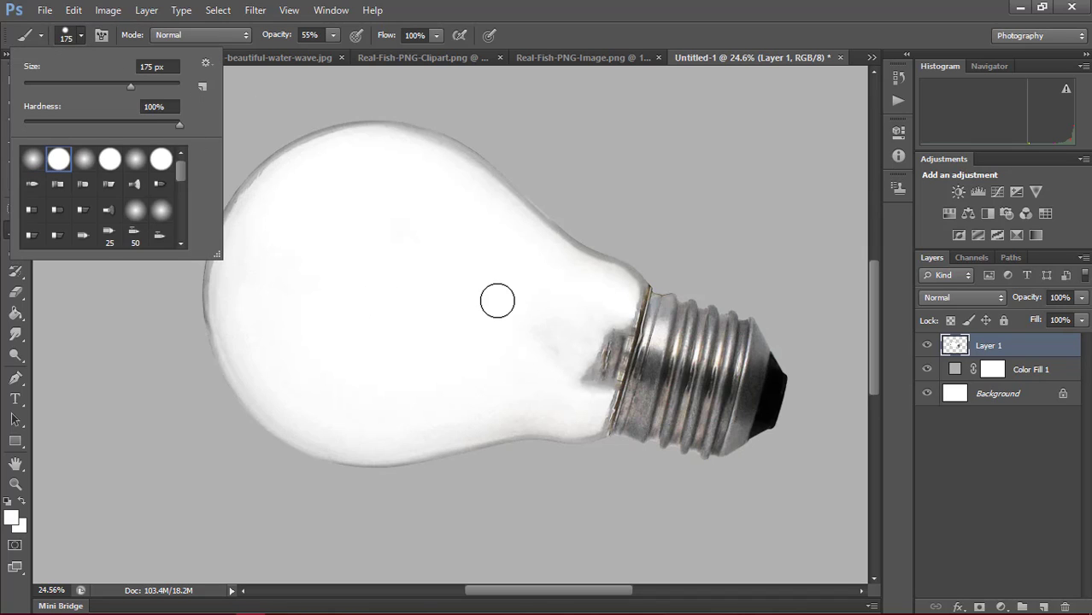
{"action": "key", "text": "Return"}
{"action": "left_click", "coordinate": [619, 367]}
{"action": "key", "text": "ctrl+z"}
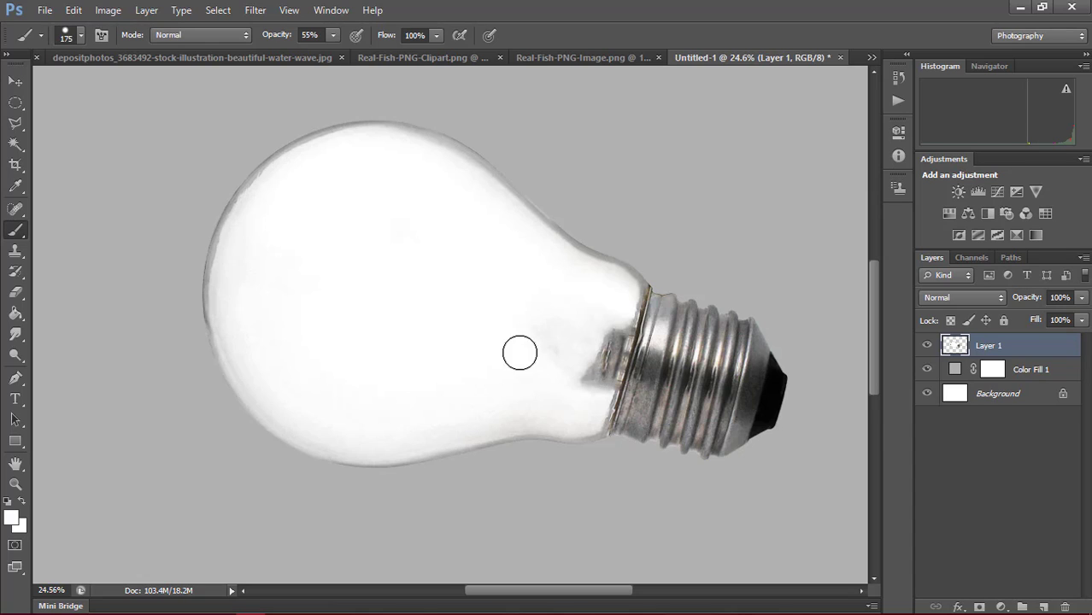
{"action": "left_click_drag", "start_coordinate": [581, 379], "coordinate": [605, 332]}
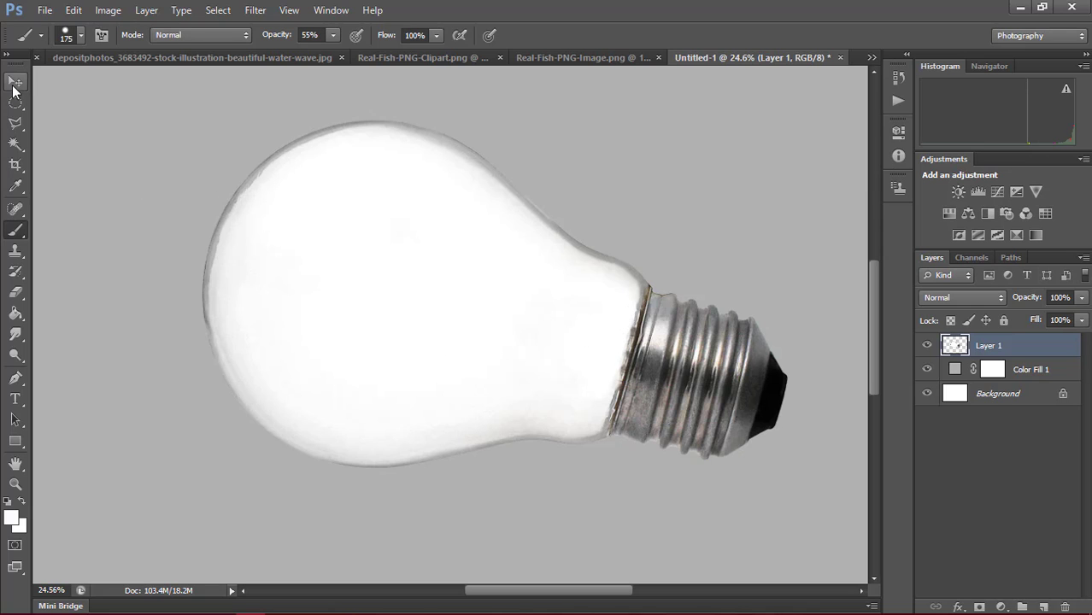
{"action": "left_click", "coordinate": [15, 82]}
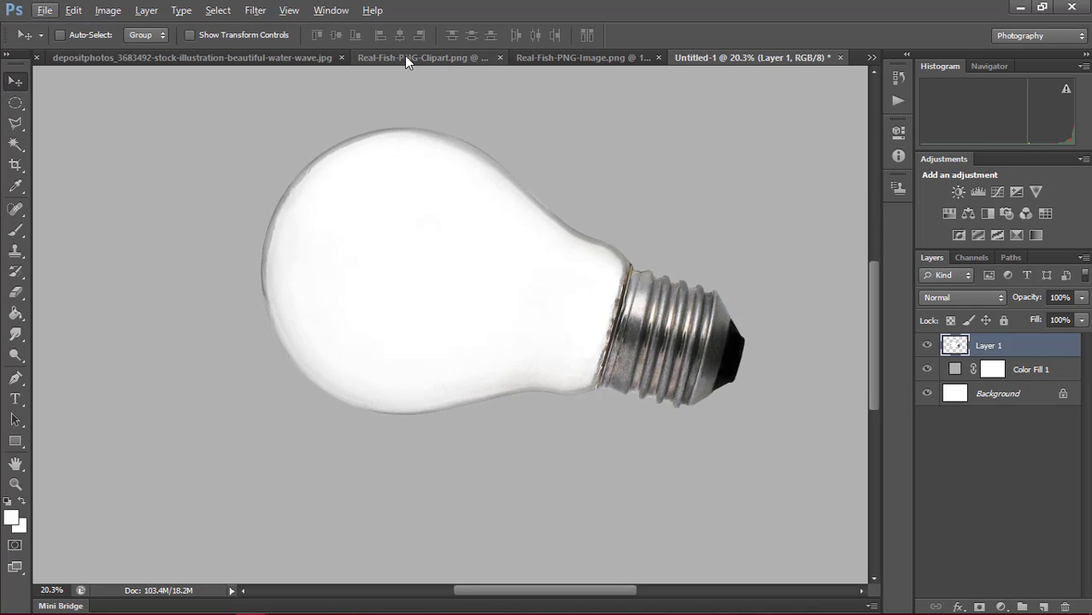
- Convert the underwater photo's locked Background into Layer 0
{"action": "left_click", "coordinate": [407, 59]}
{"action": "left_click", "coordinate": [111, 60]}
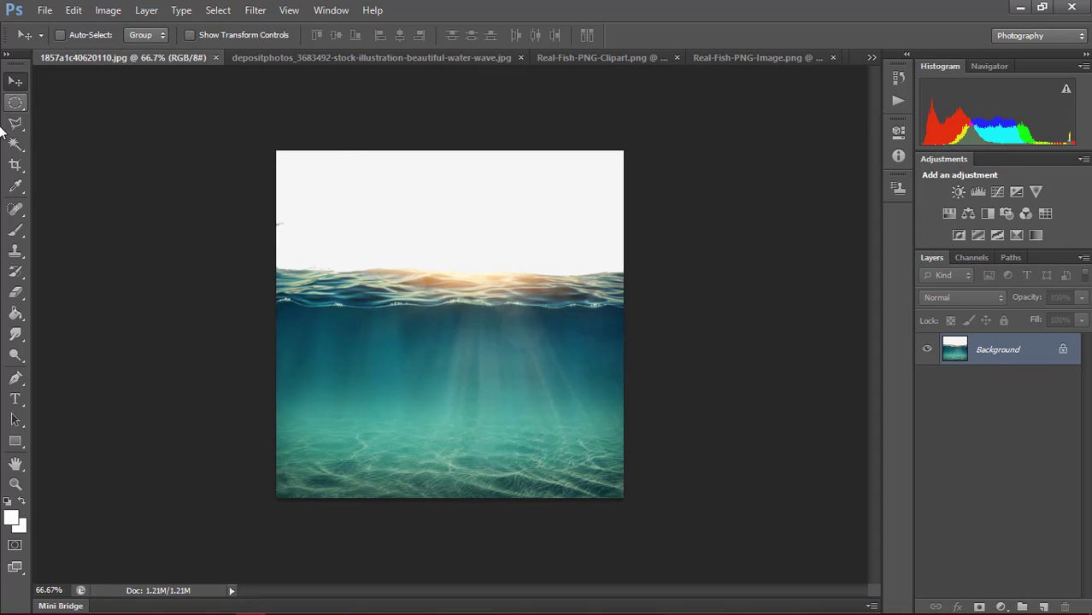
{"action": "left_click_drag", "start_coordinate": [152, 228], "coordinate": [884, 314]}
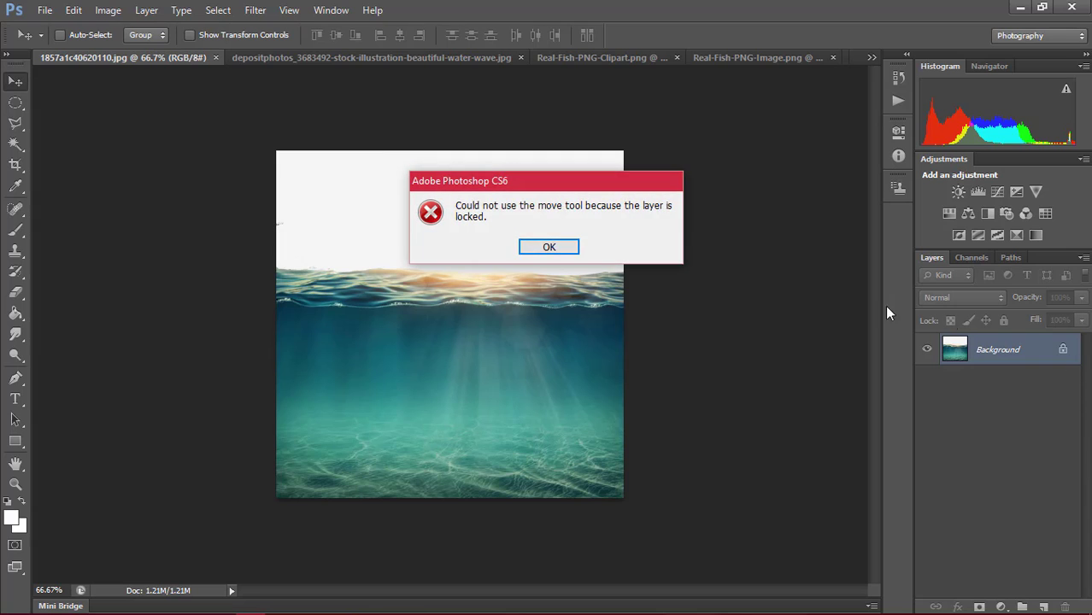
{"action": "left_click", "coordinate": [559, 254]}
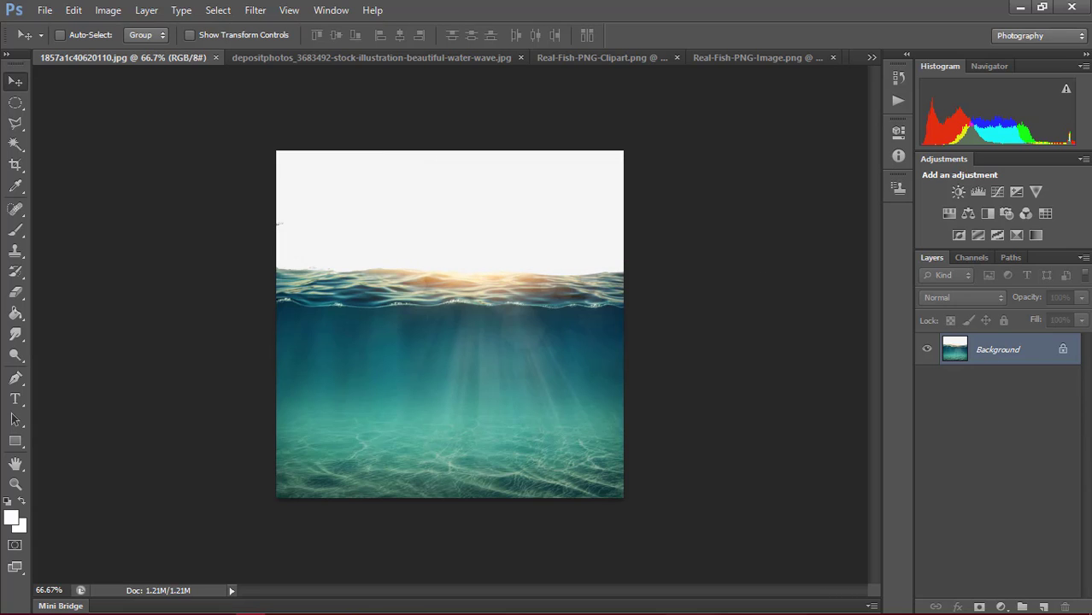
{"action": "double_click", "coordinate": [1066, 351]}
{"action": "left_click", "coordinate": [676, 188]}
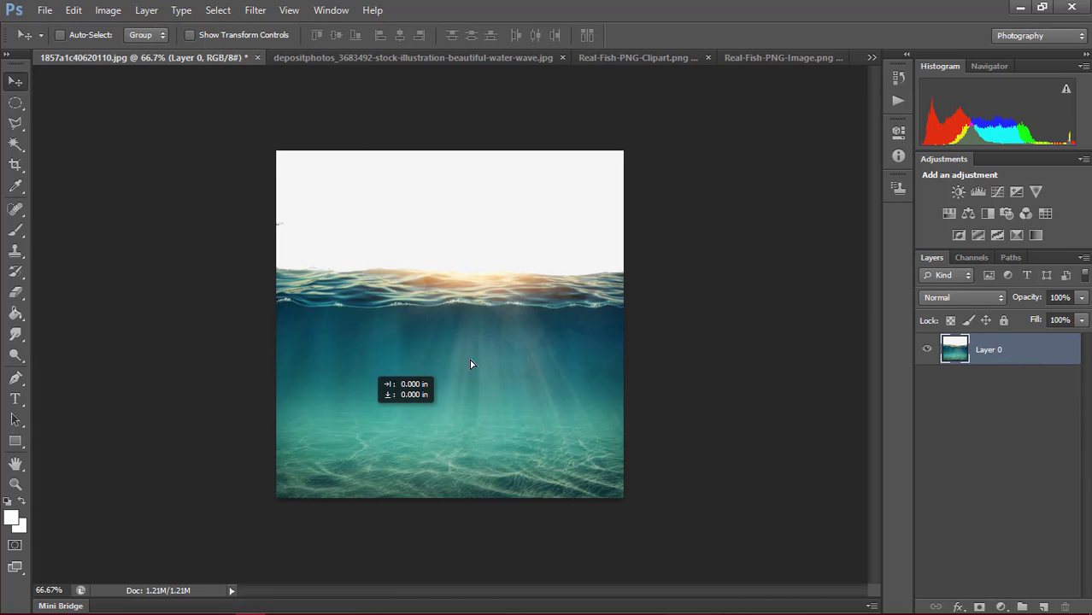
- Drag the underwater photo into the bulb composition and close its source without saving
{"action": "mouse_move", "coordinate": [470, 359]}
{"action": "left_mouse_down"}
{"action": "mouse_move", "coordinate": [819, 83]}
{"action": "mouse_move", "coordinate": [866, 62]}
{"action": "left_mouse_up"}
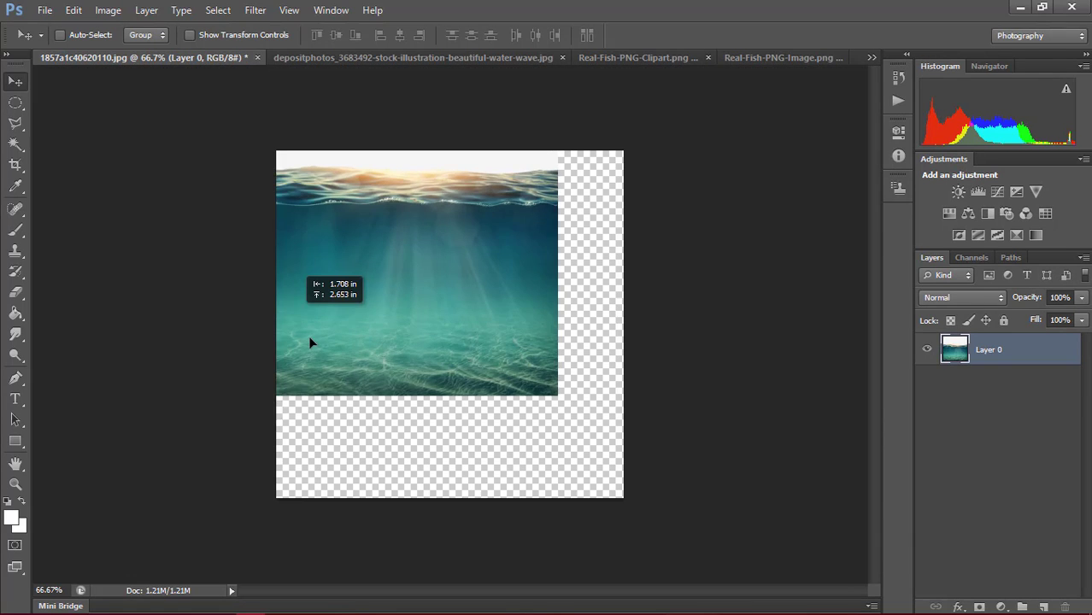
{"action": "left_click_drag", "start_coordinate": [715, 135], "coordinate": [310, 338]}
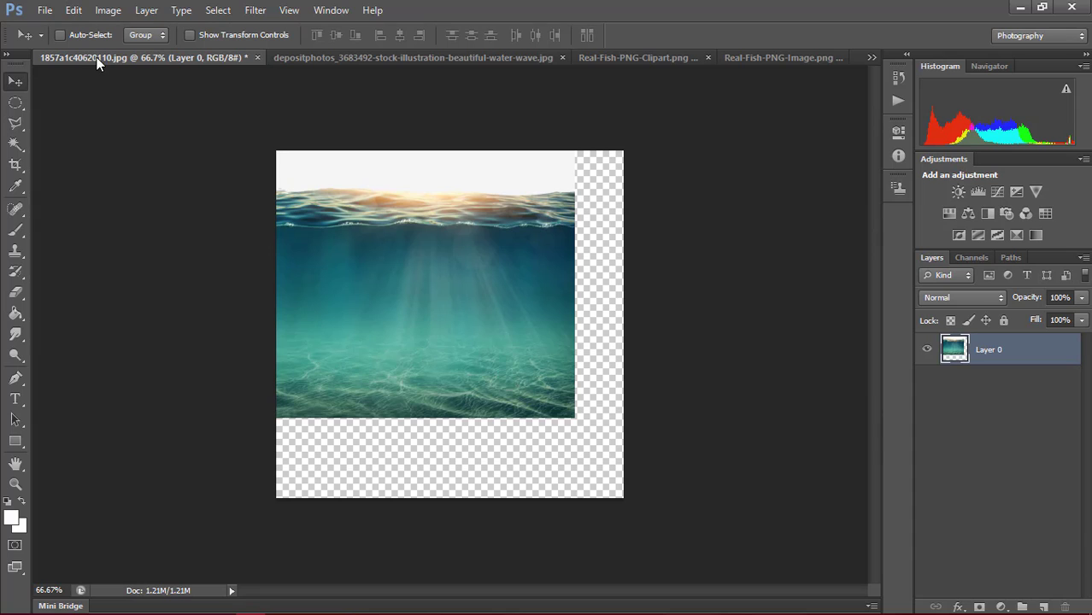
{"action": "left_click_drag", "start_coordinate": [97, 57], "coordinate": [108, 125]}
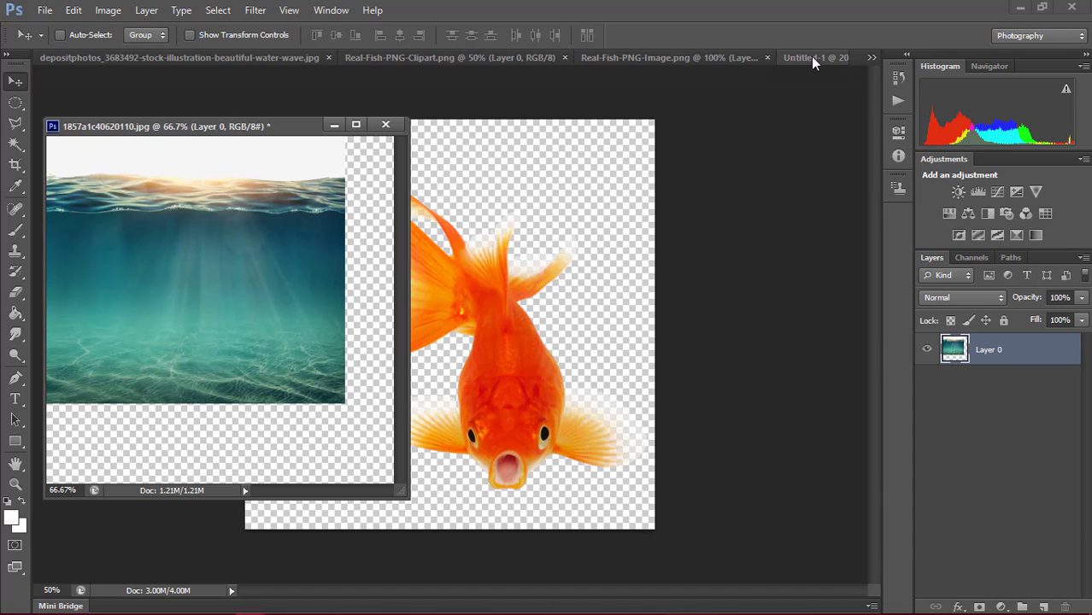
{"action": "left_click", "coordinate": [813, 58]}
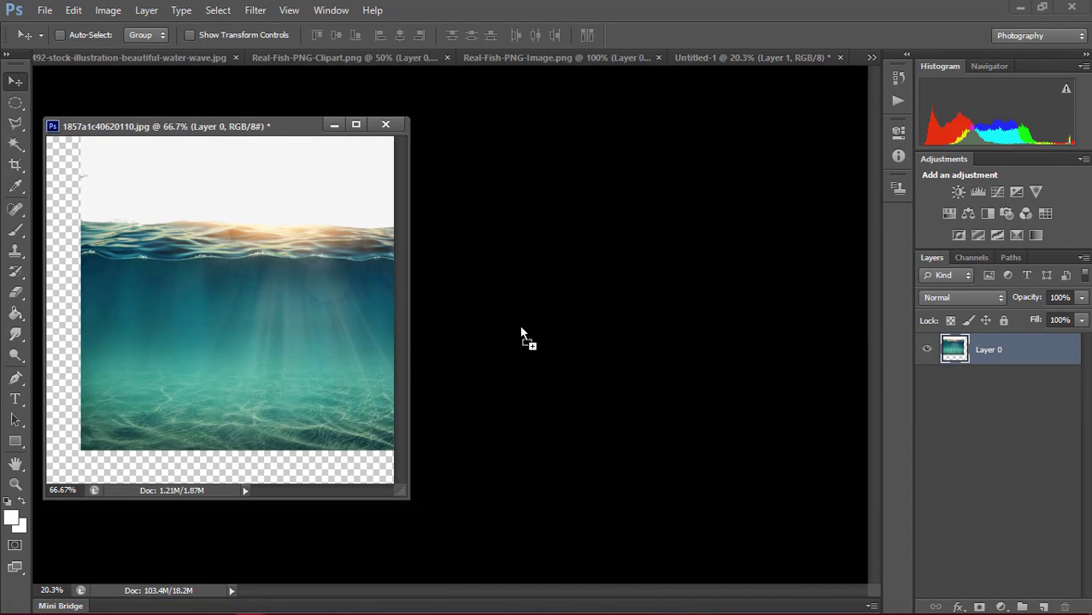
{"action": "left_click_drag", "start_coordinate": [297, 279], "coordinate": [513, 308]}
{"action": "left_click", "coordinate": [386, 124]}
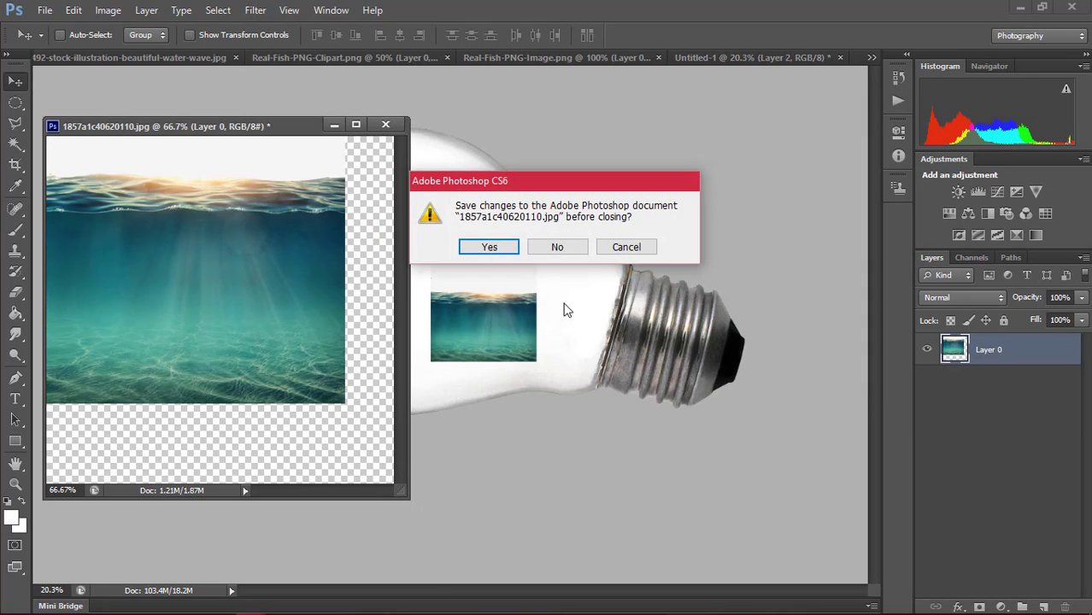
{"action": "left_click", "coordinate": [557, 247]}
{"action": "left_click_drag", "start_coordinate": [521, 332], "coordinate": [468, 331]}
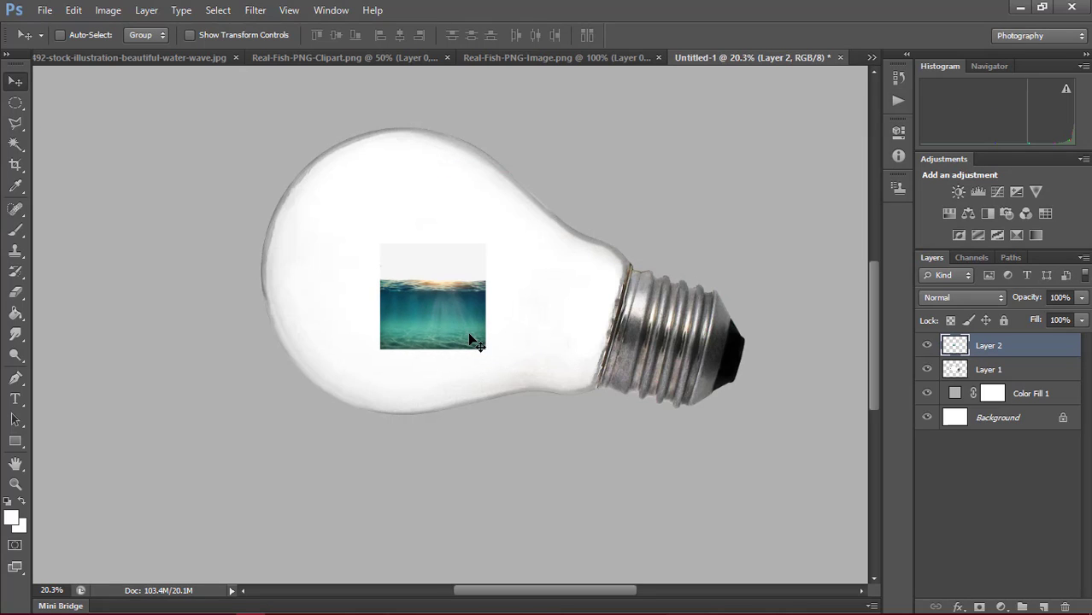
- Enlarge Layer 2 to about 216% and stretch it over the bulb's glass
{"action": "key", "text": "ctrl+t"}
{"action": "left_click_drag", "start_coordinate": [486, 242], "coordinate": [609, 119]}
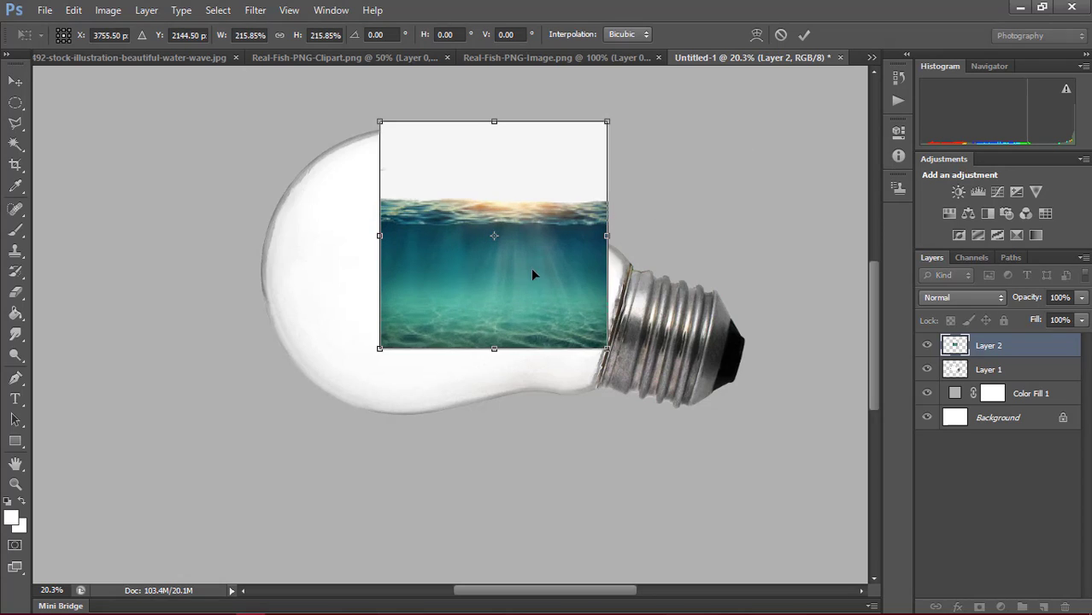
{"action": "mouse_move", "coordinate": [531, 268]}
{"action": "left_mouse_down"}
{"action": "mouse_move", "coordinate": [322, 363]}
{"action": "mouse_move", "coordinate": [329, 402]}
{"action": "left_mouse_up"}
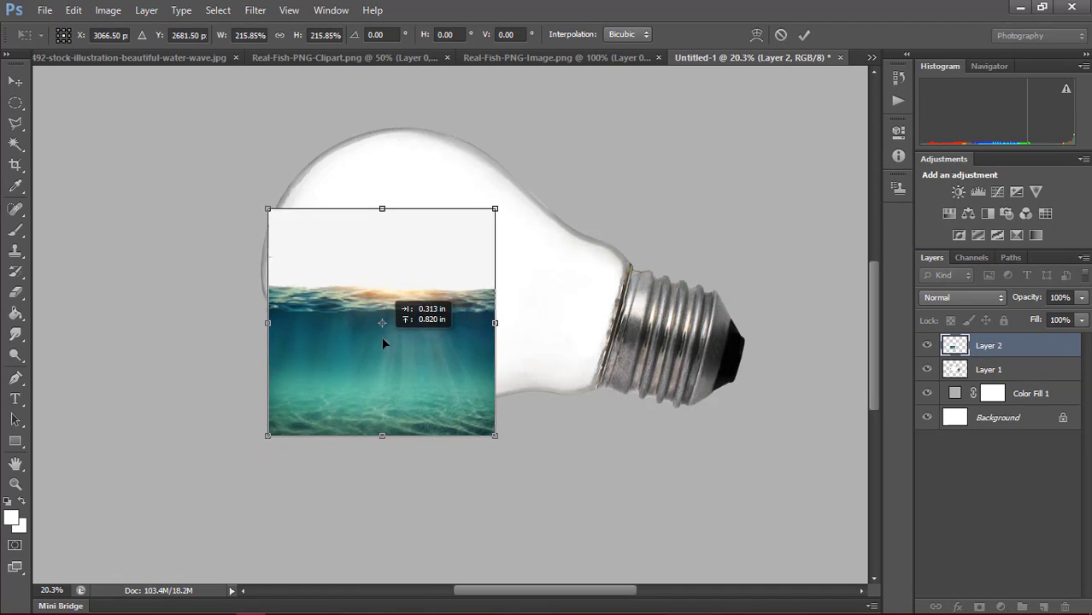
{"action": "left_click_drag", "start_coordinate": [375, 361], "coordinate": [389, 335]}
{"action": "left_click_drag", "start_coordinate": [502, 207], "coordinate": [661, 164]}
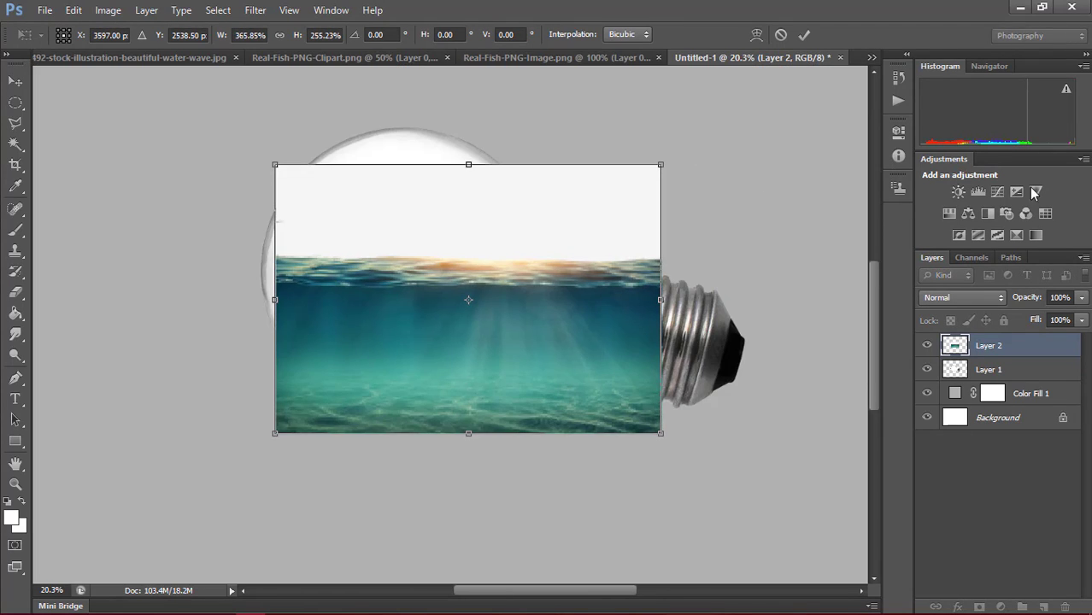
- Fine-tune Layer 2's position, commit the transform and set its opacity to 82%
{"action": "left_click_drag", "start_coordinate": [1034, 307], "coordinate": [1002, 301]}
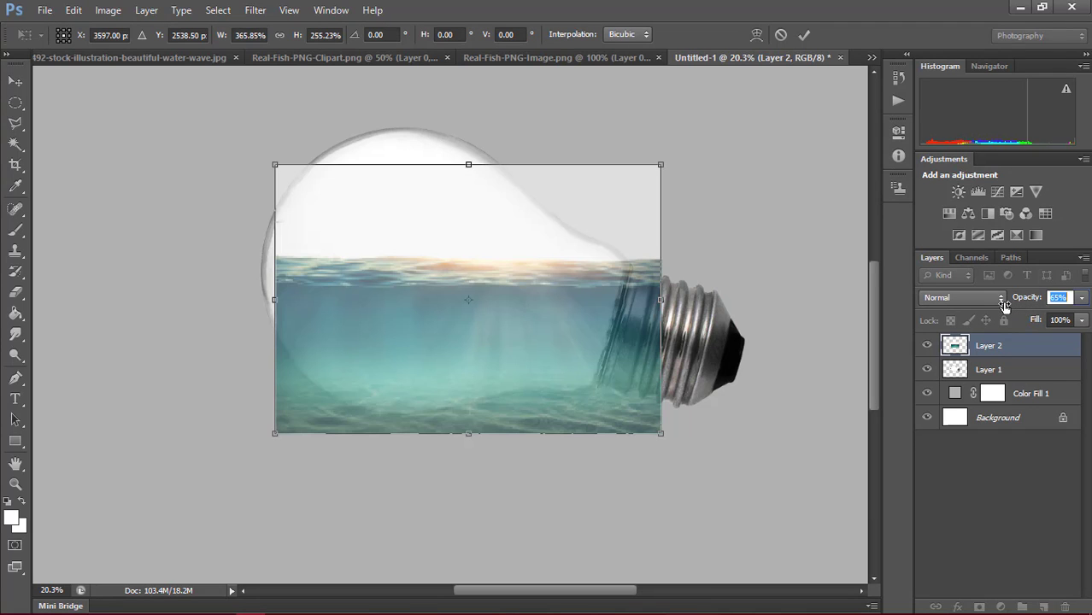
{"action": "left_click_drag", "start_coordinate": [547, 367], "coordinate": [528, 350]}
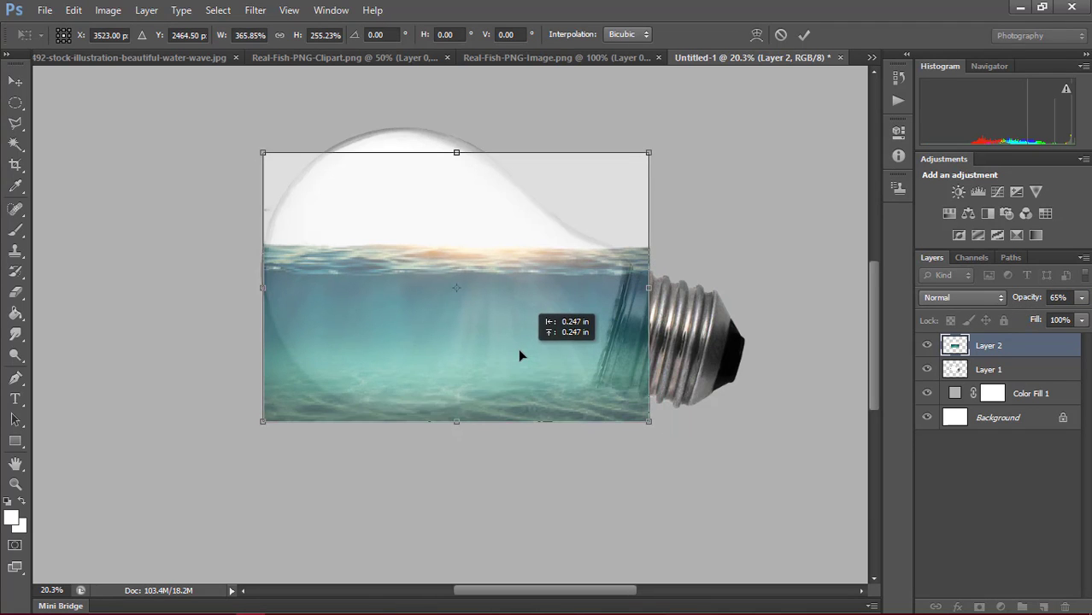
{"action": "left_click_drag", "start_coordinate": [636, 280], "coordinate": [628, 280]}
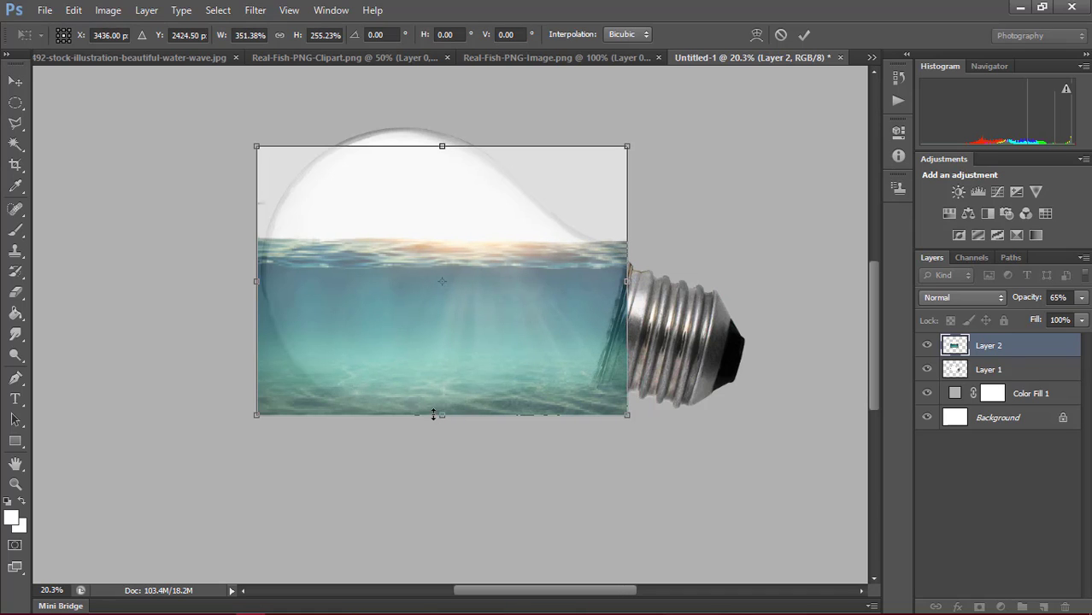
{"action": "left_click_drag", "start_coordinate": [441, 145], "coordinate": [439, 121]}
{"action": "left_click", "coordinate": [804, 36]}
{"action": "key", "text": "0"}
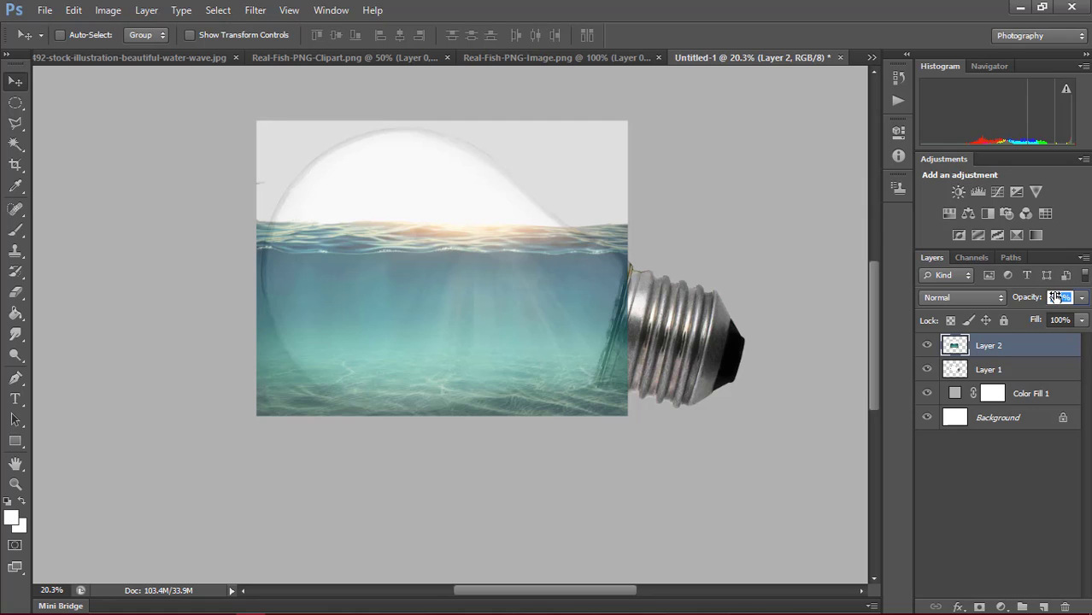
{"action": "key", "text": "Return"}
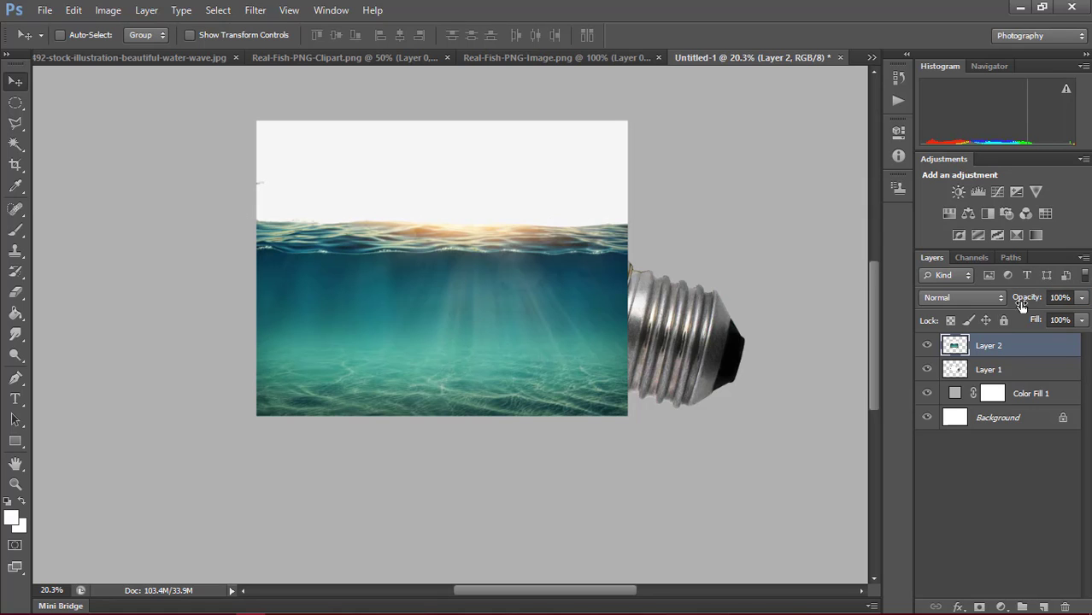
{"action": "key", "text": "Return"}
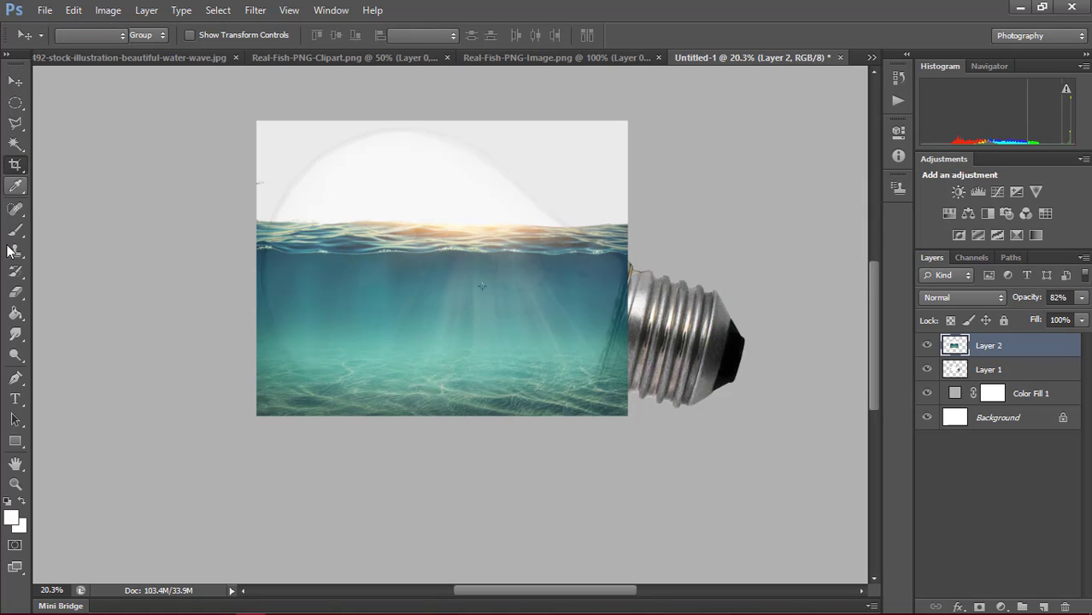
- Erase the water image's white sky, left area and lower-left corner along the bulb's curve
{"action": "left_click", "coordinate": [15, 291]}
{"action": "mouse_move", "coordinate": [263, 161]}
{"action": "left_mouse_down"}
{"action": "mouse_move", "coordinate": [356, 143]}
{"action": "mouse_move", "coordinate": [283, 125]}
{"action": "mouse_move", "coordinate": [500, 129]}
{"action": "mouse_move", "coordinate": [350, 159]}
{"action": "left_mouse_up"}
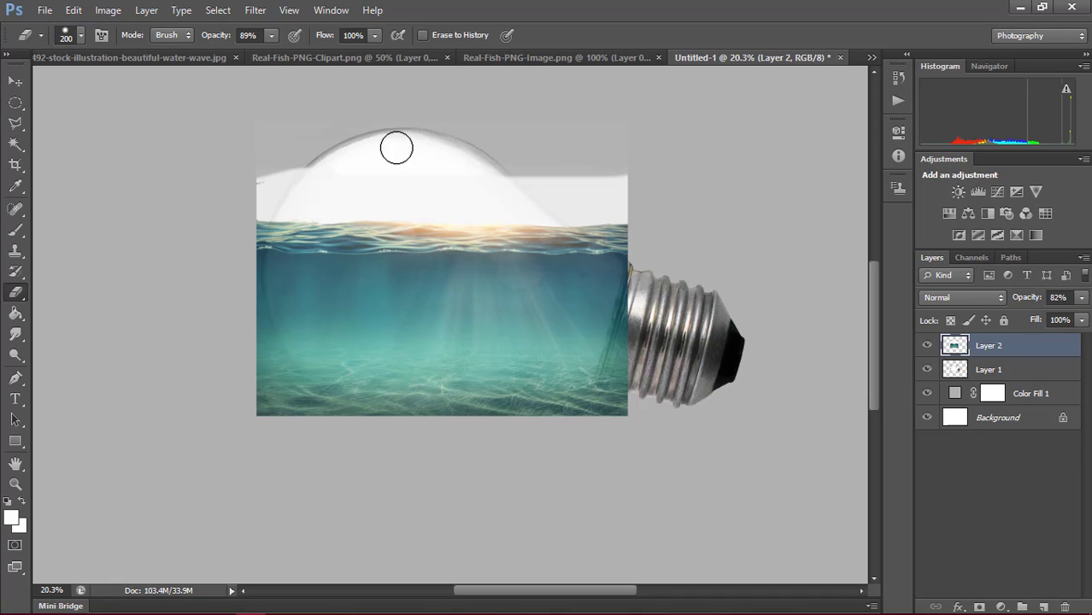
{"action": "left_click_drag", "start_coordinate": [284, 161], "coordinate": [296, 180]}
{"action": "scroll", "coordinate": [287, 439], "scroll_direction": "down", "scroll_amount": 1}
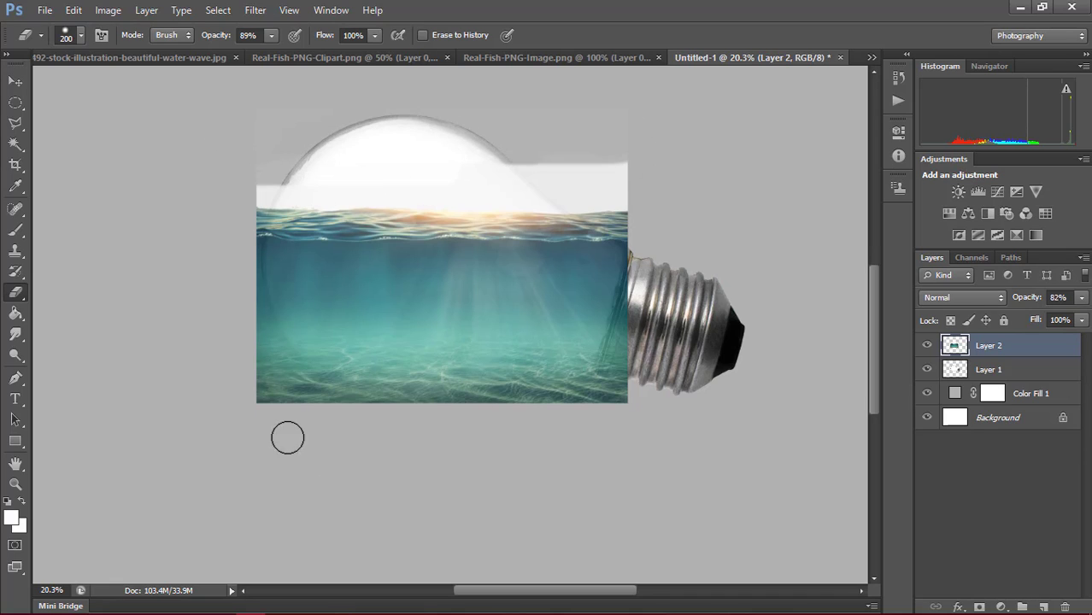
{"action": "mouse_move", "coordinate": [285, 402]}
{"action": "left_mouse_down"}
{"action": "mouse_move", "coordinate": [233, 391]}
{"action": "mouse_move", "coordinate": [276, 392]}
{"action": "left_mouse_up"}
{"action": "scroll", "coordinate": [295, 429], "scroll_direction": "up", "scroll_amount": 2}
{"action": "scroll", "coordinate": [295, 419], "scroll_direction": "up", "scroll_amount": 3}
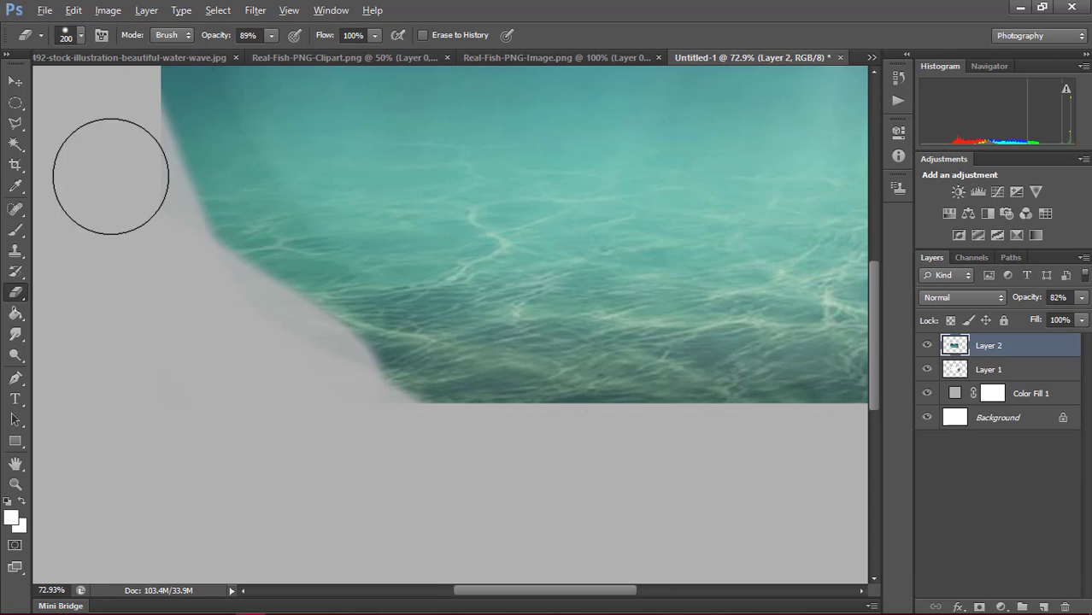
{"action": "left_click_drag", "start_coordinate": [218, 314], "coordinate": [575, 439]}
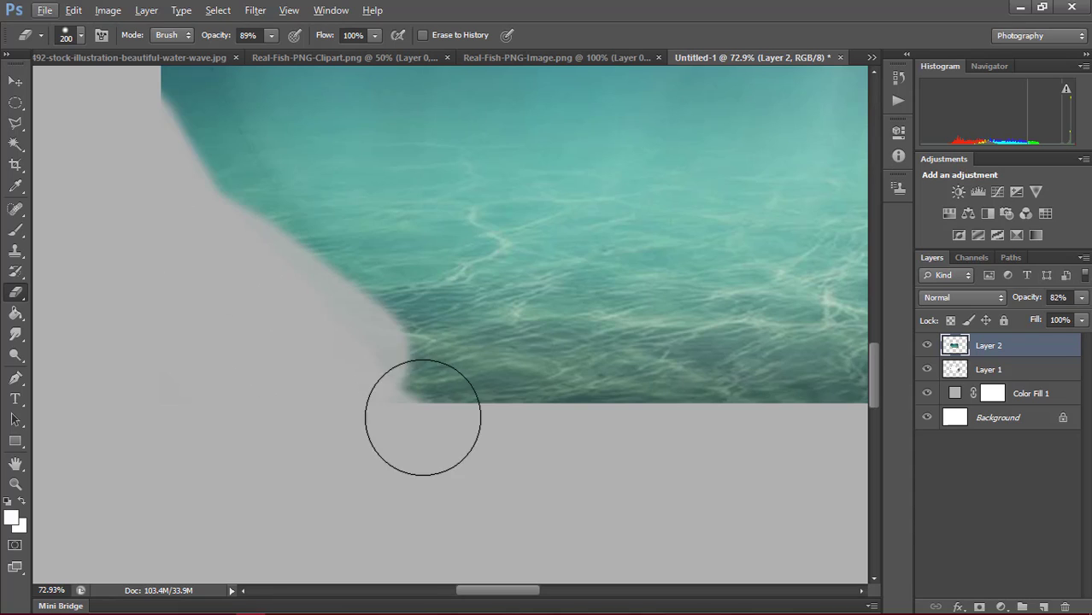
- Set the eraser to a soft round 187 px tip at 64% opacity
{"action": "left_click", "coordinate": [82, 36]}
{"action": "left_click", "coordinate": [32, 159]}
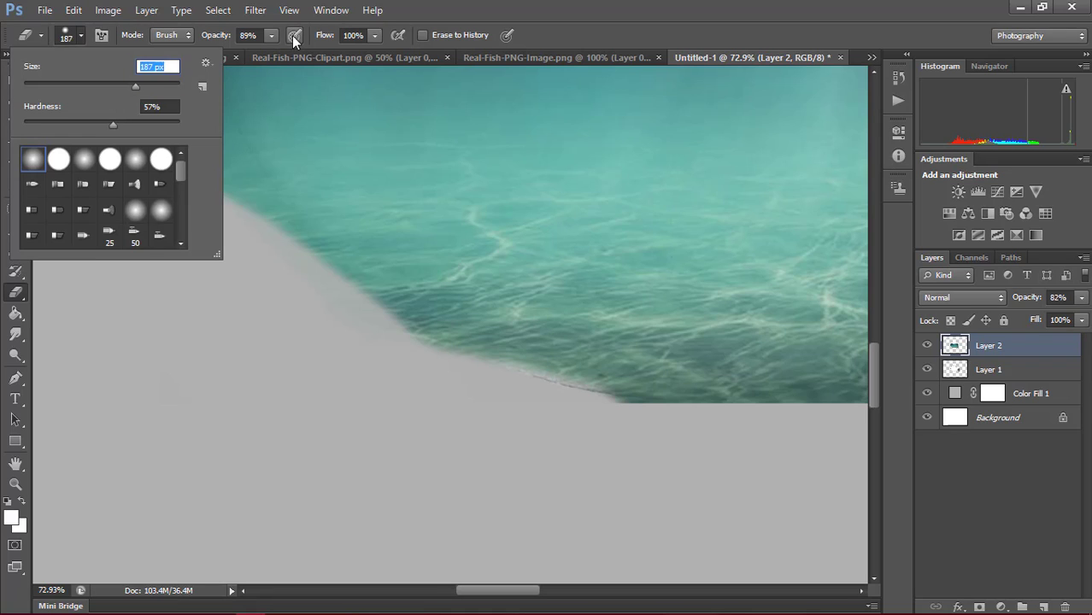
{"action": "key", "text": "Return"}
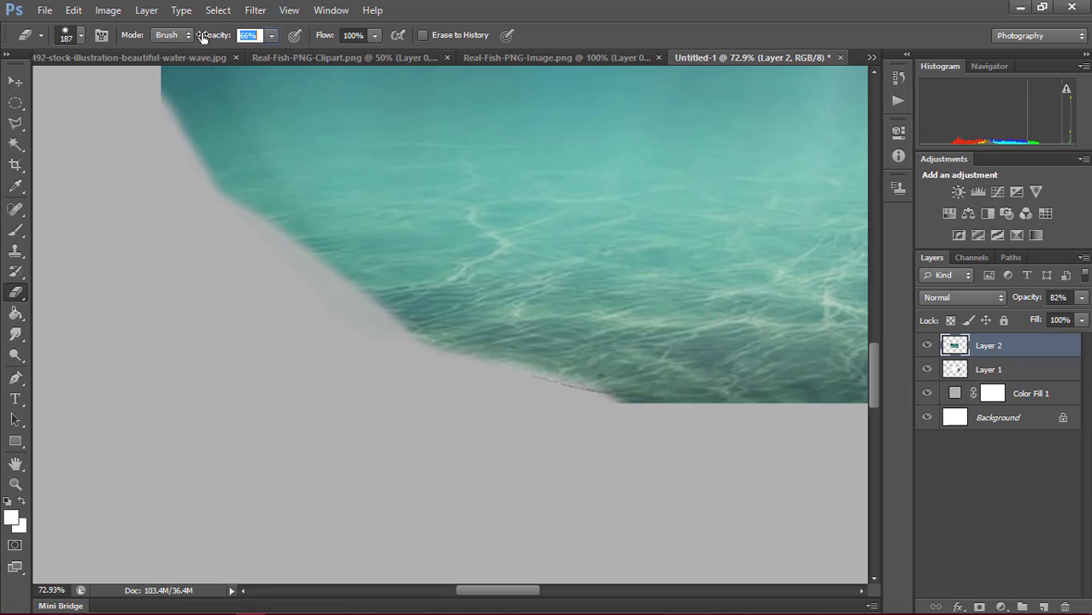
{"action": "left_click_drag", "start_coordinate": [202, 37], "coordinate": [201, 37]}
- Zoom out and pan to the bulb, then start lowering the water layer's opacity
{"action": "scroll", "coordinate": [436, 411], "scroll_direction": "down", "scroll_amount": 3}
{"action": "scroll", "coordinate": [449, 420], "scroll_direction": "down", "scroll_amount": 2}
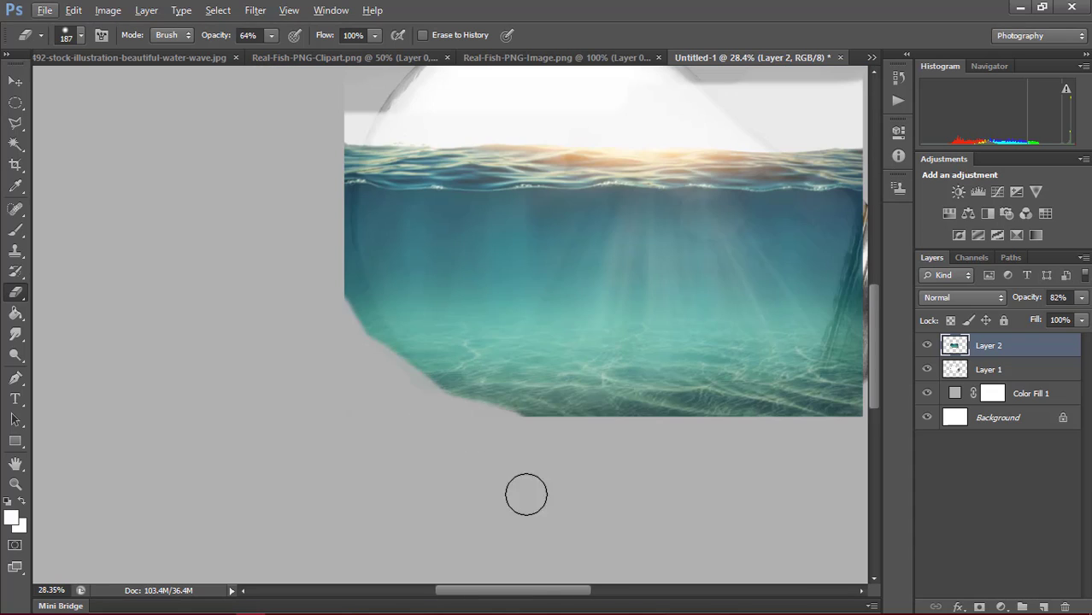
{"action": "left_click_drag", "start_coordinate": [526, 599], "coordinate": [560, 588]}
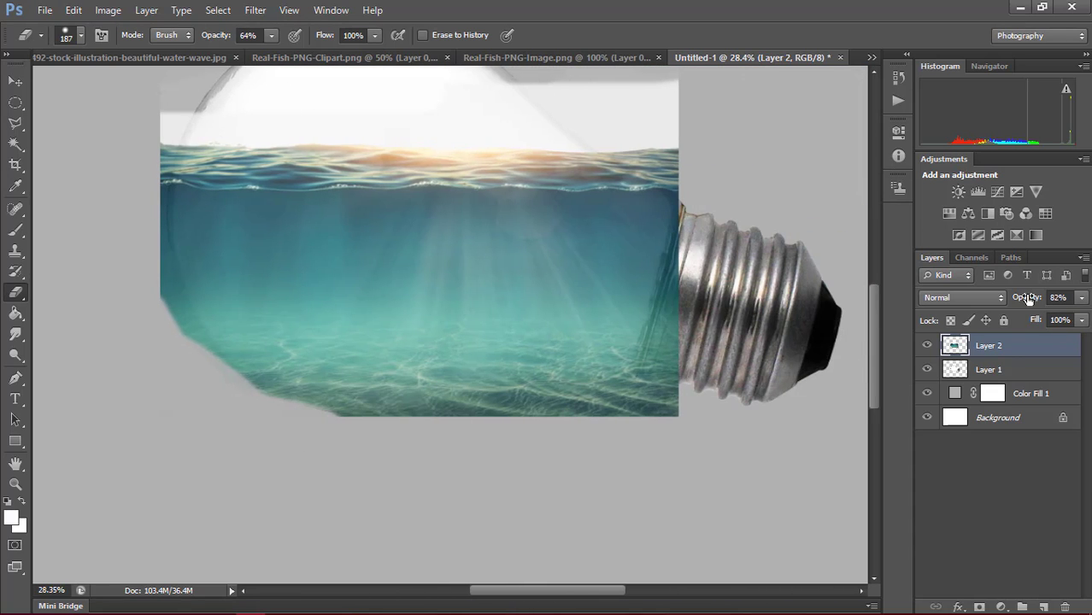
{"action": "left_click_drag", "start_coordinate": [1029, 297], "coordinate": [970, 310]}
- Commit Layer 2's 26% opacity and erase leftover water beyond the bulb's base
{"action": "type", "text": "100"}
{"action": "key", "text": "Return"}
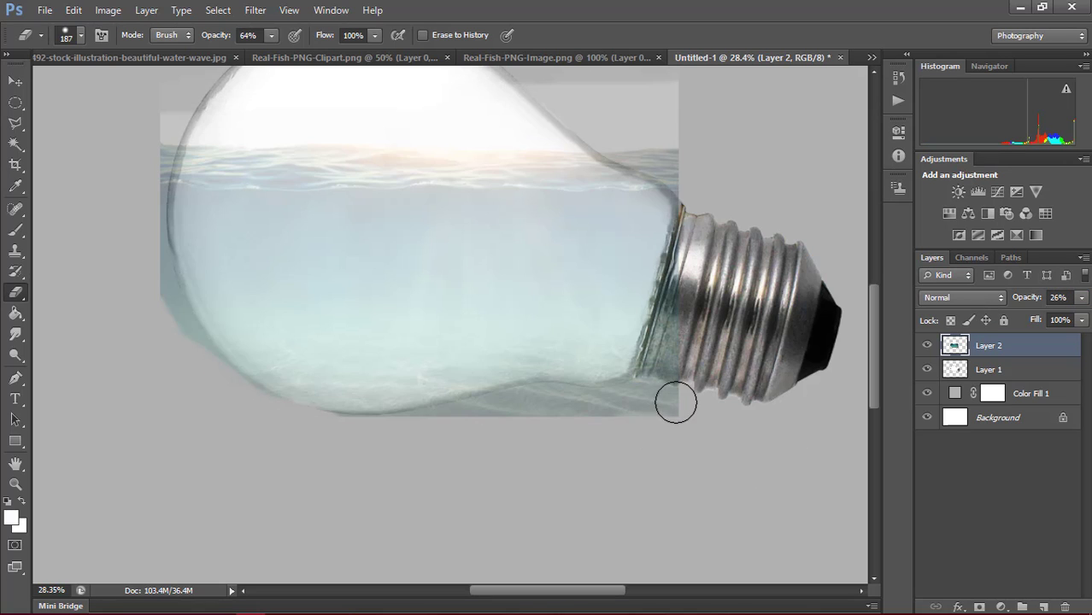
{"action": "left_click_drag", "start_coordinate": [676, 401], "coordinate": [658, 411]}
{"action": "scroll", "coordinate": [634, 417], "scroll_direction": "up", "scroll_amount": 1}
{"action": "scroll", "coordinate": [635, 419], "scroll_direction": "up", "scroll_amount": 2}
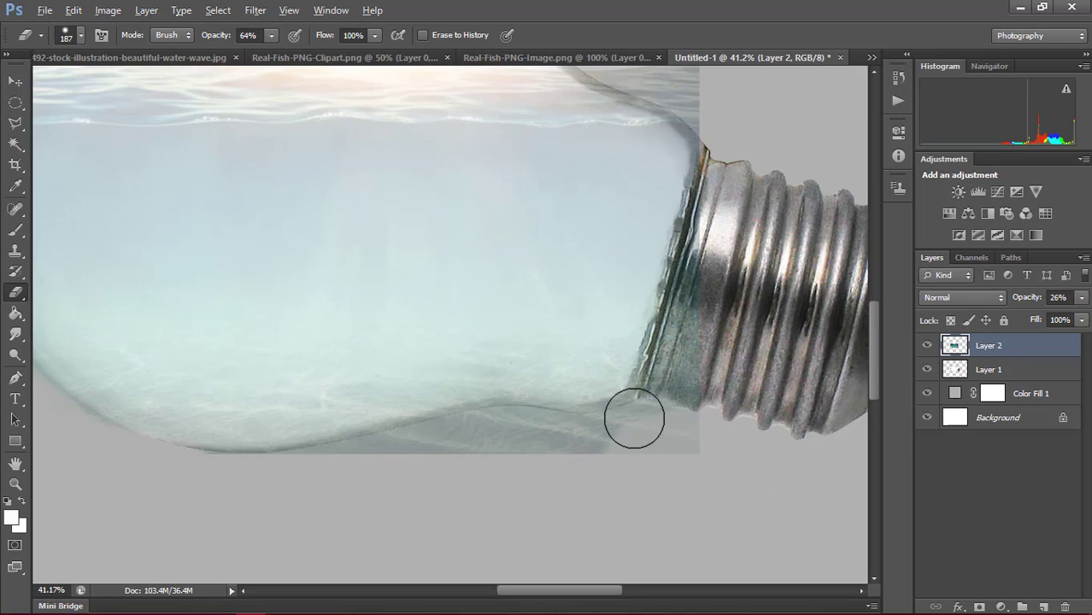
{"action": "scroll", "coordinate": [637, 421], "scroll_direction": "up", "scroll_amount": 2}
{"action": "mouse_move", "coordinate": [641, 456]}
{"action": "left_mouse_down"}
{"action": "mouse_move", "coordinate": [652, 473]}
{"action": "mouse_move", "coordinate": [700, 450]}
{"action": "mouse_move", "coordinate": [636, 445]}
{"action": "mouse_move", "coordinate": [659, 429]}
{"action": "mouse_move", "coordinate": [586, 446]}
{"action": "mouse_move", "coordinate": [397, 448]}
{"action": "mouse_move", "coordinate": [426, 454]}
{"action": "left_mouse_up"}
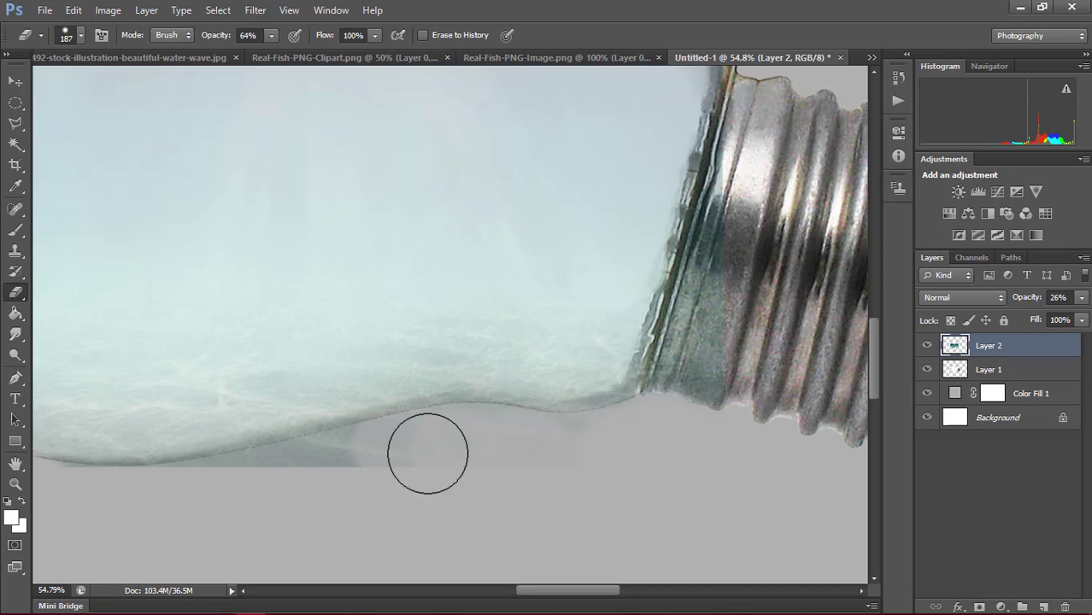
- Erase water spilling below the bulb, the teal fringe on its left, and above its top
{"action": "mouse_move", "coordinate": [504, 455]}
{"action": "left_mouse_down"}
{"action": "mouse_move", "coordinate": [464, 446]}
{"action": "mouse_move", "coordinate": [324, 463]}
{"action": "mouse_move", "coordinate": [321, 477]}
{"action": "mouse_move", "coordinate": [341, 472]}
{"action": "mouse_move", "coordinate": [192, 502]}
{"action": "mouse_move", "coordinate": [245, 501]}
{"action": "left_mouse_up"}
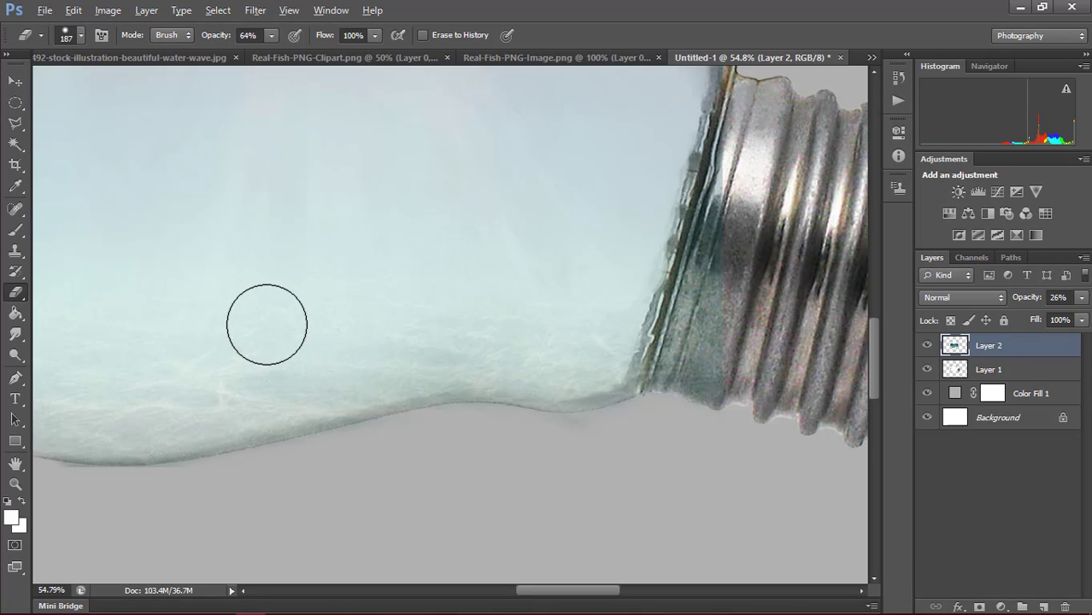
{"action": "left_click_drag", "start_coordinate": [398, 335], "coordinate": [657, 332]}
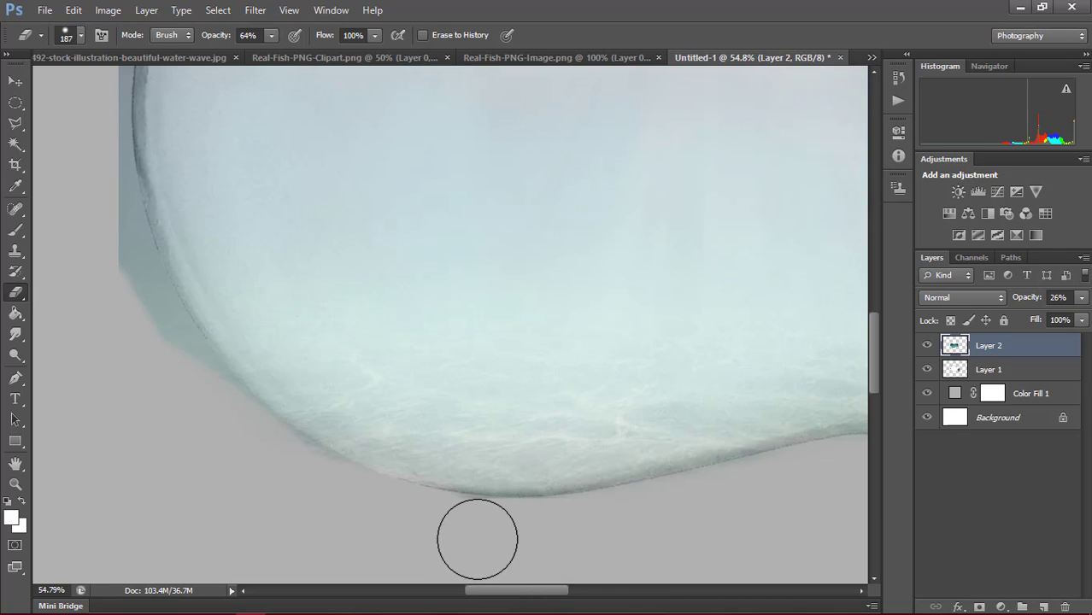
{"action": "mouse_move", "coordinate": [83, 221]}
{"action": "left_mouse_down"}
{"action": "mouse_move", "coordinate": [102, 244]}
{"action": "mouse_move", "coordinate": [98, 236]}
{"action": "mouse_move", "coordinate": [102, 305]}
{"action": "mouse_move", "coordinate": [124, 339]}
{"action": "mouse_move", "coordinate": [184, 382]}
{"action": "mouse_move", "coordinate": [197, 522]}
{"action": "left_mouse_up"}
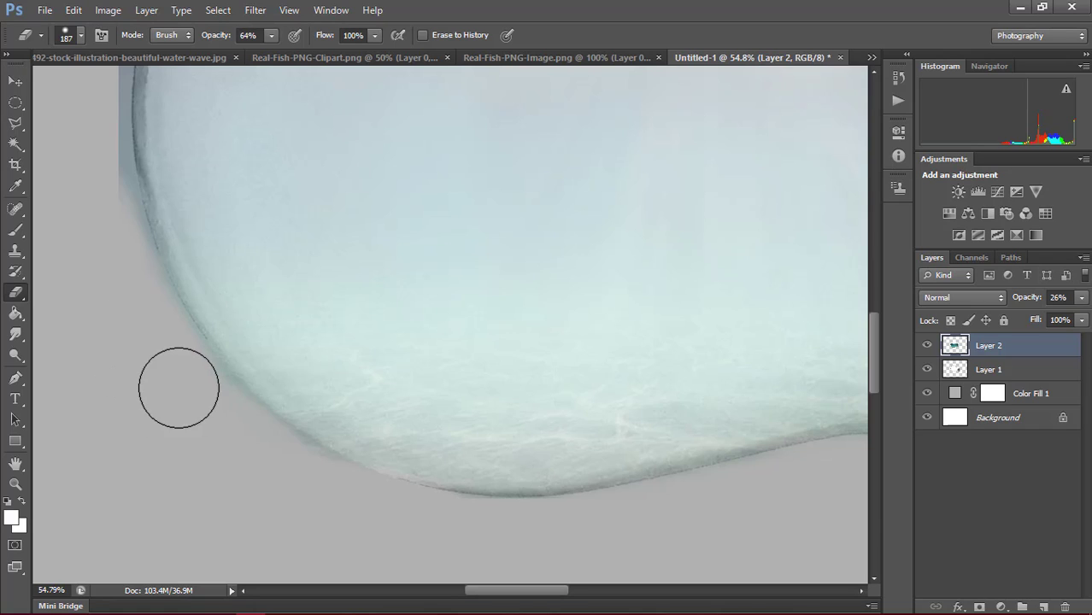
{"action": "mouse_move", "coordinate": [198, 403]}
{"action": "left_mouse_down"}
{"action": "mouse_move", "coordinate": [195, 395]}
{"action": "mouse_move", "coordinate": [222, 446]}
{"action": "mouse_move", "coordinate": [295, 474]}
{"action": "left_mouse_up"}
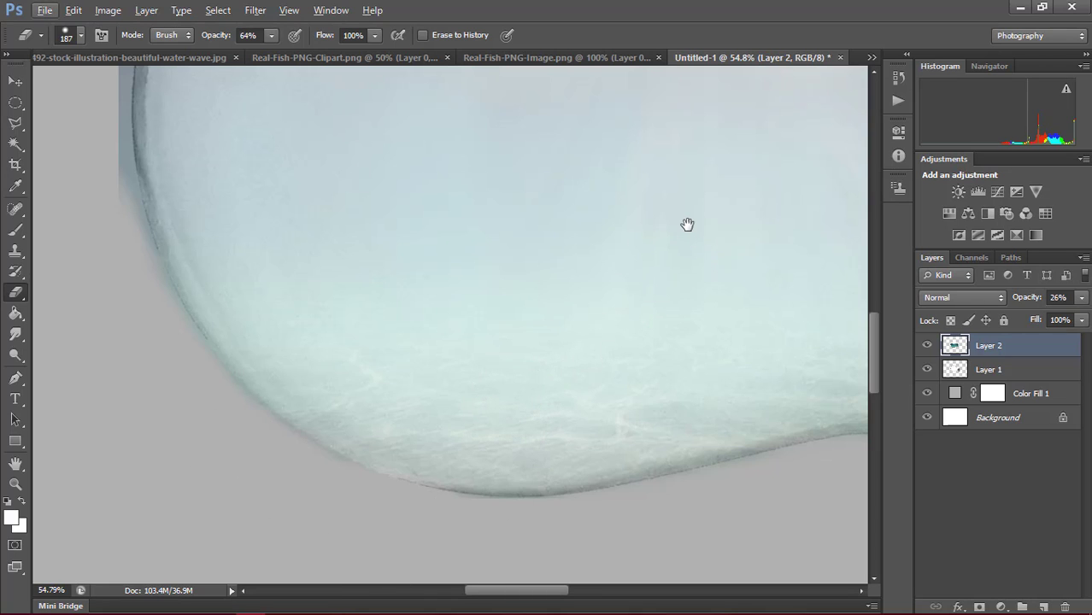
{"action": "mouse_move", "coordinate": [688, 224]}
{"action": "left_mouse_down"}
{"action": "mouse_move", "coordinate": [251, 503]}
{"action": "mouse_move", "coordinate": [625, 376]}
{"action": "left_mouse_up"}
{"action": "mouse_move", "coordinate": [498, 196]}
{"action": "left_mouse_down"}
{"action": "mouse_move", "coordinate": [354, 134]}
{"action": "mouse_move", "coordinate": [323, 180]}
{"action": "mouse_move", "coordinate": [335, 219]}
{"action": "mouse_move", "coordinate": [588, 285]}
{"action": "left_mouse_up"}
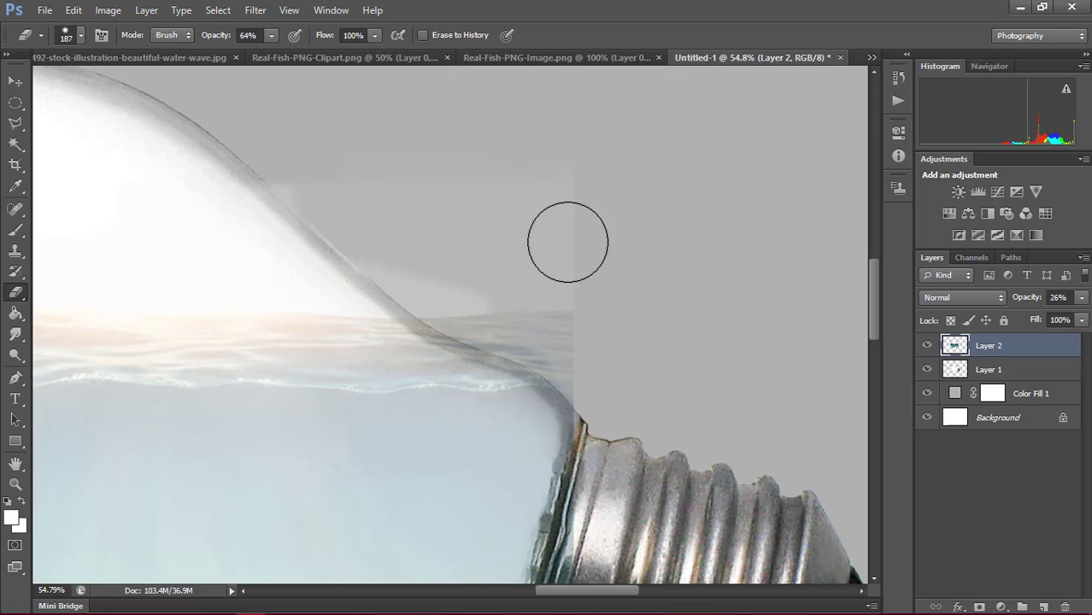
- Erase the water strips outside the bulb's neck, shoulder, upper edge and waterline
{"action": "mouse_move", "coordinate": [551, 197]}
{"action": "left_mouse_down"}
{"action": "mouse_move", "coordinate": [576, 305]}
{"action": "mouse_move", "coordinate": [568, 329]}
{"action": "mouse_move", "coordinate": [593, 370]}
{"action": "left_mouse_up"}
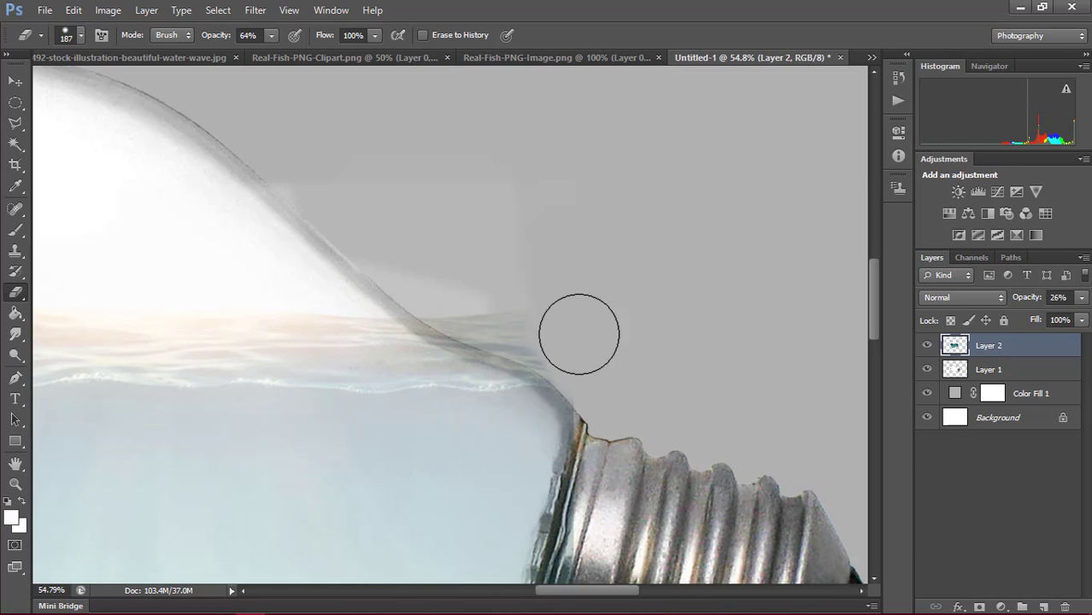
{"action": "mouse_move", "coordinate": [580, 332]}
{"action": "left_mouse_down"}
{"action": "mouse_move", "coordinate": [534, 285]}
{"action": "mouse_move", "coordinate": [513, 202]}
{"action": "left_mouse_up"}
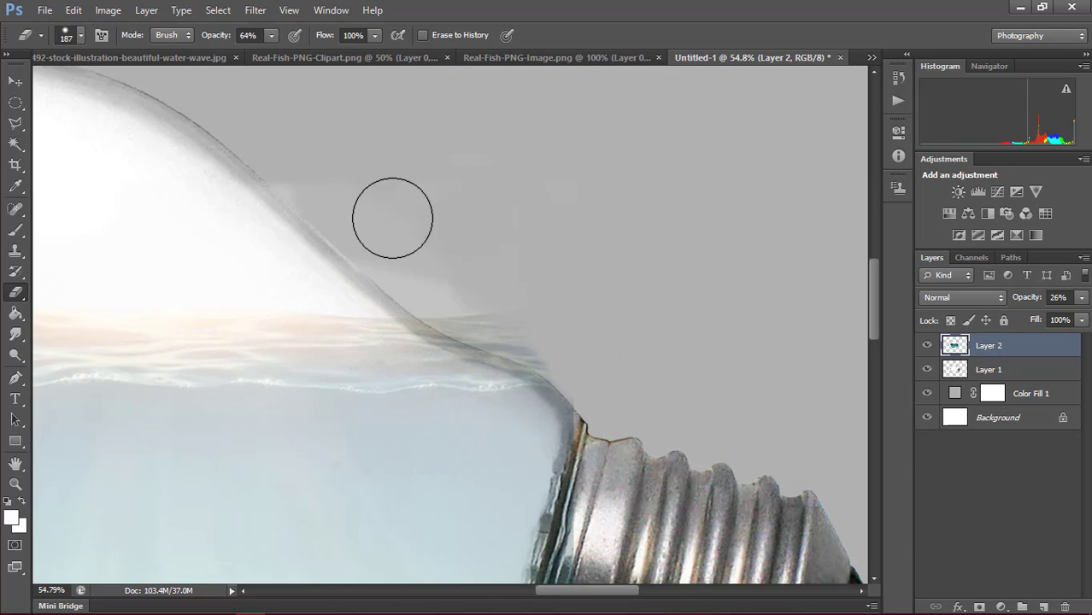
{"action": "left_click_drag", "start_coordinate": [393, 220], "coordinate": [243, 139]}
{"action": "left_click_drag", "start_coordinate": [515, 329], "coordinate": [395, 251]}
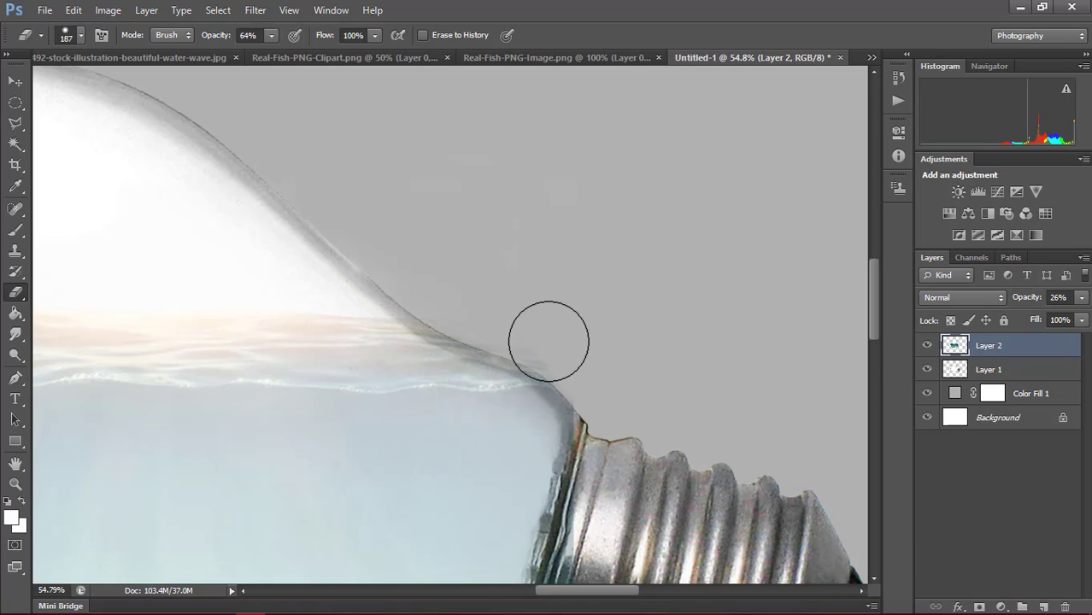
{"action": "mouse_move", "coordinate": [244, 249]}
{"action": "left_mouse_down"}
{"action": "mouse_move", "coordinate": [709, 205]}
{"action": "mouse_move", "coordinate": [735, 268]}
{"action": "left_mouse_up"}
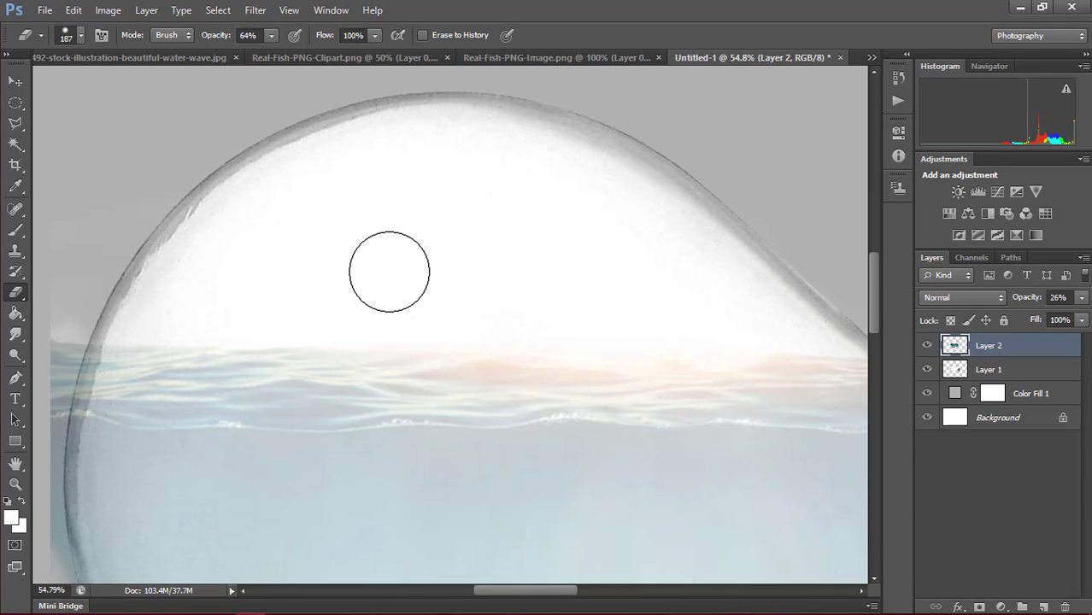
- Erase water protruding past the bulb's left side, zoom out to check, and pick the Move tool
{"action": "scroll", "coordinate": [395, 282], "scroll_direction": "down", "scroll_amount": 2}
{"action": "scroll", "coordinate": [359, 272], "scroll_direction": "down", "scroll_amount": 2}
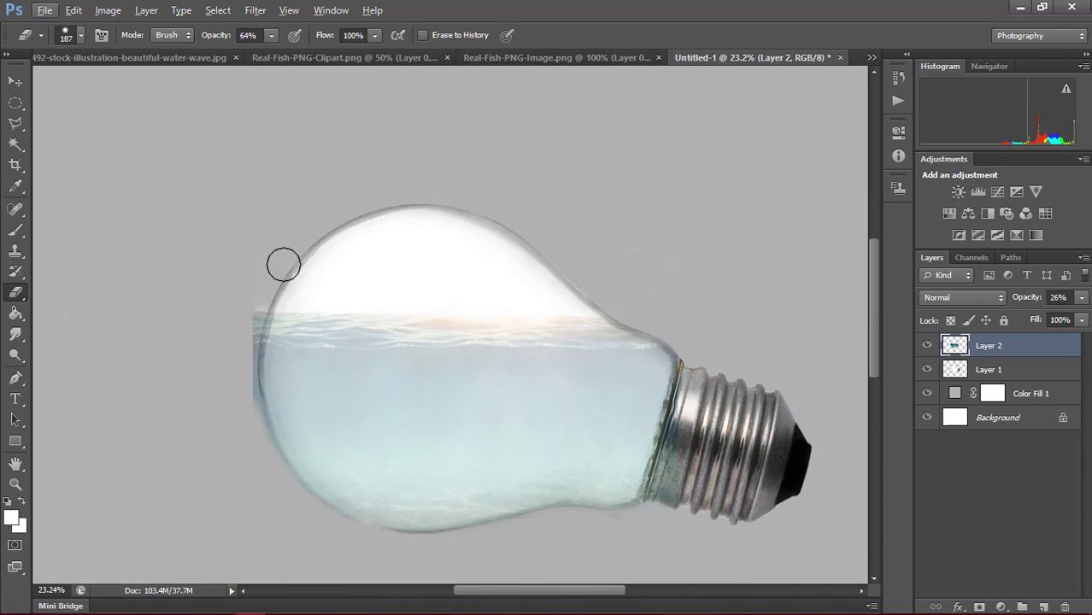
{"action": "mouse_move", "coordinate": [248, 313]}
{"action": "left_mouse_down"}
{"action": "mouse_move", "coordinate": [241, 403]}
{"action": "mouse_move", "coordinate": [260, 356]}
{"action": "left_mouse_up"}
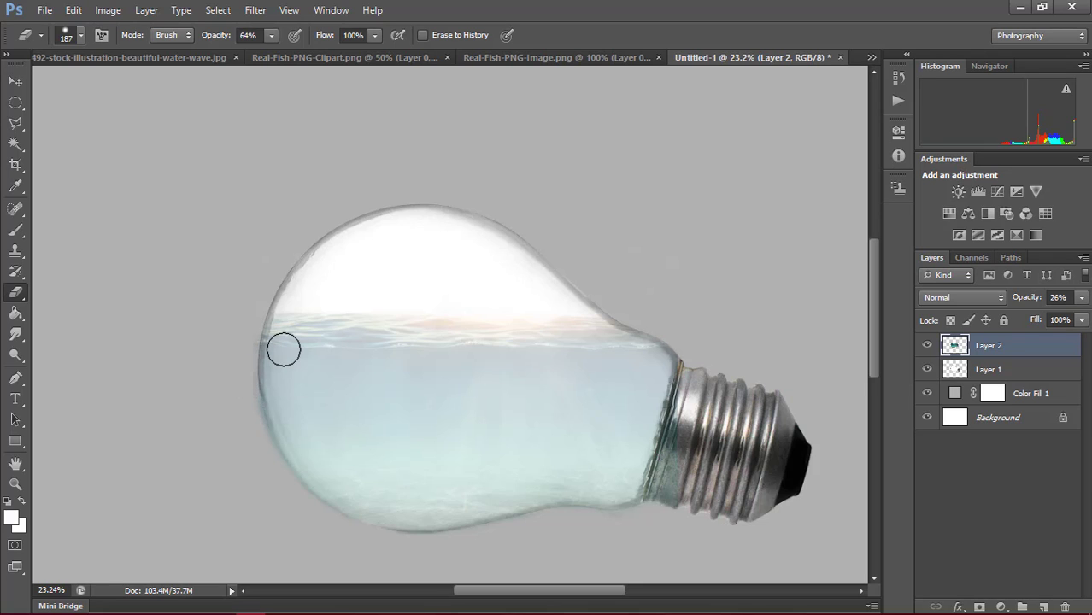
{"action": "scroll", "coordinate": [233, 344], "scroll_direction": "up", "scroll_amount": 2}
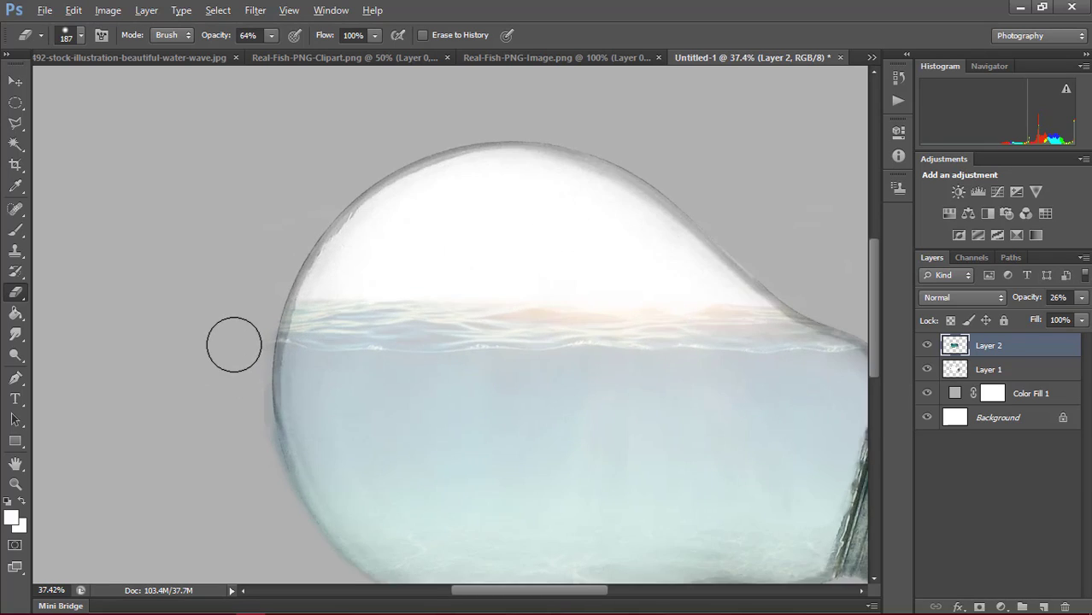
{"action": "scroll", "coordinate": [231, 344], "scroll_direction": "up", "scroll_amount": 2}
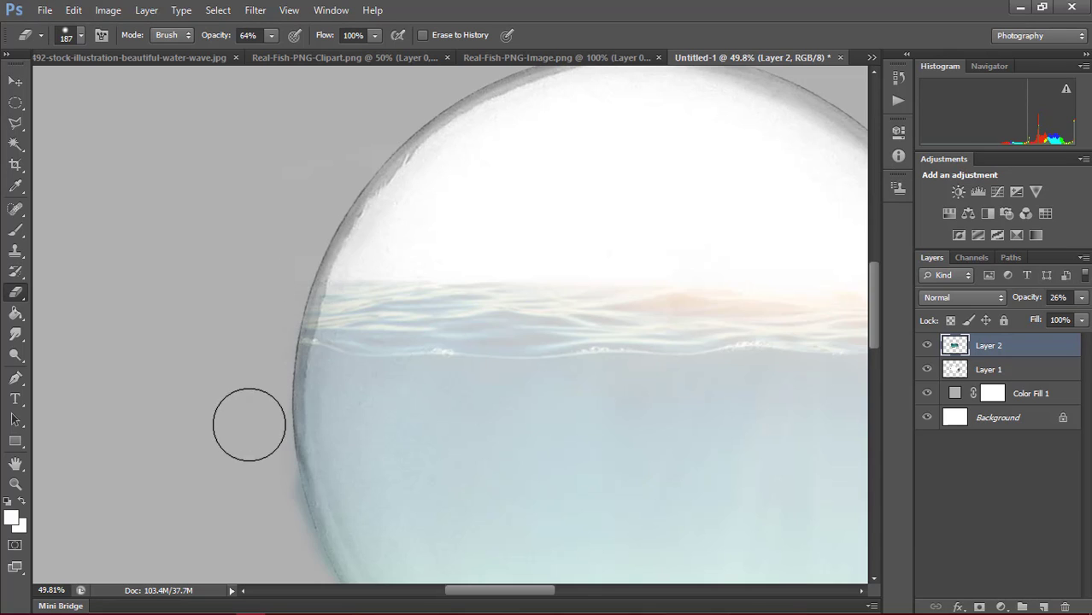
{"action": "scroll", "coordinate": [225, 342], "scroll_direction": "down", "scroll_amount": 1}
{"action": "scroll", "coordinate": [225, 342], "scroll_direction": "down", "scroll_amount": 3}
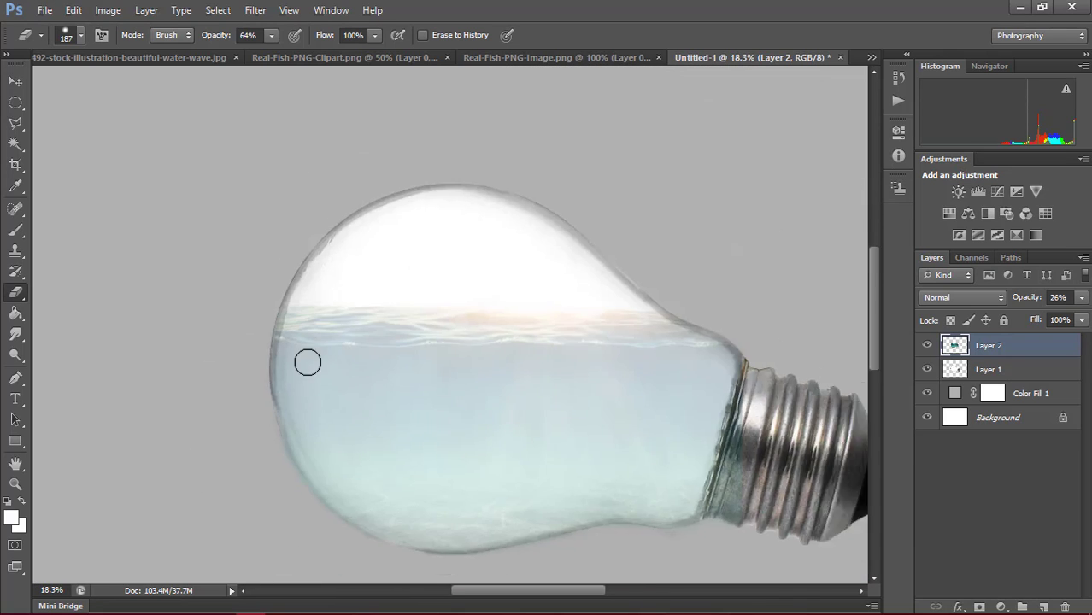
{"action": "scroll", "coordinate": [205, 386], "scroll_direction": "down", "scroll_amount": 2}
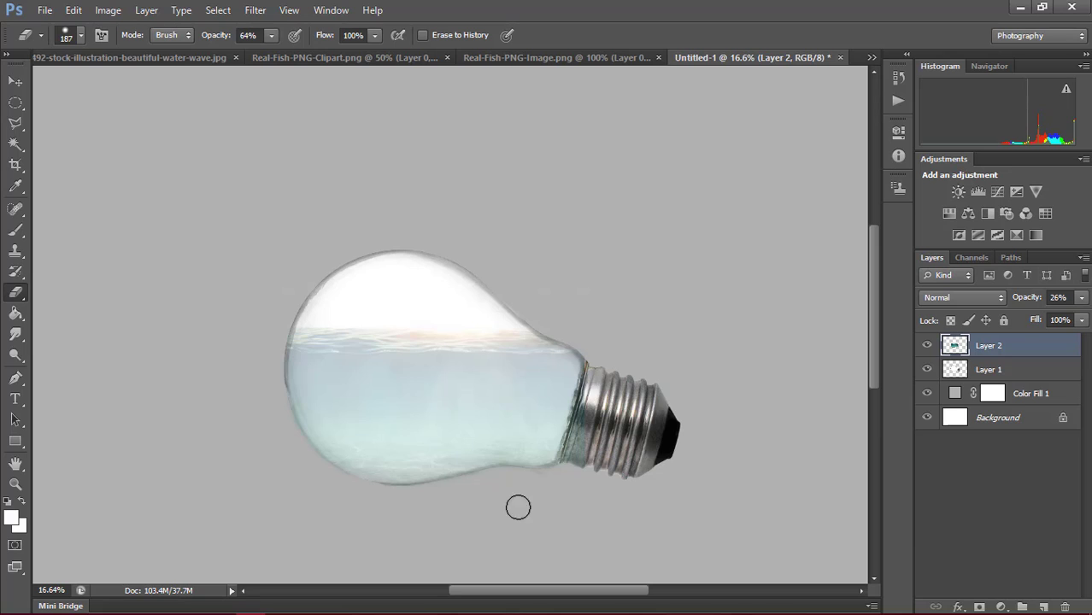
{"action": "scroll", "coordinate": [598, 436], "scroll_direction": "down", "scroll_amount": 2}
{"action": "scroll", "coordinate": [641, 394], "scroll_direction": "up", "scroll_amount": 1}
{"action": "scroll", "coordinate": [634, 376], "scroll_direction": "up", "scroll_amount": 1}
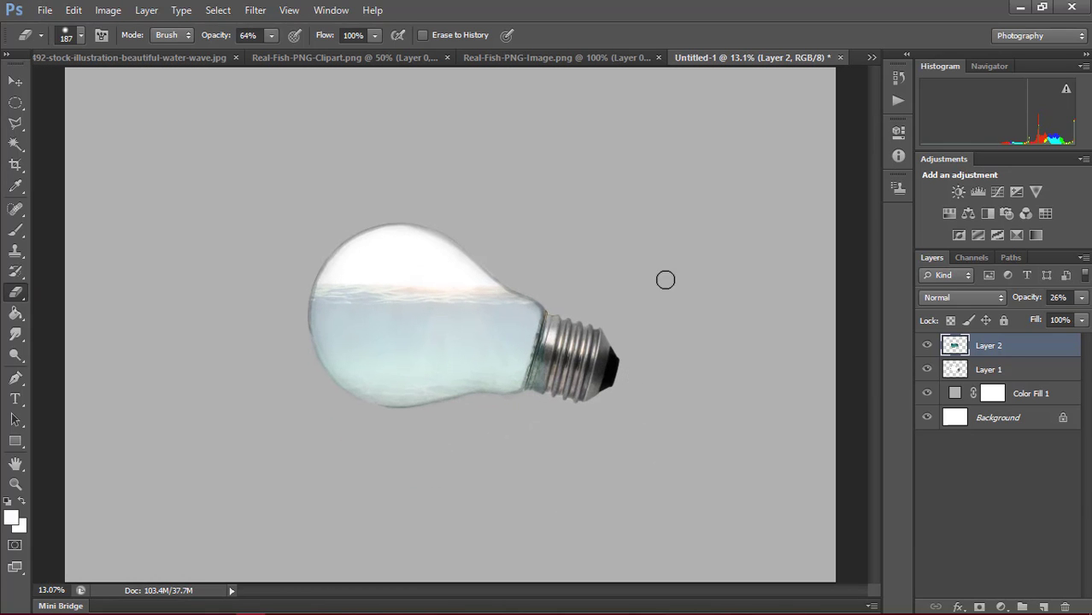
{"action": "left_click", "coordinate": [16, 82]}
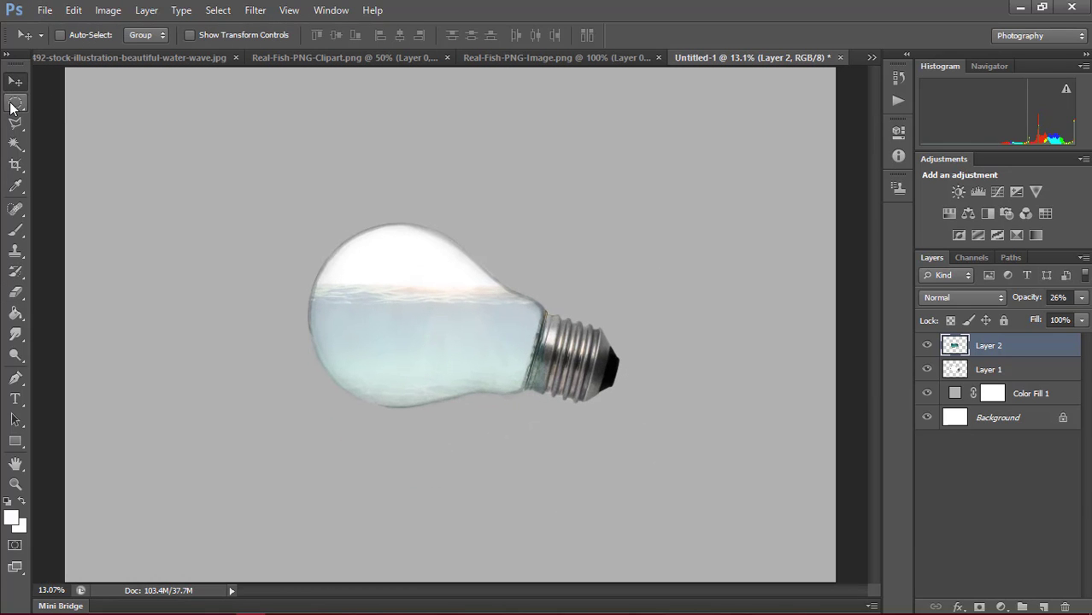
- Select a flat ellipse under the bulb and fill it with dark red
{"action": "left_click", "coordinate": [15, 103]}
{"action": "left_click_drag", "start_coordinate": [328, 403], "coordinate": [622, 412]}
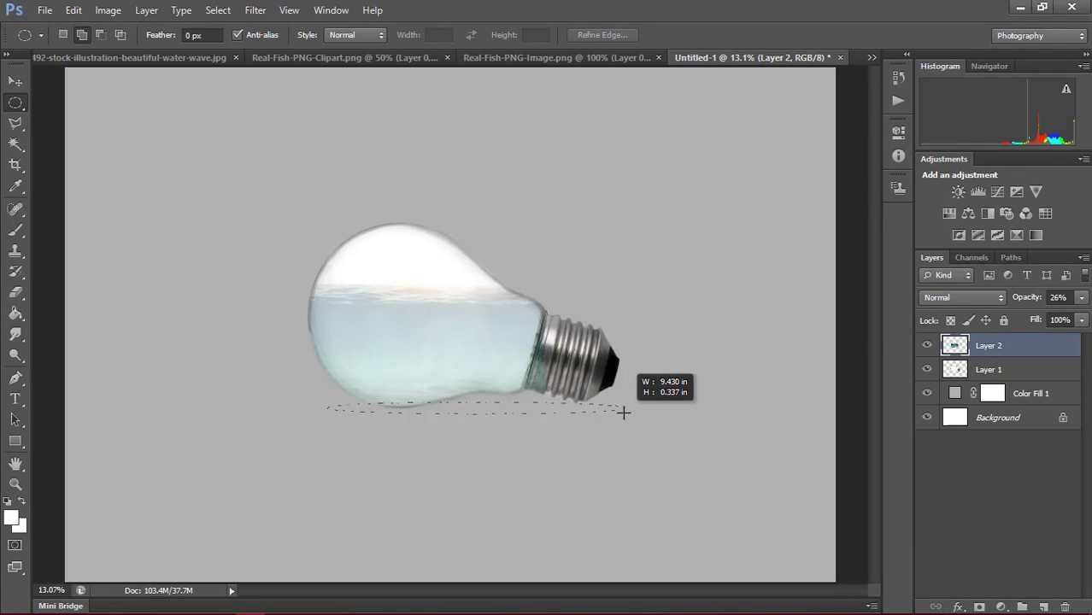
{"action": "left_click_drag", "start_coordinate": [622, 412], "coordinate": [624, 410]}
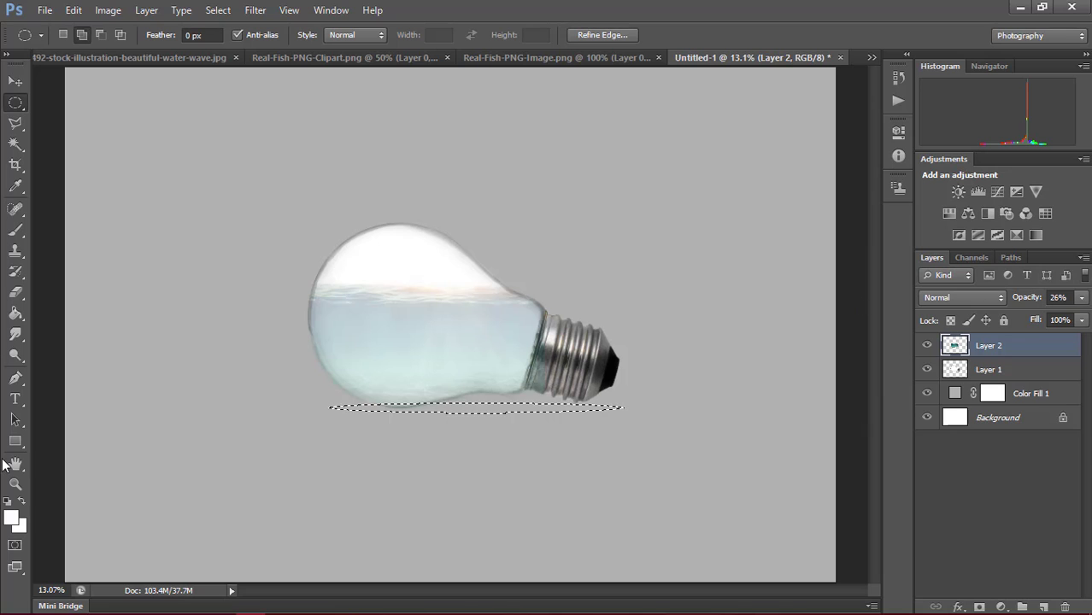
{"action": "left_click", "coordinate": [12, 518]}
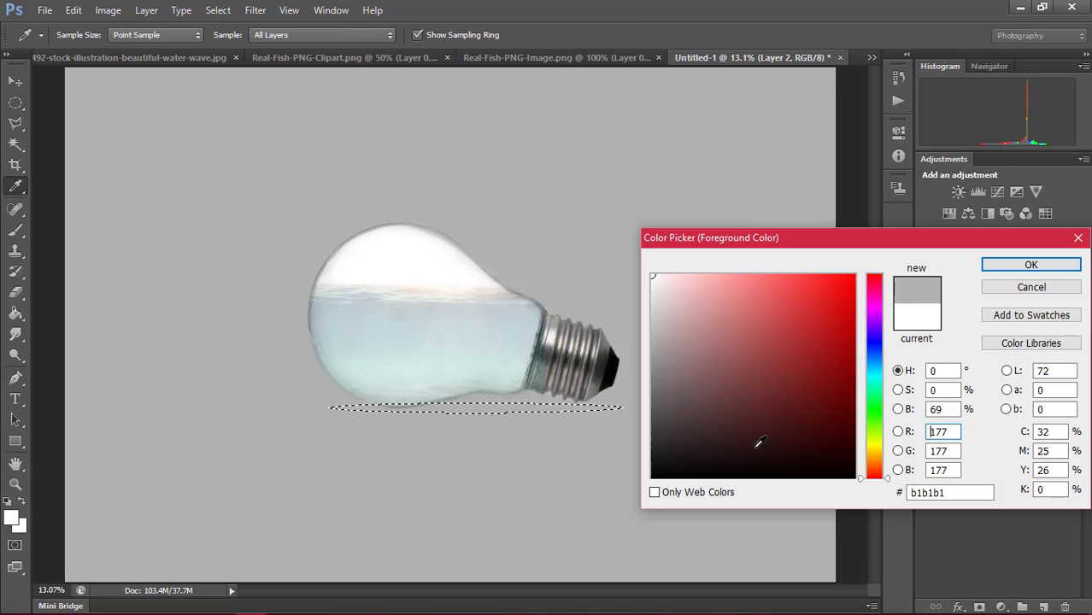
{"action": "mouse_move", "coordinate": [759, 442]}
{"action": "left_mouse_down"}
{"action": "mouse_move", "coordinate": [778, 476]}
{"action": "mouse_move", "coordinate": [855, 423]}
{"action": "left_mouse_up"}
{"action": "left_click", "coordinate": [1031, 265]}
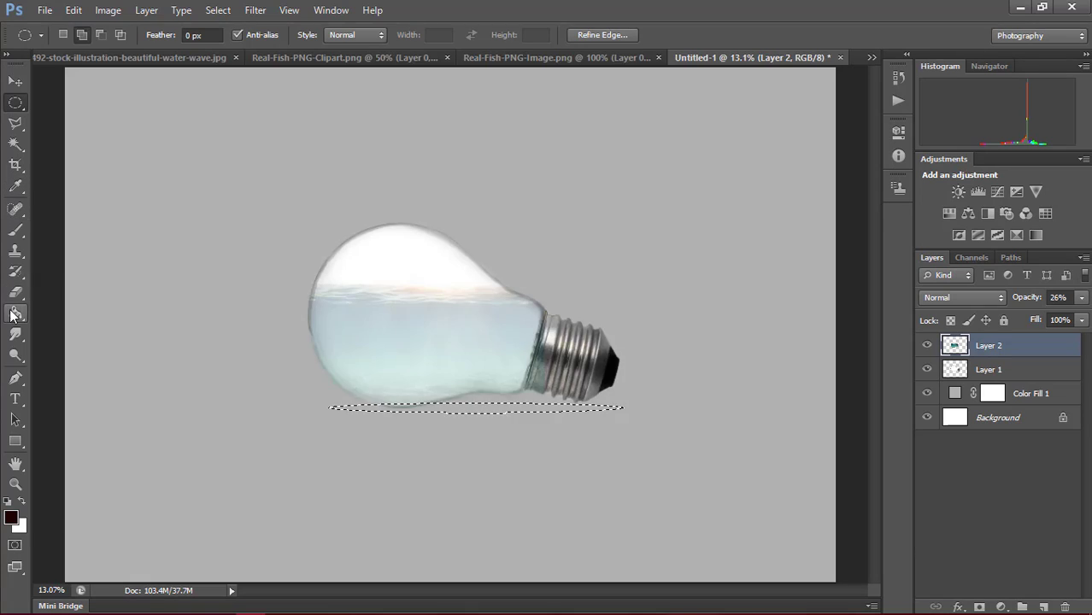
{"action": "left_click", "coordinate": [15, 313]}
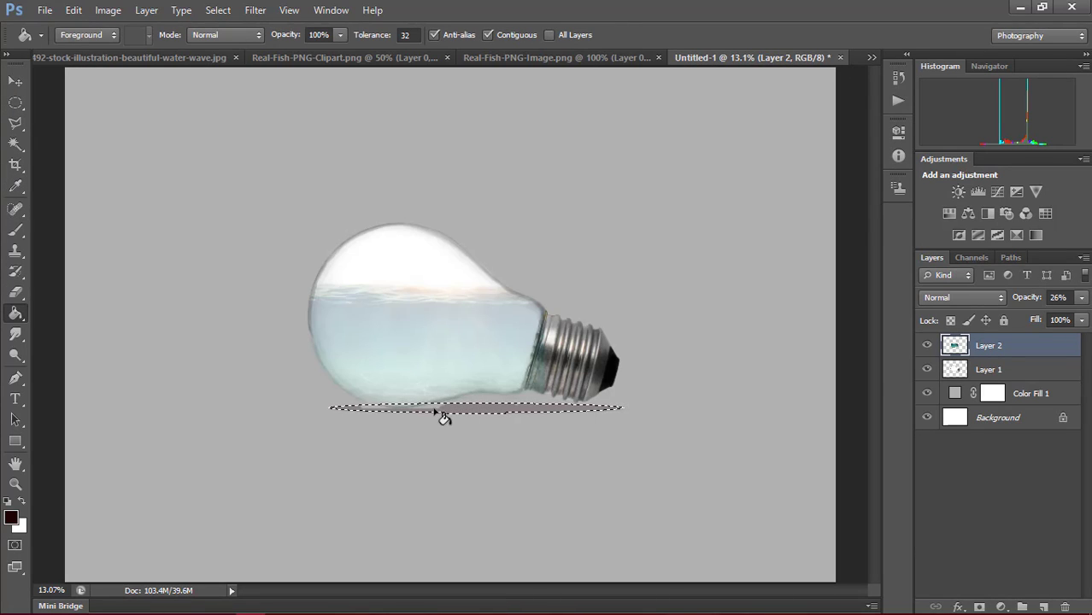
{"action": "left_click", "coordinate": [443, 417]}
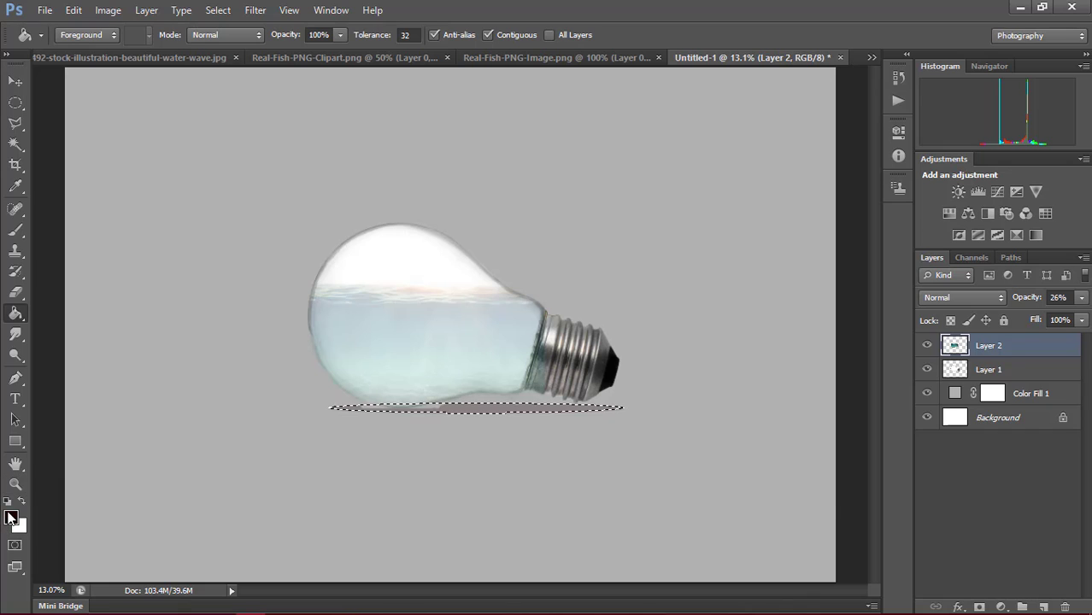
- Refill the shadow ellipse with black (000000), then deselect it
{"action": "left_click", "coordinate": [11, 518]}
{"action": "type", "text": "0"}
{"action": "left_click", "coordinate": [1030, 266]}
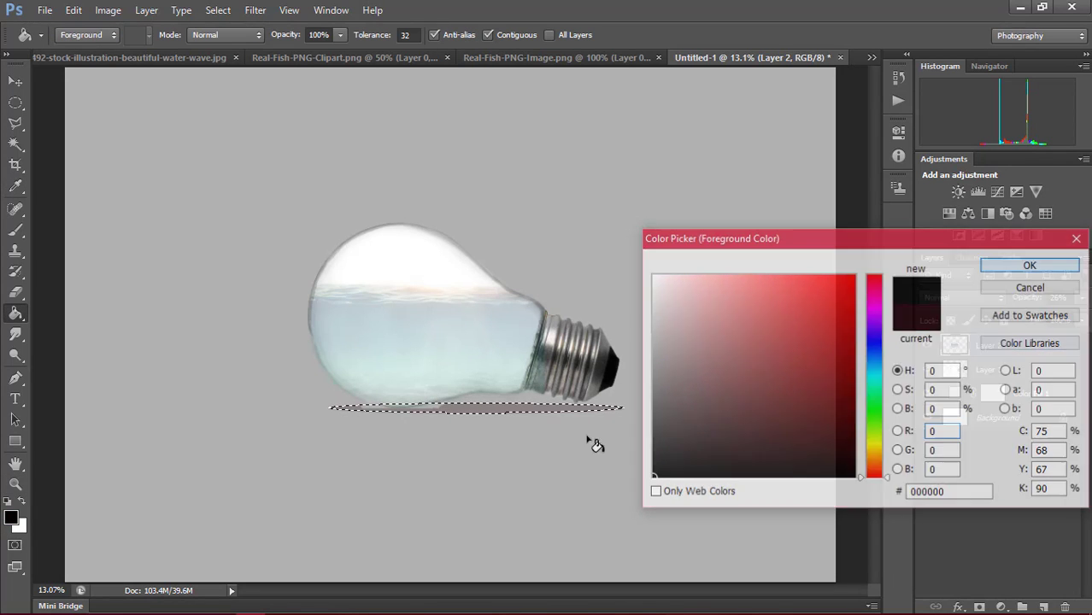
{"action": "left_click", "coordinate": [530, 417]}
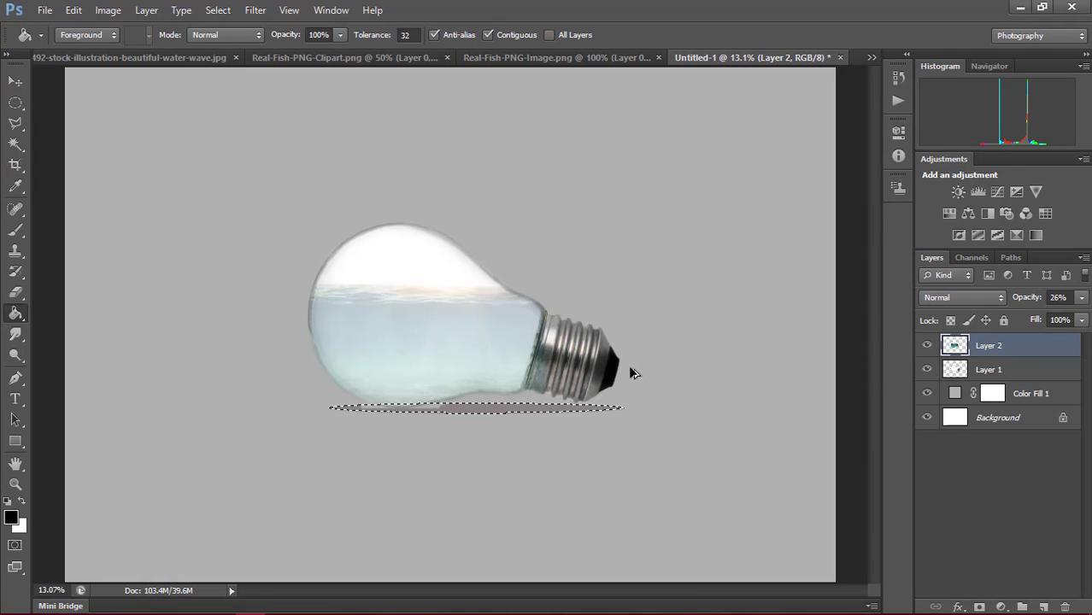
{"action": "key", "text": "ctrl+d"}
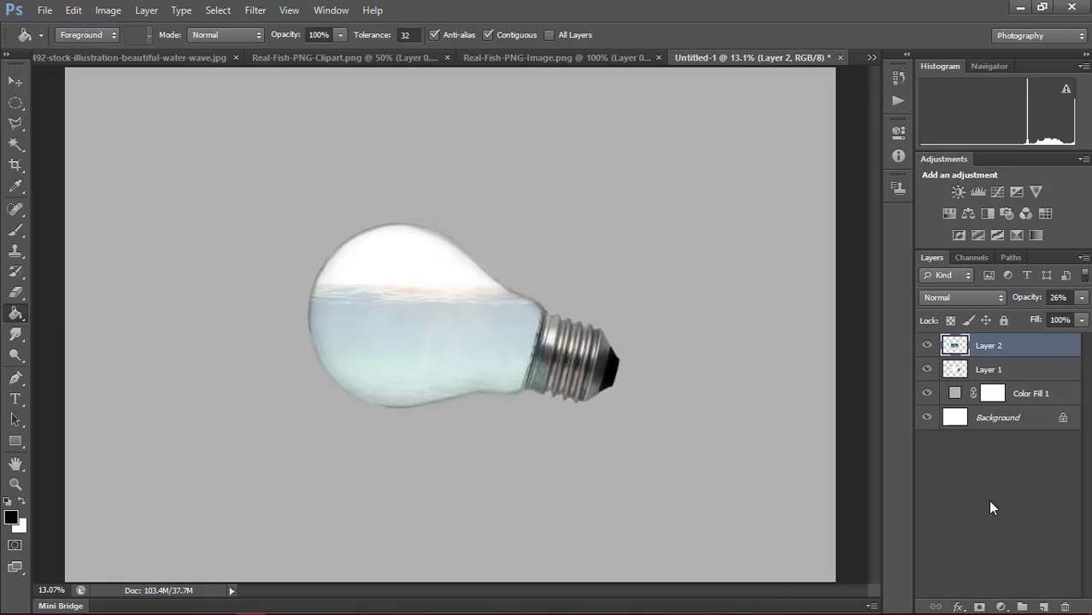
- Add Layer 3, marquee a flat ellipse beneath the bulb, and set the foreground to #110606
{"action": "left_click", "coordinate": [1044, 607]}
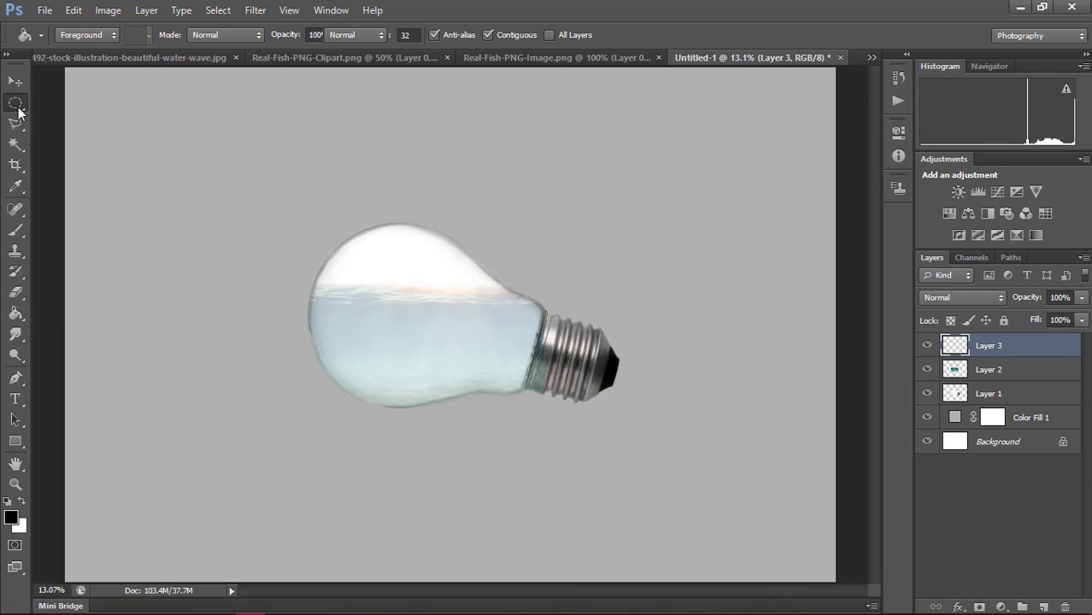
{"action": "left_click", "coordinate": [17, 104]}
{"action": "left_click_drag", "start_coordinate": [348, 402], "coordinate": [617, 414]}
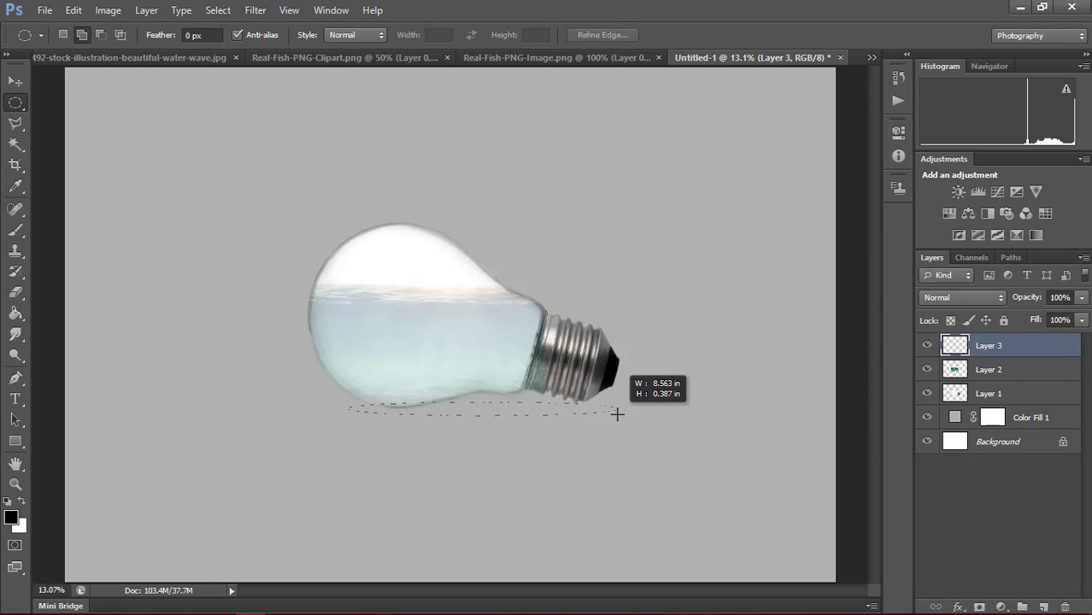
{"action": "left_click", "coordinate": [11, 518]}
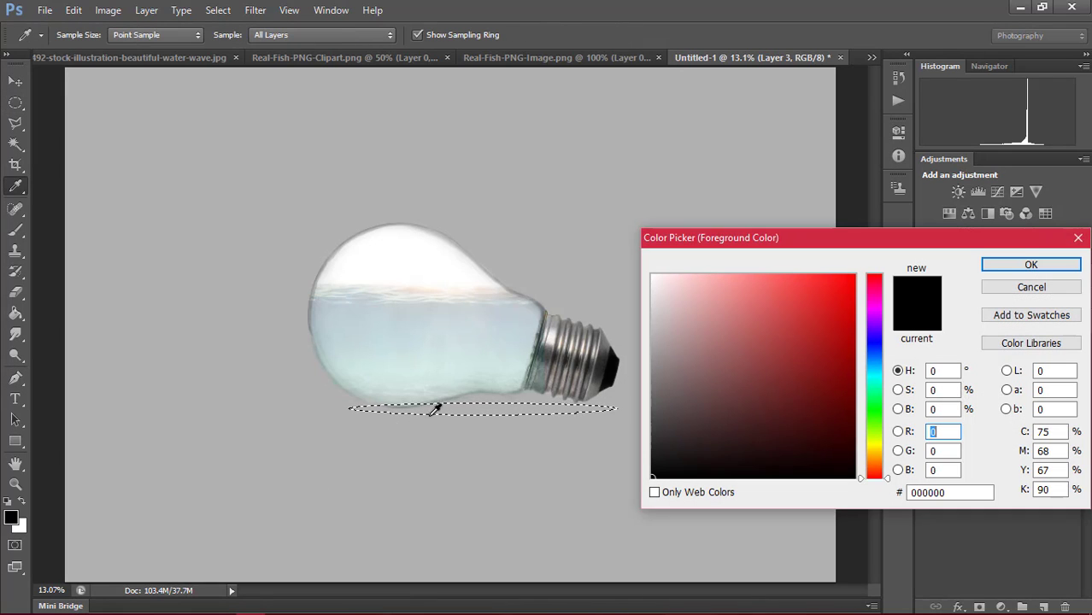
{"action": "left_click", "coordinate": [781, 461]}
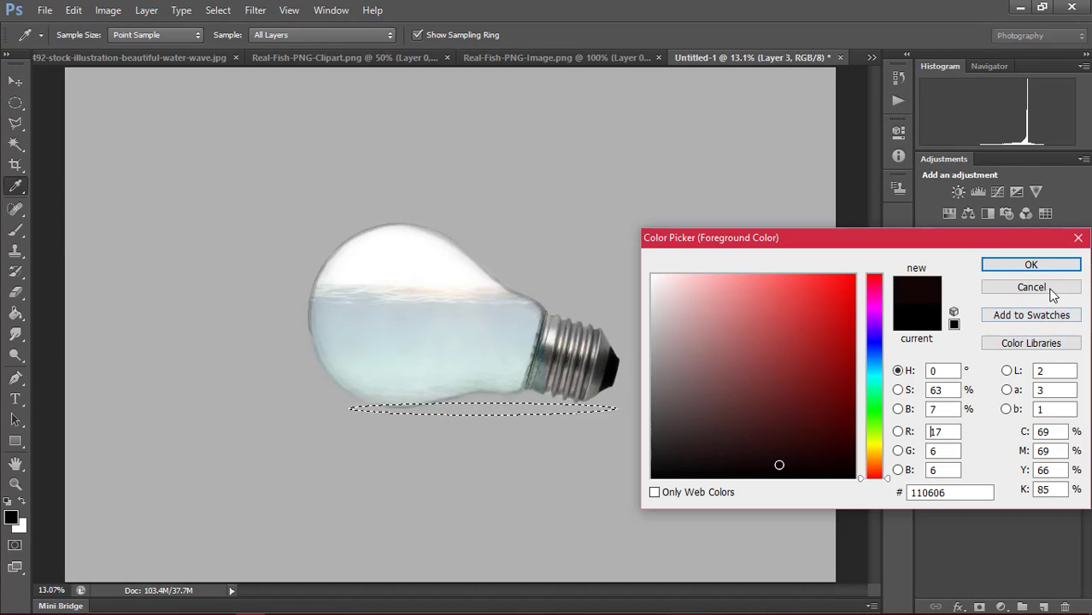
{"action": "key", "text": "Return"}
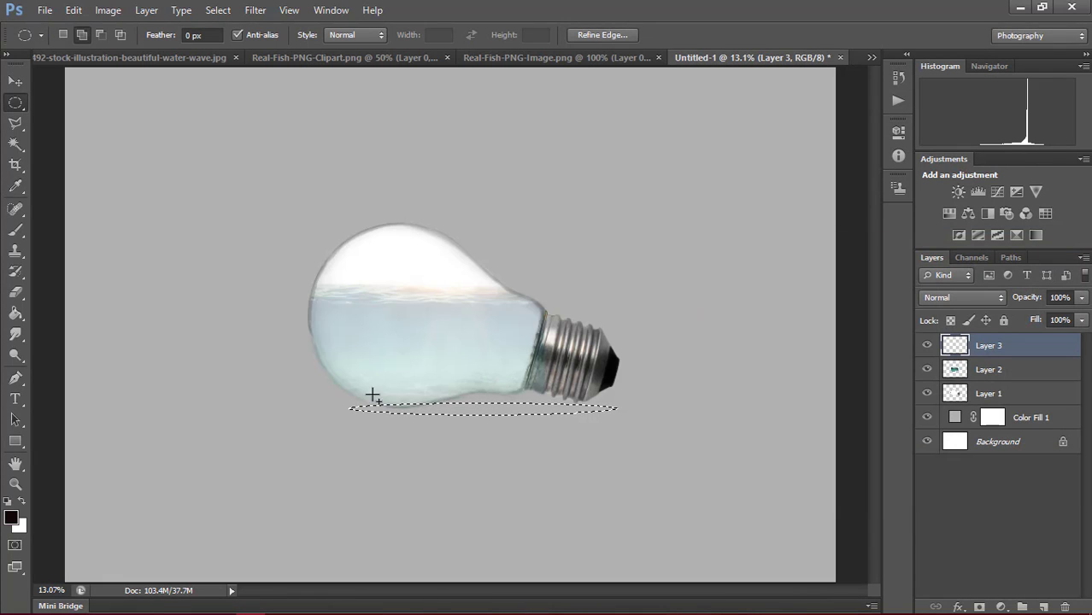
- Fill the ellipse on Layer 3 with dark red, deselect, and nudge the shadow left
{"action": "left_click", "coordinate": [16, 314]}
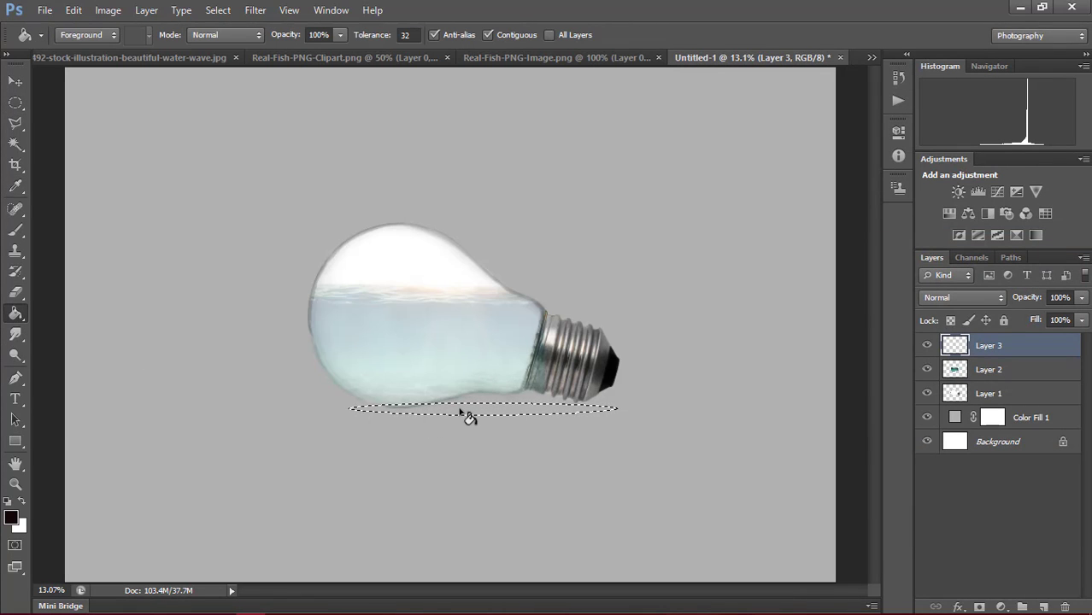
{"action": "left_click", "coordinate": [466, 412]}
{"action": "key", "text": "ctrl+d"}
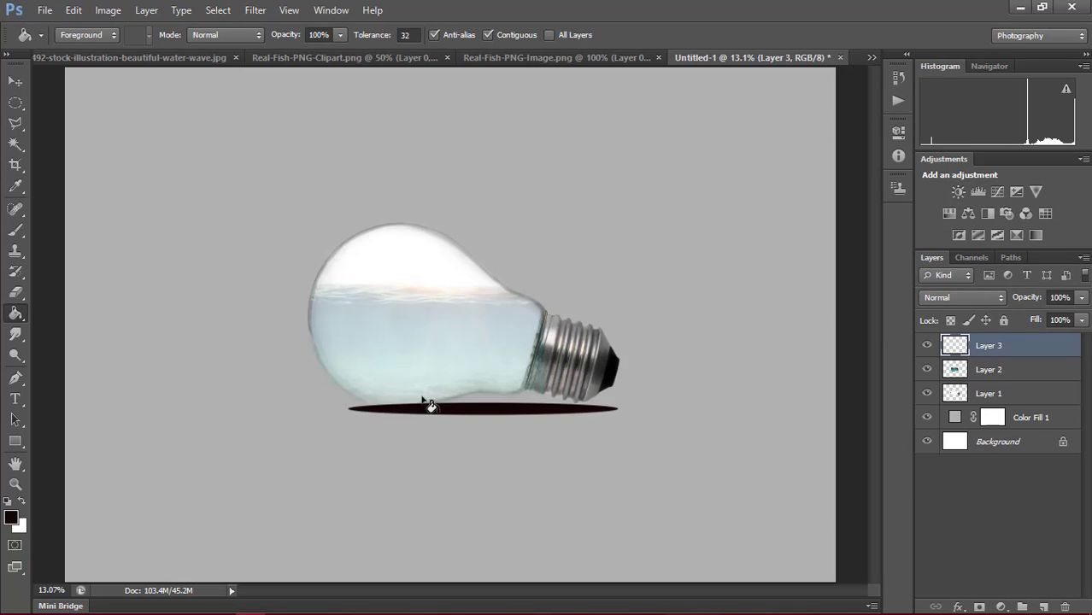
{"action": "key", "text": "v"}
{"action": "left_click_drag", "start_coordinate": [475, 416], "coordinate": [464, 420]}
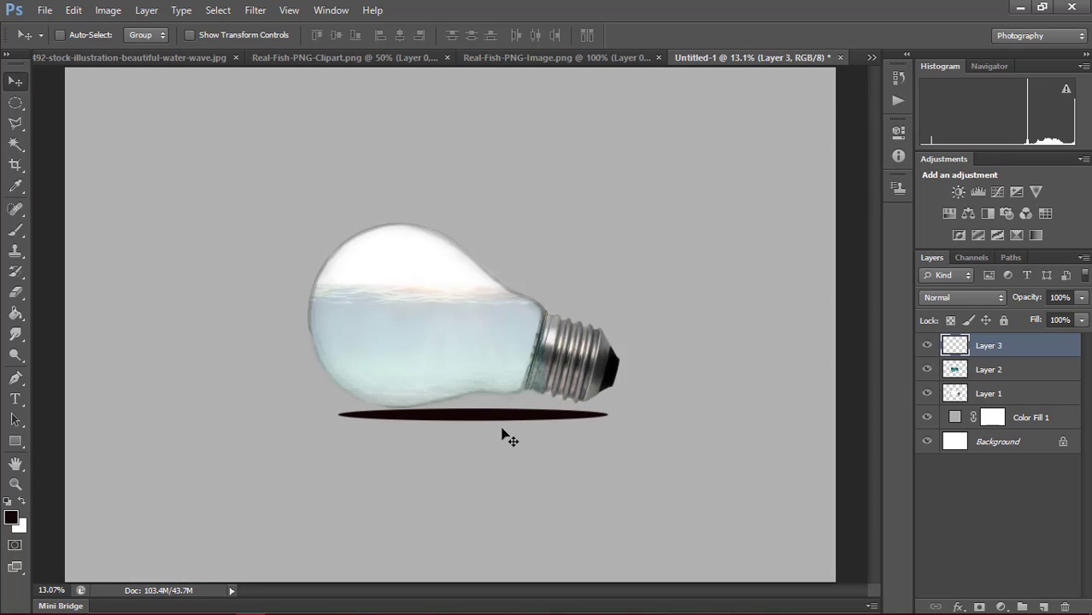
- Rotate and reposition the shadow under the bulb with Free Transform
{"action": "key", "text": "ctrl+t"}
{"action": "mouse_move", "coordinate": [628, 369]}
{"action": "left_mouse_down"}
{"action": "mouse_move", "coordinate": [304, 424]}
{"action": "mouse_move", "coordinate": [307, 451]}
{"action": "left_mouse_up"}
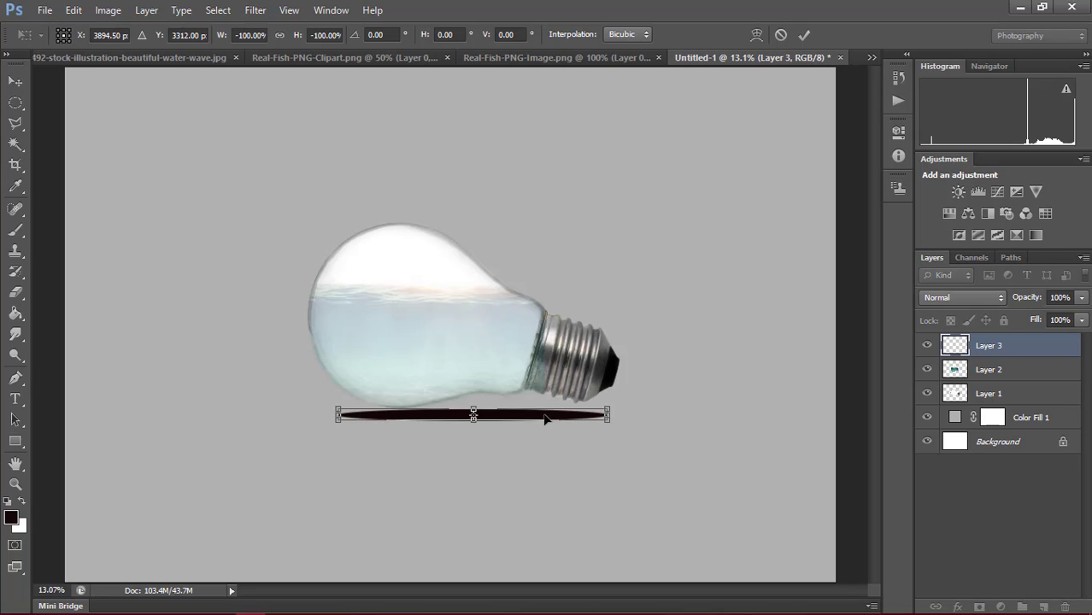
{"action": "mouse_move", "coordinate": [547, 419]}
{"action": "left_mouse_down"}
{"action": "mouse_move", "coordinate": [632, 405]}
{"action": "mouse_move", "coordinate": [632, 387]}
{"action": "left_mouse_up"}
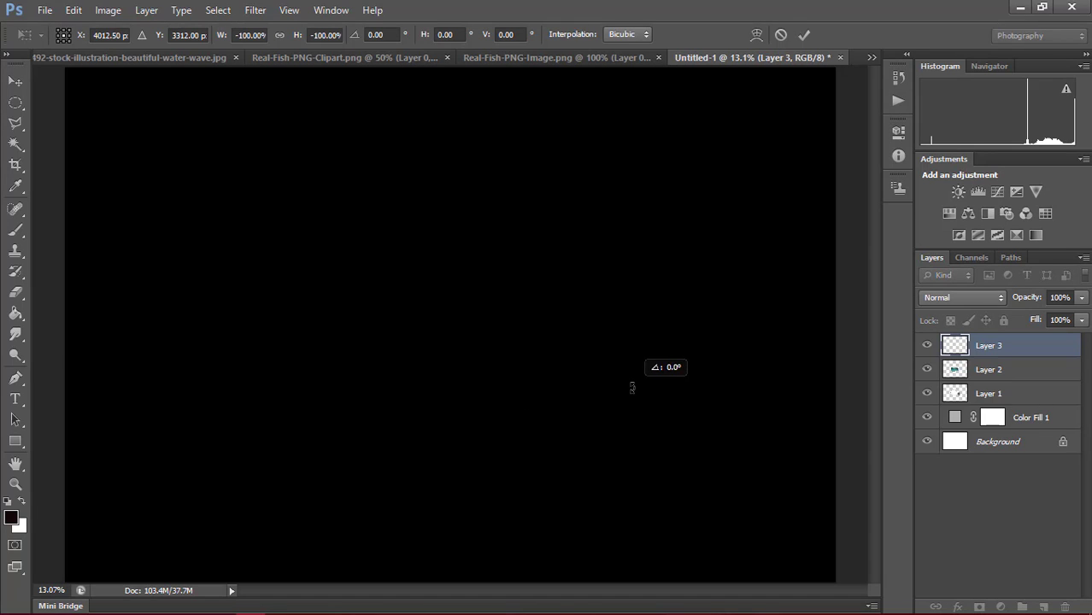
{"action": "left_click_drag", "start_coordinate": [530, 416], "coordinate": [531, 413]}
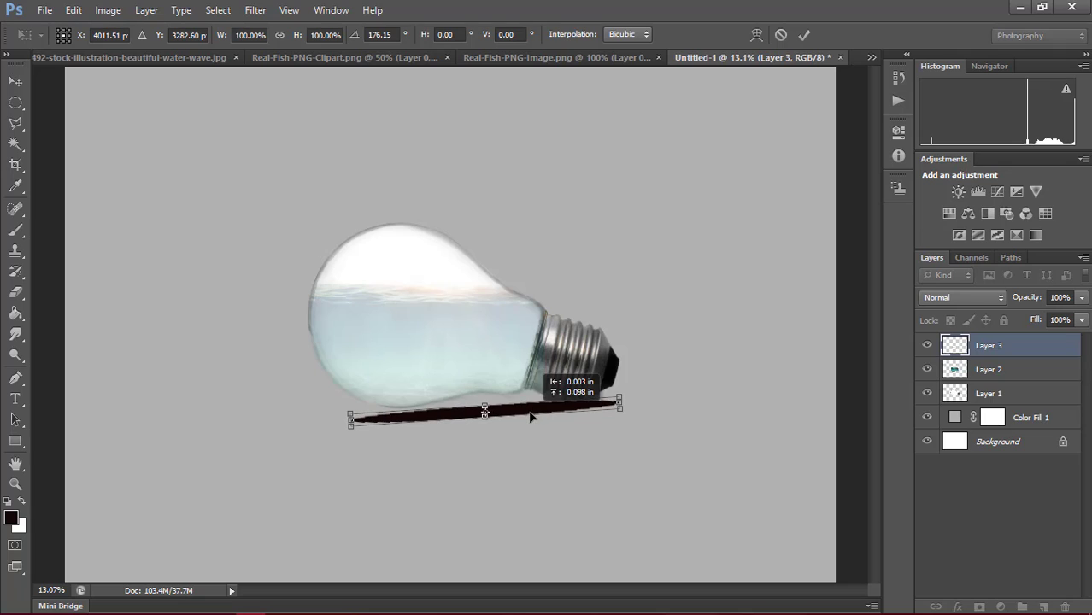
{"action": "left_click", "coordinate": [806, 36]}
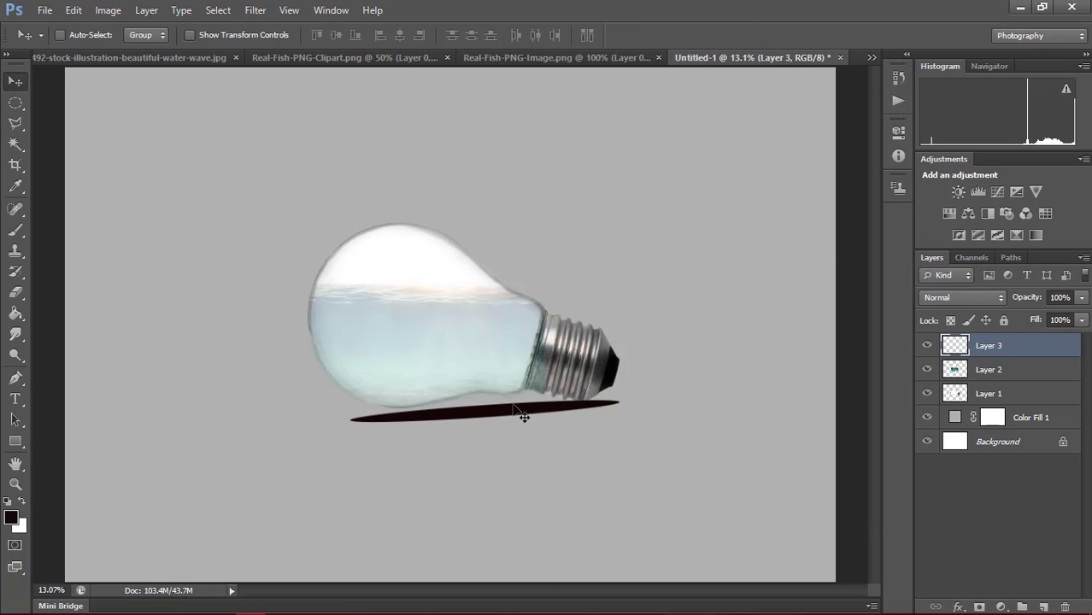
- Tilt the shadow about 2 degrees with a second transform
{"action": "key", "text": "ctrl+t"}
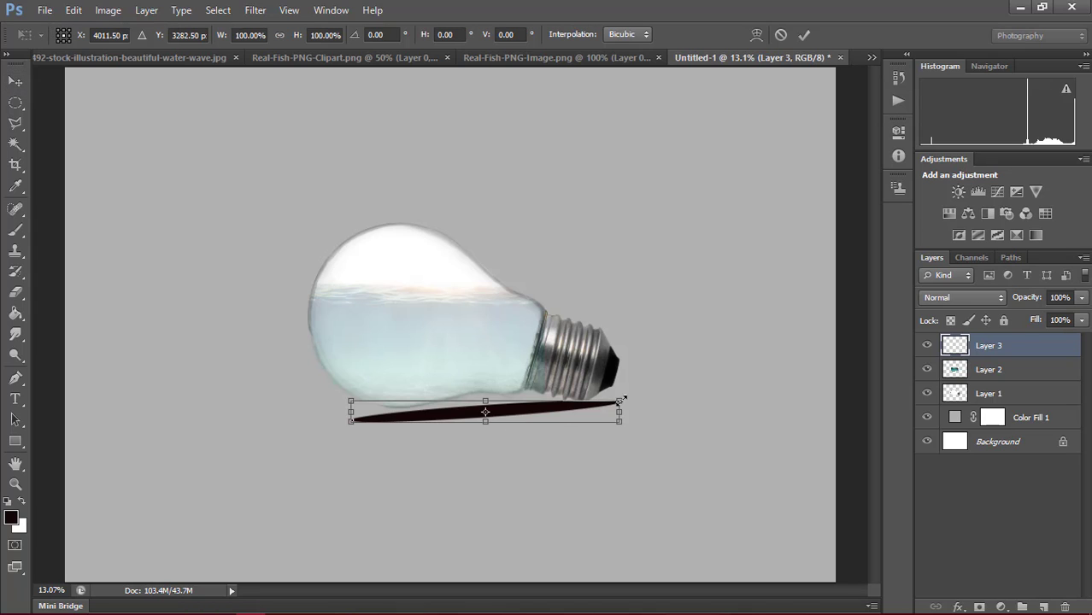
{"action": "left_click_drag", "start_coordinate": [631, 391], "coordinate": [633, 409]}
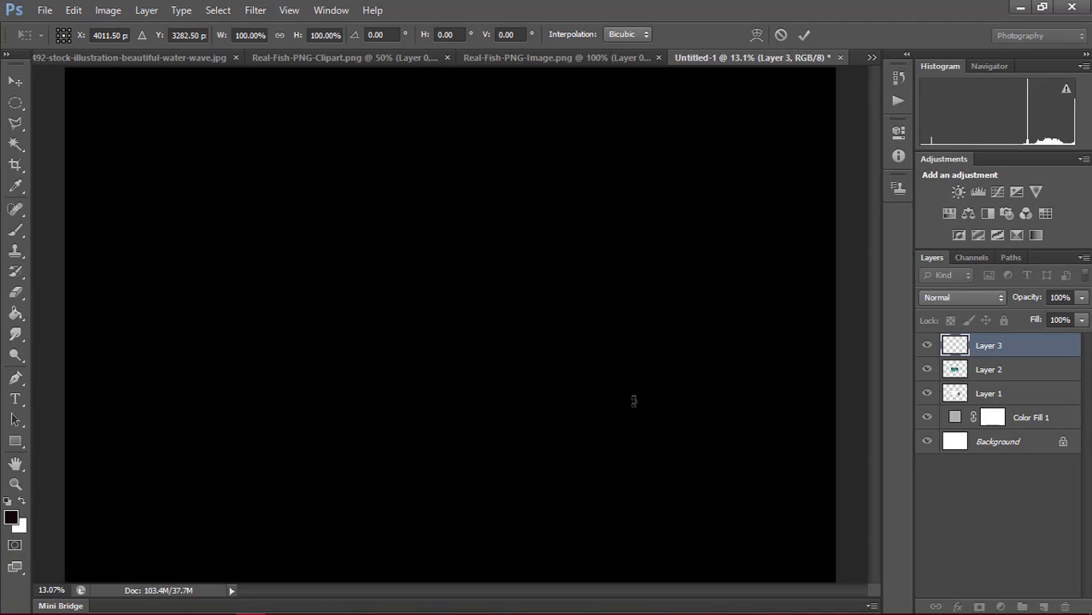
{"action": "left_click_drag", "start_coordinate": [633, 402], "coordinate": [634, 400]}
{"action": "left_click", "coordinate": [806, 35]}
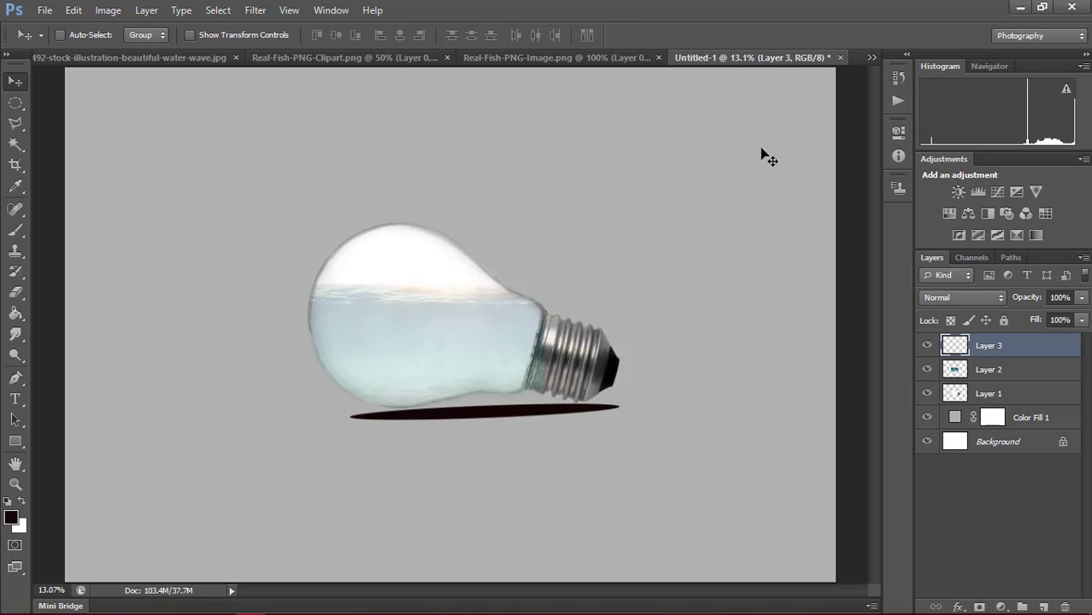
- Lower the shadow layer's opacity to 66% and glance over the goldfish documents
{"action": "left_click_drag", "start_coordinate": [1034, 296], "coordinate": [1007, 302]}
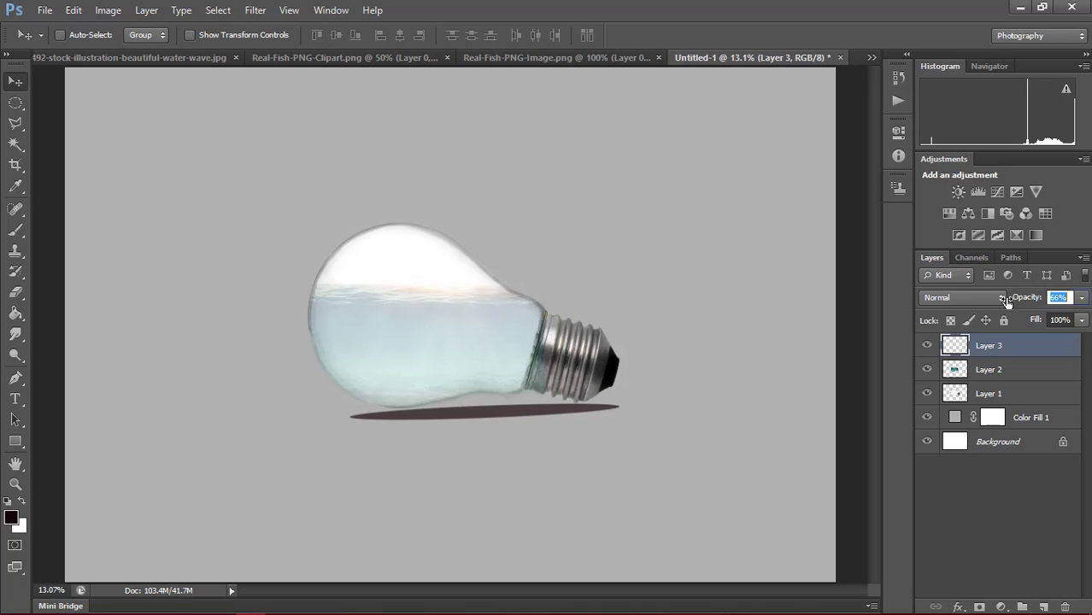
{"action": "left_click", "coordinate": [631, 369]}
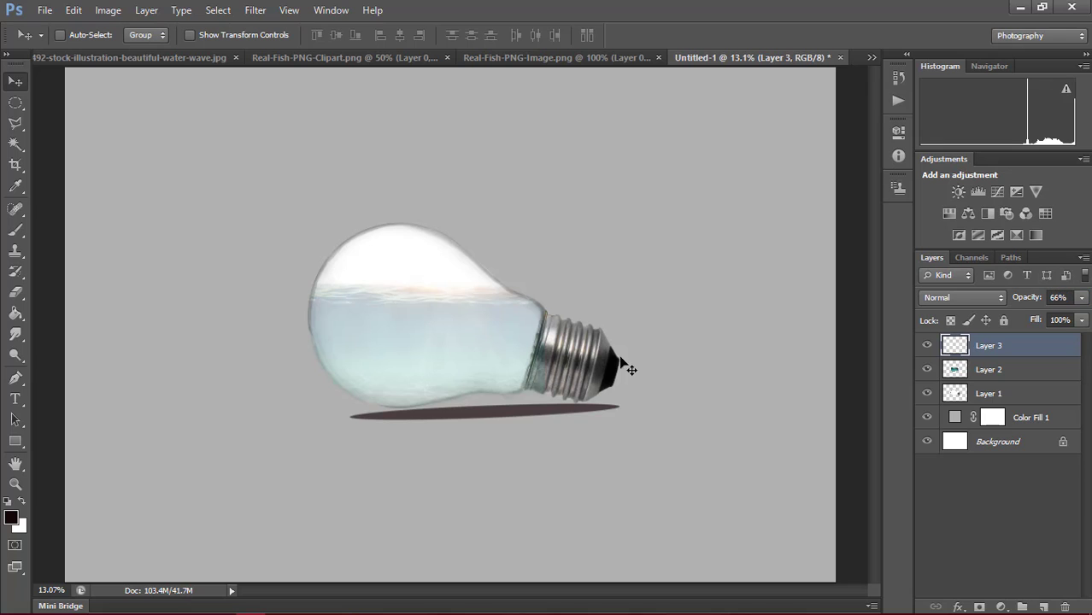
{"action": "left_click", "coordinate": [1061, 581]}
{"action": "left_click", "coordinate": [341, 60]}
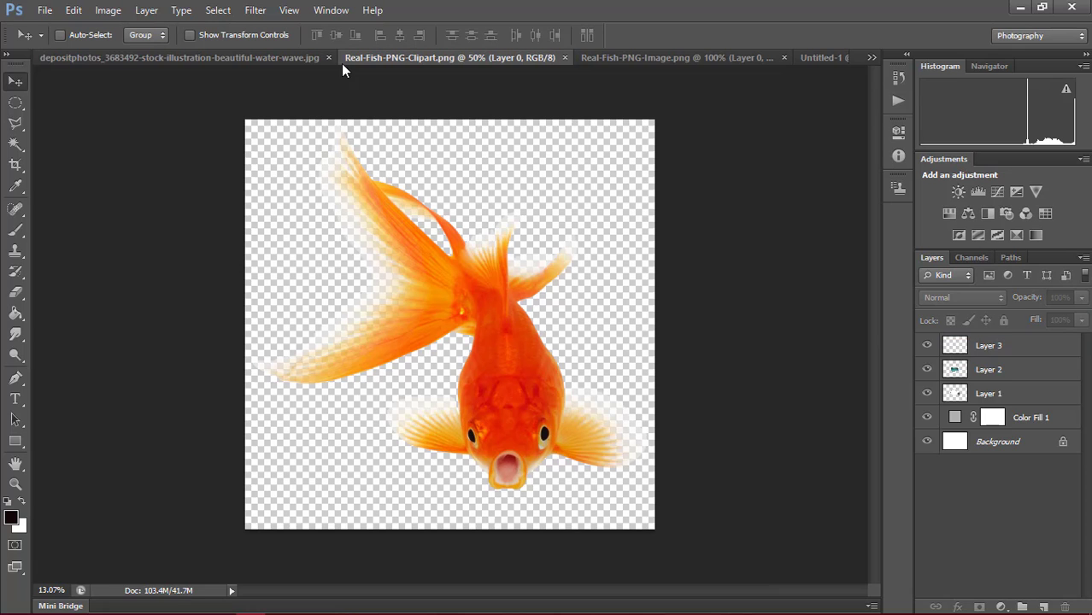
{"action": "left_click", "coordinate": [669, 60]}
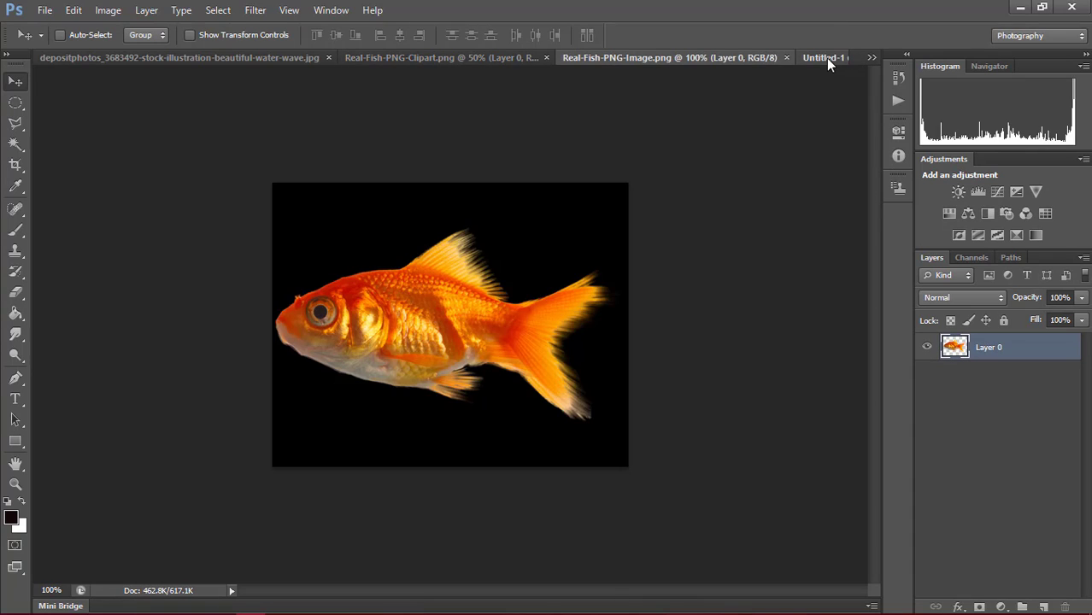
{"action": "left_click", "coordinate": [826, 58]}
- Apply Brightness/Contrast to Layer 2 with brightness -41 and raised contrast
{"action": "left_click", "coordinate": [981, 378]}
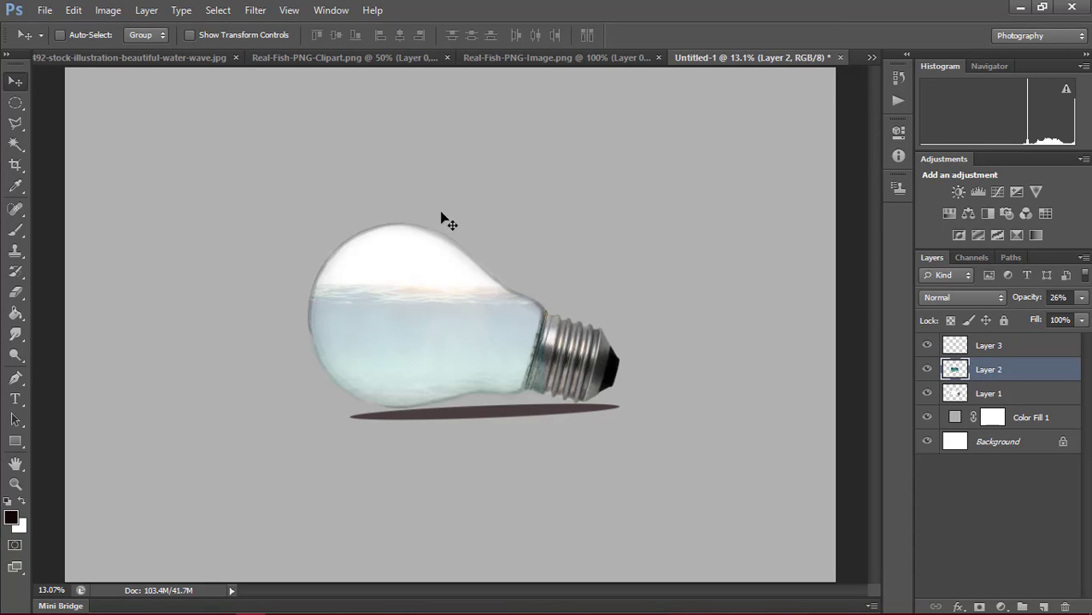
{"action": "left_click", "coordinate": [75, 10]}
{"action": "mouse_move", "coordinate": [131, 51]}
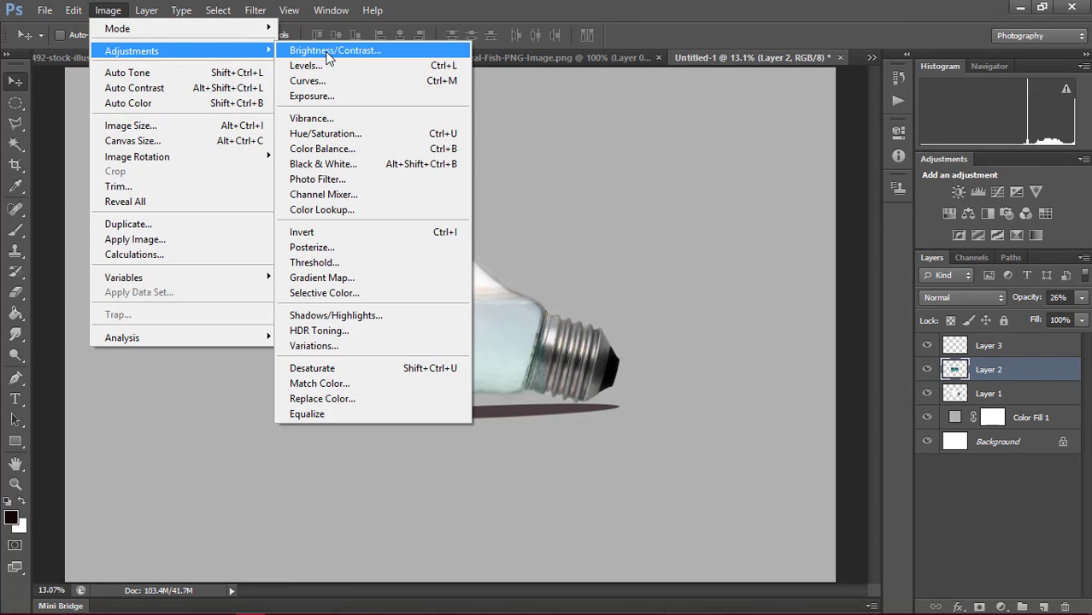
{"action": "left_click", "coordinate": [330, 50]}
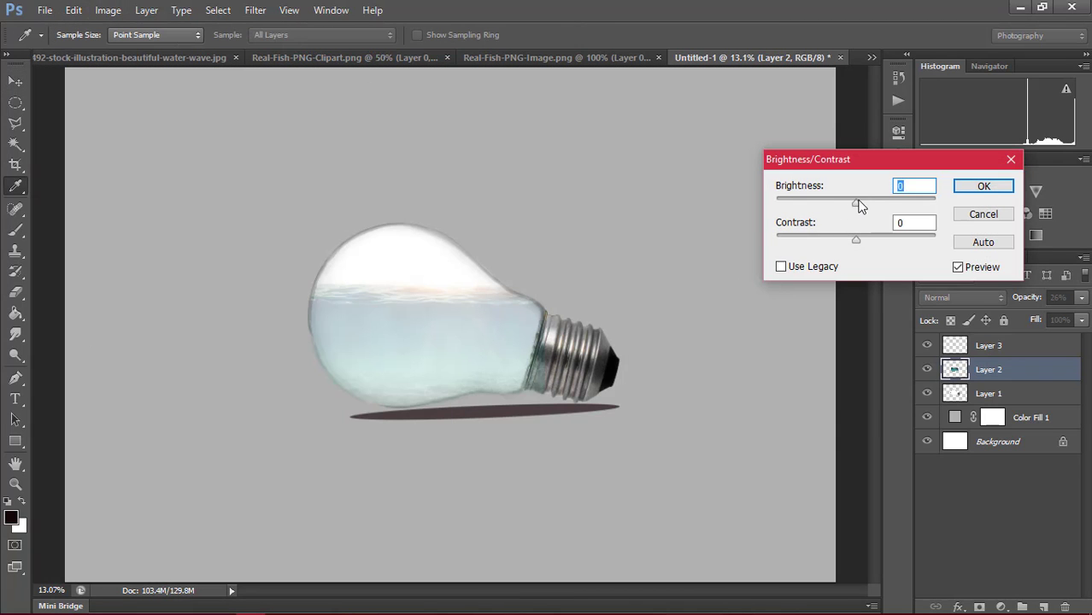
{"action": "mouse_move", "coordinate": [859, 205]}
{"action": "left_mouse_down"}
{"action": "mouse_move", "coordinate": [897, 206]}
{"action": "mouse_move", "coordinate": [825, 206]}
{"action": "mouse_move", "coordinate": [834, 205]}
{"action": "left_mouse_up"}
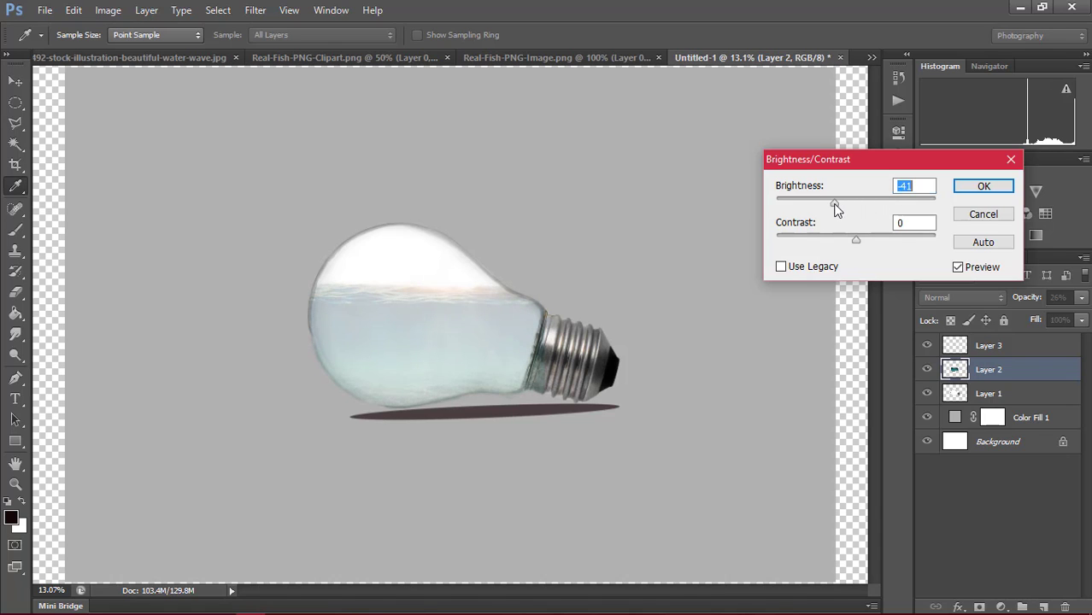
{"action": "left_click_drag", "start_coordinate": [857, 240], "coordinate": [943, 238]}
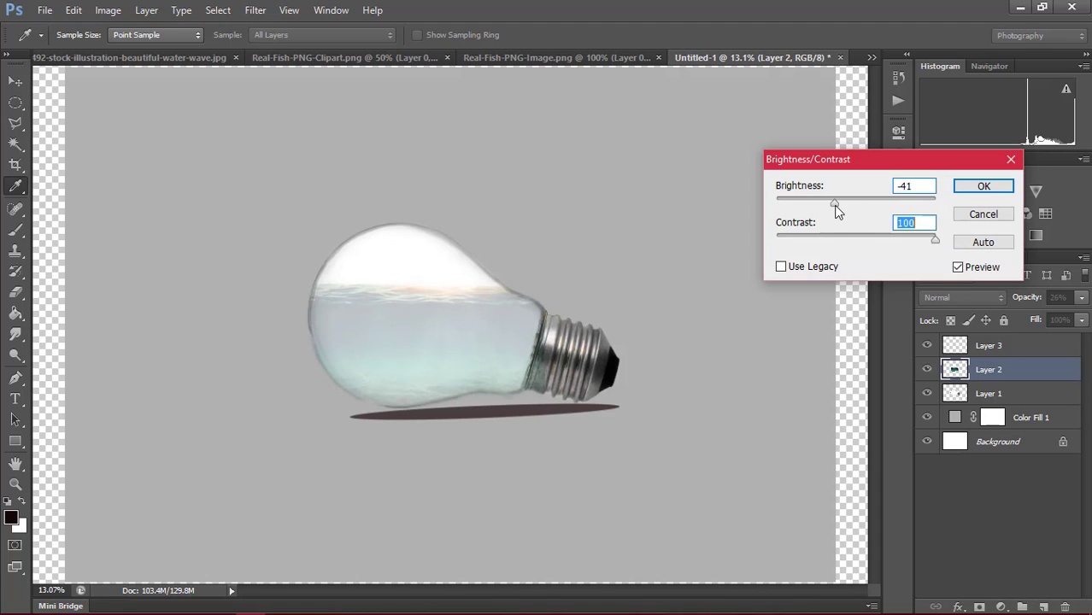
{"action": "left_click", "coordinate": [1000, 214]}
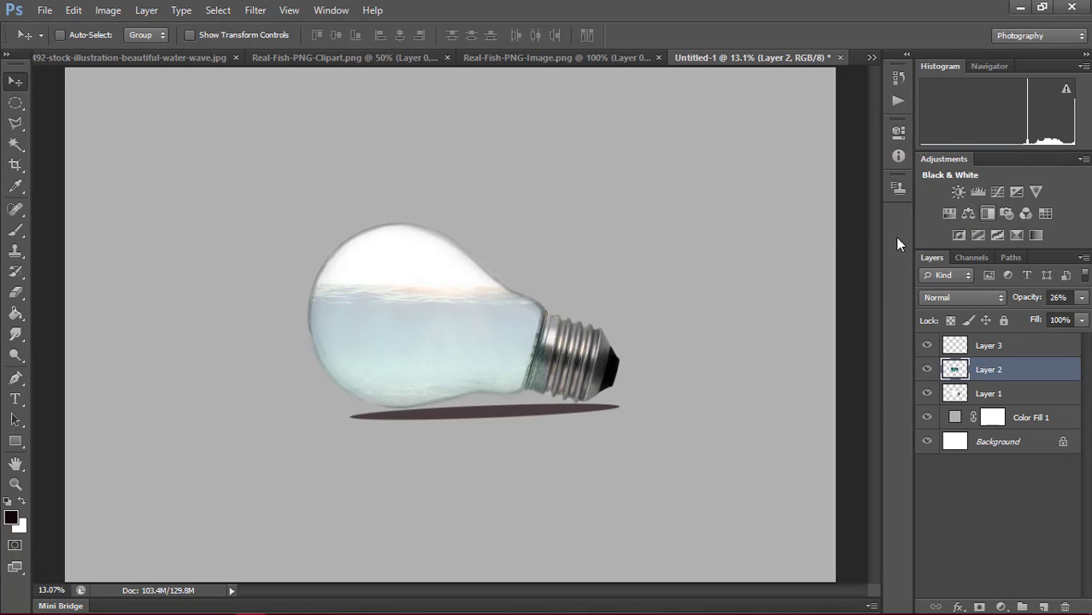
- Apply Levels to Layer 2 with the midtones brightened to 1.37
{"action": "left_click", "coordinate": [107, 10]}
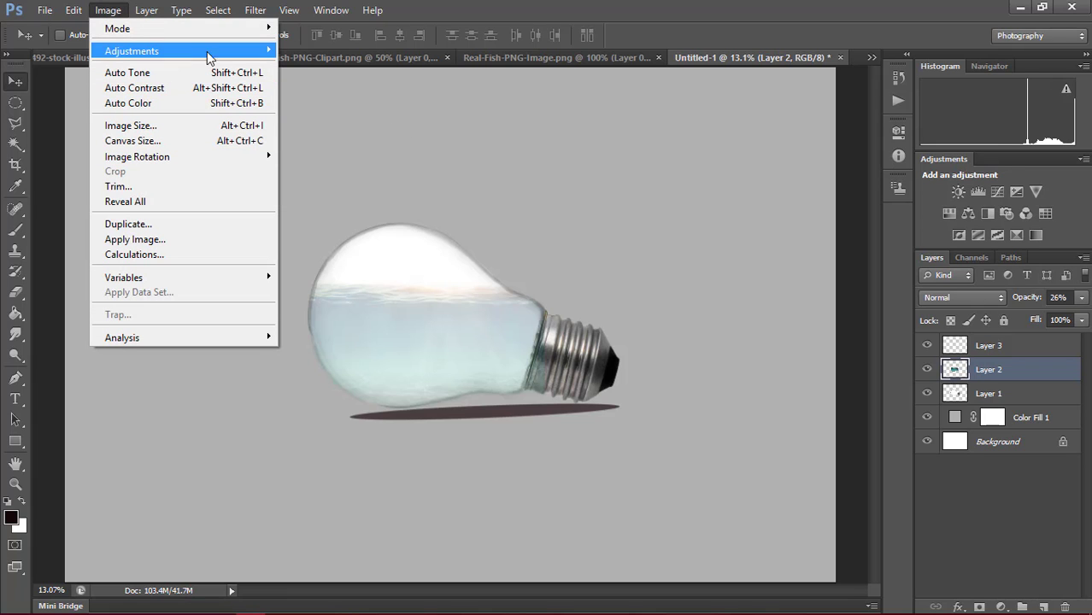
{"action": "mouse_move", "coordinate": [132, 50]}
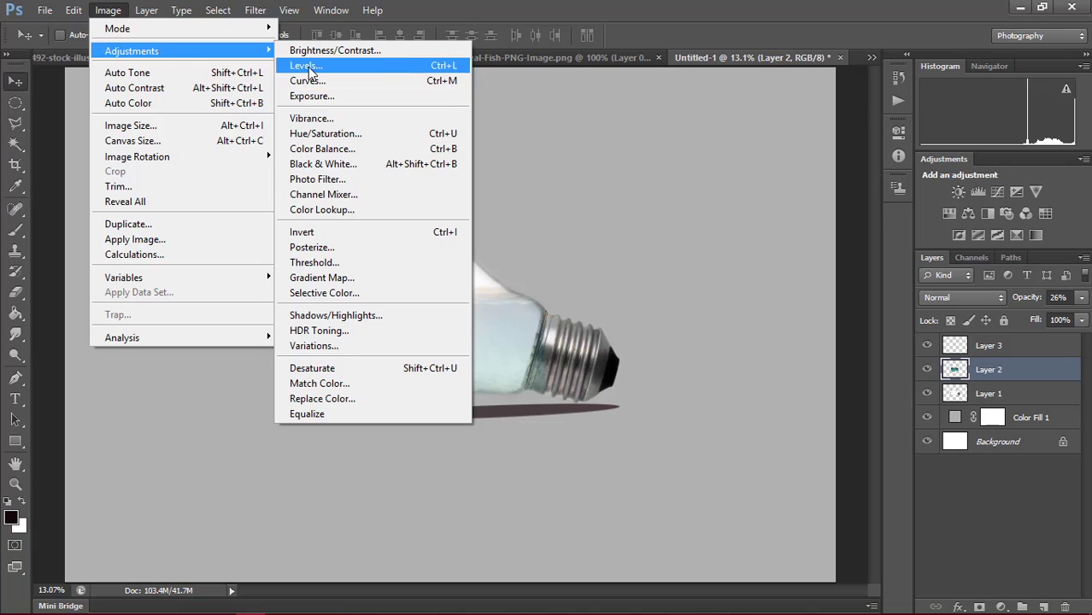
{"action": "left_click", "coordinate": [305, 65]}
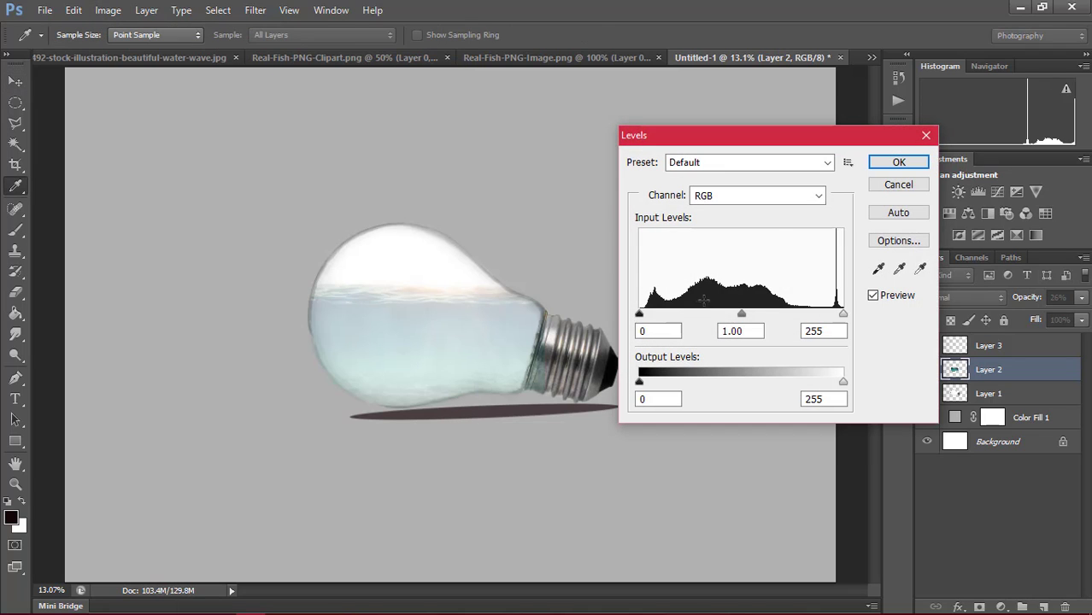
{"action": "left_click_drag", "start_coordinate": [742, 315], "coordinate": [719, 315]}
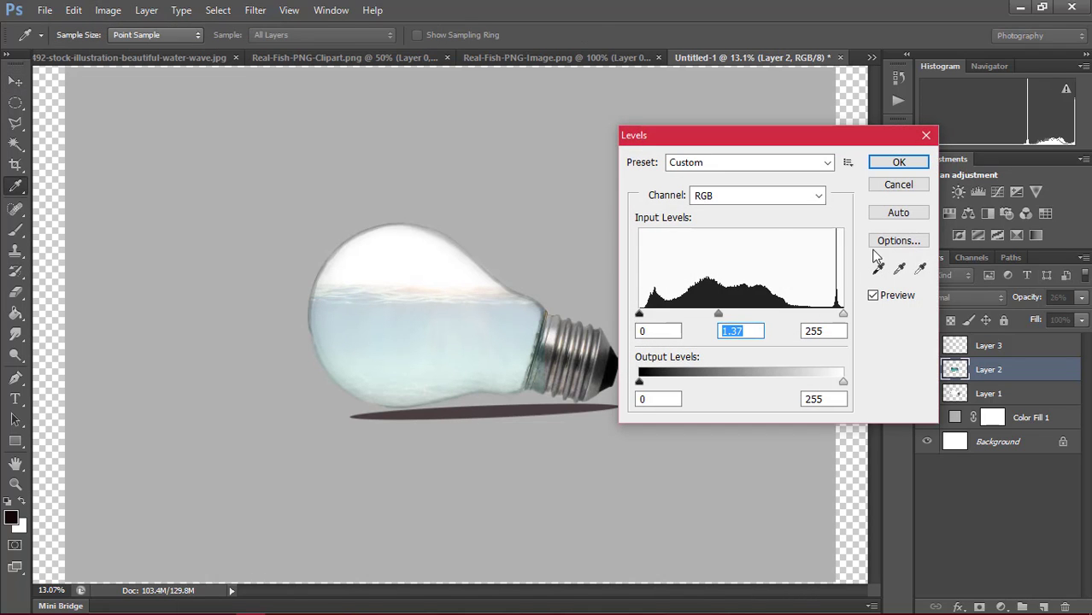
{"action": "left_click", "coordinate": [899, 163]}
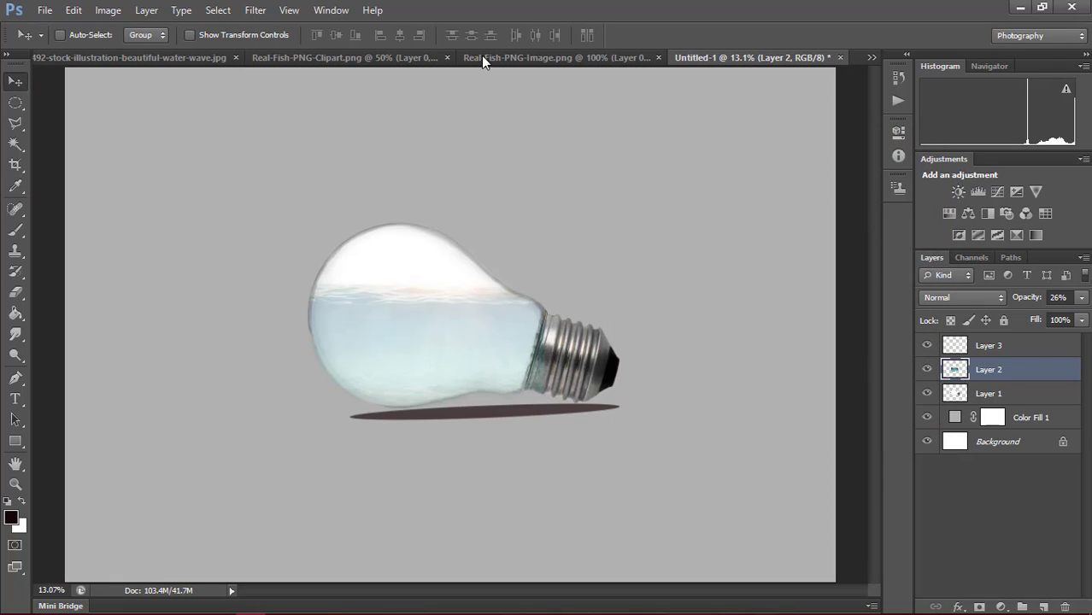
{"action": "left_click", "coordinate": [291, 56]}
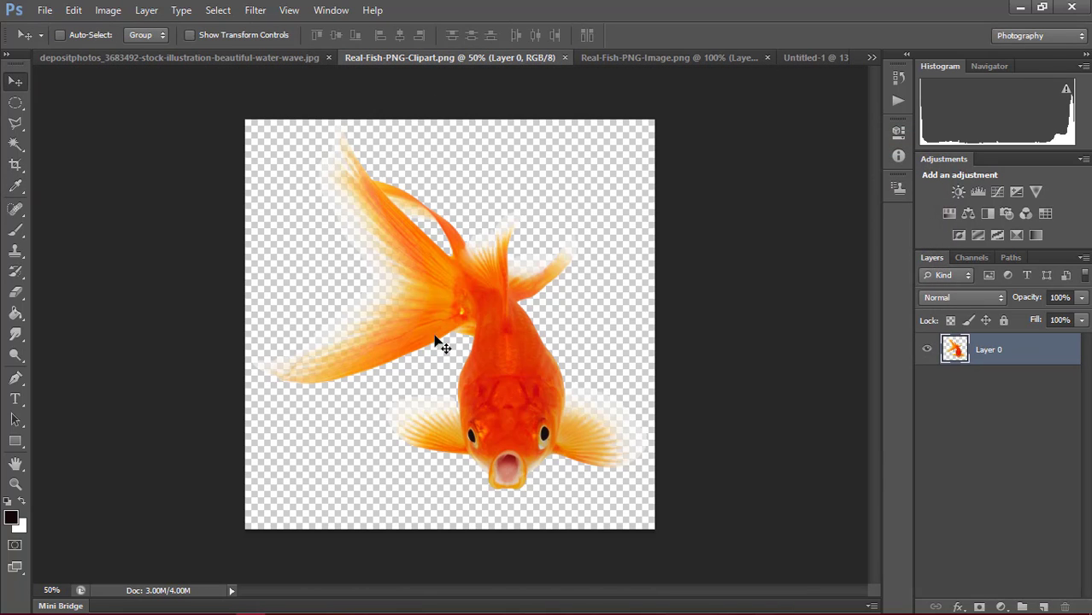
- Bring the front-facing goldfish into the bulb, scaled to about 65% and tilted 15°
{"action": "mouse_move", "coordinate": [554, 358]}
{"action": "left_mouse_down"}
{"action": "mouse_move", "coordinate": [808, 36]}
{"action": "mouse_move", "coordinate": [445, 324]}
{"action": "mouse_move", "coordinate": [511, 391]}
{"action": "left_mouse_up"}
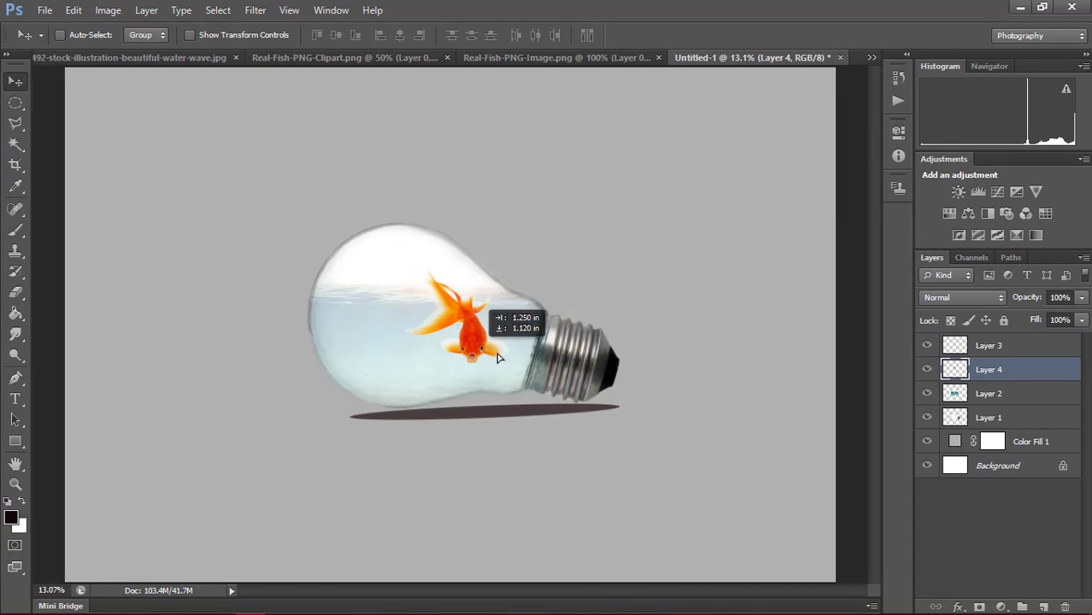
{"action": "key", "text": "ctrl+t"}
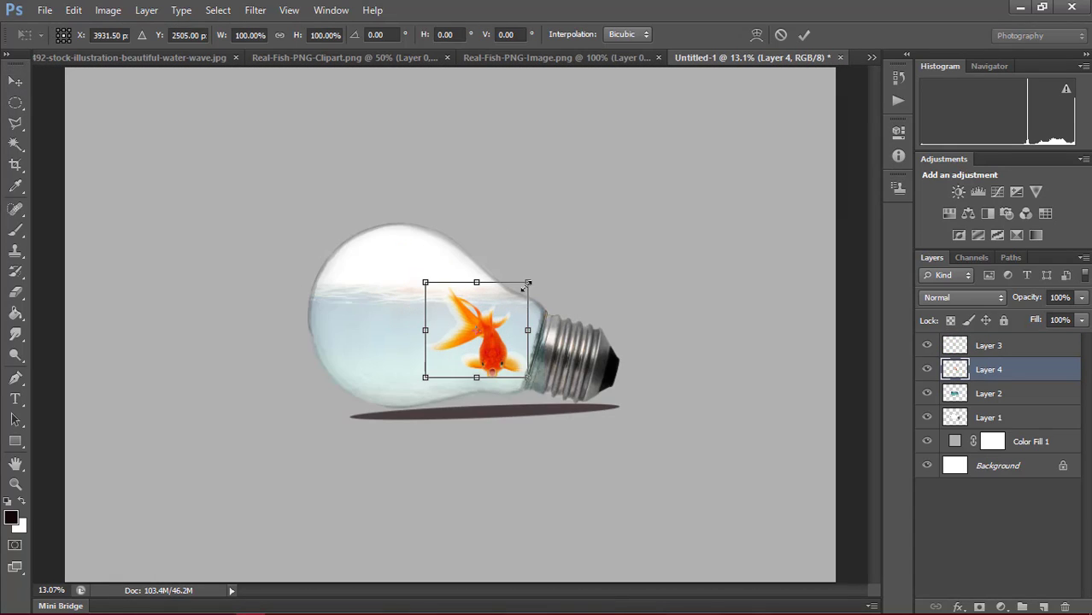
{"action": "left_click_drag", "start_coordinate": [519, 303], "coordinate": [498, 342]}
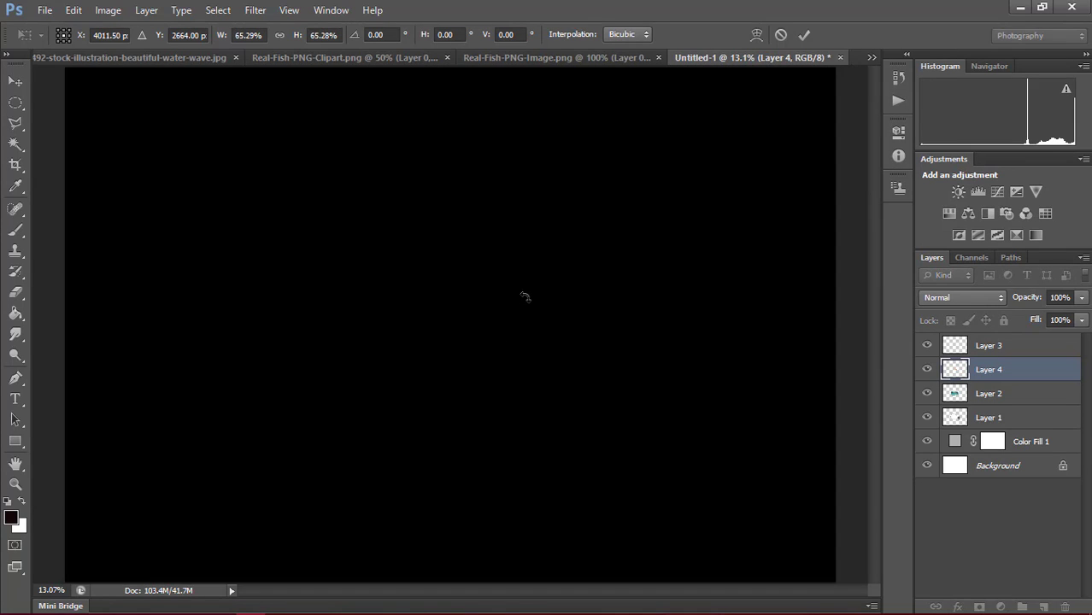
{"action": "left_click_drag", "start_coordinate": [525, 296], "coordinate": [548, 318]}
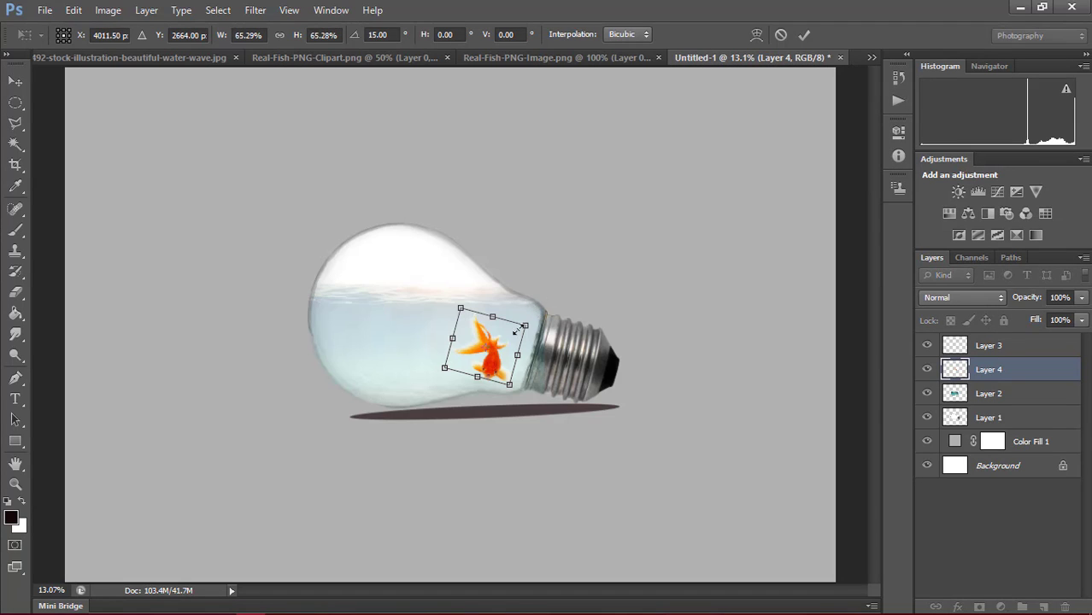
{"action": "left_click", "coordinate": [804, 35]}
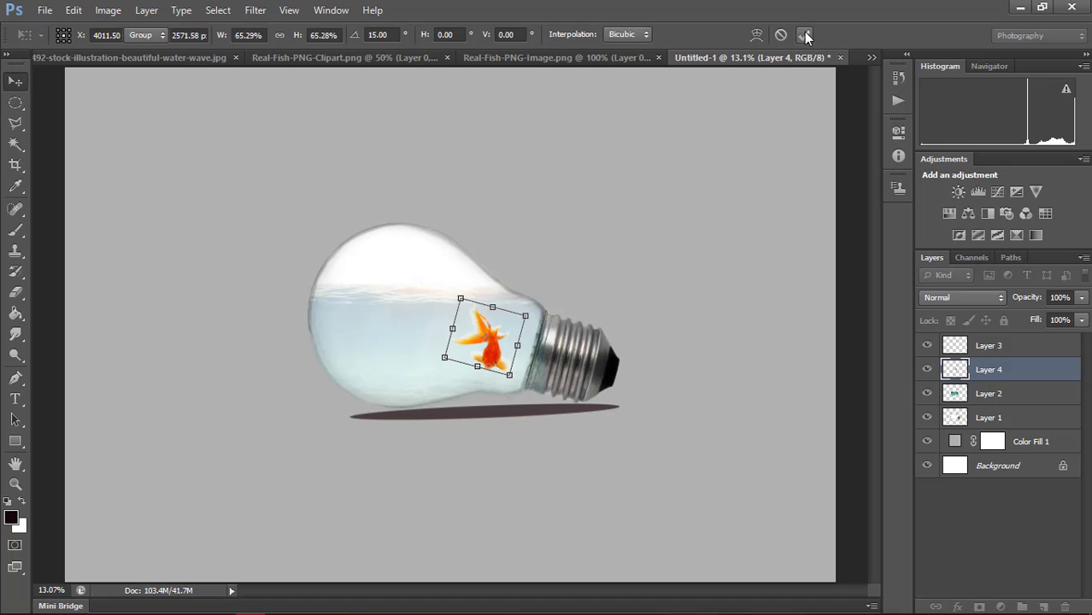
{"action": "left_click_drag", "start_coordinate": [500, 357], "coordinate": [510, 346]}
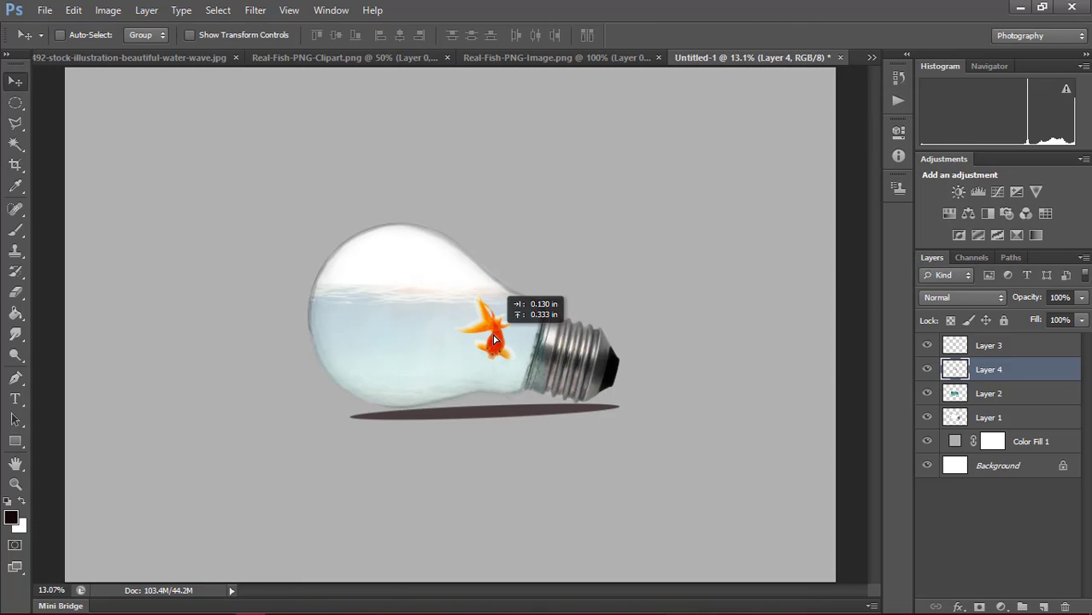
- Drag the side-view goldfish into the light bulb composition
{"action": "left_click", "coordinate": [182, 60]}
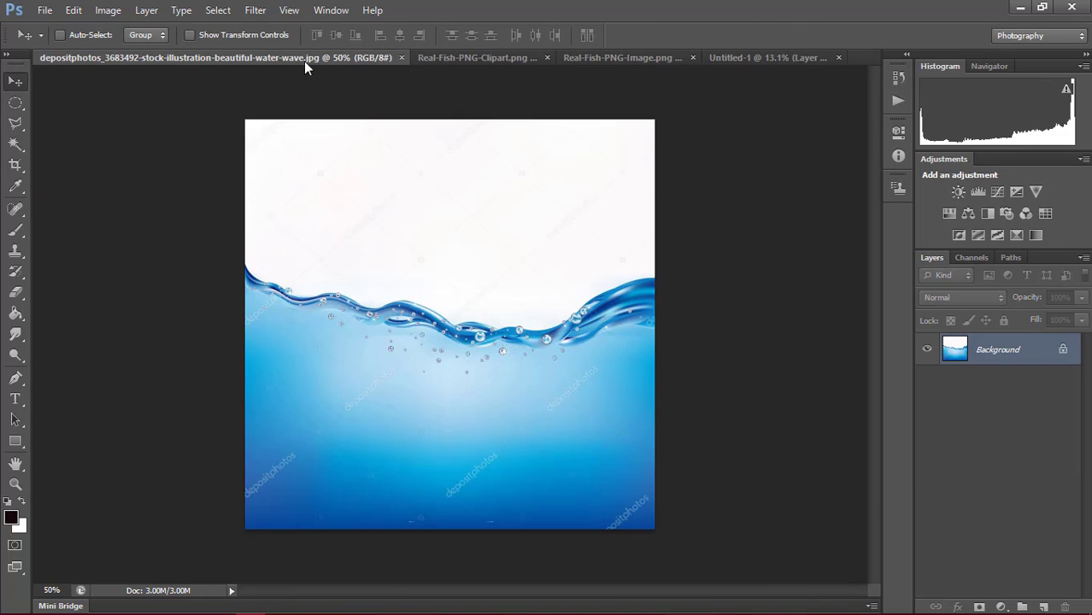
{"action": "left_click", "coordinate": [467, 60]}
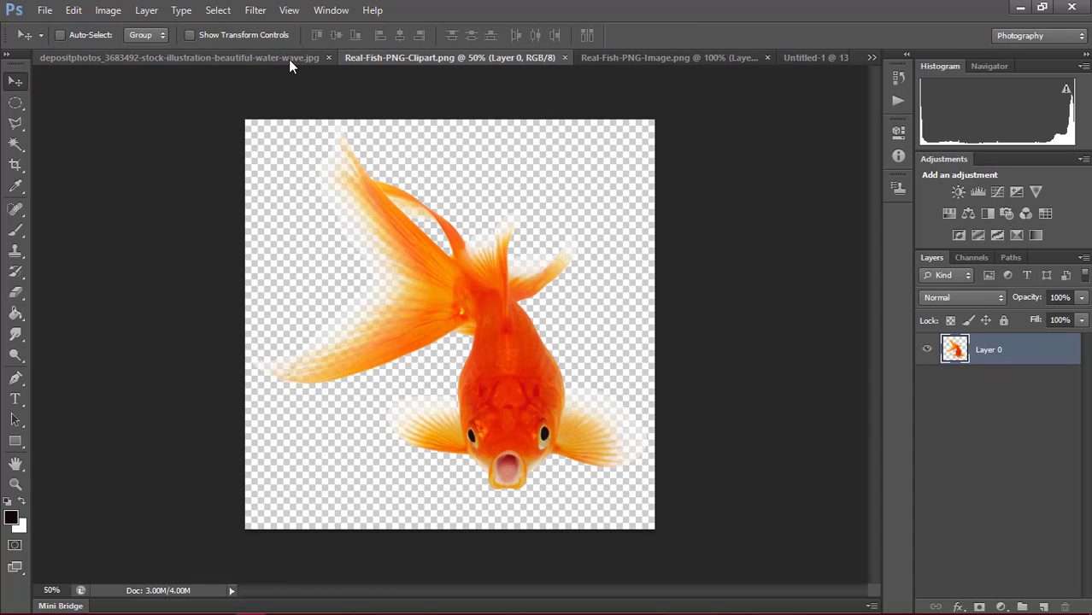
{"action": "left_click", "coordinate": [287, 62]}
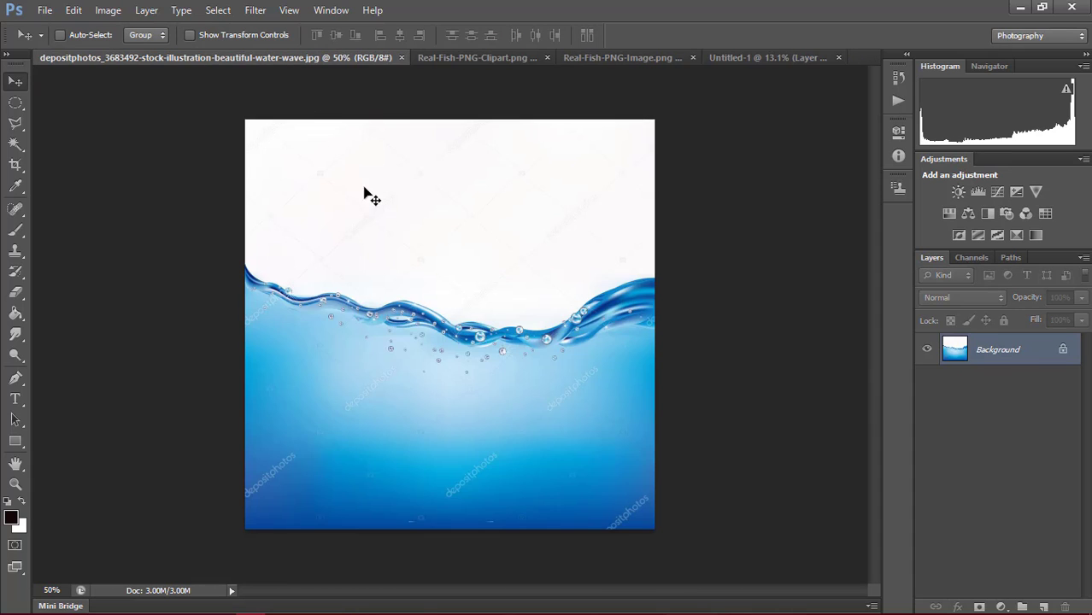
{"action": "left_click", "coordinate": [467, 60]}
{"action": "left_click", "coordinate": [605, 60]}
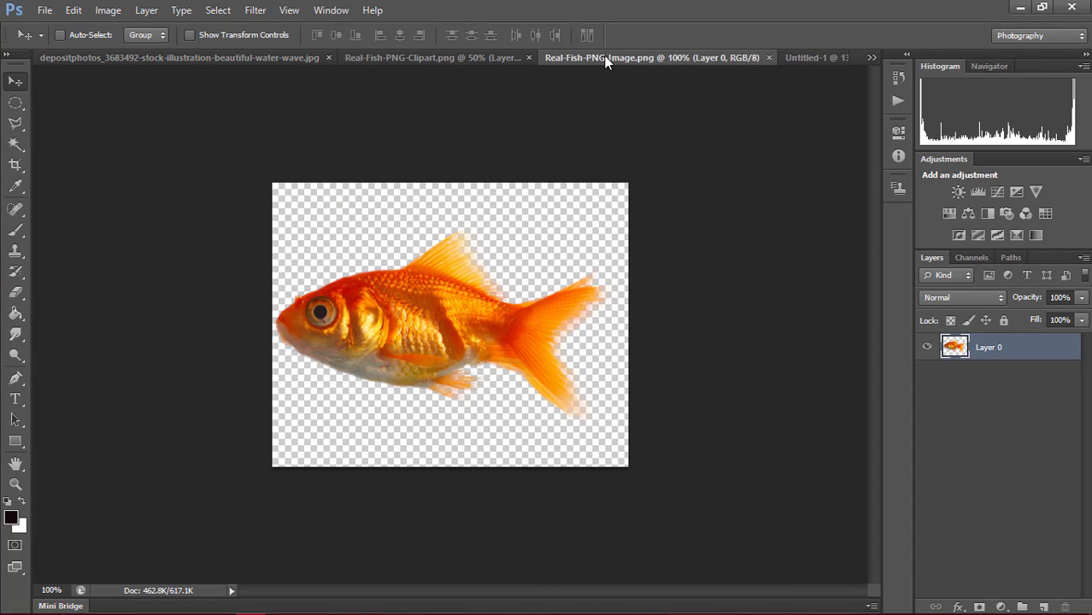
{"action": "mouse_move", "coordinate": [426, 325]}
{"action": "left_mouse_down"}
{"action": "mouse_move", "coordinate": [818, 64]}
{"action": "mouse_move", "coordinate": [577, 267]}
{"action": "left_mouse_up"}
{"action": "left_click_drag", "start_coordinate": [389, 345], "coordinate": [409, 342]}
- Convert the water-wave Background to Layer 0 and drag it into the composition
{"action": "left_click", "coordinate": [191, 64]}
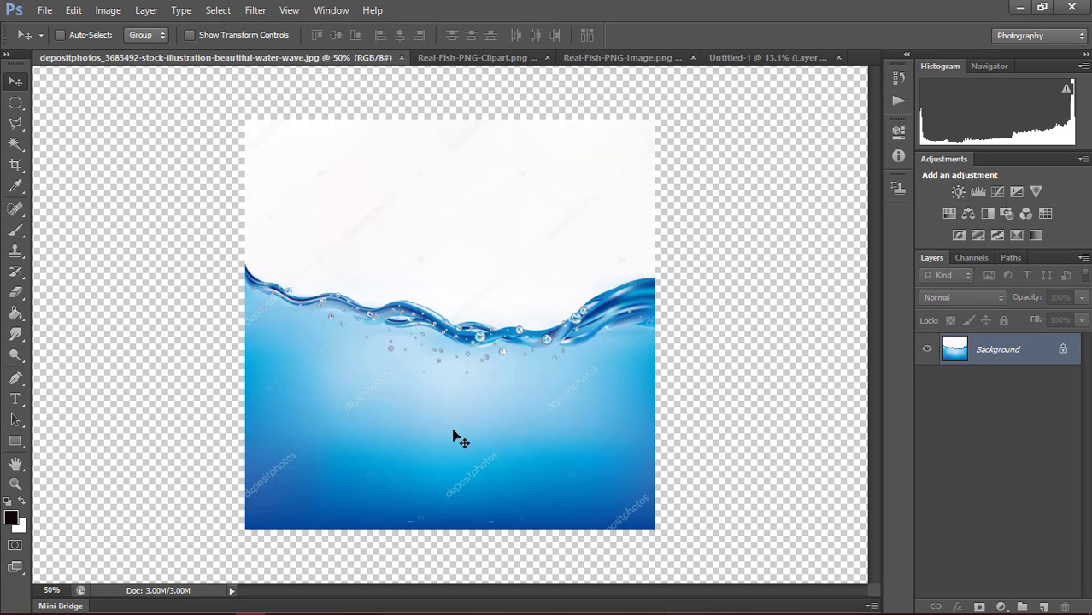
{"action": "left_click_drag", "start_coordinate": [406, 414], "coordinate": [903, 331]}
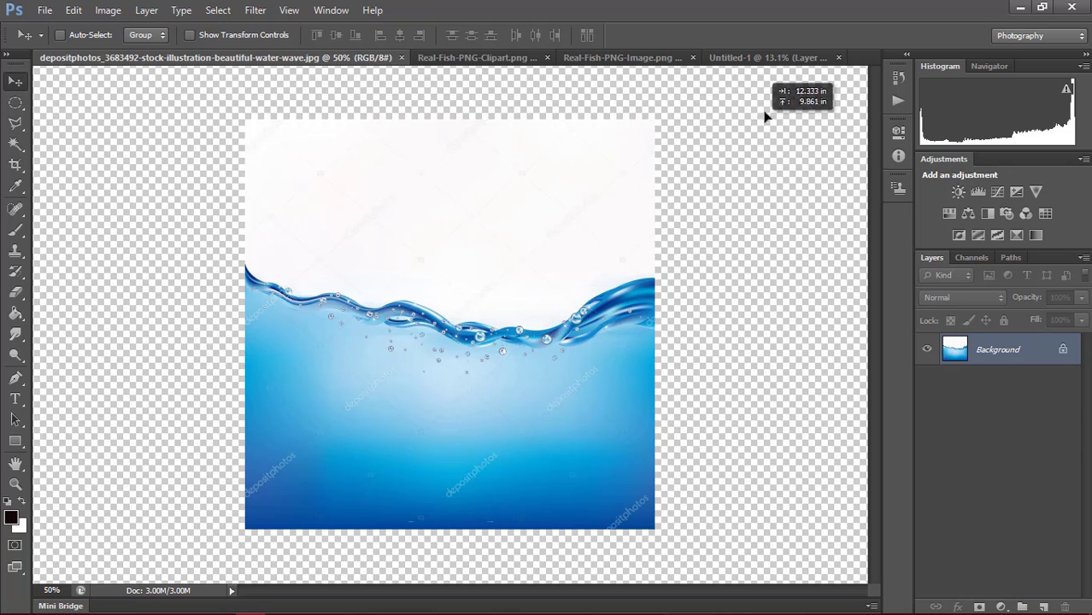
{"action": "left_click", "coordinate": [549, 248]}
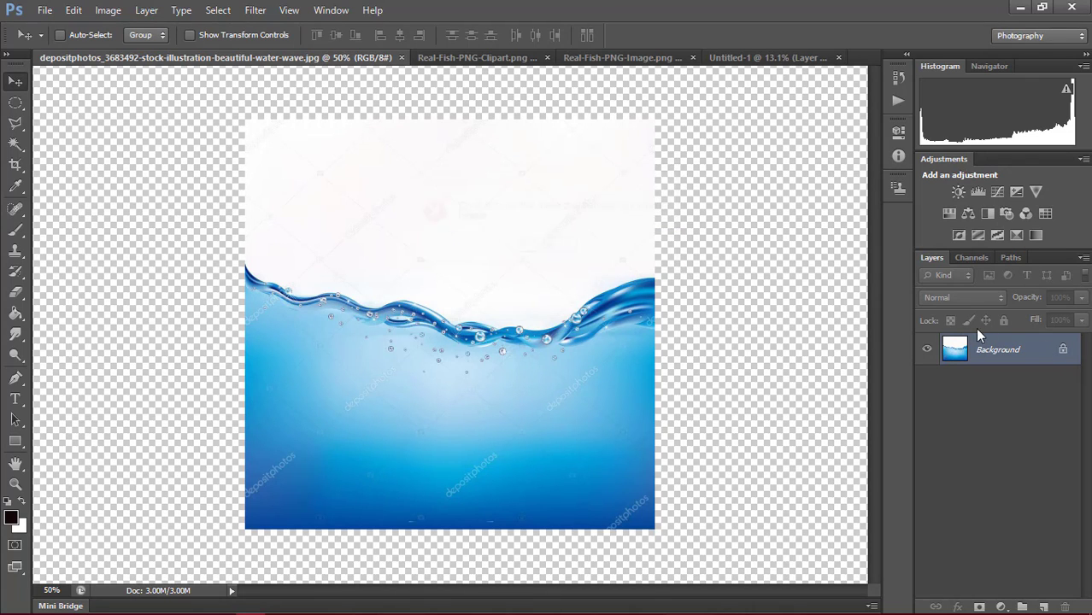
{"action": "double_click", "coordinate": [1065, 350]}
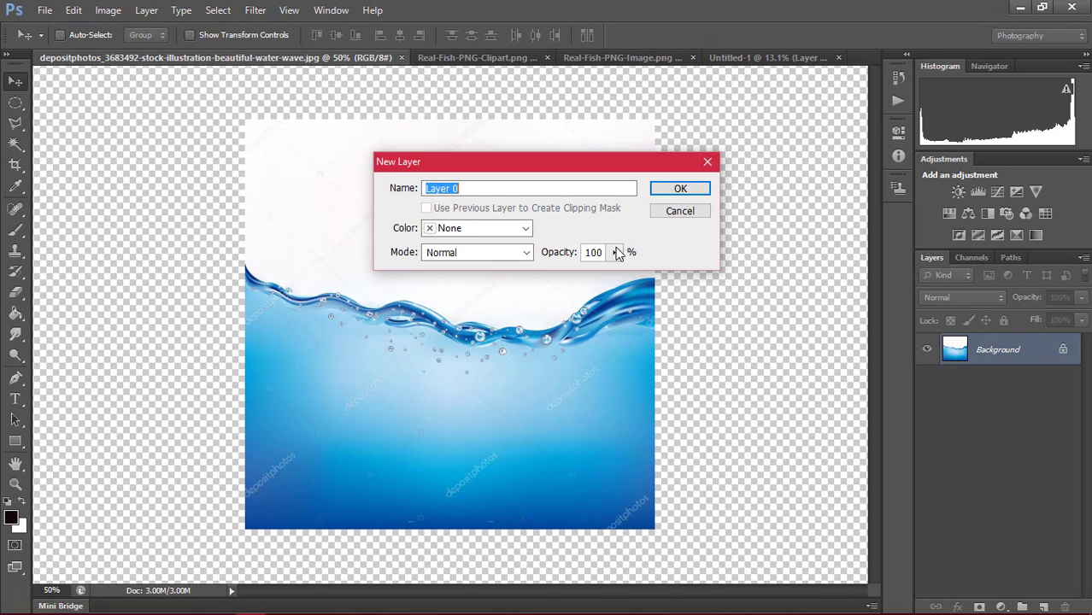
{"action": "left_click", "coordinate": [687, 187]}
{"action": "mouse_move", "coordinate": [526, 382]}
{"action": "left_mouse_down"}
{"action": "mouse_move", "coordinate": [773, 59]}
{"action": "mouse_move", "coordinate": [428, 377]}
{"action": "left_mouse_up"}
- Set the water layer to 60% opacity below both goldfish and shift it onto the glass
{"action": "left_click_drag", "start_coordinate": [1030, 297], "coordinate": [999, 301]}
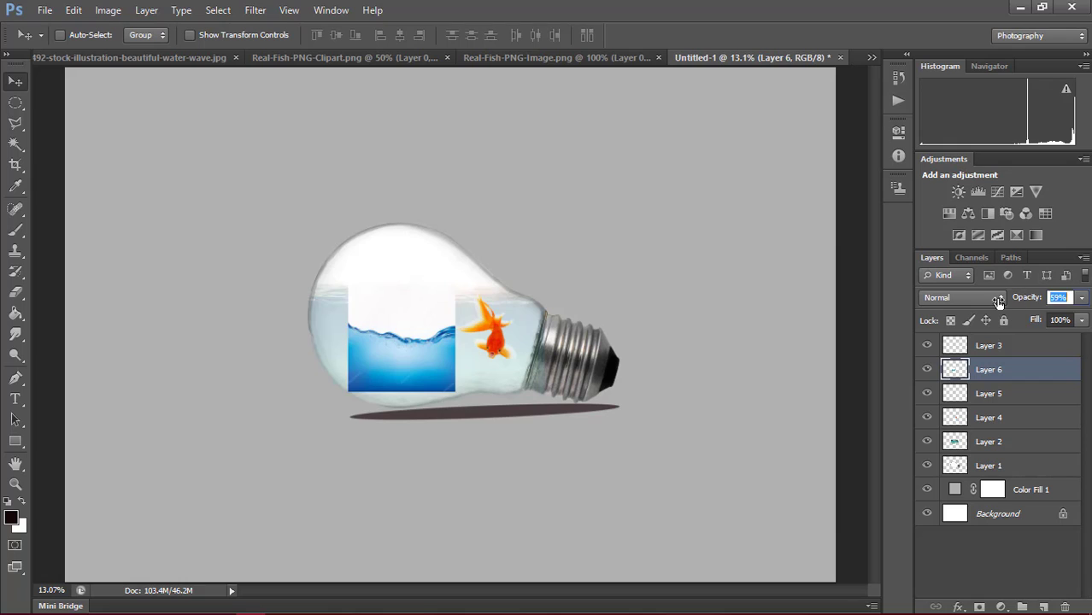
{"action": "mouse_move", "coordinate": [1001, 371]}
{"action": "left_mouse_down"}
{"action": "mouse_move", "coordinate": [1002, 429]}
{"action": "mouse_move", "coordinate": [994, 419]}
{"action": "left_mouse_up"}
{"action": "left_click_drag", "start_coordinate": [374, 360], "coordinate": [334, 337]}
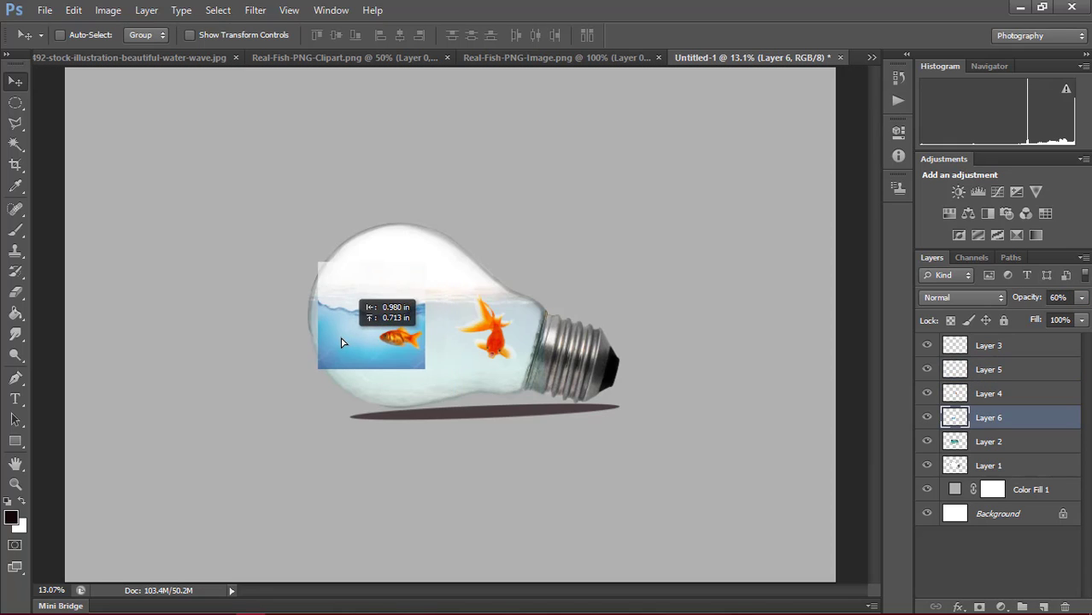
- Enlarge the water-wave image to about 220% by 199% across the bulb
{"action": "key", "text": "ctrl+t"}
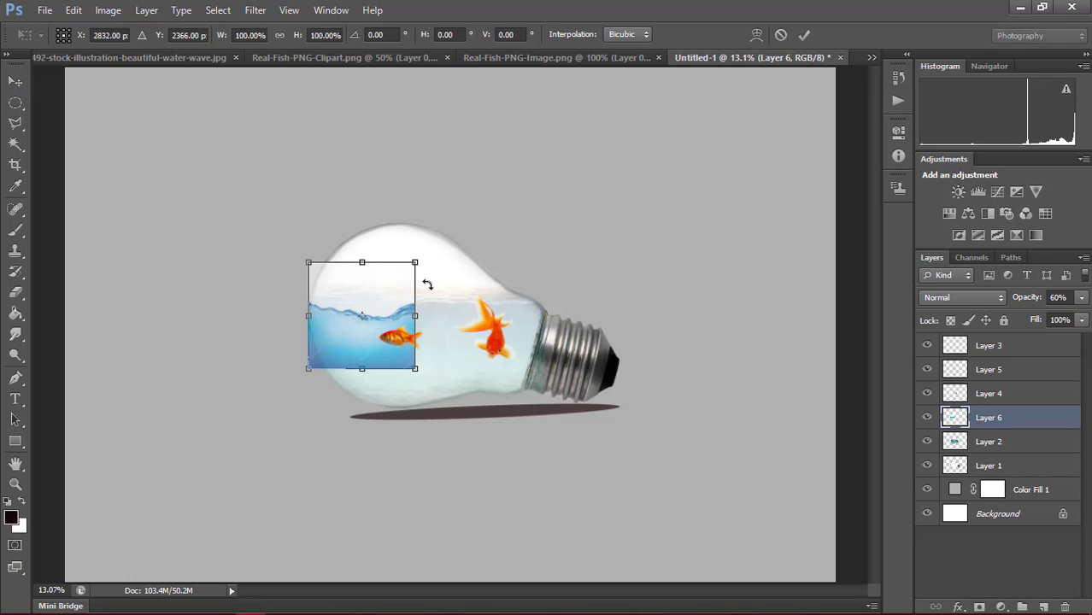
{"action": "left_click_drag", "start_coordinate": [416, 262], "coordinate": [478, 199]}
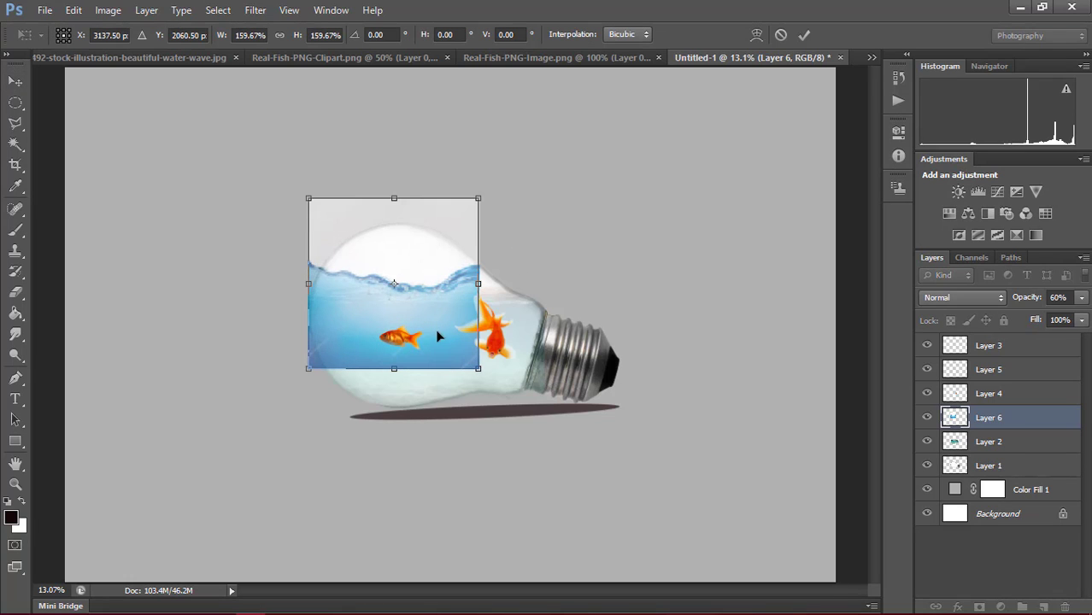
{"action": "left_click_drag", "start_coordinate": [478, 370], "coordinate": [519, 409]}
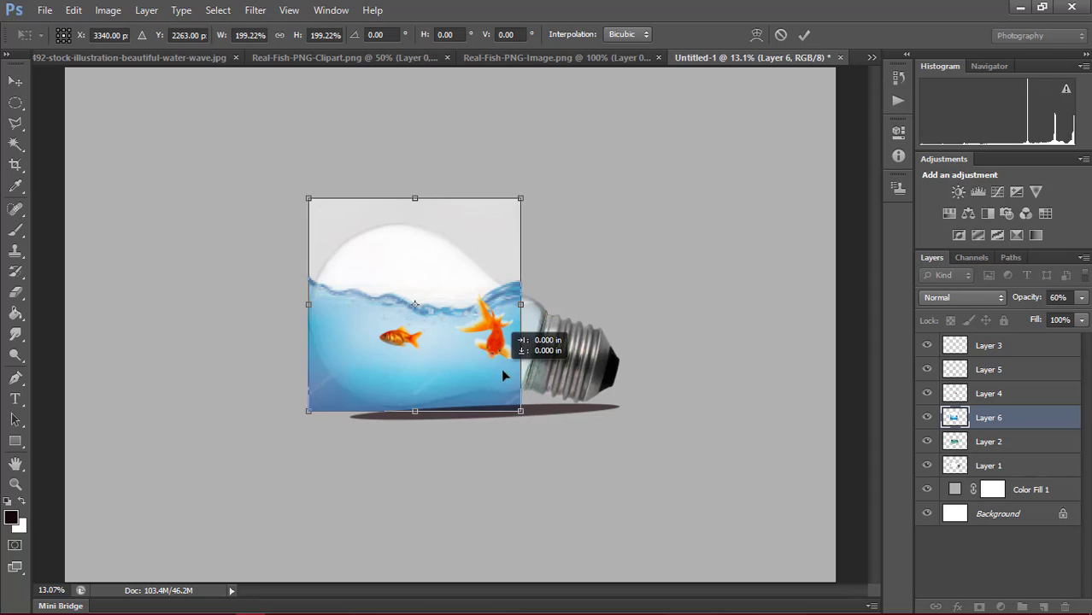
{"action": "left_click_drag", "start_coordinate": [501, 368], "coordinate": [514, 376]}
{"action": "left_click_drag", "start_coordinate": [331, 305], "coordinate": [309, 305]}
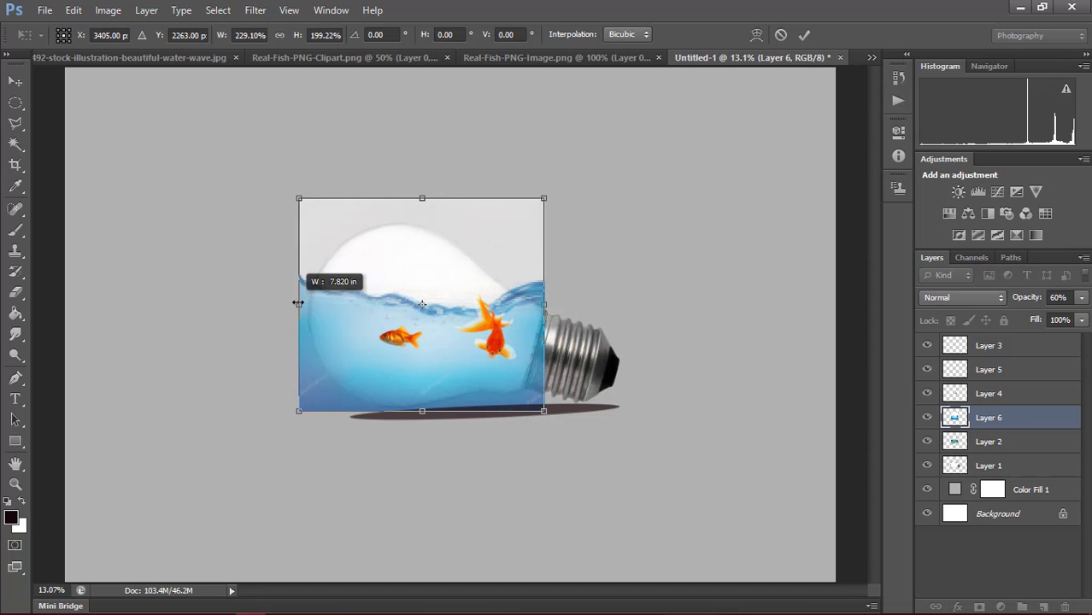
{"action": "left_click", "coordinate": [803, 36]}
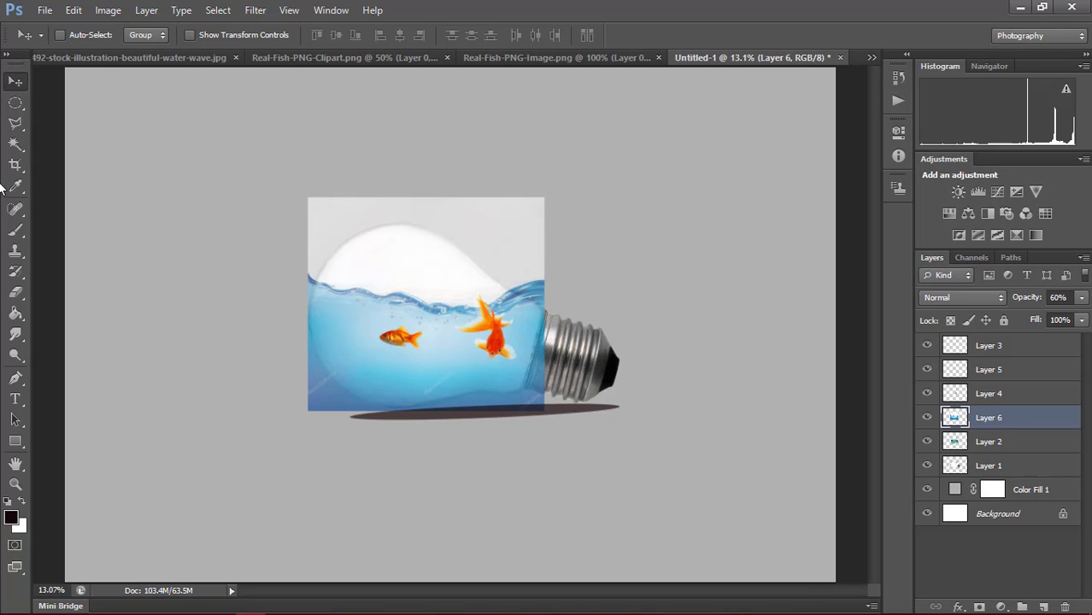
- Erase the grey strip above the bulb from Layer 6 at 100% eraser opacity
{"action": "left_click", "coordinate": [15, 293]}
{"action": "left_click_drag", "start_coordinate": [521, 208], "coordinate": [288, 209]}
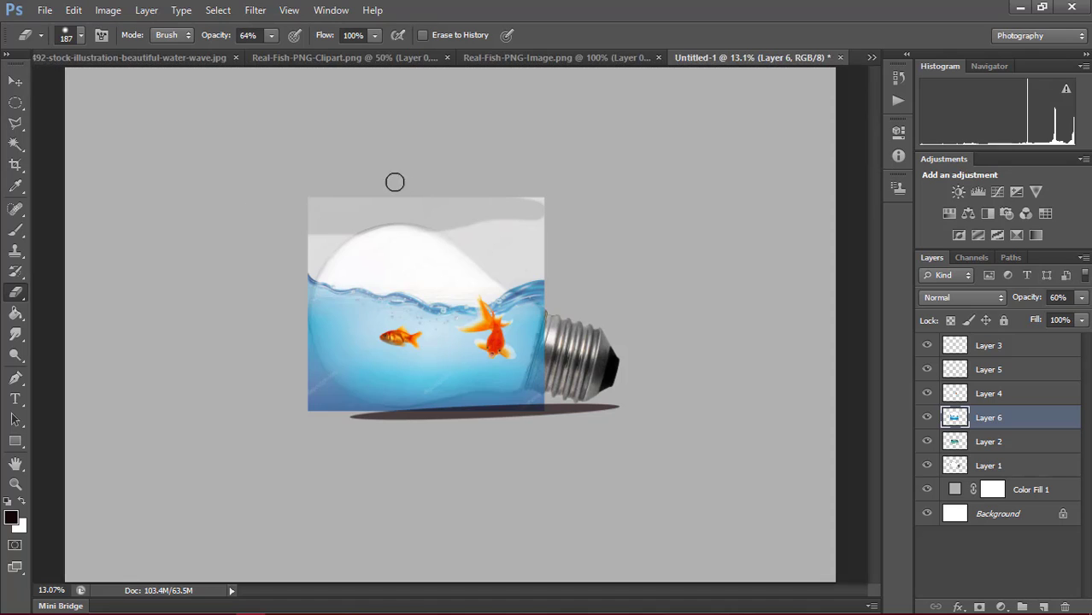
{"action": "left_click", "coordinate": [250, 35]}
{"action": "type", "text": "100"}
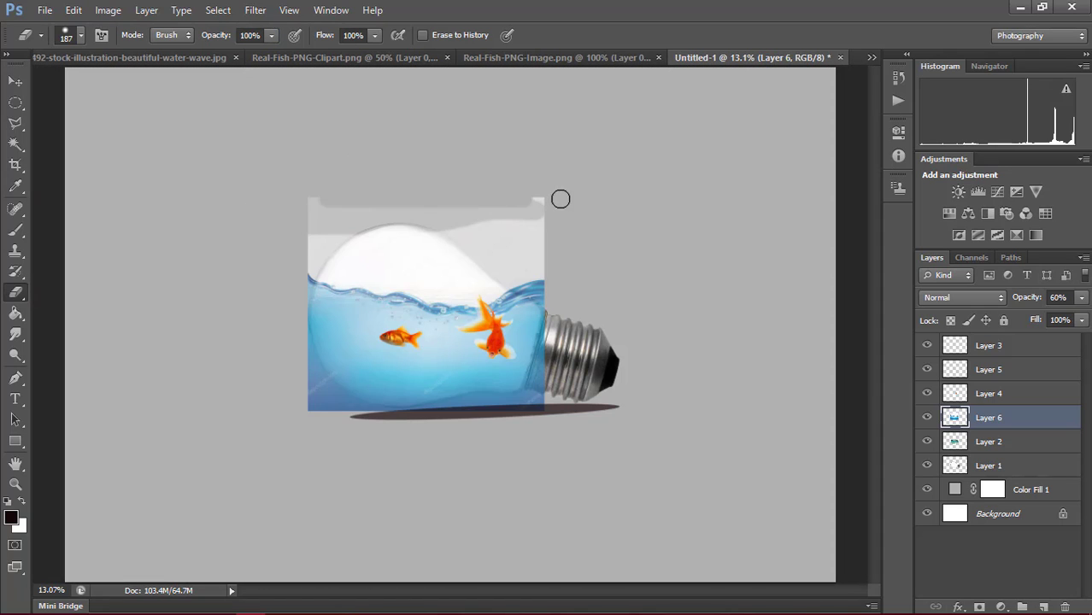
{"action": "left_click_drag", "start_coordinate": [560, 197], "coordinate": [312, 202]}
{"action": "mouse_move", "coordinate": [491, 215]}
{"action": "left_mouse_down"}
{"action": "mouse_move", "coordinate": [603, 220]}
{"action": "mouse_move", "coordinate": [454, 228]}
{"action": "left_mouse_up"}
{"action": "left_click_drag", "start_coordinate": [324, 240], "coordinate": [302, 254]}
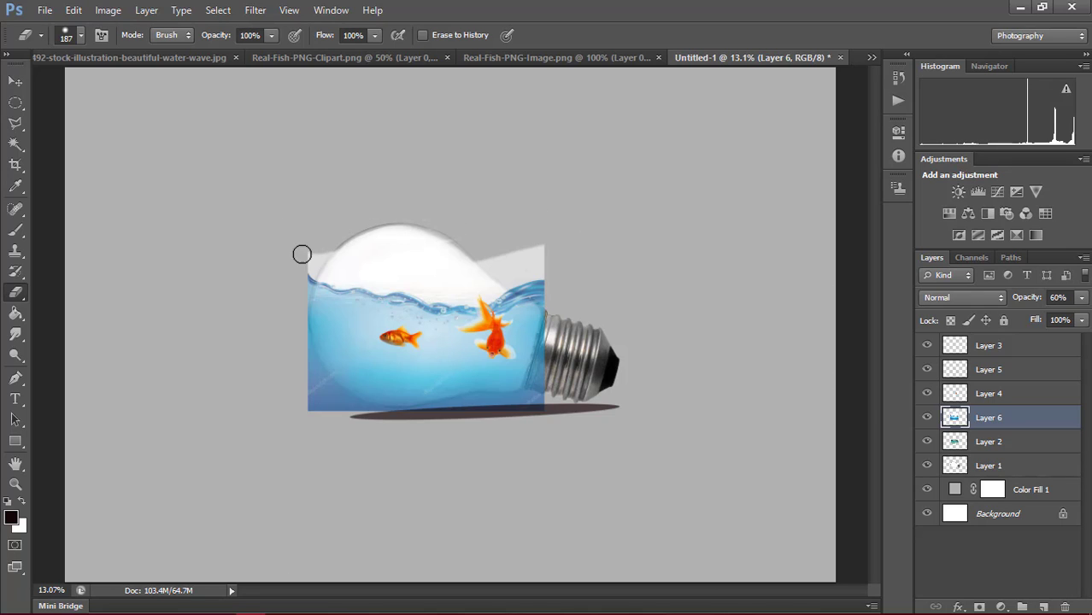
- Erase the water's lower-left and top-right excess, undoing unwanted strokes
{"action": "left_click_drag", "start_coordinate": [361, 427], "coordinate": [324, 453]}
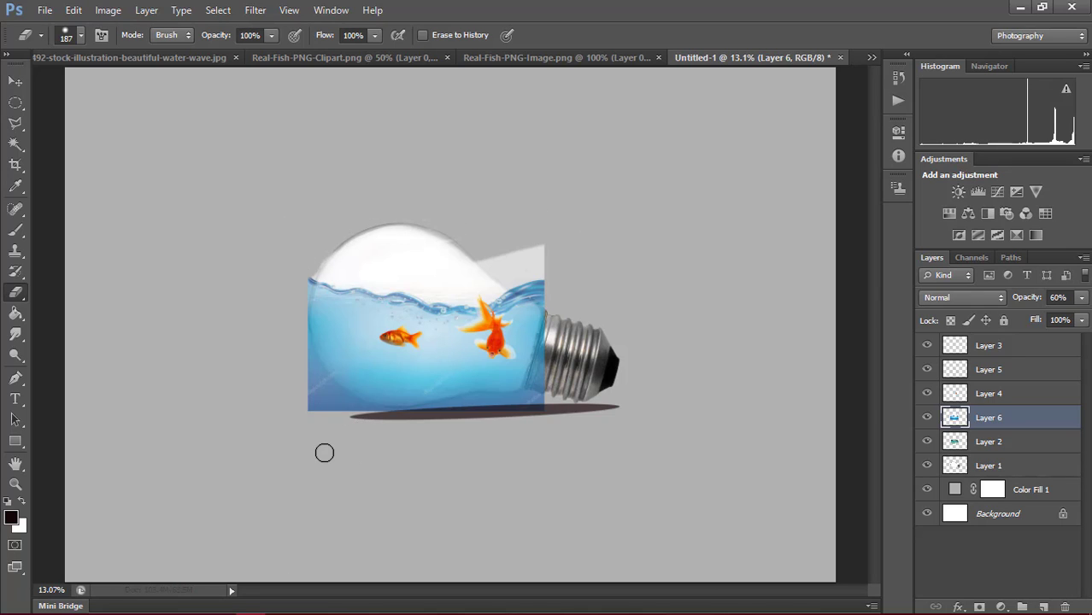
{"action": "scroll", "coordinate": [328, 443], "scroll_direction": "up", "scroll_amount": 3}
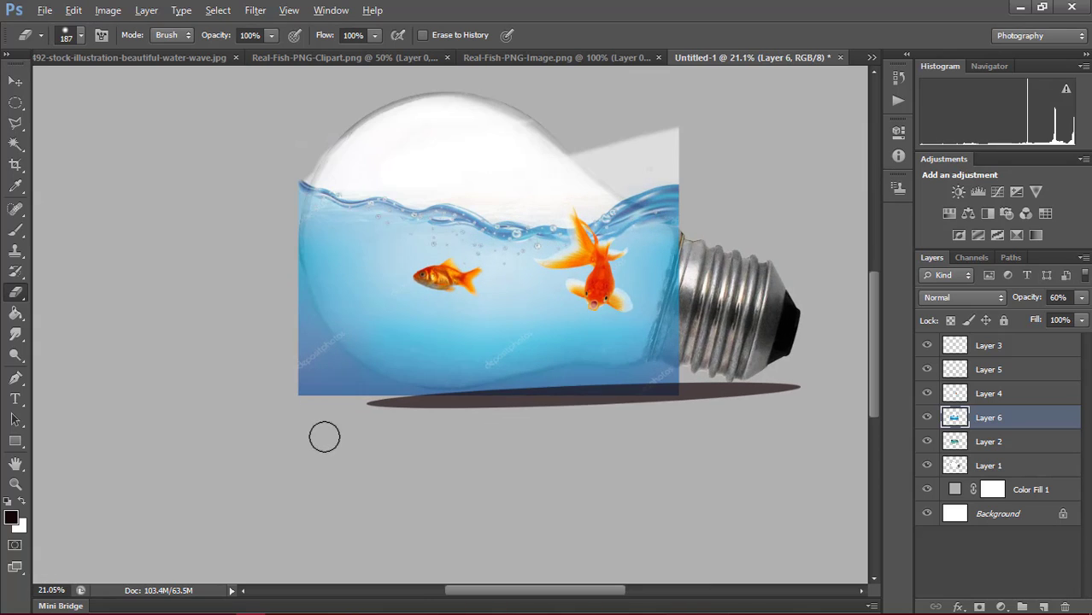
{"action": "mouse_move", "coordinate": [346, 408]}
{"action": "left_mouse_down"}
{"action": "mouse_move", "coordinate": [358, 385]}
{"action": "mouse_move", "coordinate": [403, 405]}
{"action": "mouse_move", "coordinate": [383, 286]}
{"action": "mouse_move", "coordinate": [415, 380]}
{"action": "left_mouse_up"}
{"action": "left_click_drag", "start_coordinate": [410, 199], "coordinate": [261, 377]}
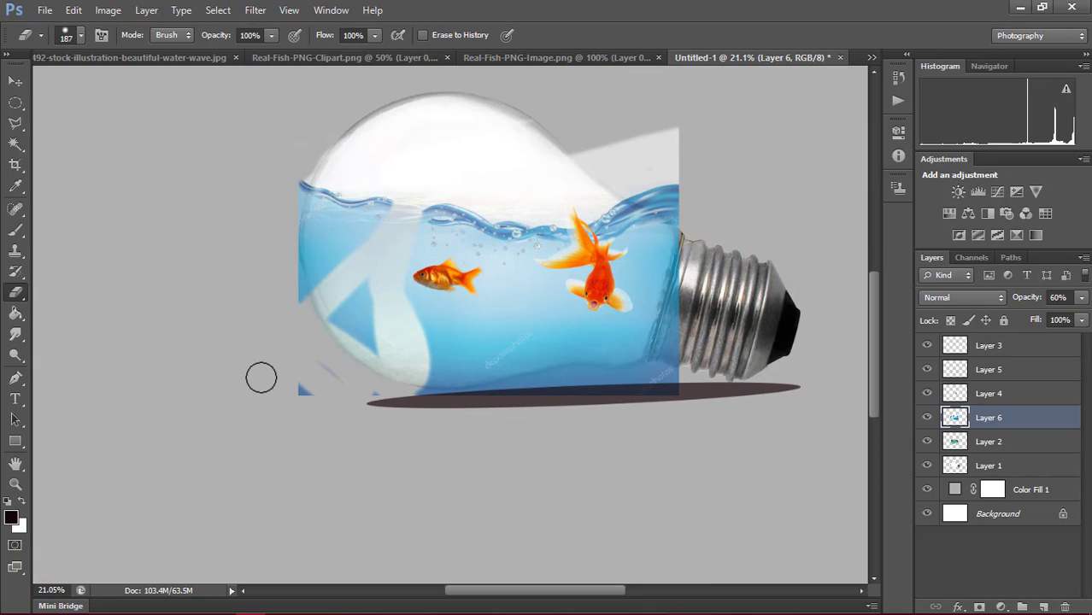
{"action": "key", "text": "ctrl+z"}
{"action": "key", "text": "ctrl+alt+z"}
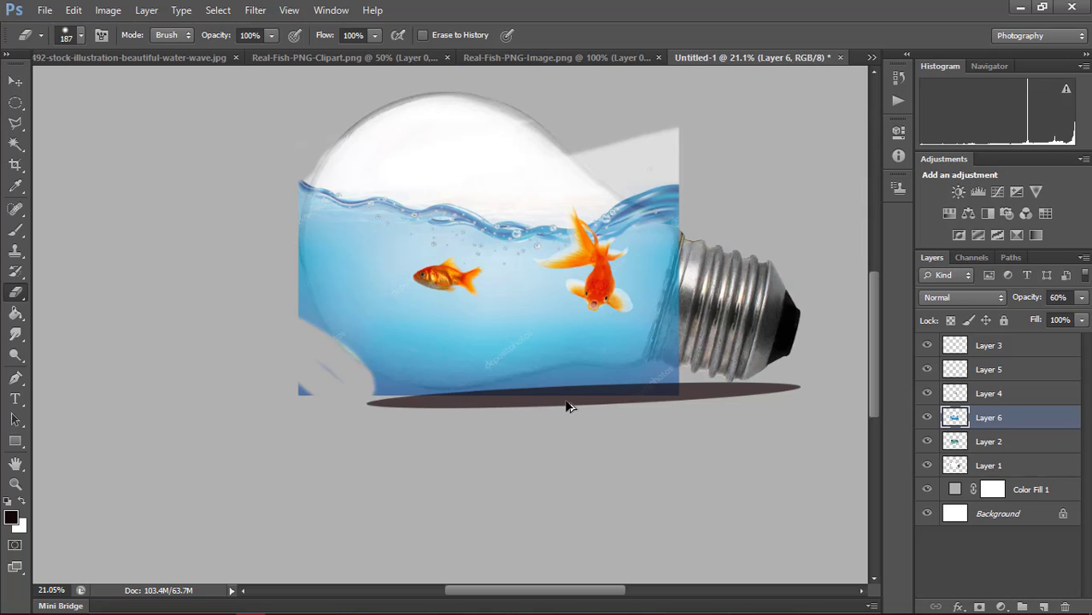
{"action": "key", "text": "ctrl+alt+z"}
{"action": "mouse_move", "coordinate": [696, 151]}
{"action": "left_mouse_down"}
{"action": "mouse_move", "coordinate": [673, 185]}
{"action": "mouse_move", "coordinate": [649, 196]}
{"action": "left_mouse_up"}
{"action": "scroll", "coordinate": [709, 198], "scroll_direction": "up", "scroll_amount": 3}
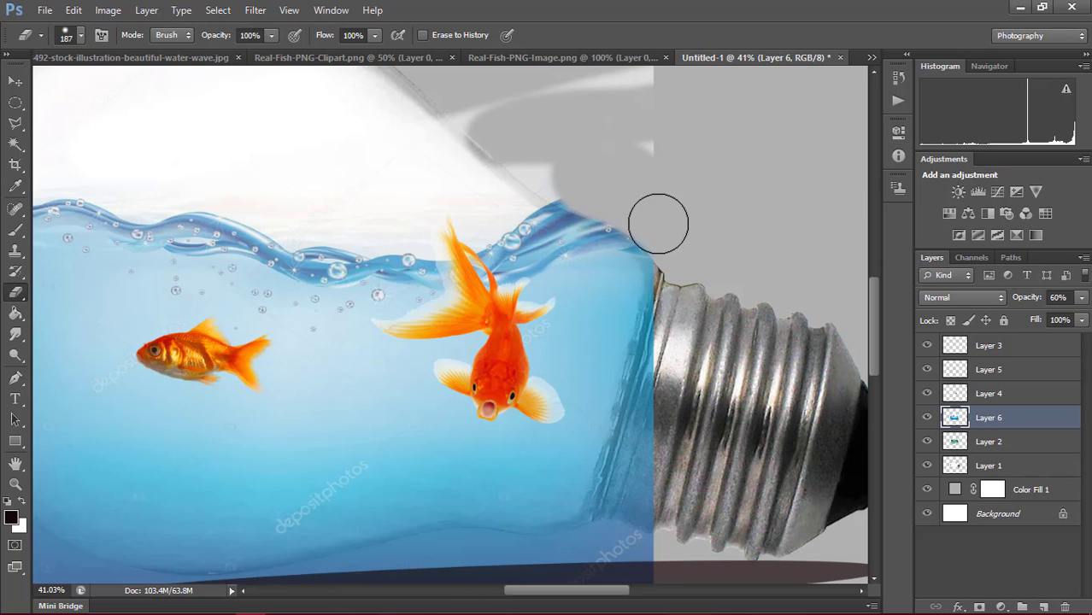
- Erase leftover water at the glass's top-left edge and the white streak across the grey top
{"action": "scroll", "coordinate": [613, 218], "scroll_direction": "up", "scroll_amount": 2}
{"action": "scroll", "coordinate": [613, 218], "scroll_direction": "up", "scroll_amount": 2}
{"action": "scroll", "coordinate": [615, 214], "scroll_direction": "up", "scroll_amount": 2}
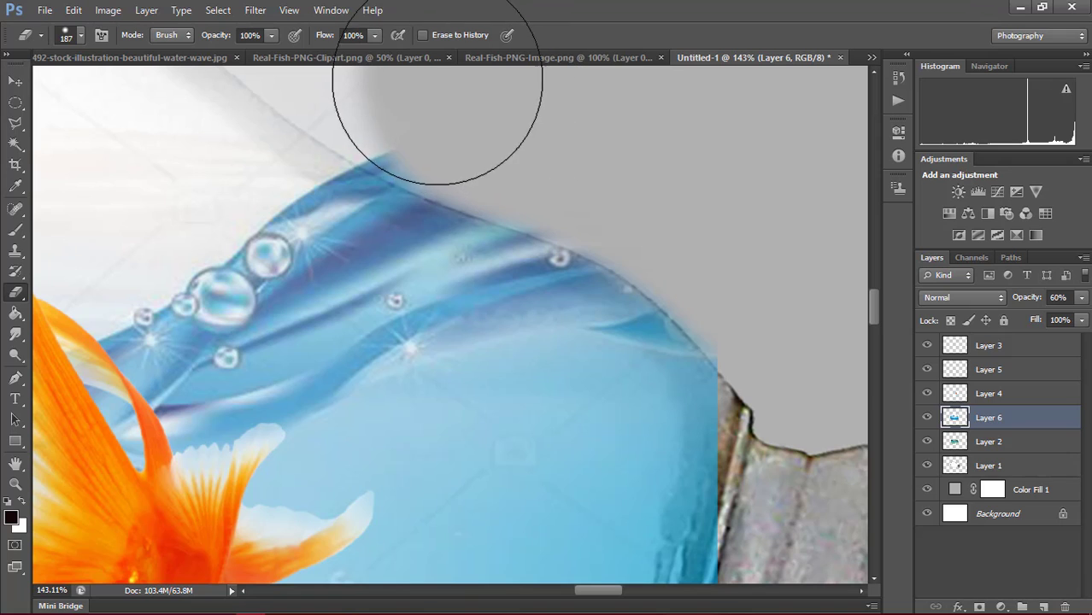
{"action": "left_click_drag", "start_coordinate": [429, 86], "coordinate": [580, 143]}
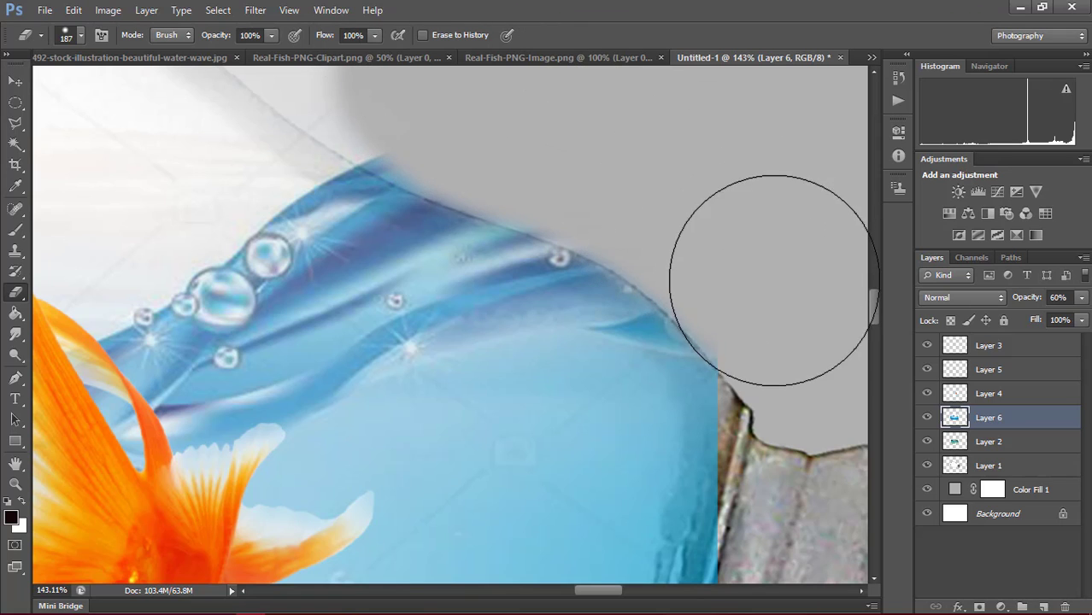
{"action": "scroll", "coordinate": [487, 85], "scroll_direction": "up", "scroll_amount": 2}
{"action": "scroll", "coordinate": [439, 134], "scroll_direction": "up", "scroll_amount": 3}
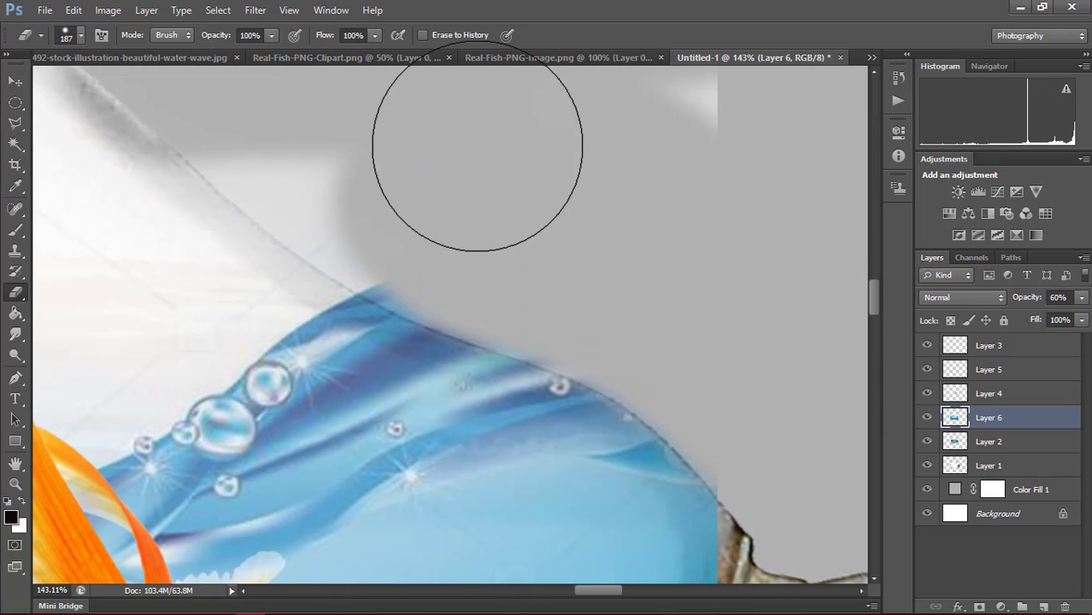
{"action": "scroll", "coordinate": [604, 215], "scroll_direction": "down", "scroll_amount": 5}
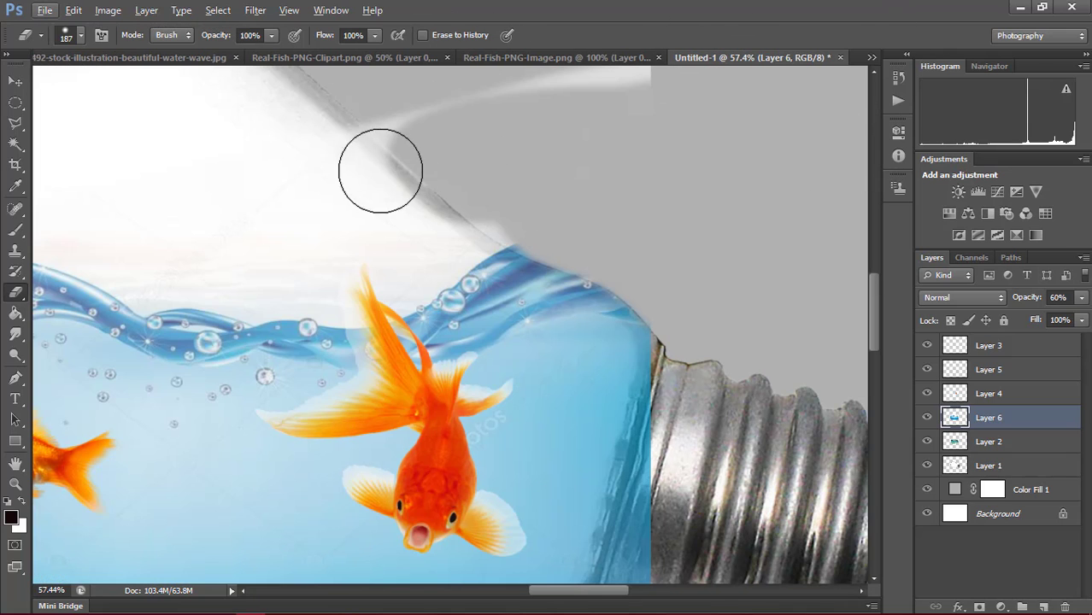
{"action": "left_click_drag", "start_coordinate": [665, 38], "coordinate": [353, 134]}
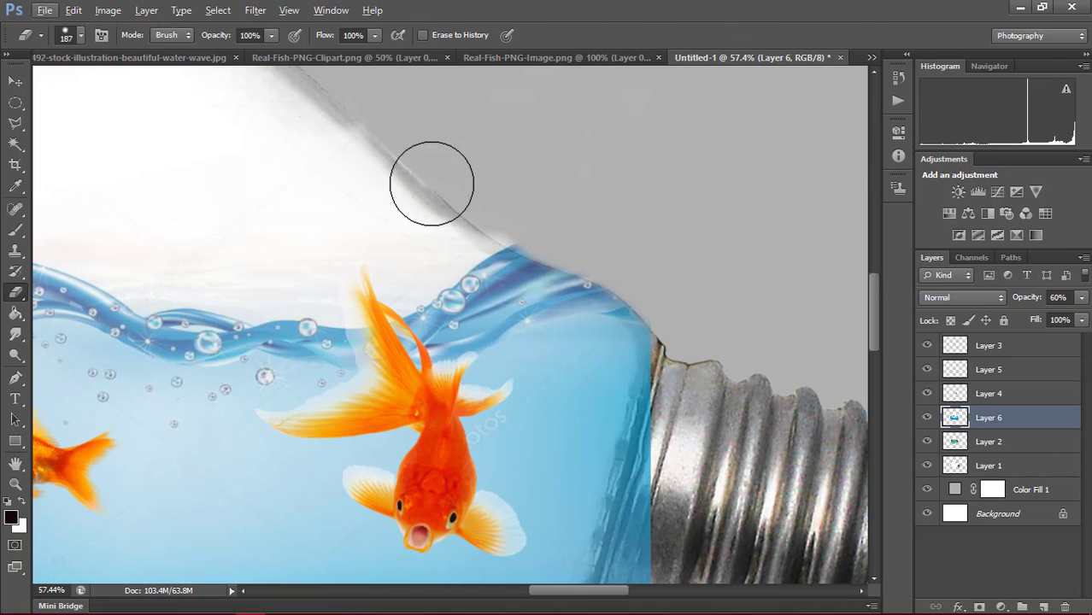
- Erase water overlapping the socket's left and lower-left edges
{"action": "scroll", "coordinate": [424, 319], "scroll_direction": "down", "scroll_amount": 2}
{"action": "scroll", "coordinate": [665, 275], "scroll_direction": "down", "scroll_amount": 2}
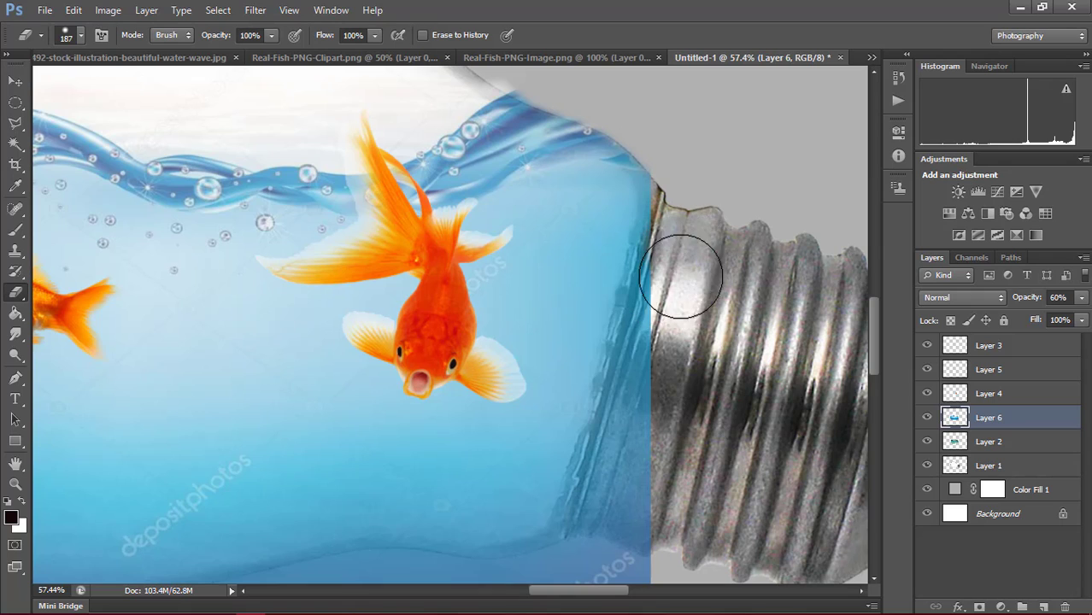
{"action": "left_click_drag", "start_coordinate": [699, 265], "coordinate": [669, 372]}
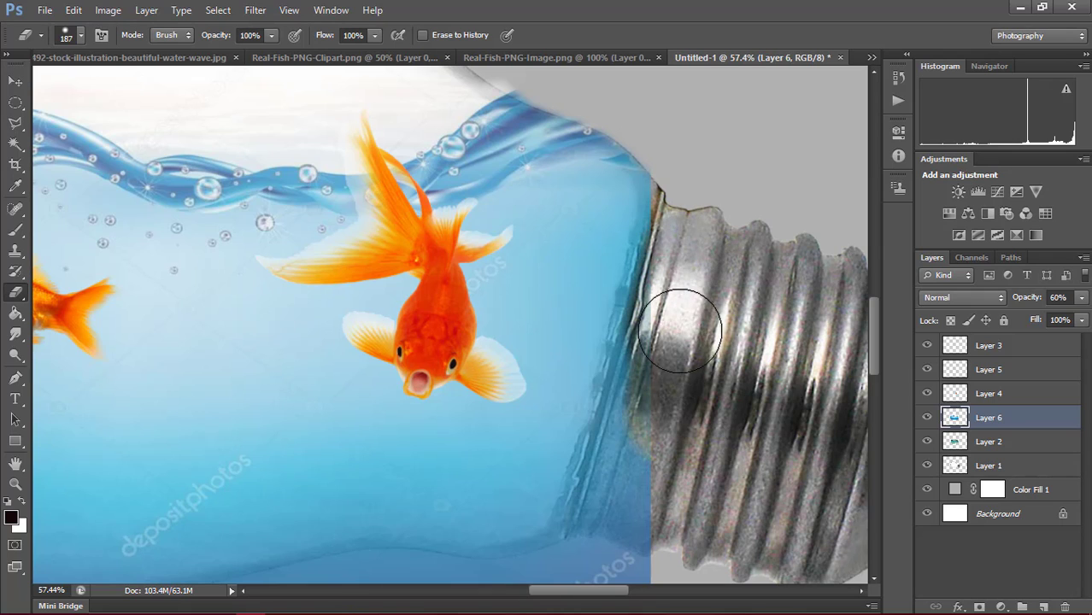
{"action": "scroll", "coordinate": [668, 372], "scroll_direction": "down", "scroll_amount": 2}
{"action": "scroll", "coordinate": [671, 342], "scroll_direction": "down", "scroll_amount": 1}
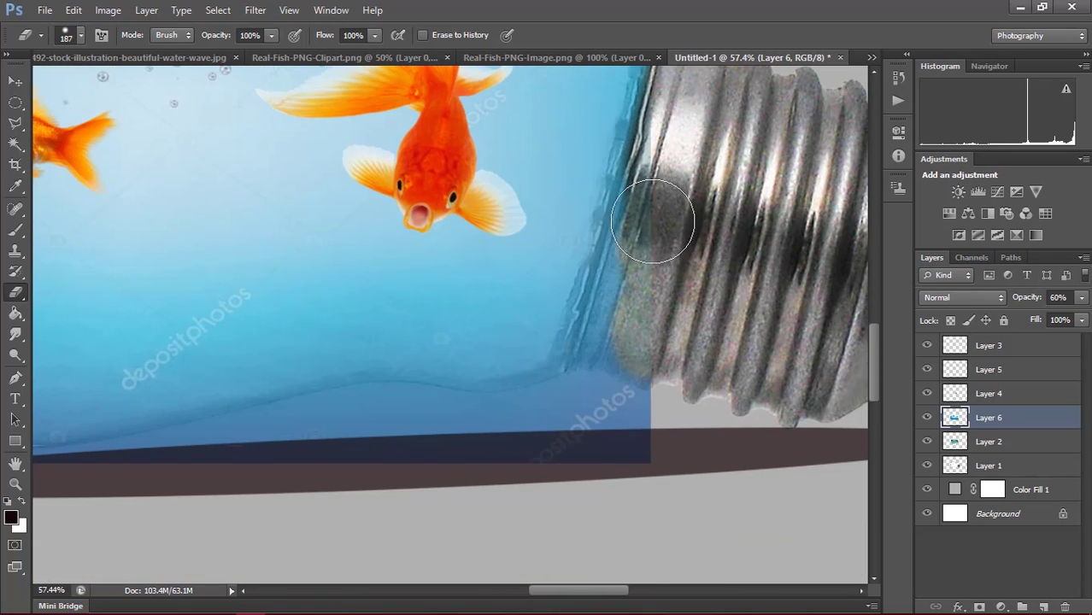
{"action": "left_click_drag", "start_coordinate": [671, 215], "coordinate": [625, 417]}
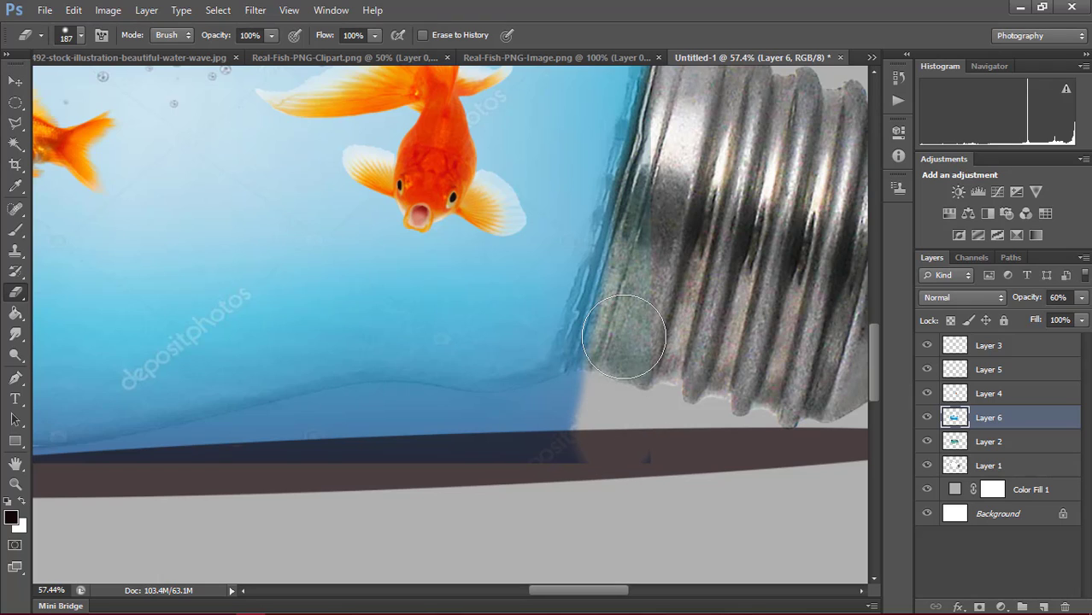
{"action": "mouse_move", "coordinate": [624, 337]}
{"action": "left_mouse_down"}
{"action": "mouse_move", "coordinate": [566, 409]}
{"action": "mouse_move", "coordinate": [581, 409]}
{"action": "mouse_move", "coordinate": [546, 432]}
{"action": "mouse_move", "coordinate": [561, 425]}
{"action": "mouse_move", "coordinate": [471, 435]}
{"action": "mouse_move", "coordinate": [358, 417]}
{"action": "mouse_move", "coordinate": [307, 431]}
{"action": "mouse_move", "coordinate": [318, 453]}
{"action": "mouse_move", "coordinate": [90, 464]}
{"action": "left_mouse_up"}
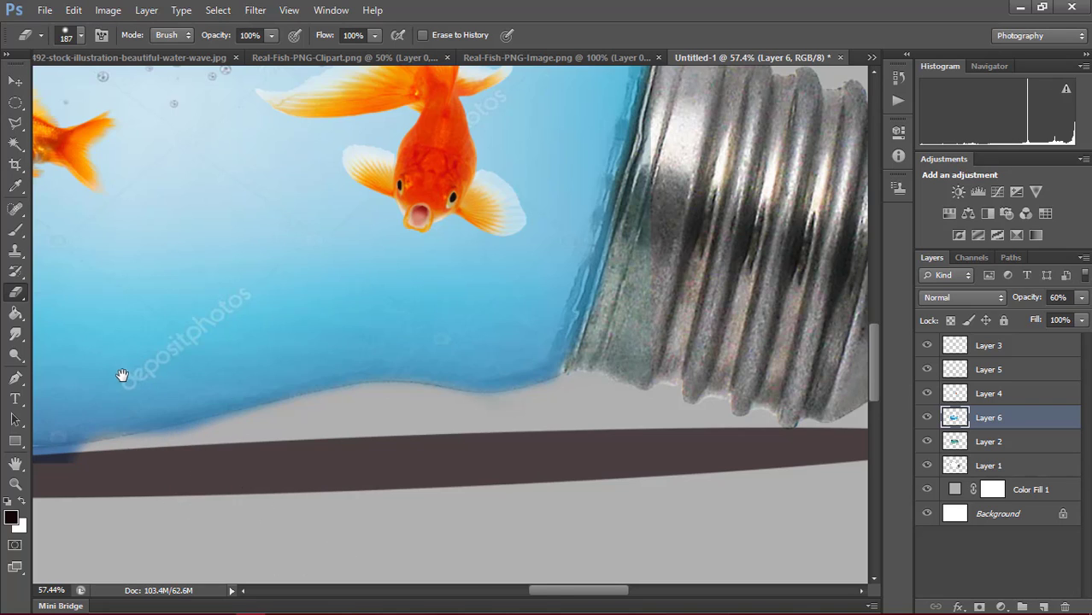
- Erase blue spilling past the bulb's lower-left edge and smooth the left edge into a curve
{"action": "mouse_move", "coordinate": [122, 372]}
{"action": "left_mouse_down"}
{"action": "mouse_move", "coordinate": [598, 372]}
{"action": "mouse_move", "coordinate": [607, 360]}
{"action": "left_mouse_up"}
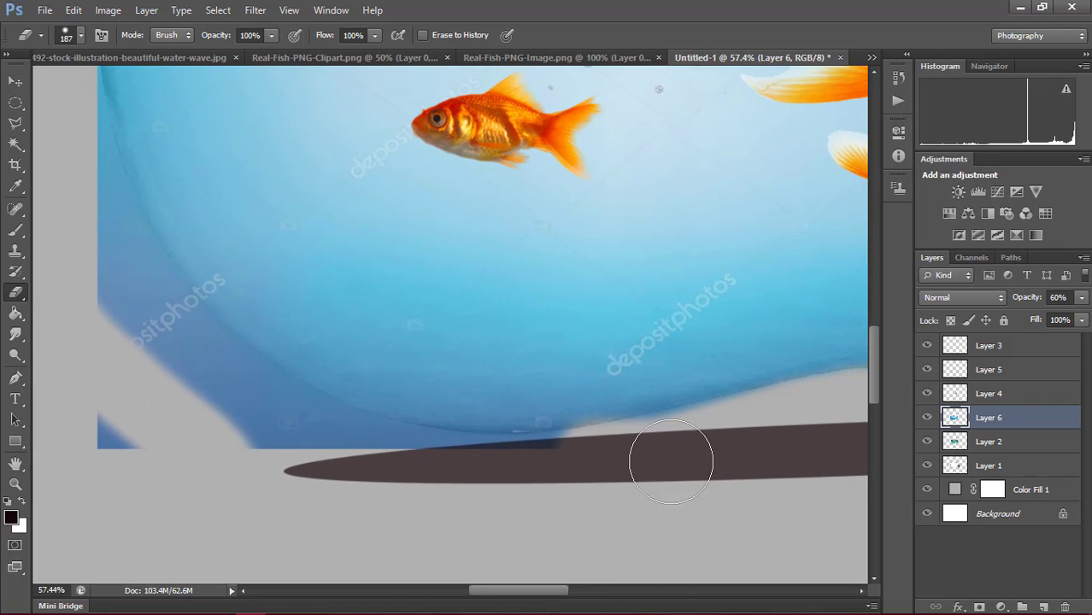
{"action": "mouse_move", "coordinate": [564, 473]}
{"action": "left_mouse_down"}
{"action": "mouse_move", "coordinate": [377, 452]}
{"action": "mouse_move", "coordinate": [223, 393]}
{"action": "mouse_move", "coordinate": [108, 434]}
{"action": "left_mouse_up"}
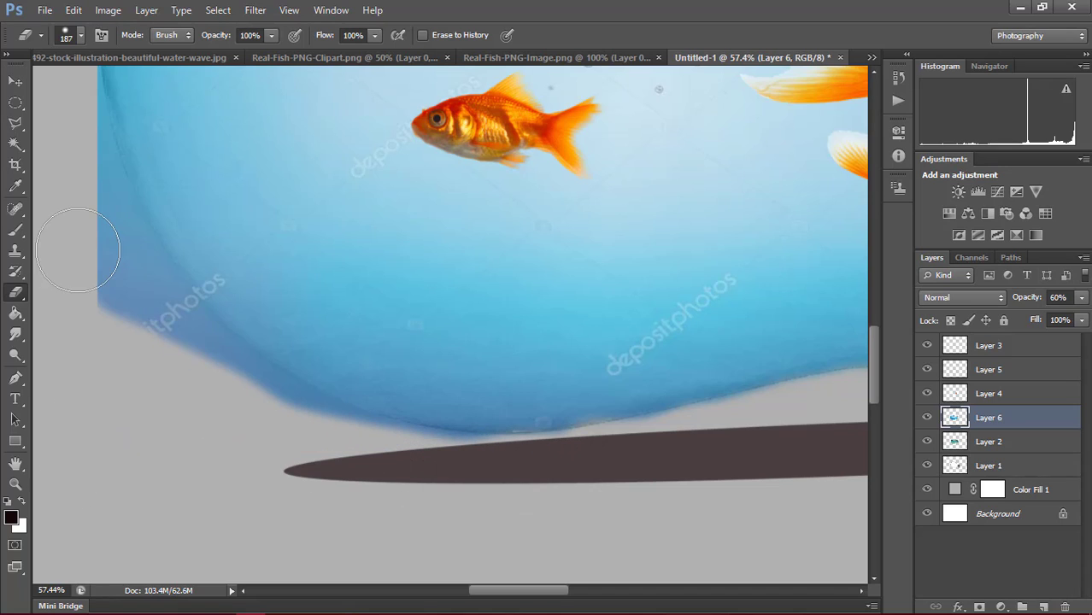
{"action": "mouse_move", "coordinate": [78, 251]}
{"action": "left_mouse_down"}
{"action": "mouse_move", "coordinate": [100, 330]}
{"action": "mouse_move", "coordinate": [123, 292]}
{"action": "mouse_move", "coordinate": [275, 420]}
{"action": "mouse_move", "coordinate": [392, 469]}
{"action": "left_mouse_up"}
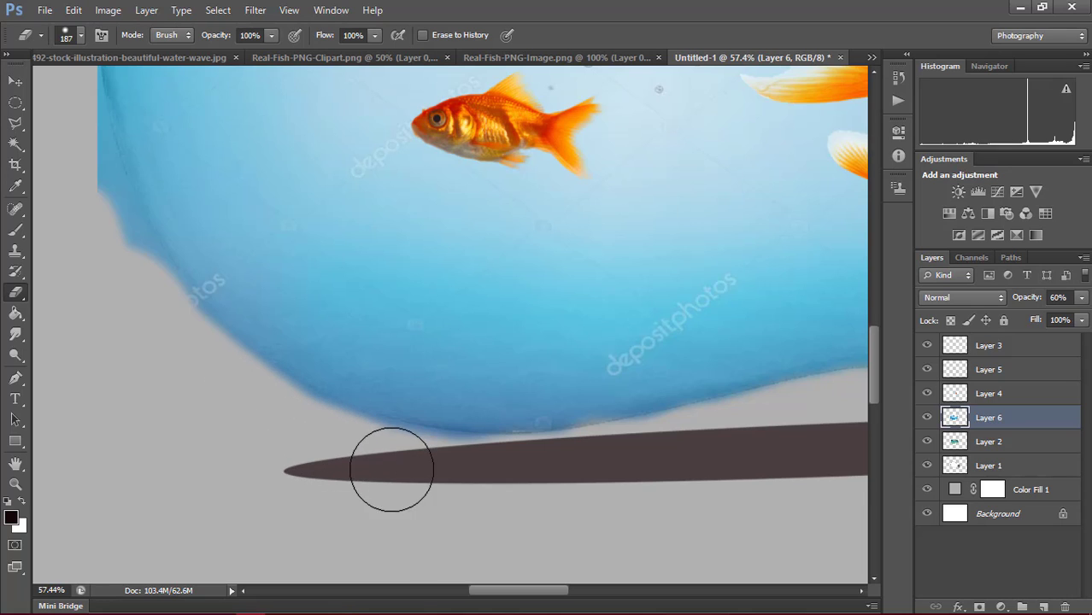
{"action": "left_click_drag", "start_coordinate": [209, 173], "coordinate": [395, 273]}
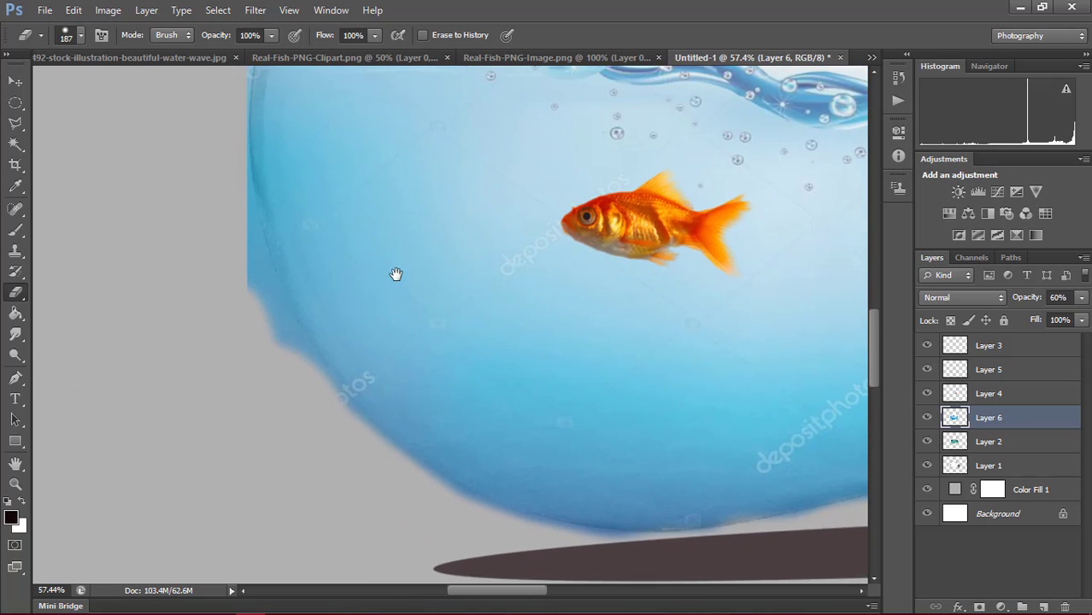
{"action": "mouse_move", "coordinate": [278, 232]}
{"action": "left_mouse_down"}
{"action": "mouse_move", "coordinate": [297, 305]}
{"action": "mouse_move", "coordinate": [348, 397]}
{"action": "left_mouse_up"}
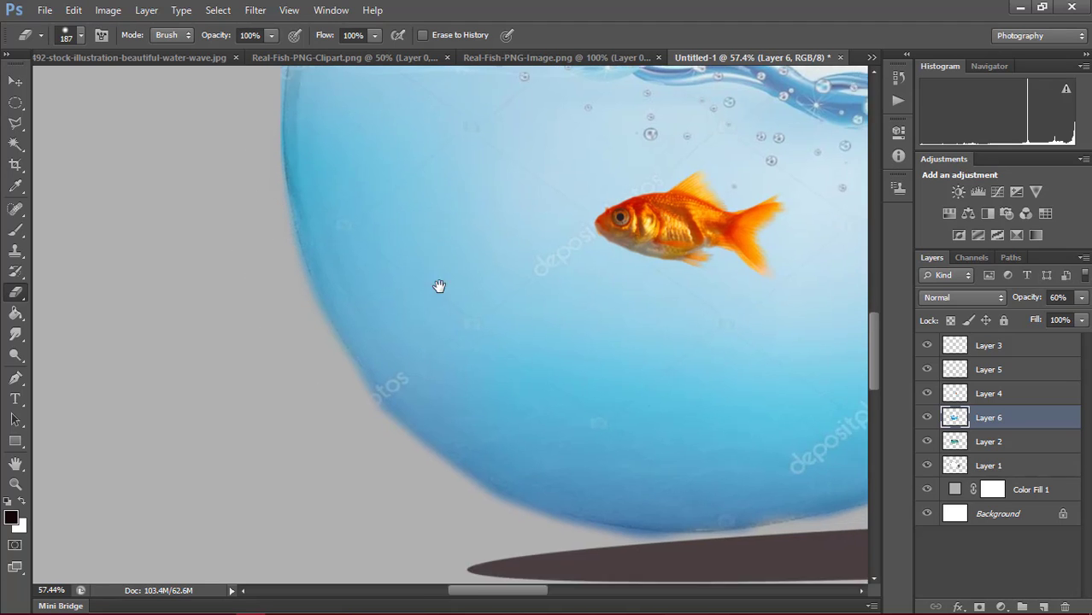
- Pan down and zoom out to check the whole bulb
{"action": "left_click_drag", "start_coordinate": [494, 344], "coordinate": [407, 200]}
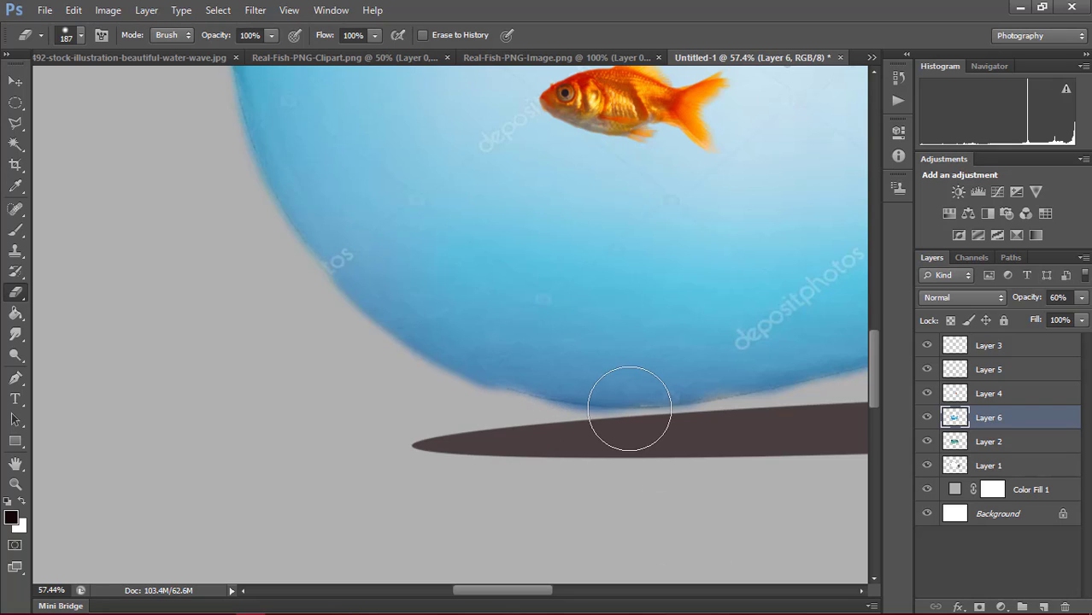
{"action": "scroll", "coordinate": [628, 393], "scroll_direction": "down", "scroll_amount": 3, "text": "alt"}
{"action": "scroll", "coordinate": [564, 379], "scroll_direction": "down", "scroll_amount": 3, "text": "alt"}
{"action": "scroll", "coordinate": [593, 378], "scroll_direction": "down", "scroll_amount": 1, "text": "alt"}
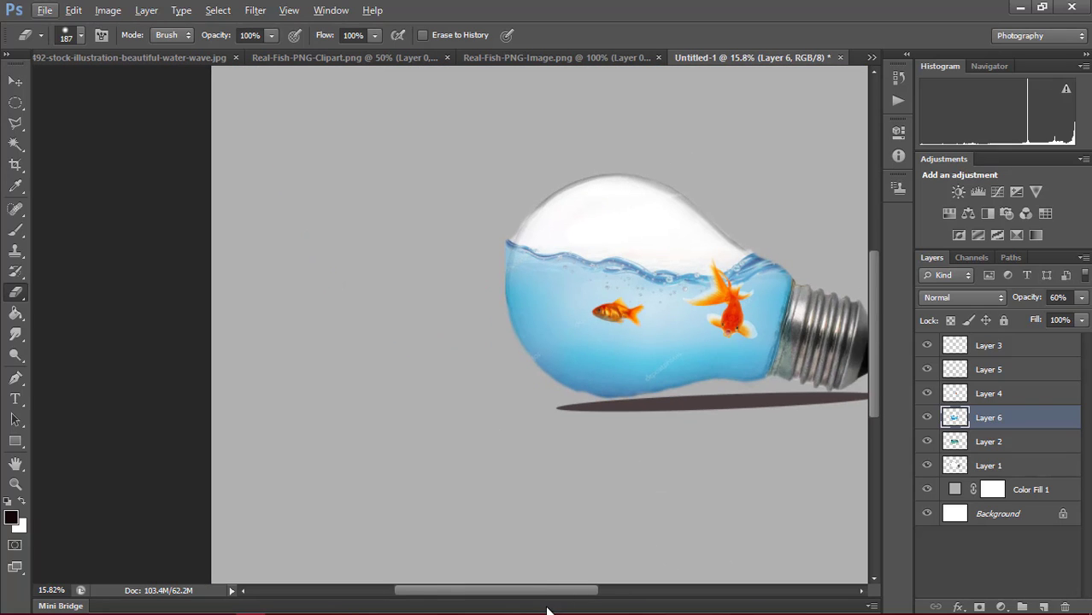
{"action": "left_click_drag", "start_coordinate": [552, 591], "coordinate": [590, 590]}
{"action": "scroll", "coordinate": [483, 427], "scroll_direction": "up", "scroll_amount": 5, "text": "alt"}
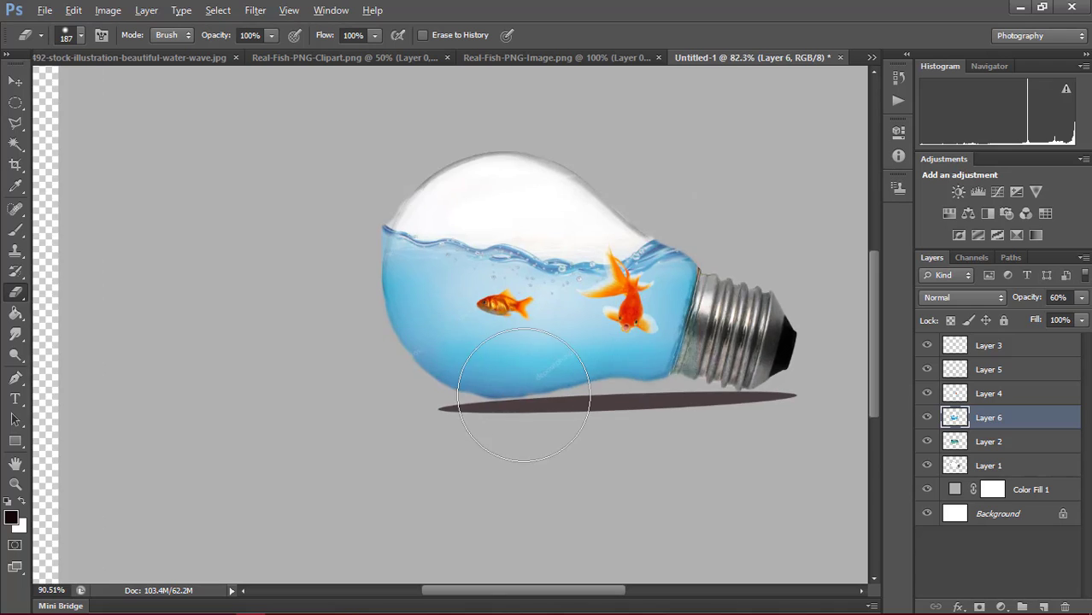
{"action": "scroll", "coordinate": [524, 395], "scroll_direction": "up", "scroll_amount": 7, "text": "alt"}
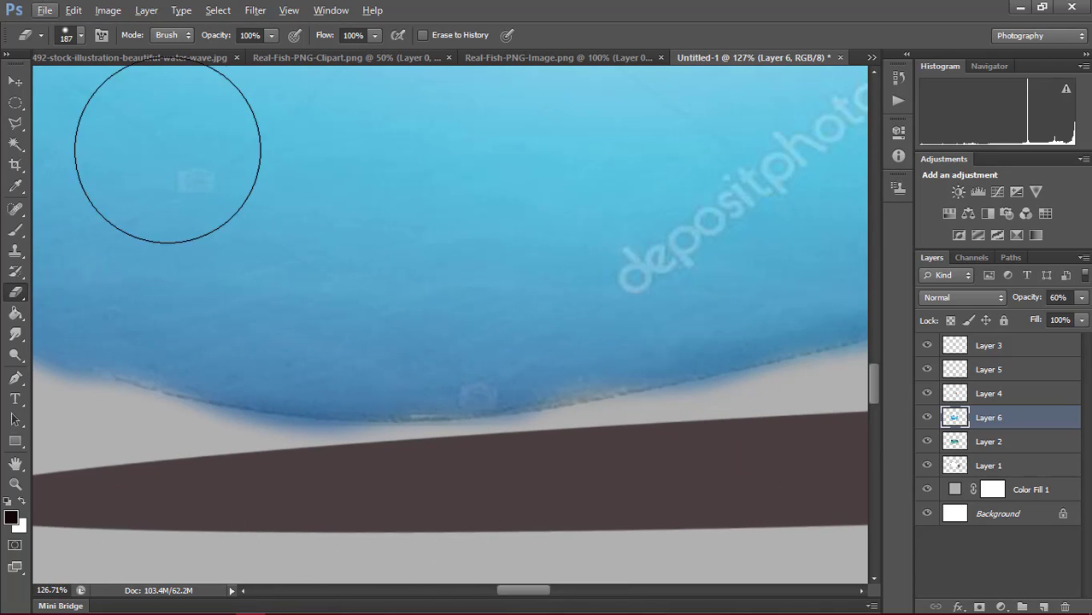
- Set the Eraser opacity to 67% in the options bar and zoom out to review
{"action": "left_click", "coordinate": [78, 36]}
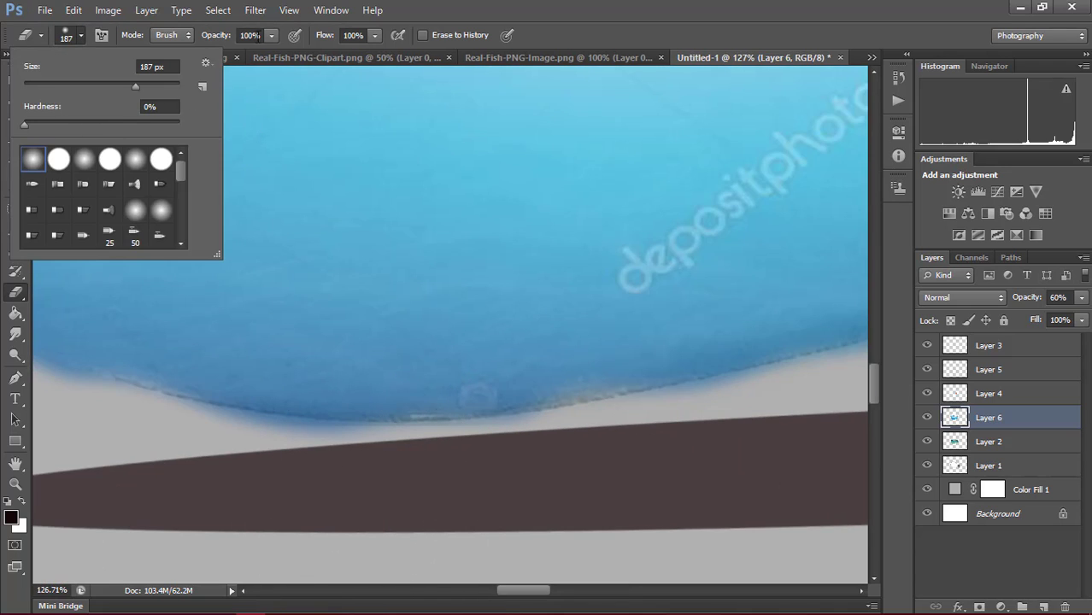
{"action": "key", "text": "Return"}
{"action": "left_click", "coordinate": [250, 35]}
{"action": "type", "text": "67"}
{"action": "scroll", "coordinate": [279, 408], "scroll_direction": "down", "scroll_amount": 3}
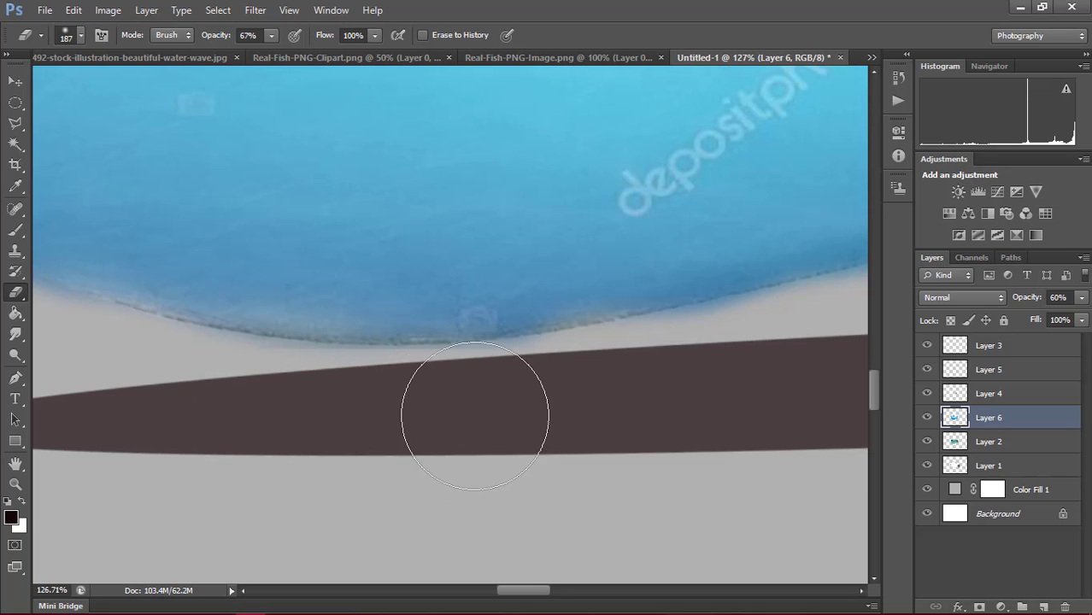
{"action": "scroll", "coordinate": [469, 353], "scroll_direction": "down", "scroll_amount": 3}
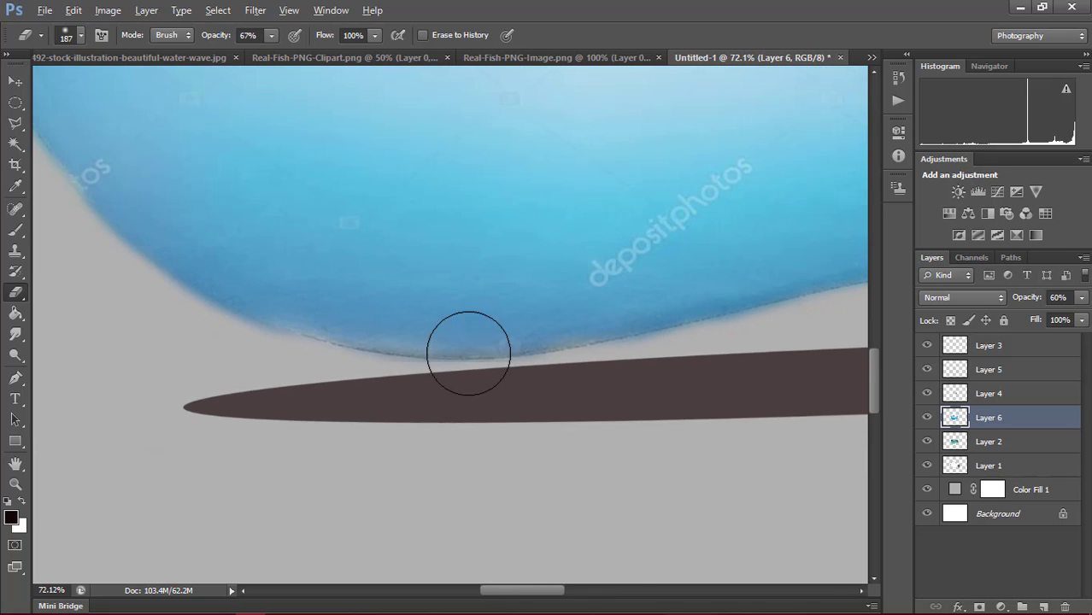
{"action": "scroll", "coordinate": [468, 353], "scroll_direction": "down", "scroll_amount": 1}
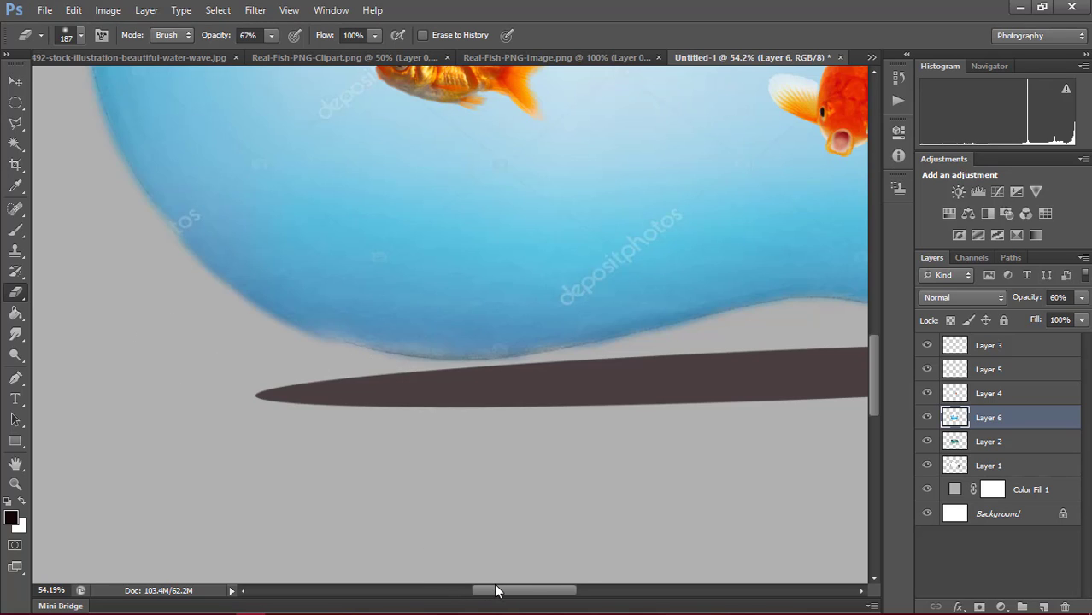
{"action": "left_click_drag", "start_coordinate": [496, 592], "coordinate": [480, 592]}
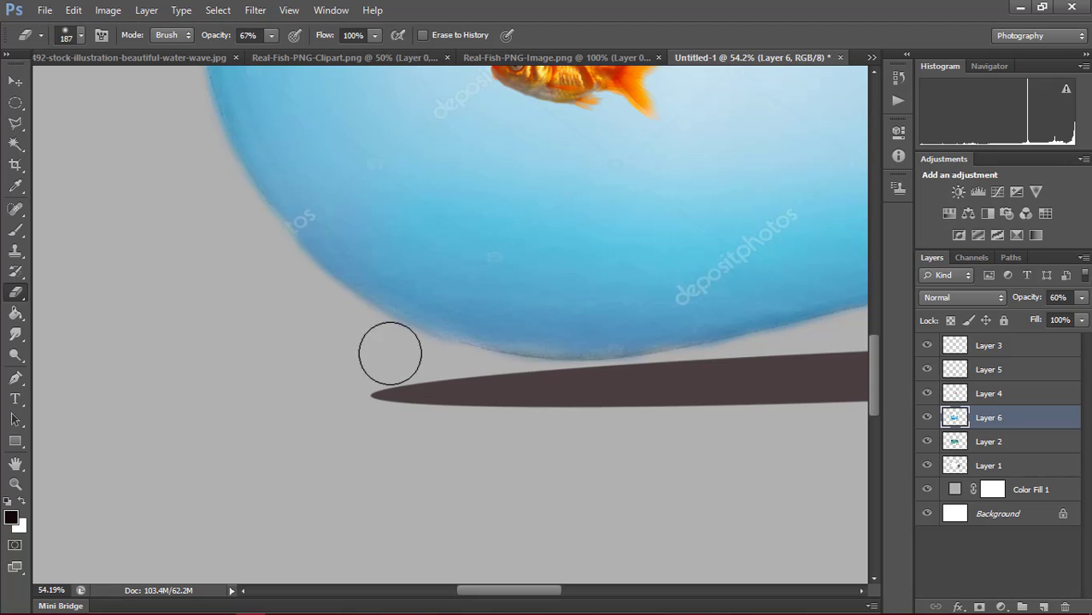
{"action": "scroll", "coordinate": [157, 258], "scroll_direction": "up", "scroll_amount": 2}
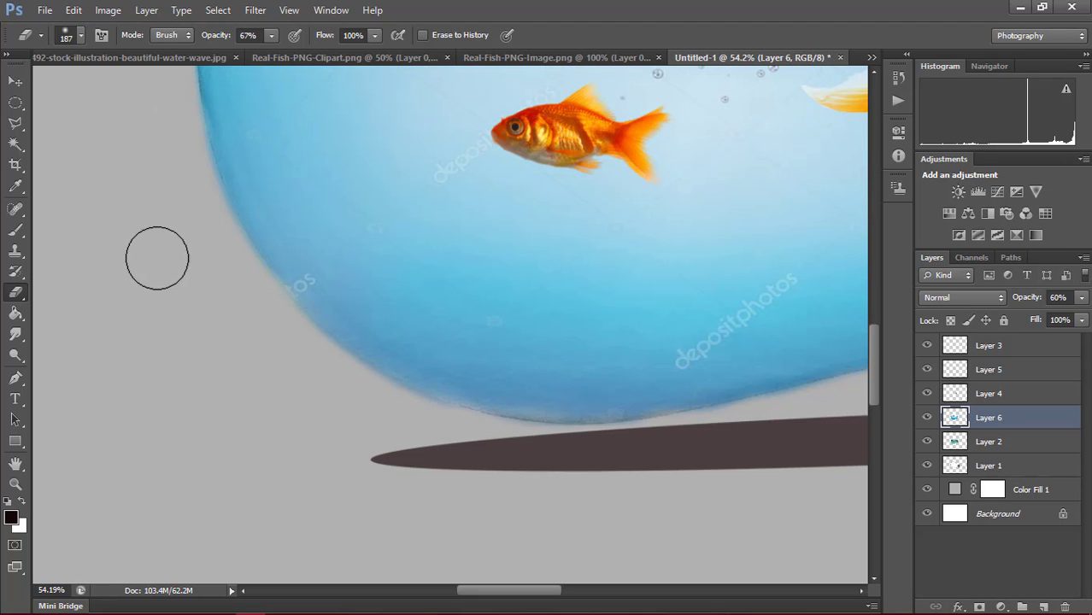
{"action": "scroll", "coordinate": [203, 244], "scroll_direction": "down", "scroll_amount": 1}
{"action": "scroll", "coordinate": [243, 243], "scroll_direction": "down", "scroll_amount": 1}
- Softly erase the left tip of the wave's upper edge
{"action": "scroll", "coordinate": [278, 264], "scroll_direction": "down", "scroll_amount": 1}
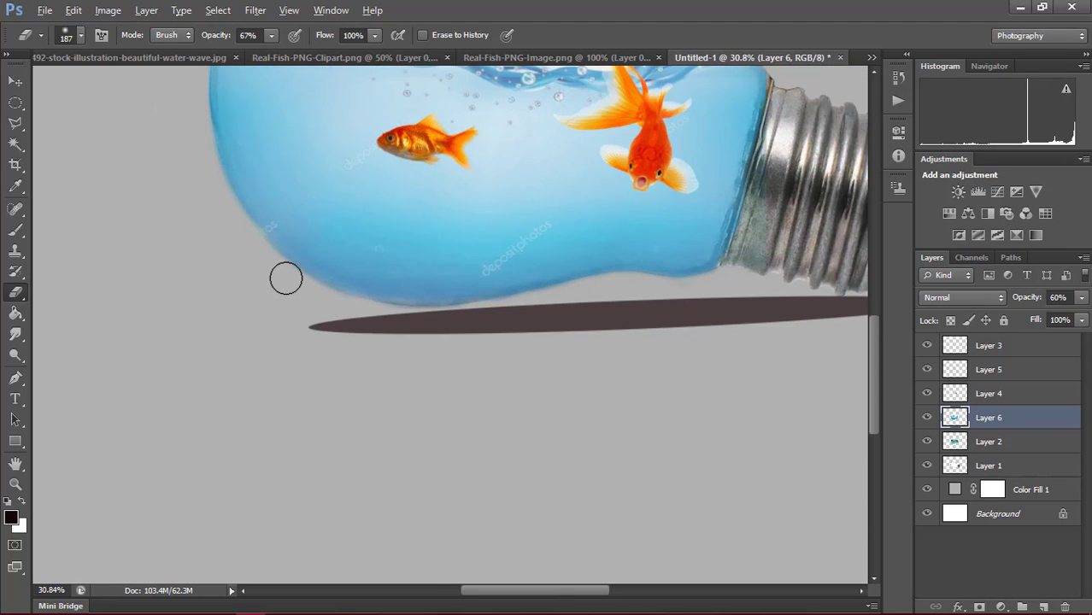
{"action": "scroll", "coordinate": [308, 276], "scroll_direction": "down", "scroll_amount": 1}
{"action": "scroll", "coordinate": [204, 126], "scroll_direction": "up", "scroll_amount": 1}
{"action": "scroll", "coordinate": [257, 103], "scroll_direction": "up", "scroll_amount": 2}
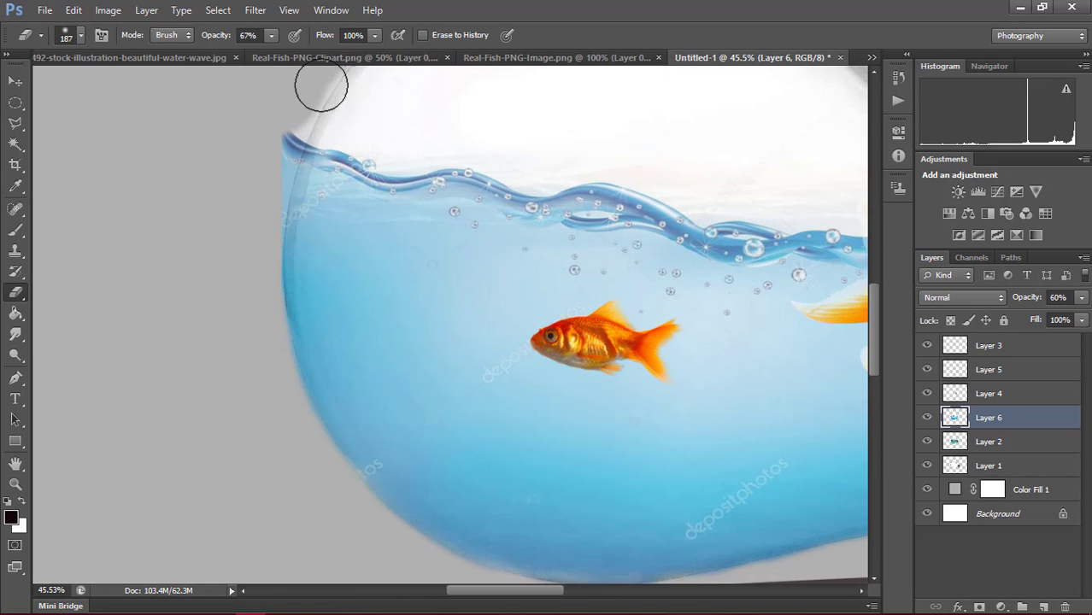
{"action": "left_click_drag", "start_coordinate": [282, 152], "coordinate": [277, 162]}
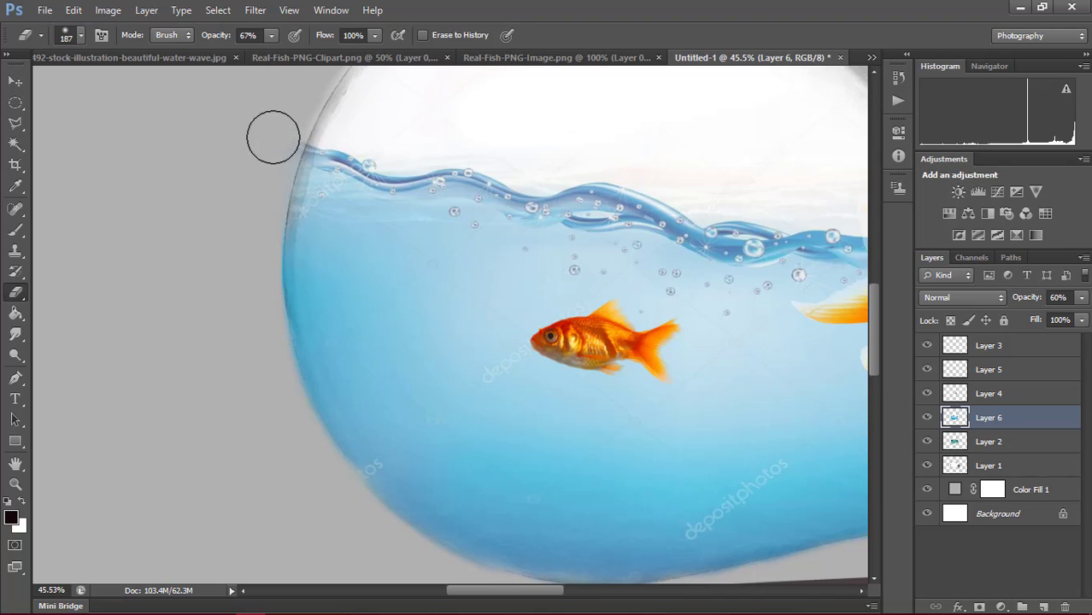
- Zoom out and scroll so the whole bulb, including its metal base, is visible
{"action": "scroll", "coordinate": [370, 204], "scroll_direction": "up", "scroll_amount": 2}
{"action": "scroll", "coordinate": [419, 160], "scroll_direction": "up", "scroll_amount": 1}
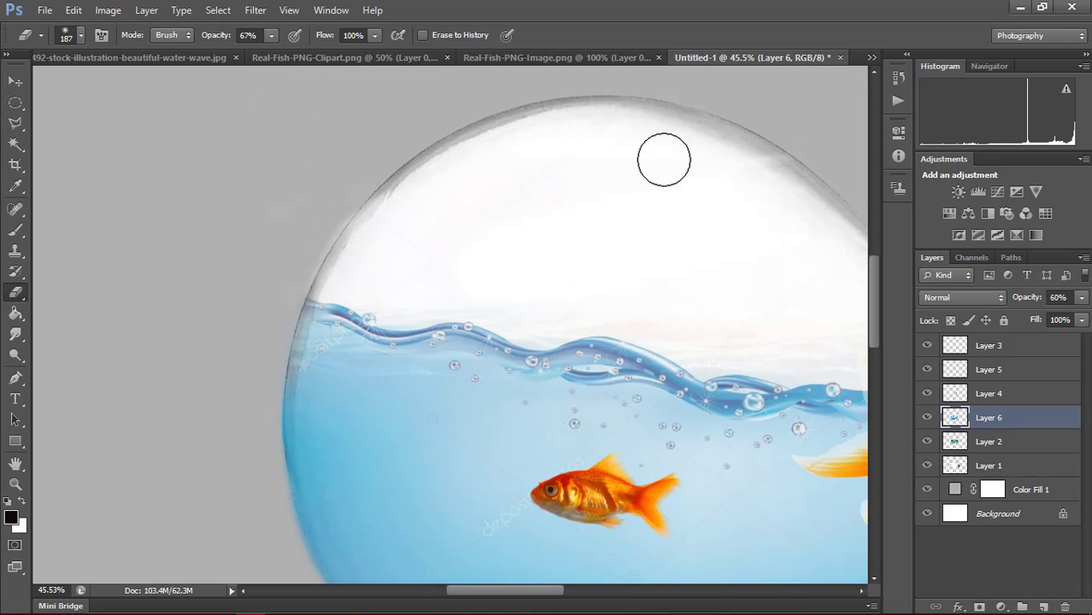
{"action": "scroll", "coordinate": [555, 266], "scroll_direction": "down", "scroll_amount": 1}
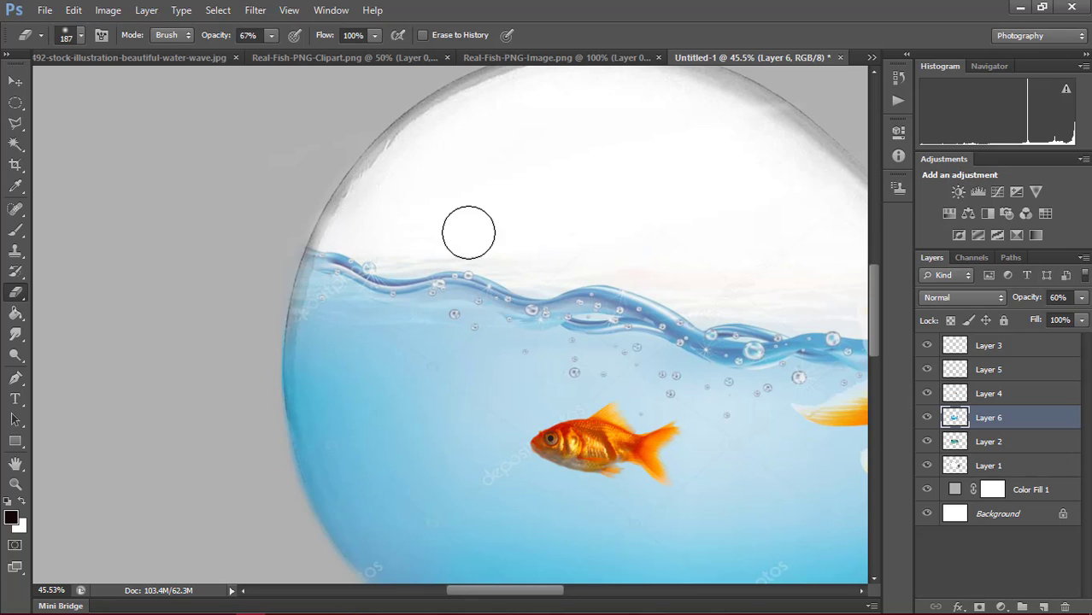
{"action": "scroll", "coordinate": [574, 253], "scroll_direction": "down", "scroll_amount": 3}
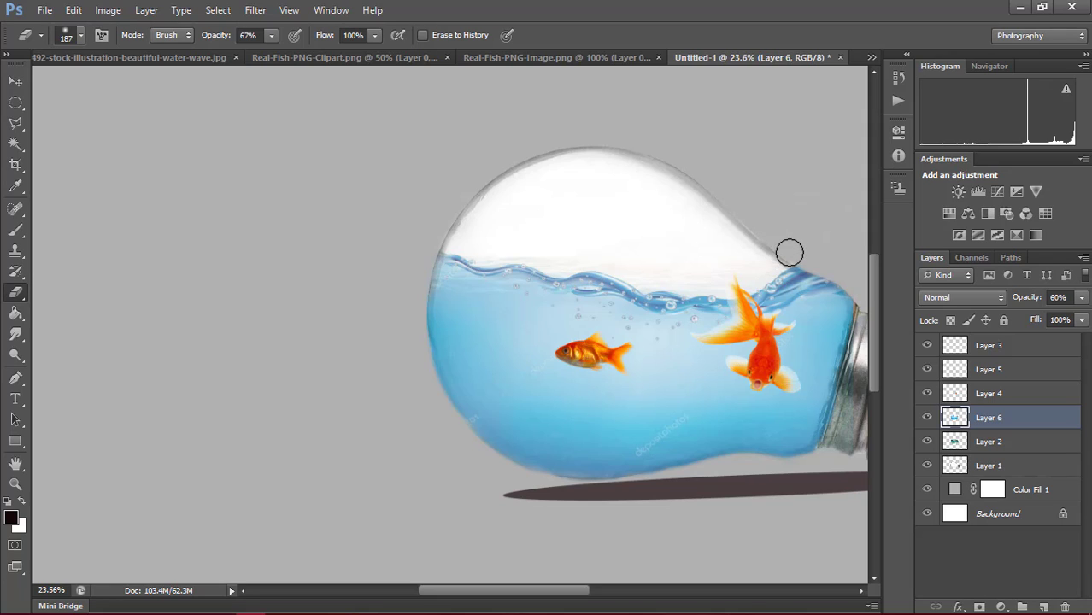
{"action": "scroll", "coordinate": [646, 390], "scroll_direction": "down", "scroll_amount": 2}
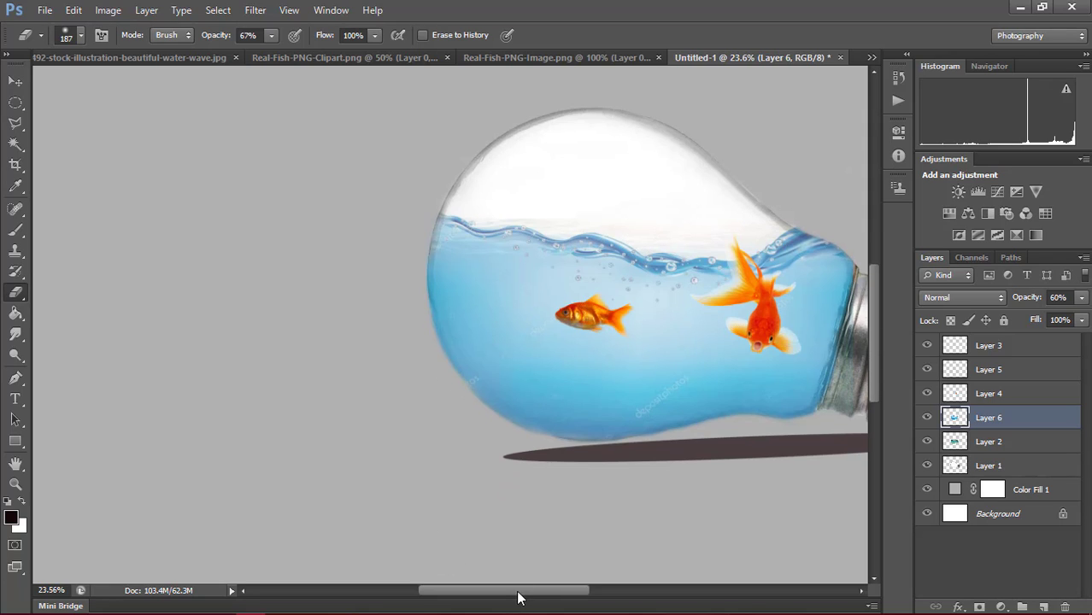
{"action": "left_click_drag", "start_coordinate": [516, 591], "coordinate": [555, 587]}
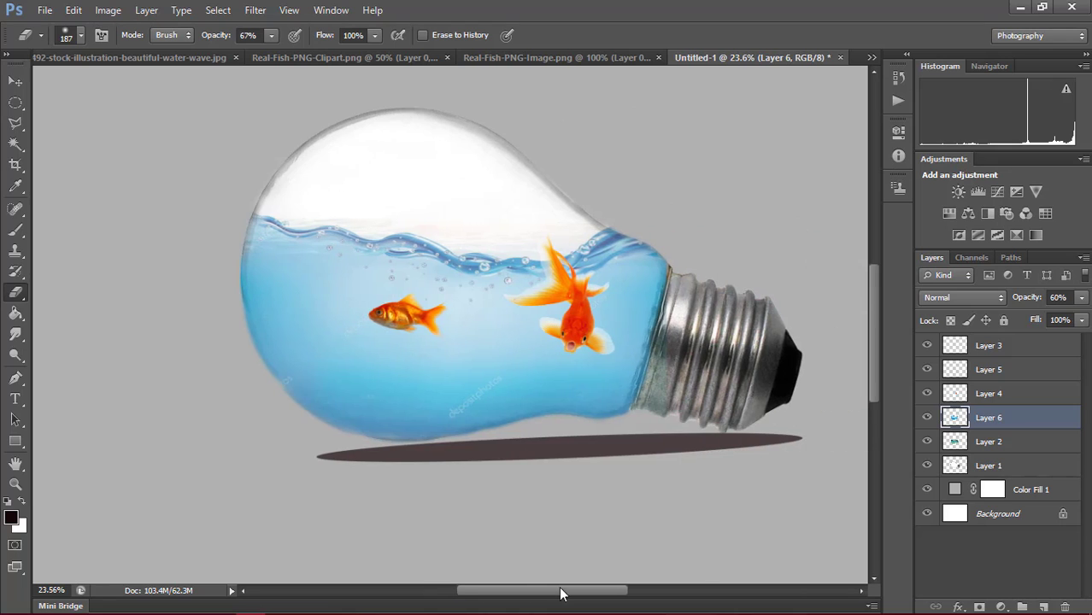
{"action": "left_click", "coordinate": [15, 81]}
- Switch to the Spot Healing Brush, zoom to 73%, and heal the watermark below the goldfish
{"action": "left_click", "coordinate": [15, 123]}
{"action": "left_click", "coordinate": [15, 185]}
{"action": "left_click", "coordinate": [15, 208]}
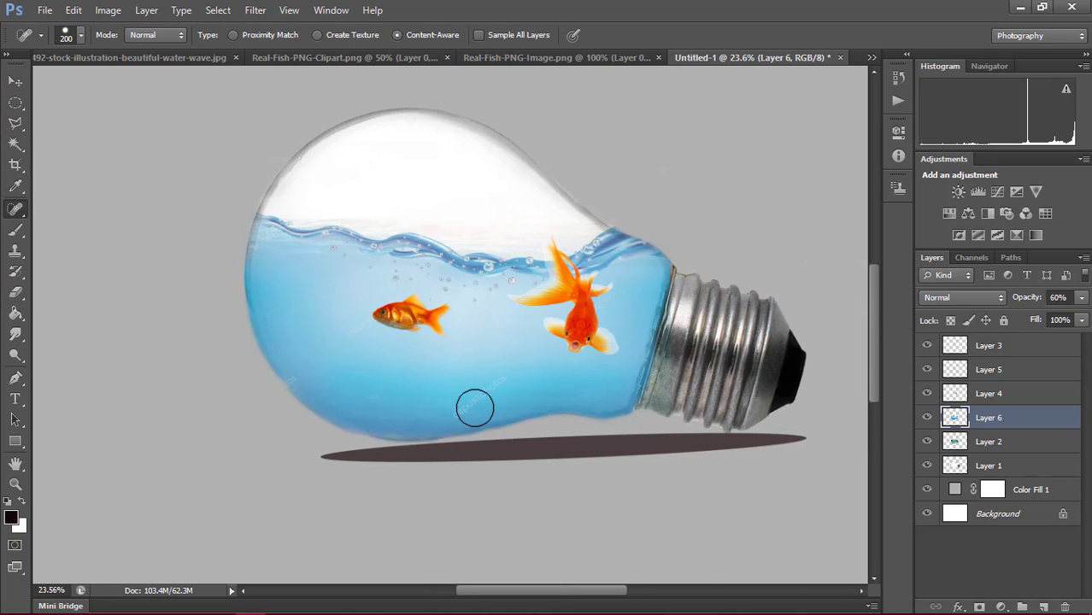
{"action": "scroll", "coordinate": [475, 408], "scroll_direction": "up", "scroll_amount": 2}
{"action": "scroll", "coordinate": [487, 397], "scroll_direction": "up", "scroll_amount": 1}
{"action": "scroll", "coordinate": [530, 359], "scroll_direction": "up", "scroll_amount": 2}
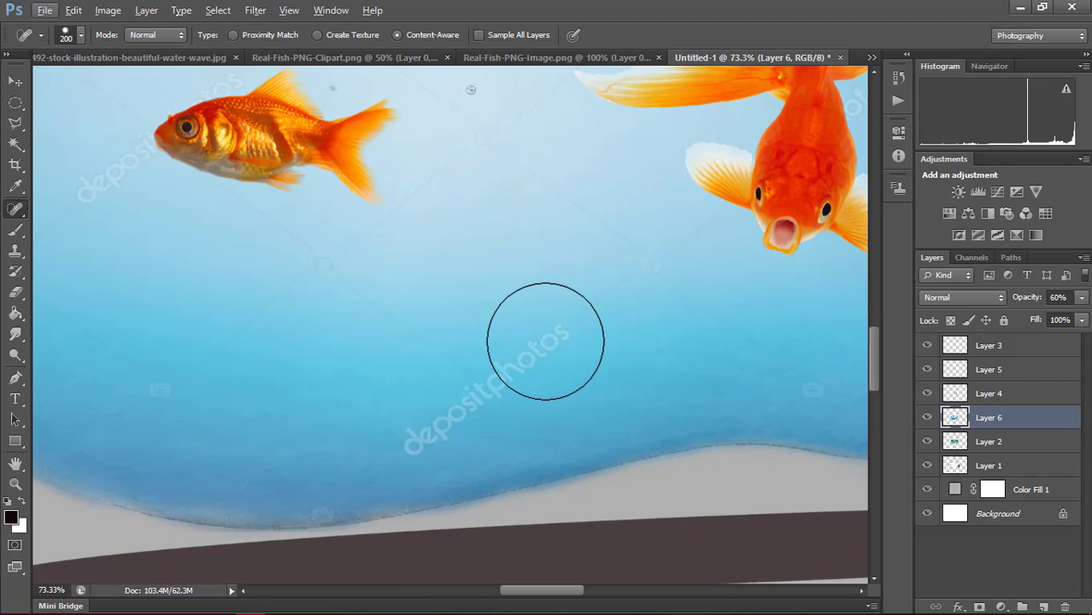
{"action": "mouse_move", "coordinate": [545, 341]}
{"action": "left_mouse_down"}
{"action": "mouse_move", "coordinate": [441, 395]}
{"action": "mouse_move", "coordinate": [427, 420]}
{"action": "left_mouse_up"}
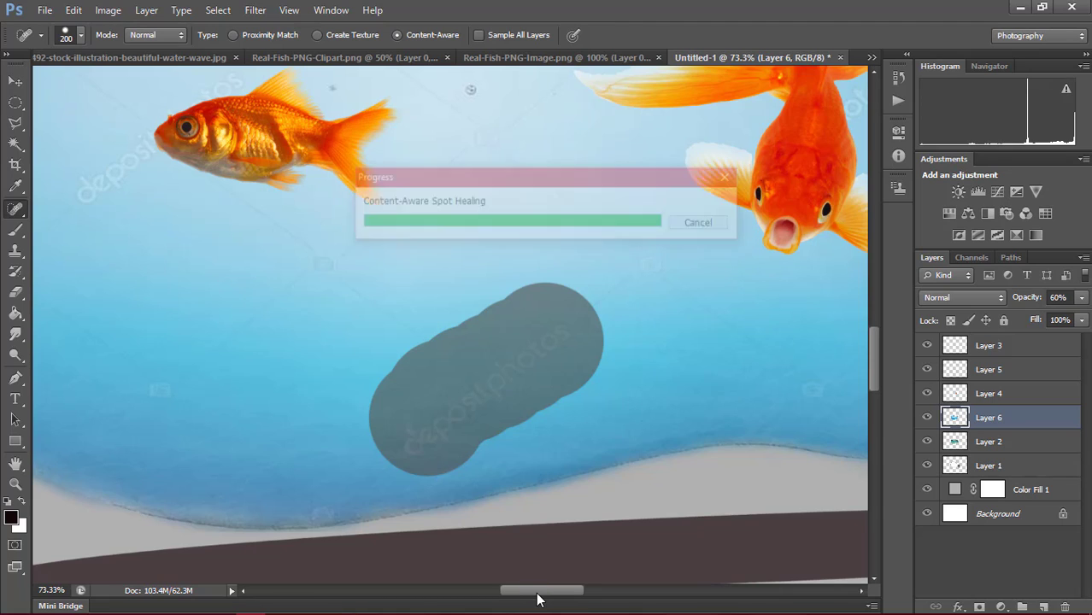
- Heal watermark spots in the water and lower left, then shift the water layer down-right
{"action": "left_click_drag", "start_coordinate": [534, 589], "coordinate": [514, 590]}
{"action": "left_click", "coordinate": [286, 190]}
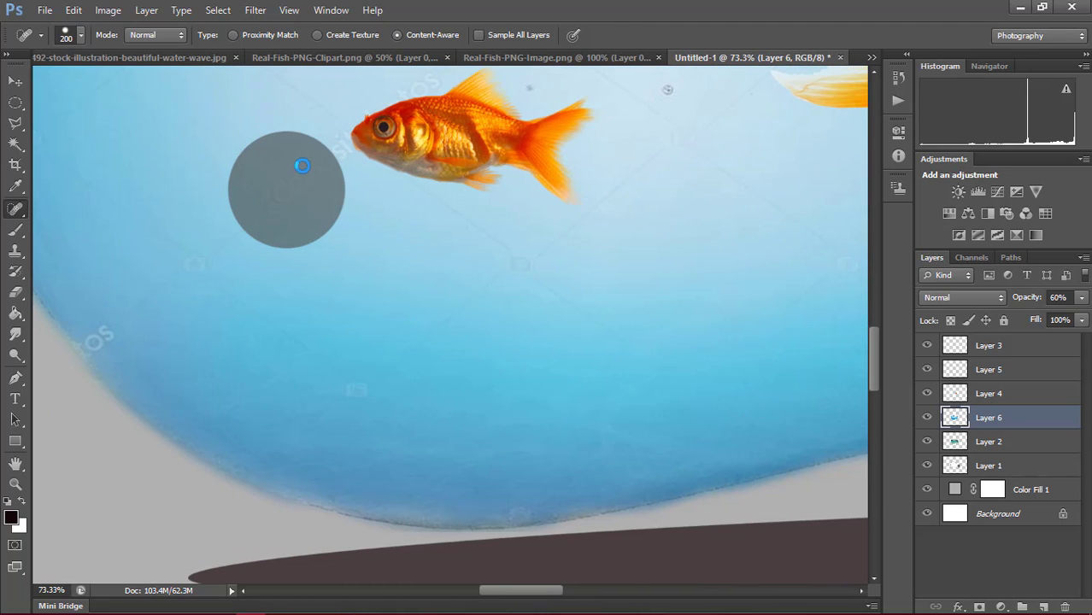
{"action": "left_click", "coordinate": [112, 325]}
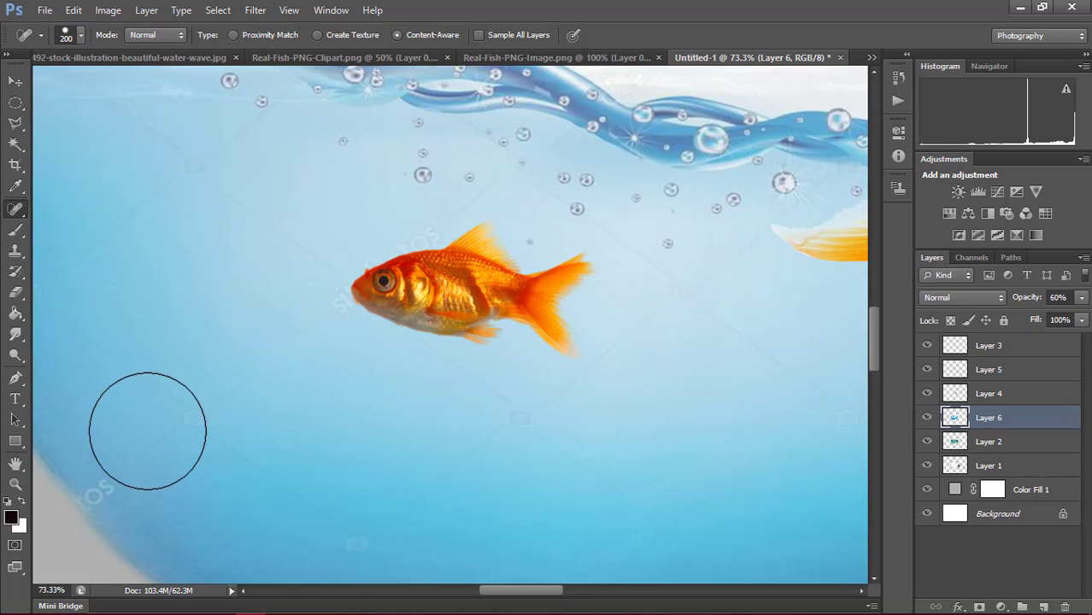
{"action": "left_click", "coordinate": [128, 466]}
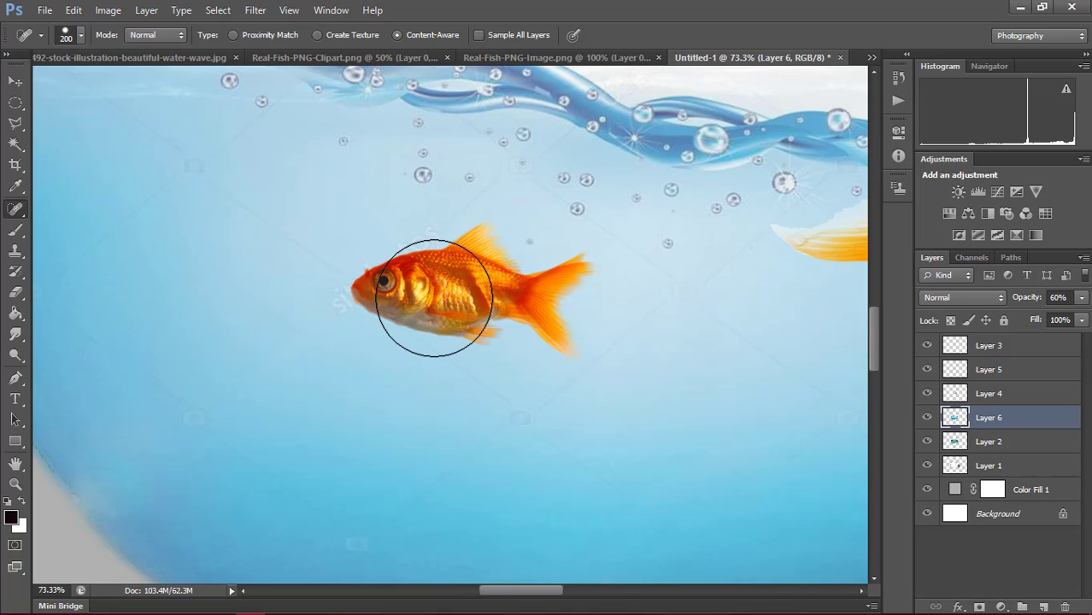
{"action": "key", "text": "v"}
{"action": "left_click_drag", "start_coordinate": [368, 247], "coordinate": [471, 301]}
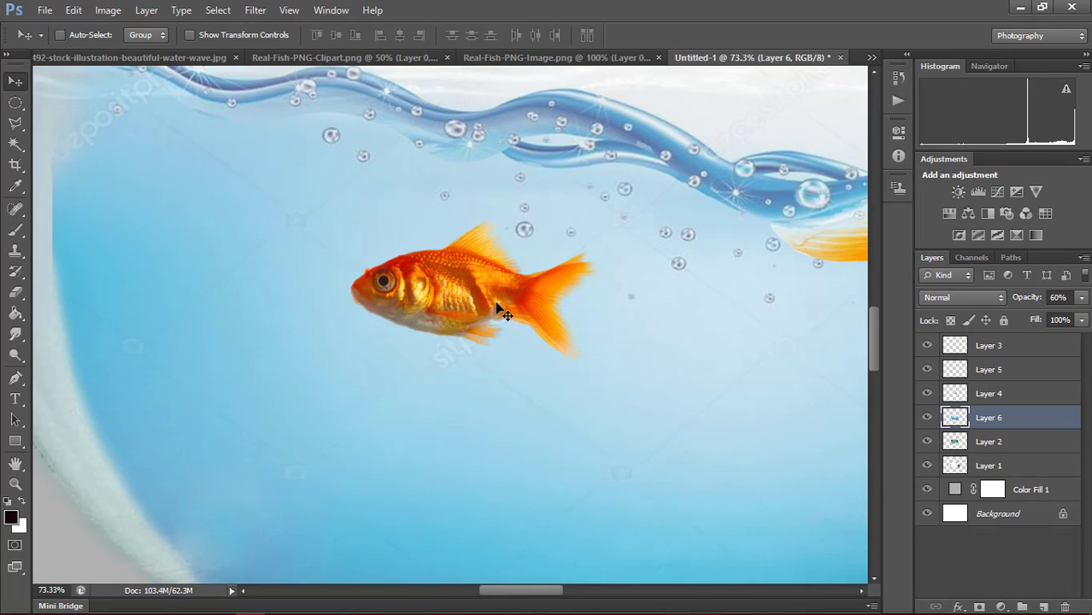
- Undo the water layer move and drag both goldfish layers (Layer 4 and Layer 5) lower
{"action": "key", "text": "ctrl+z"}
{"action": "left_click", "coordinate": [982, 395]}
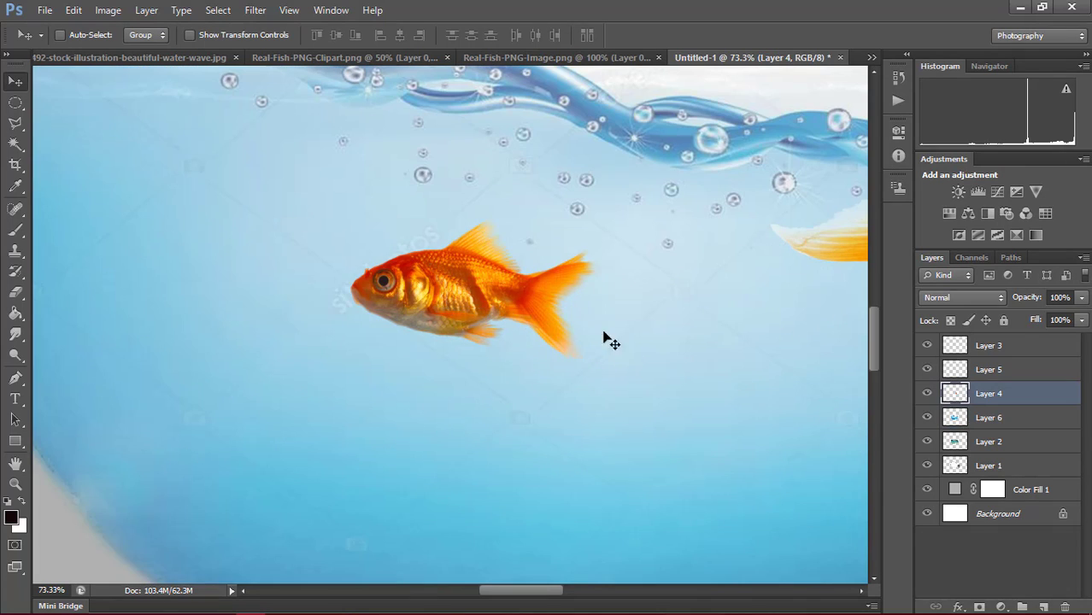
{"action": "mouse_move", "coordinate": [471, 295]}
{"action": "left_mouse_down"}
{"action": "mouse_move", "coordinate": [471, 335]}
{"action": "mouse_move", "coordinate": [534, 406]}
{"action": "left_mouse_up"}
{"action": "left_click", "coordinate": [573, 305], "text": "ctrl"}
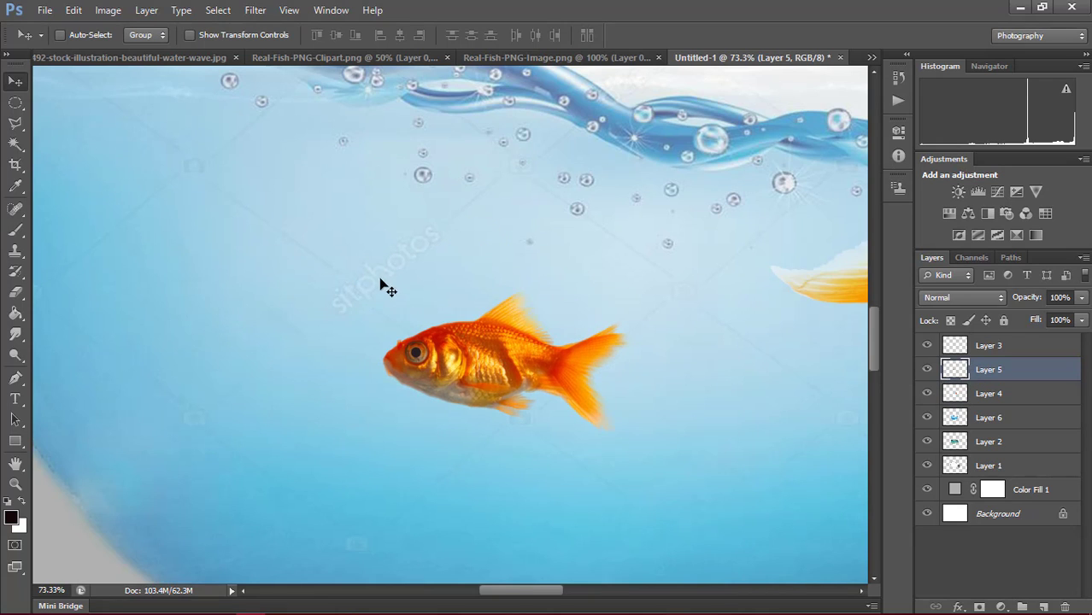
- Spot-heal the watermark above the small goldfish at brush size 100, then reselect Layer 6
{"action": "left_click", "coordinate": [21, 212]}
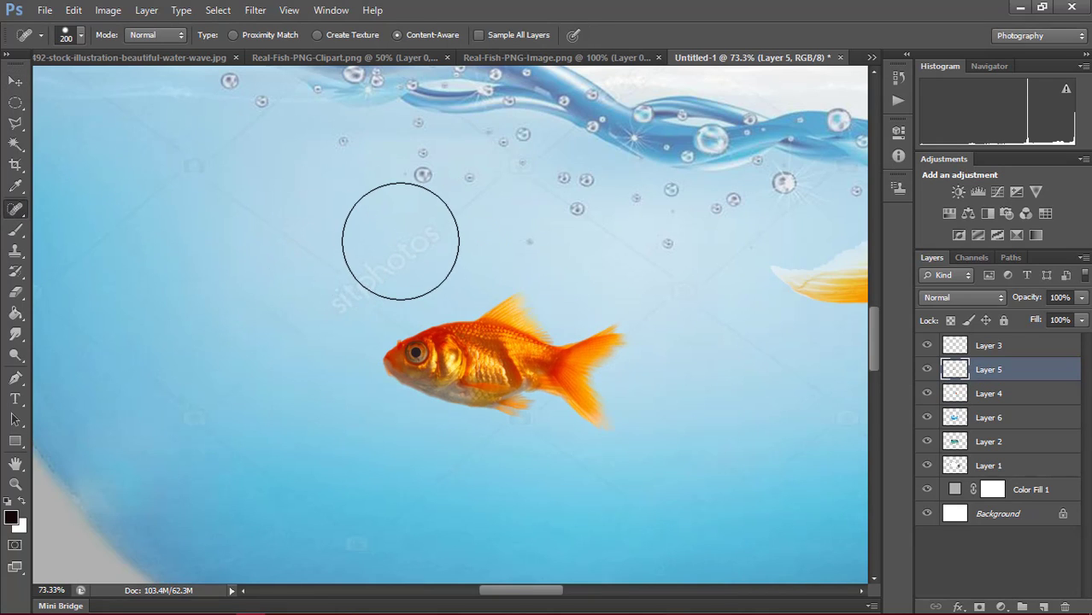
{"action": "key", "text": "bracketleft"}
{"action": "key", "text": "bracketleft"}
{"action": "key", "text": "bracketleft"}
{"action": "key", "text": "bracketleft"}
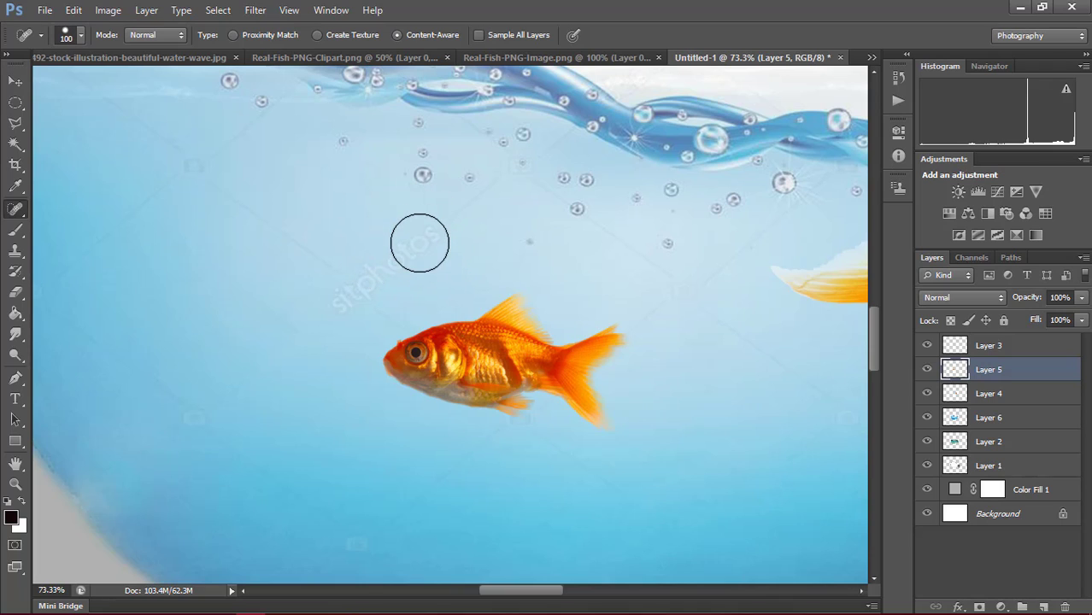
{"action": "left_click_drag", "start_coordinate": [419, 246], "coordinate": [337, 301]}
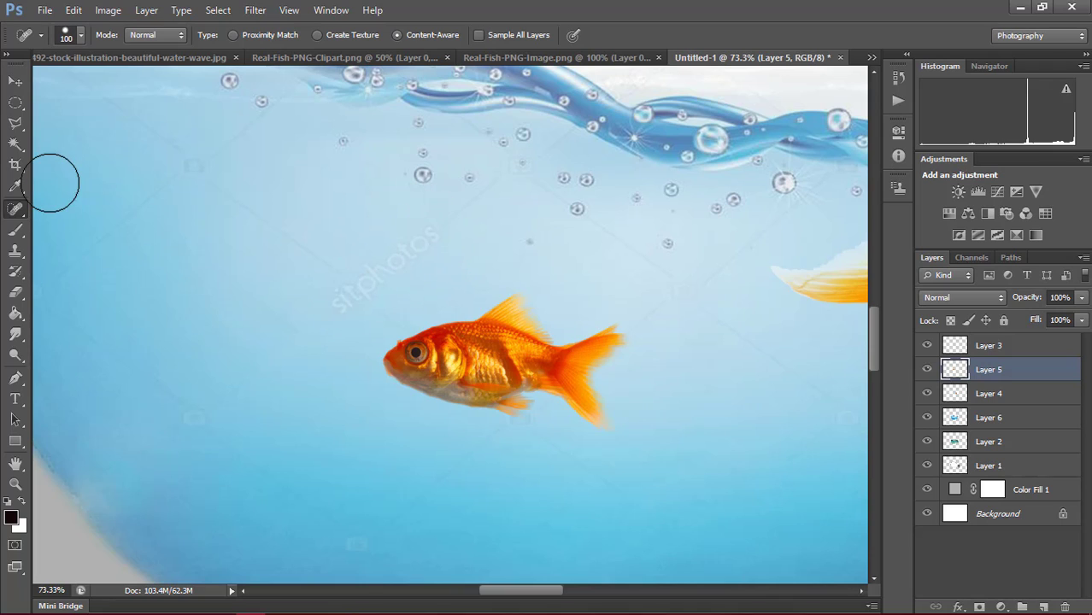
{"action": "left_click_drag", "start_coordinate": [420, 246], "coordinate": [345, 300]}
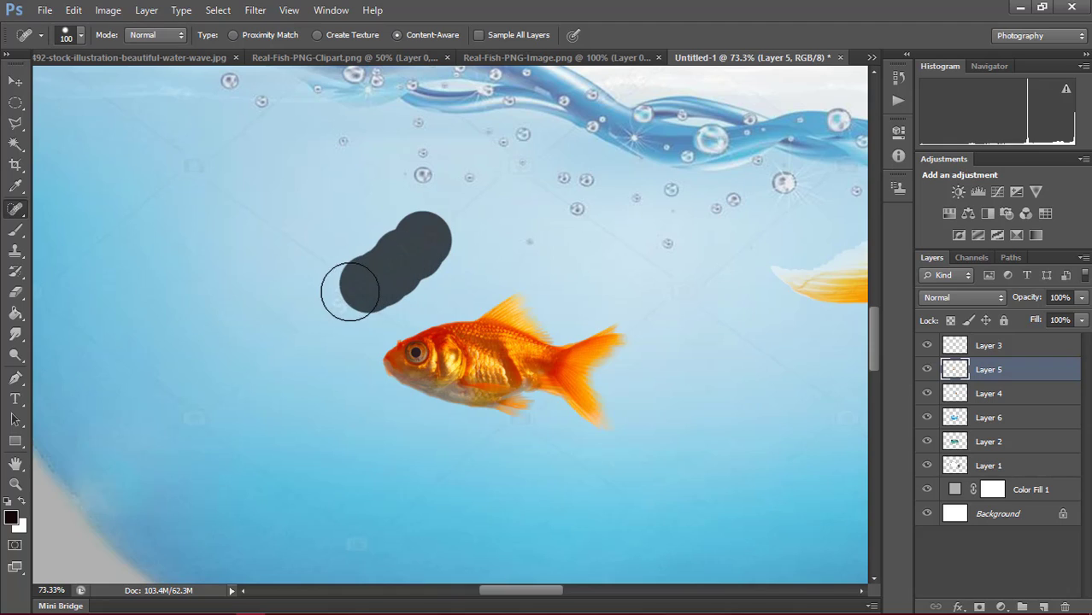
{"action": "mouse_move", "coordinate": [426, 245]}
{"action": "left_mouse_down"}
{"action": "mouse_move", "coordinate": [373, 291]}
{"action": "mouse_move", "coordinate": [420, 235]}
{"action": "left_mouse_up"}
{"action": "left_click", "coordinate": [972, 422]}
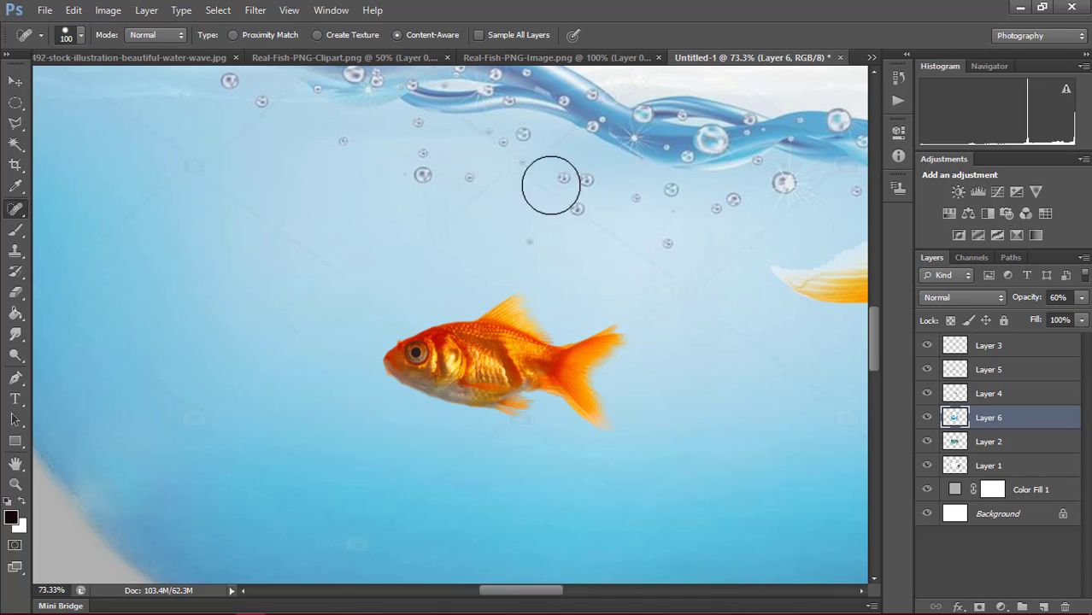
- Heal the upper-left watermark streak and spots around the bubbles and right of the goldfish
{"action": "mouse_move", "coordinate": [194, 167]}
{"action": "left_mouse_down"}
{"action": "mouse_move", "coordinate": [320, 244]}
{"action": "mouse_move", "coordinate": [329, 271]}
{"action": "left_mouse_up"}
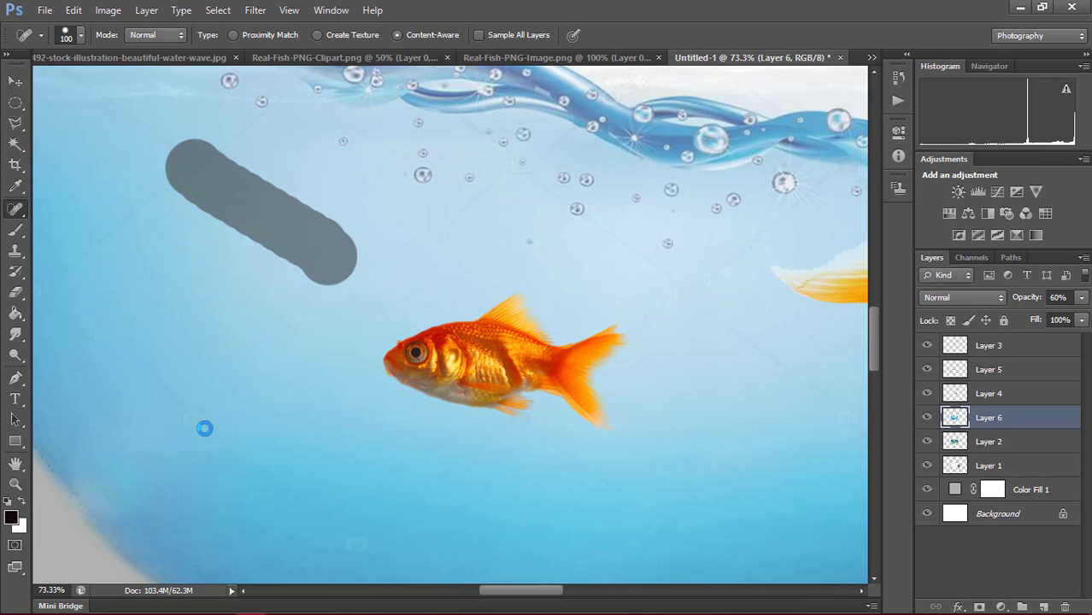
{"action": "scroll", "coordinate": [307, 345], "scroll_direction": "down", "scroll_amount": 1}
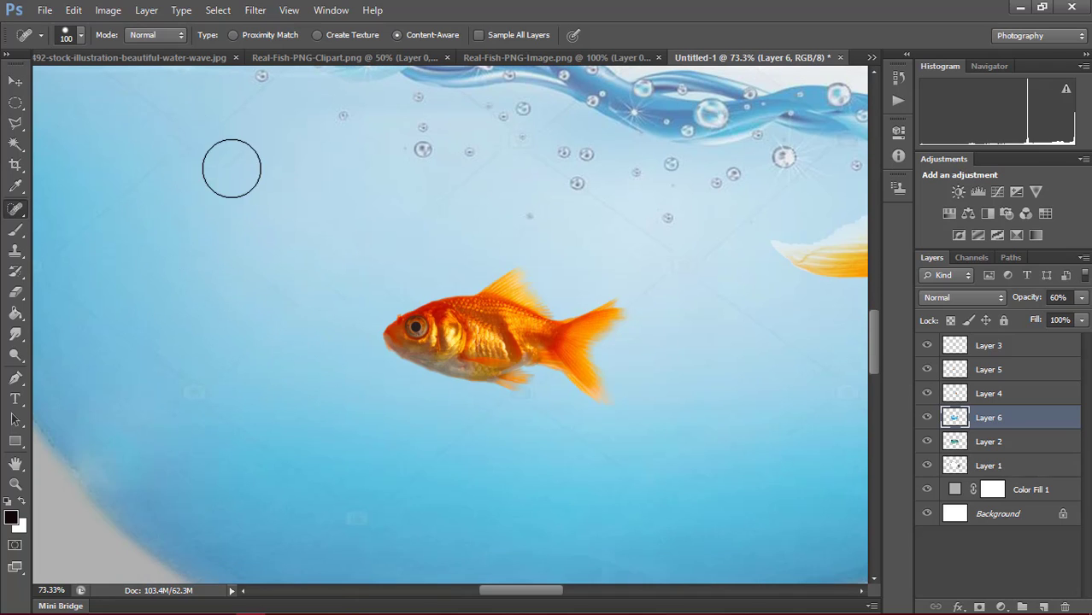
{"action": "left_click_drag", "start_coordinate": [497, 168], "coordinate": [498, 173]}
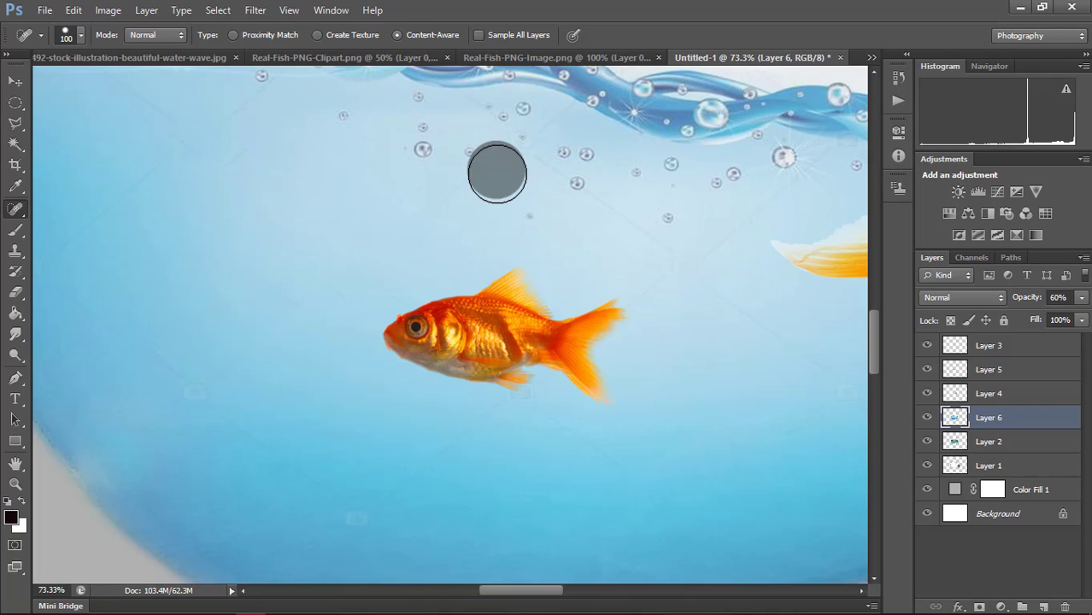
{"action": "left_click", "coordinate": [460, 186]}
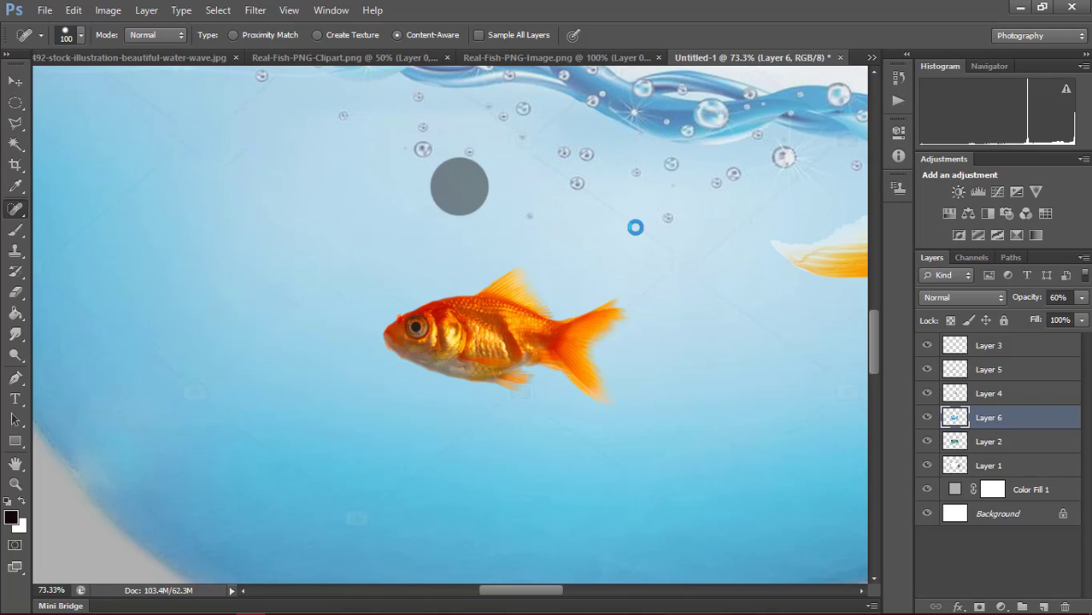
{"action": "left_click_drag", "start_coordinate": [738, 237], "coordinate": [726, 248]}
{"action": "left_click", "coordinate": [680, 260]}
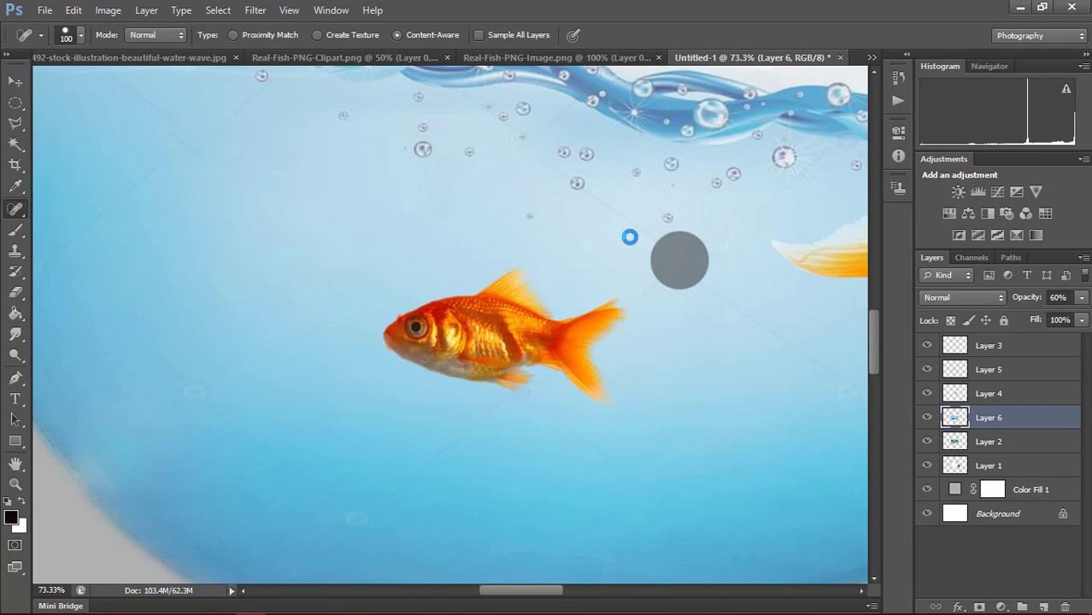
{"action": "left_click_drag", "start_coordinate": [608, 214], "coordinate": [629, 226]}
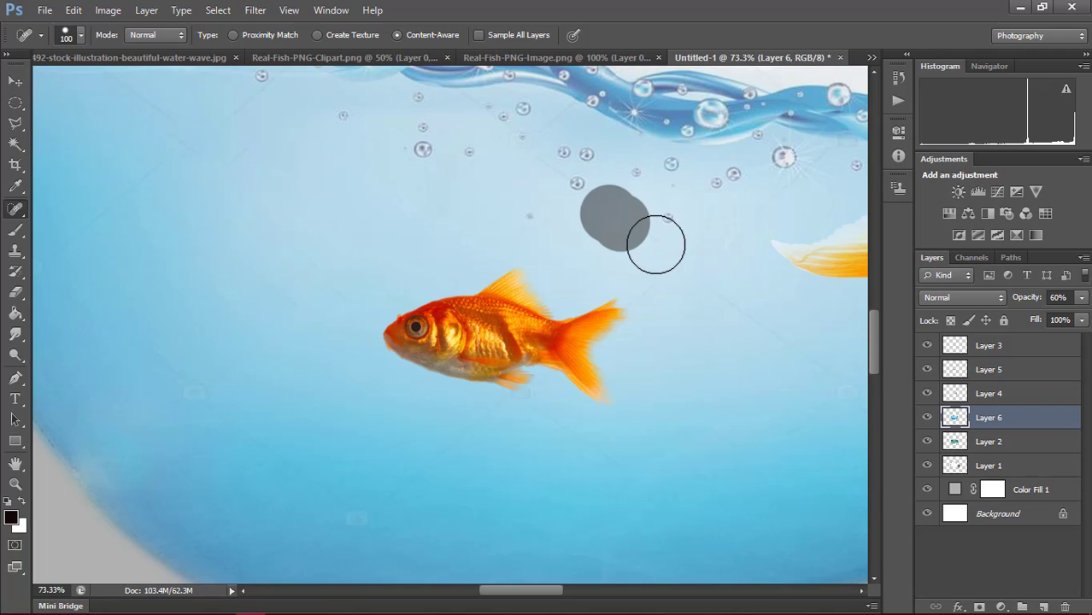
- With a smaller brush, heal marks behind the tail, the right streak, and text below the goldfish
{"action": "key", "text": "bracketleft"}
{"action": "key", "text": "bracketleft"}
{"action": "left_click", "coordinate": [660, 286]}
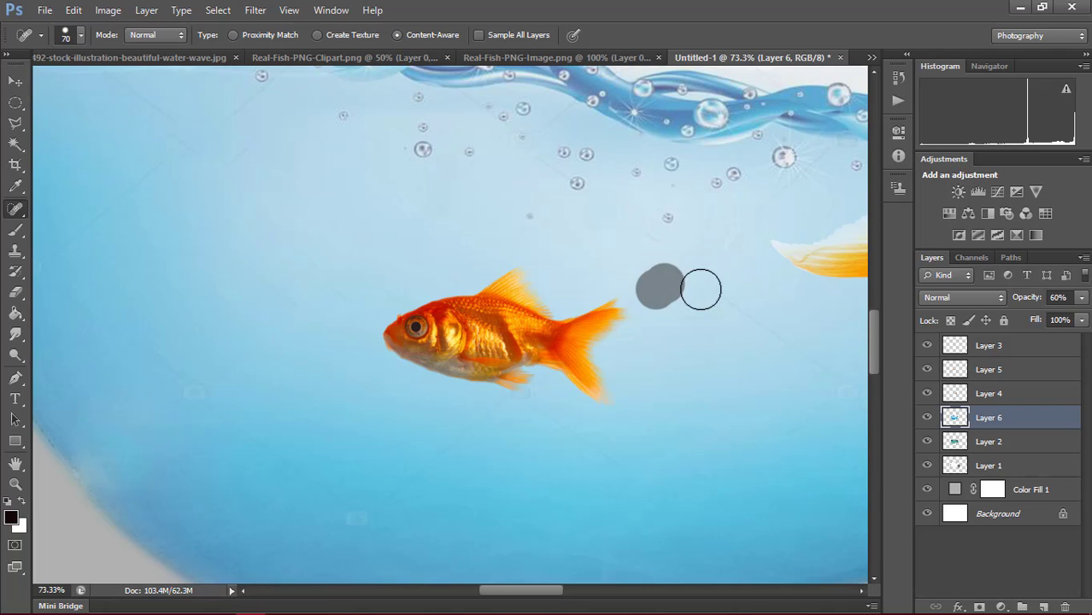
{"action": "left_click_drag", "start_coordinate": [829, 362], "coordinate": [706, 288]}
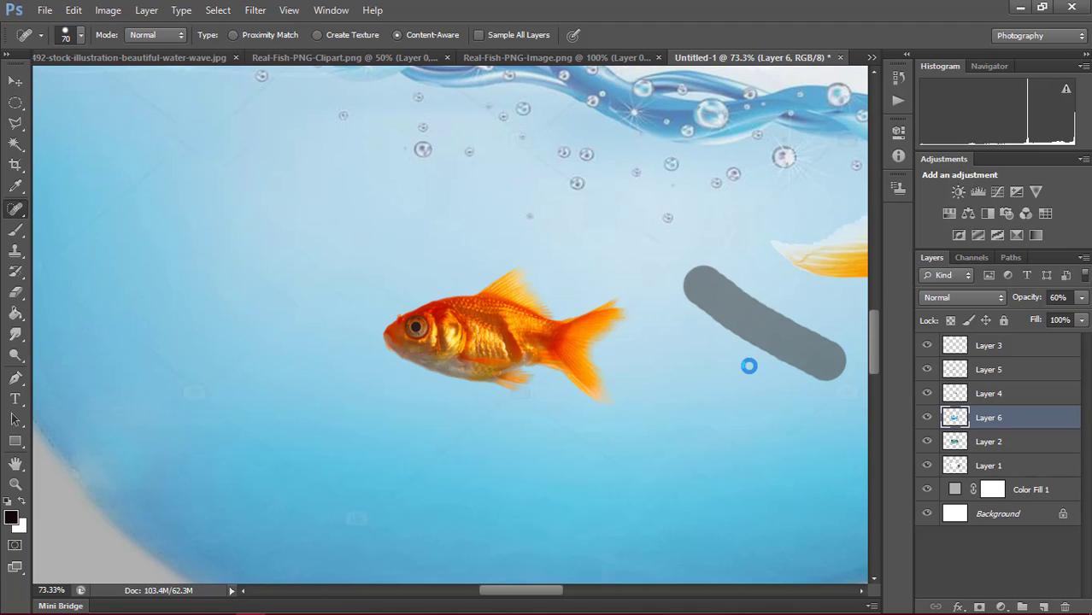
{"action": "scroll", "coordinate": [472, 424], "scroll_direction": "down", "scroll_amount": 3}
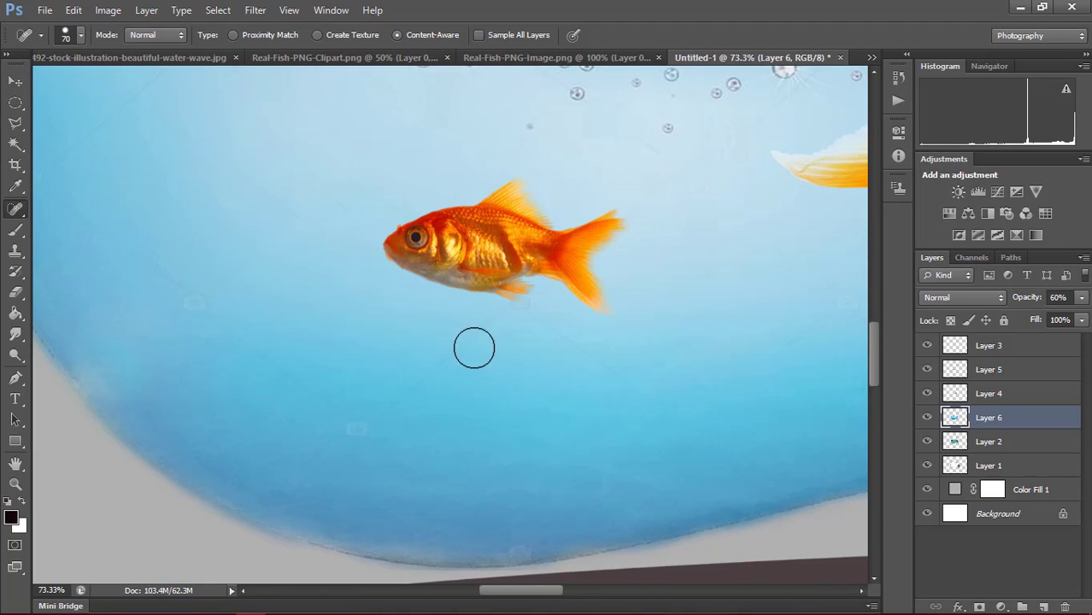
{"action": "left_click_drag", "start_coordinate": [483, 332], "coordinate": [404, 400]}
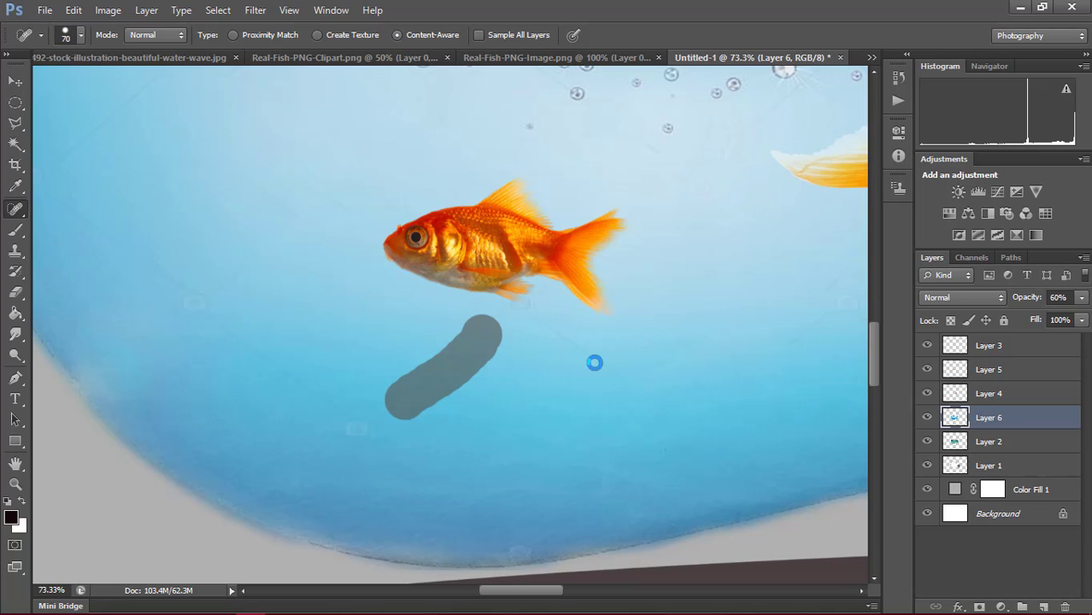
{"action": "left_click_drag", "start_coordinate": [562, 333], "coordinate": [647, 401]}
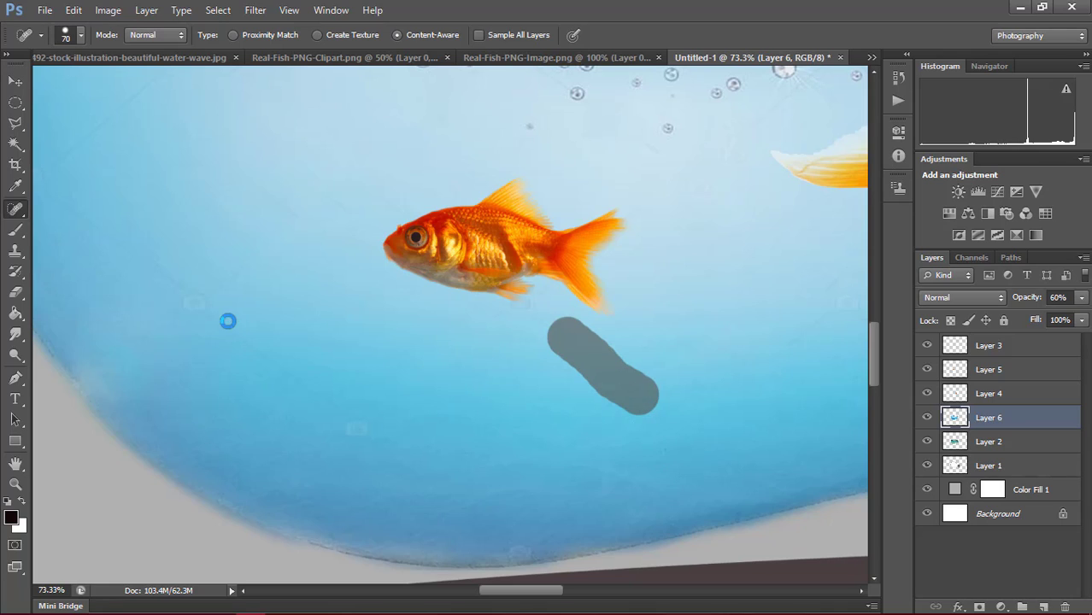
{"action": "left_click_drag", "start_coordinate": [224, 328], "coordinate": [376, 438]}
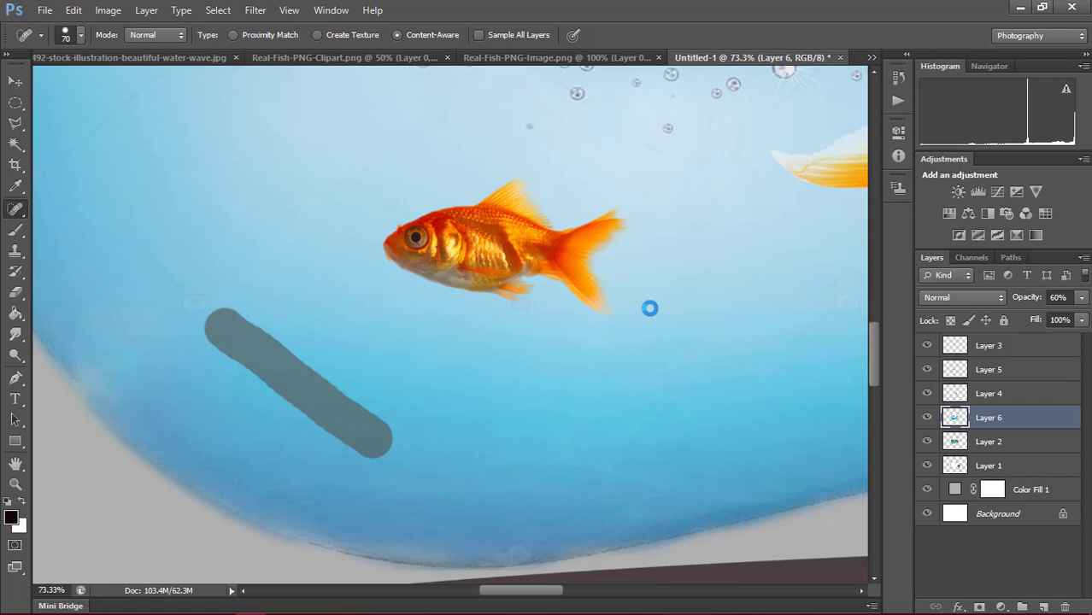
- Heal remaining marks beside the goldfish and near the right edge, then zoom out
{"action": "scroll", "coordinate": [513, 573], "scroll_direction": "down", "scroll_amount": 3}
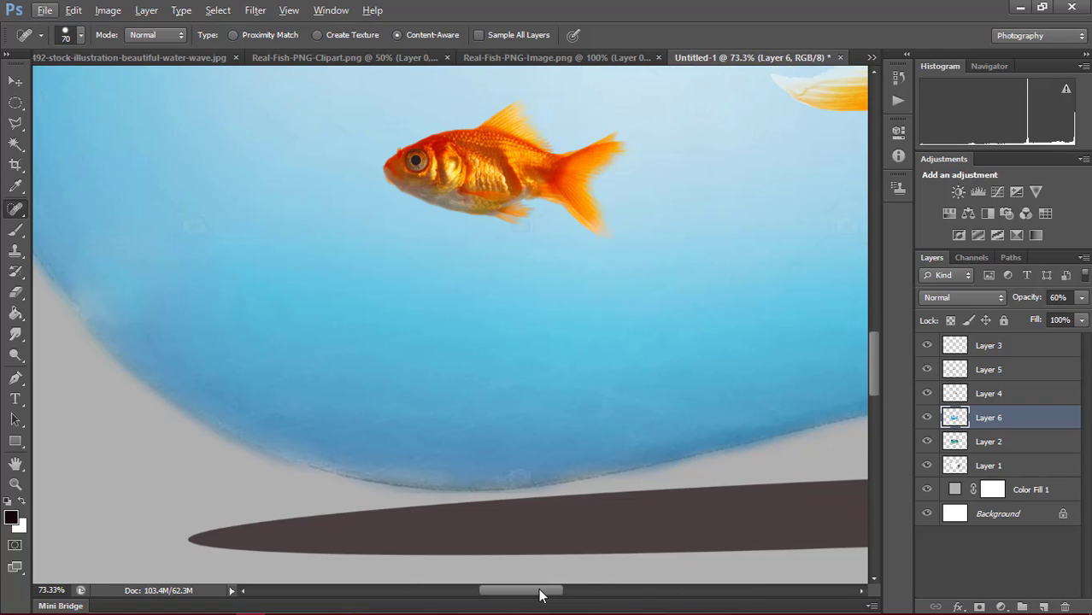
{"action": "left_click_drag", "start_coordinate": [538, 588], "coordinate": [579, 588]}
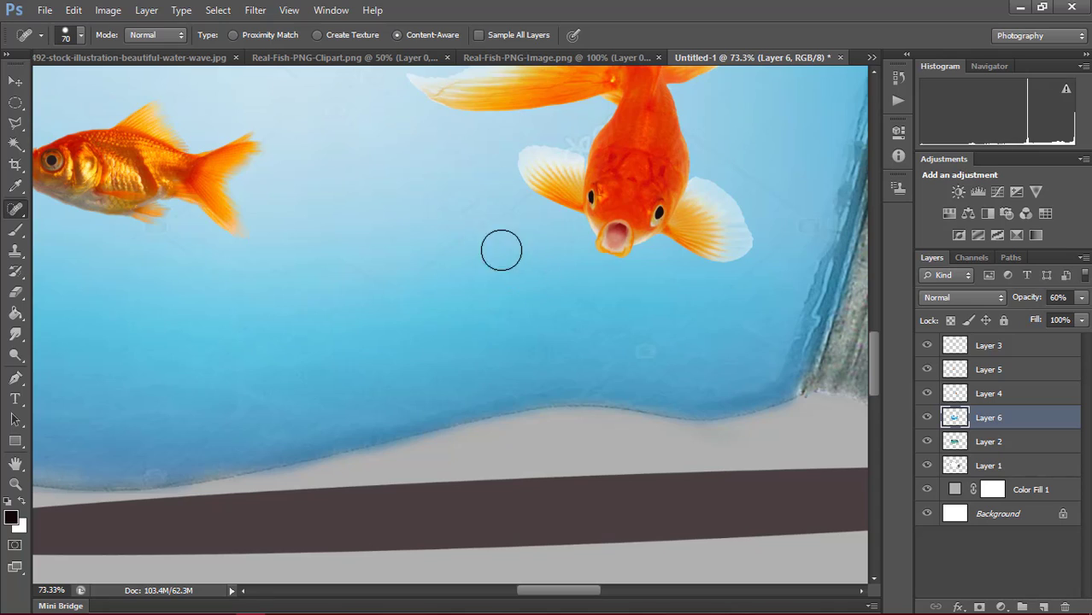
{"action": "left_click_drag", "start_coordinate": [480, 243], "coordinate": [641, 342]}
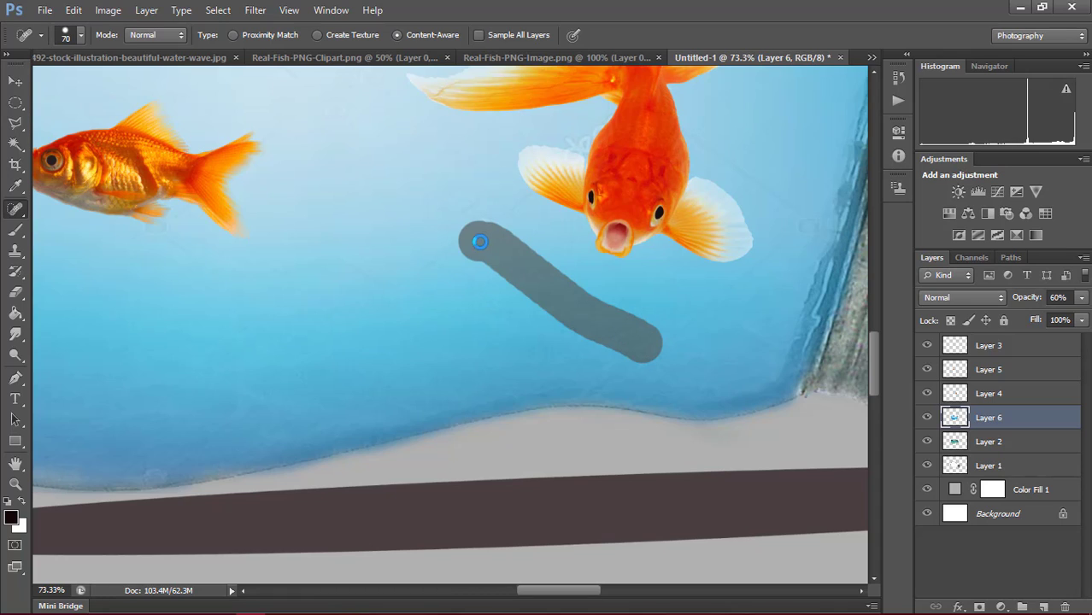
{"action": "left_click_drag", "start_coordinate": [518, 209], "coordinate": [395, 293]}
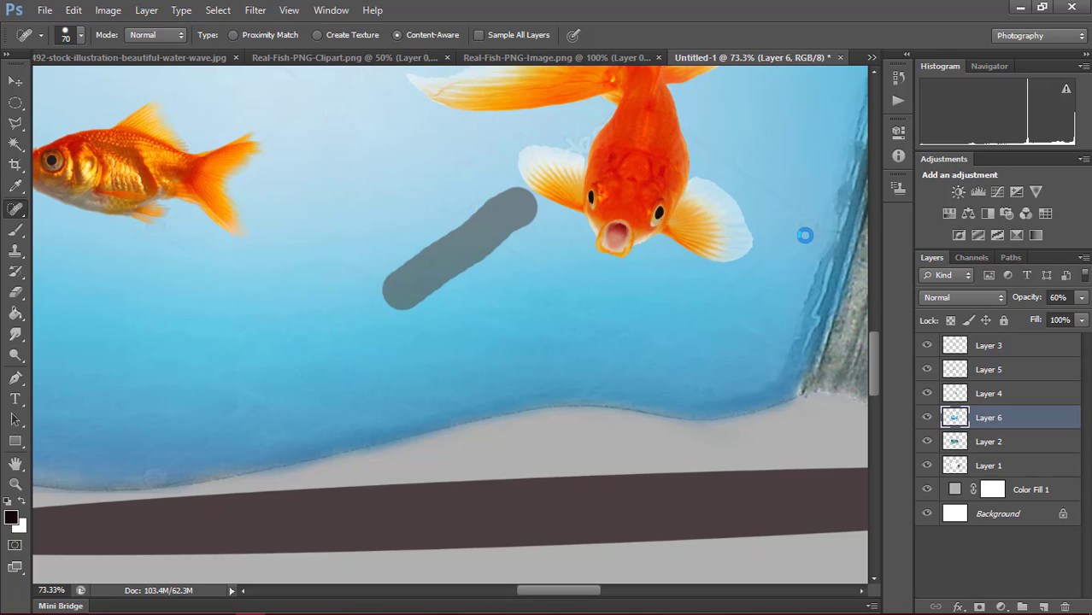
{"action": "left_click_drag", "start_coordinate": [802, 223], "coordinate": [608, 379]}
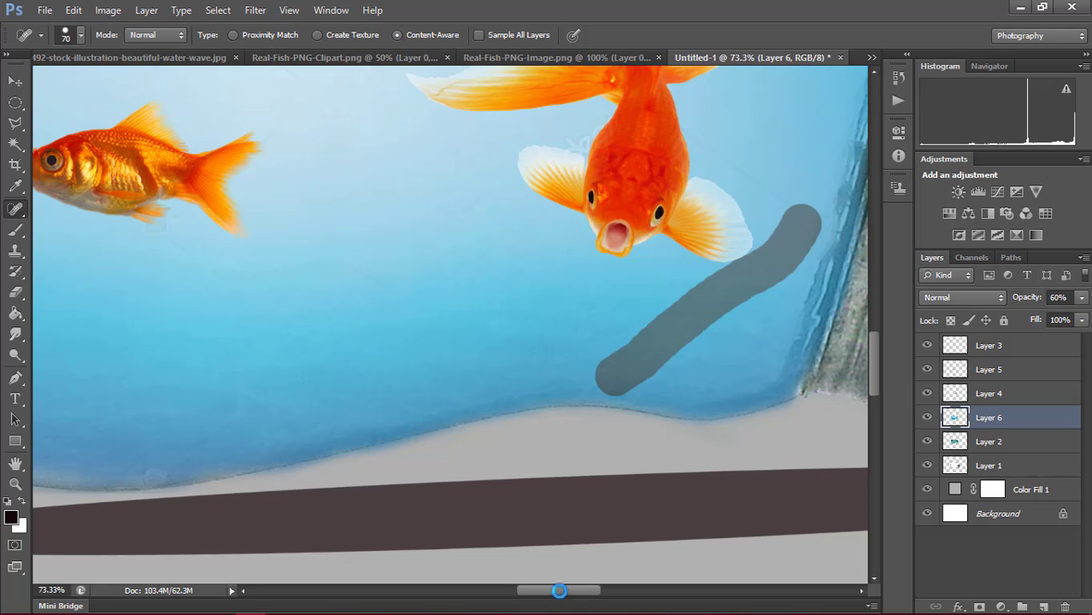
{"action": "scroll", "coordinate": [569, 593], "scroll_direction": "down", "scroll_amount": 1}
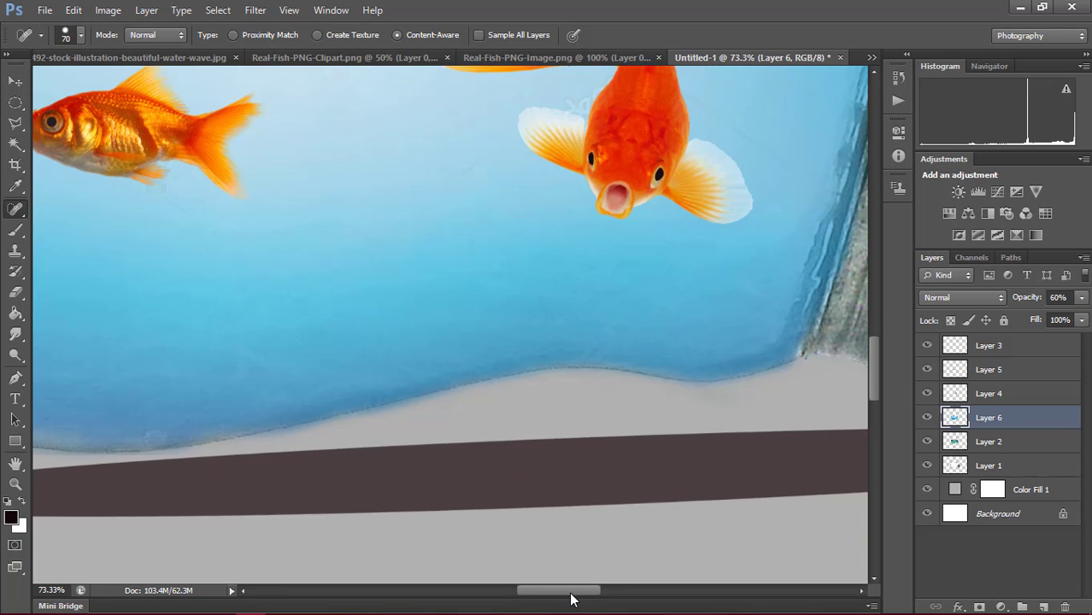
{"action": "scroll", "coordinate": [468, 422], "scroll_direction": "down", "scroll_amount": 2}
{"action": "scroll", "coordinate": [462, 390], "scroll_direction": "down", "scroll_amount": 2}
- Heal the remaining marks in the upper-left, left, and upper-right water, then zoom out to the full bulb
{"action": "scroll", "coordinate": [462, 390], "scroll_direction": "down", "scroll_amount": 1}
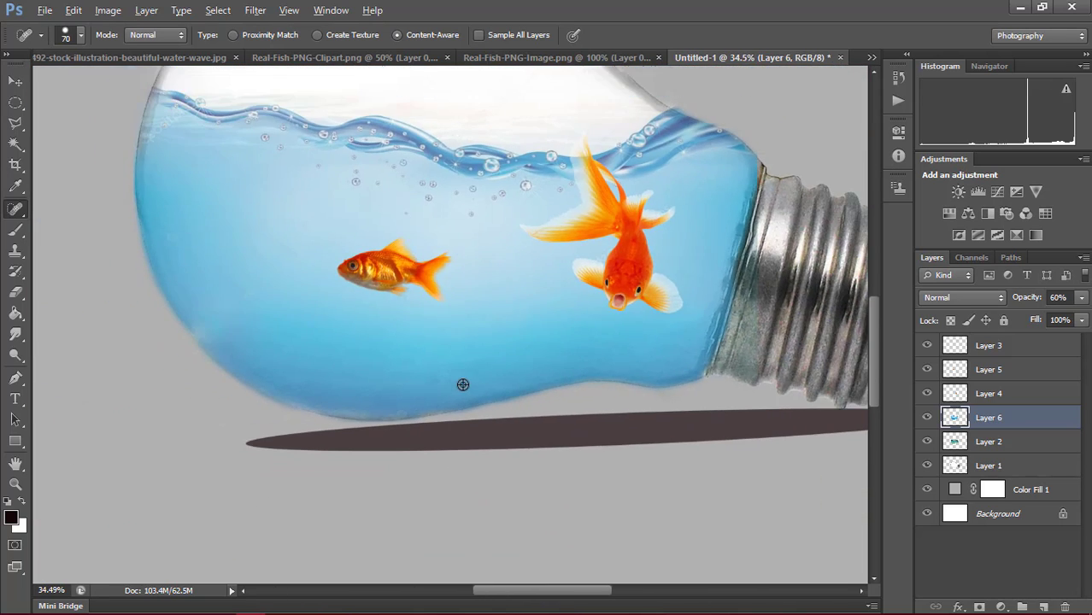
{"action": "left_click_drag", "start_coordinate": [210, 147], "coordinate": [243, 177]}
{"action": "left_click_drag", "start_coordinate": [230, 193], "coordinate": [182, 223]}
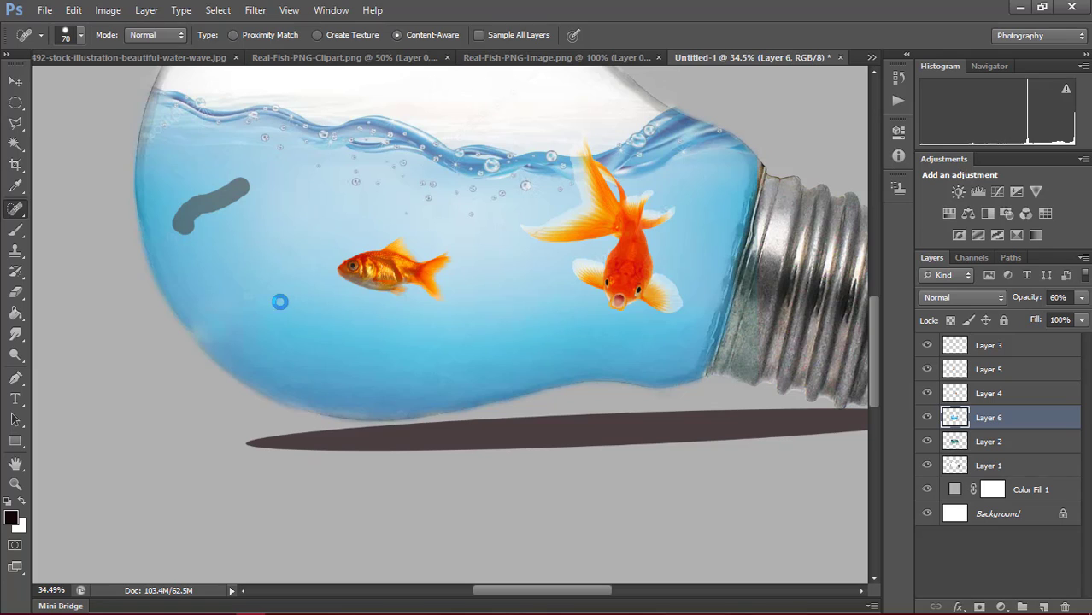
{"action": "left_click_drag", "start_coordinate": [184, 247], "coordinate": [239, 288]}
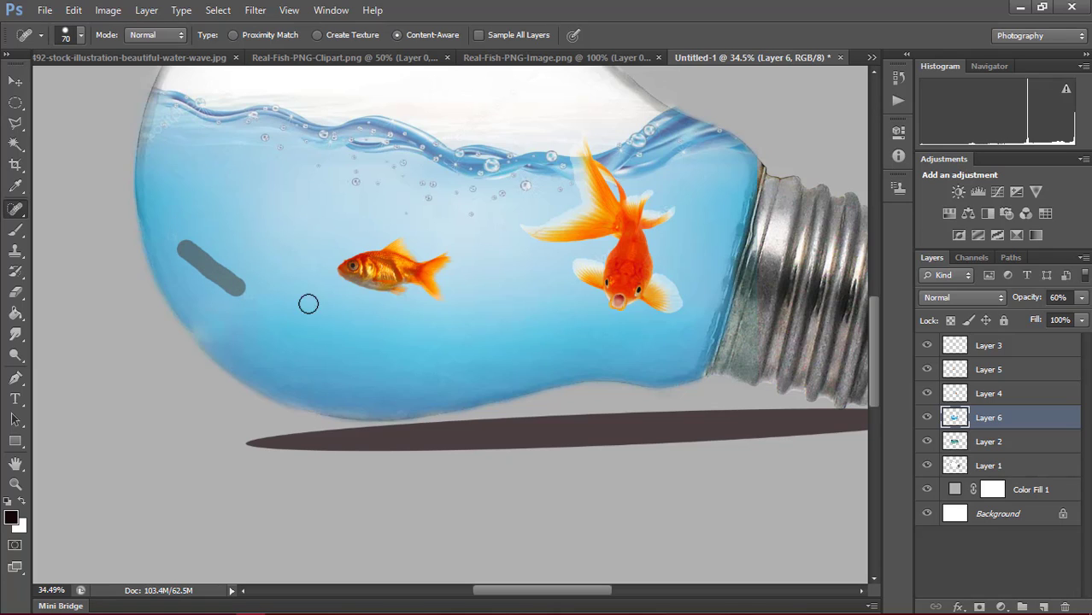
{"action": "scroll", "coordinate": [725, 171], "scroll_direction": "down", "scroll_amount": 1}
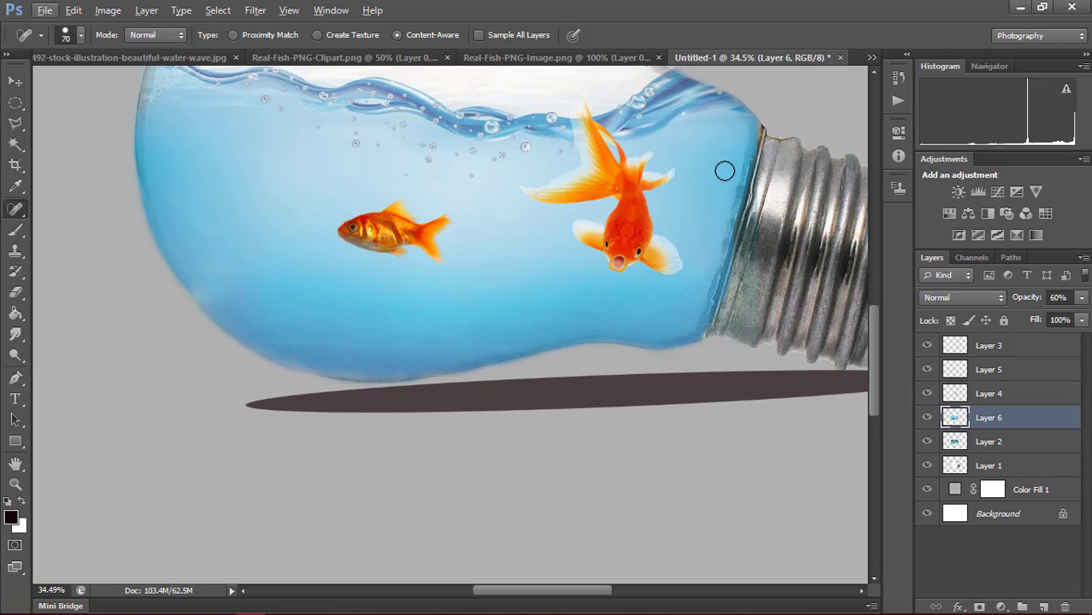
{"action": "left_click_drag", "start_coordinate": [730, 127], "coordinate": [680, 157]}
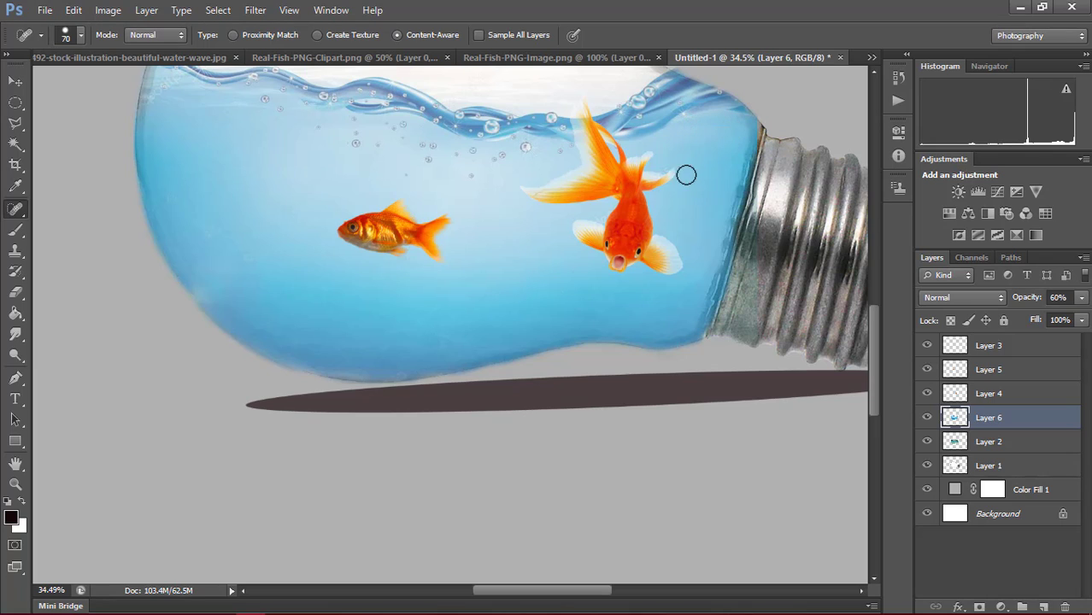
{"action": "scroll", "coordinate": [389, 168], "scroll_direction": "down", "scroll_amount": 5}
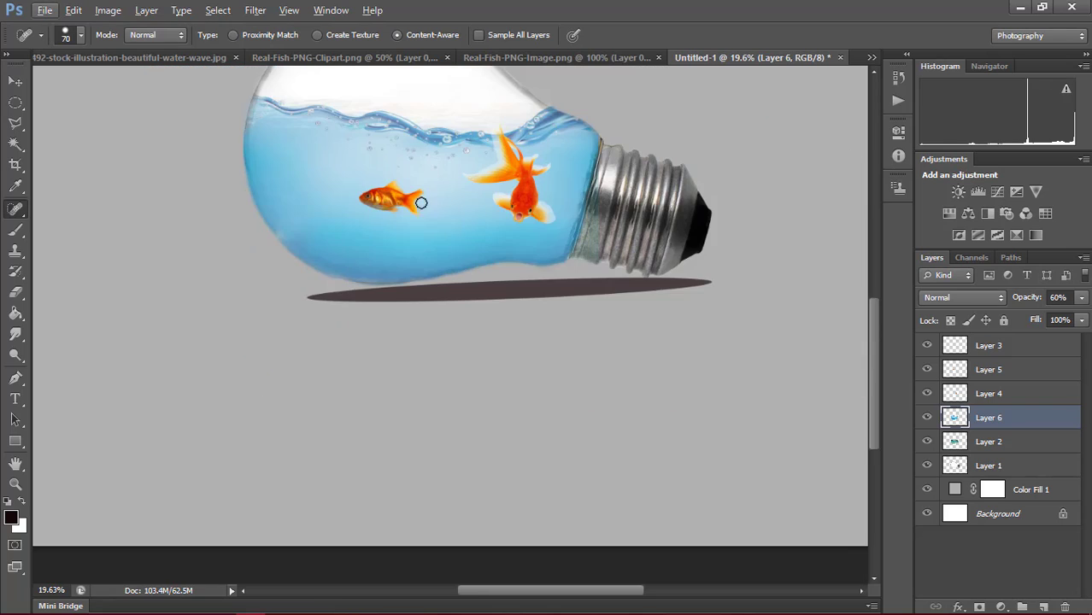
{"action": "scroll", "coordinate": [533, 259], "scroll_direction": "up", "scroll_amount": 5}
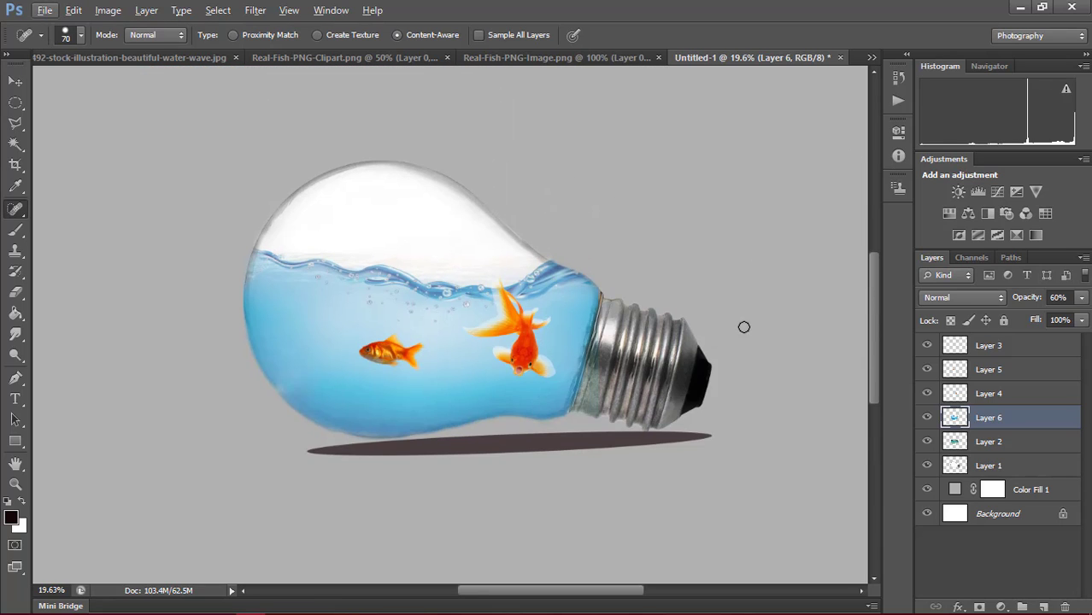
{"action": "left_click", "coordinate": [15, 82]}
- Close the water-wave, fish clipart, and side-view goldfish source images without saving
{"action": "left_click_drag", "start_coordinate": [316, 85], "coordinate": [394, 106]}
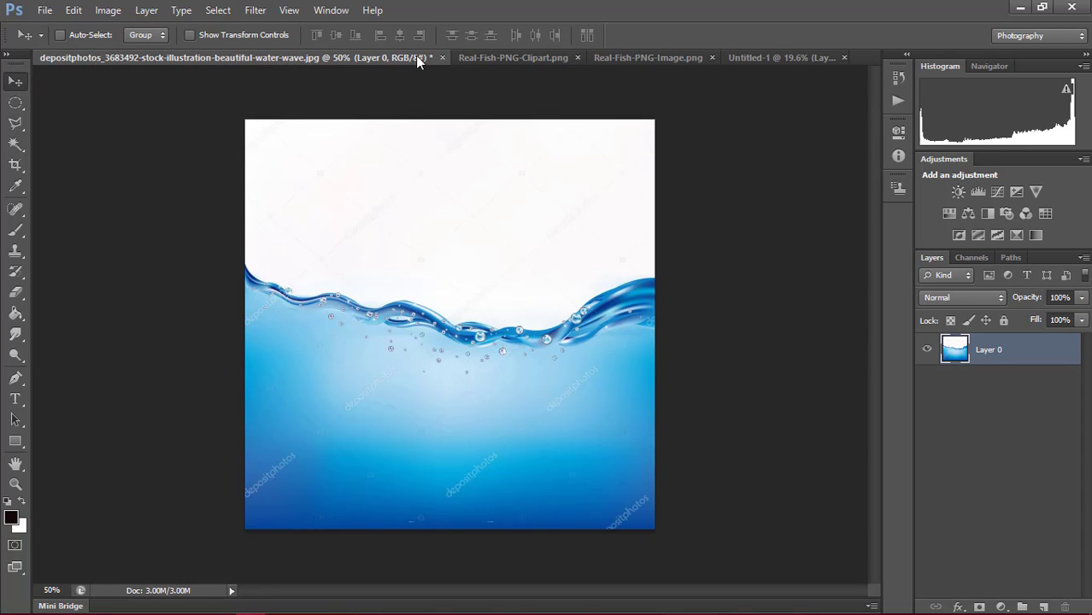
{"action": "left_click", "coordinate": [442, 58]}
{"action": "left_click", "coordinate": [557, 248]}
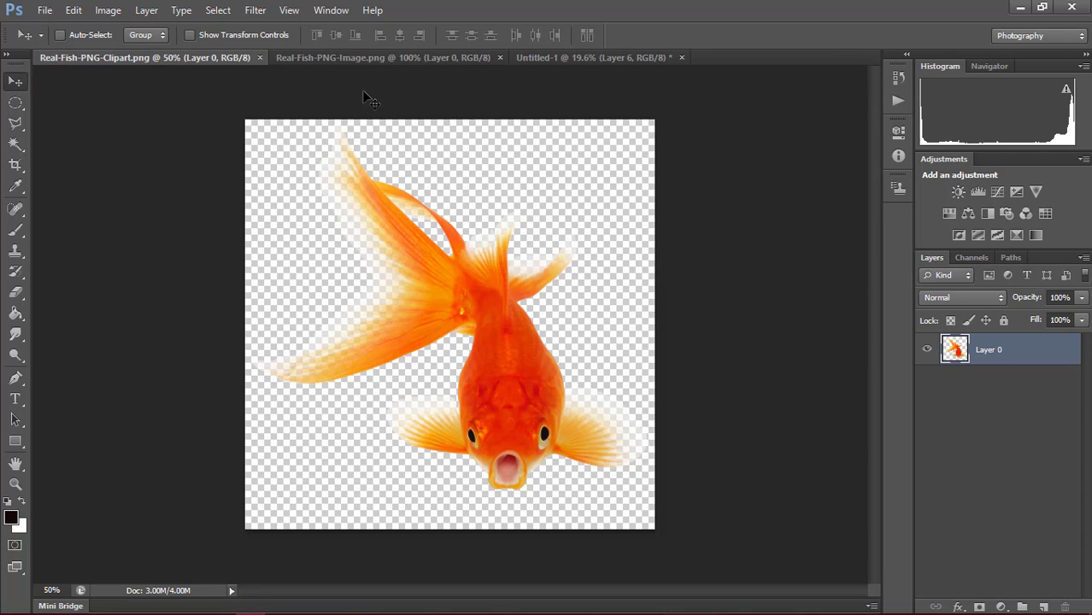
{"action": "left_click", "coordinate": [259, 57]}
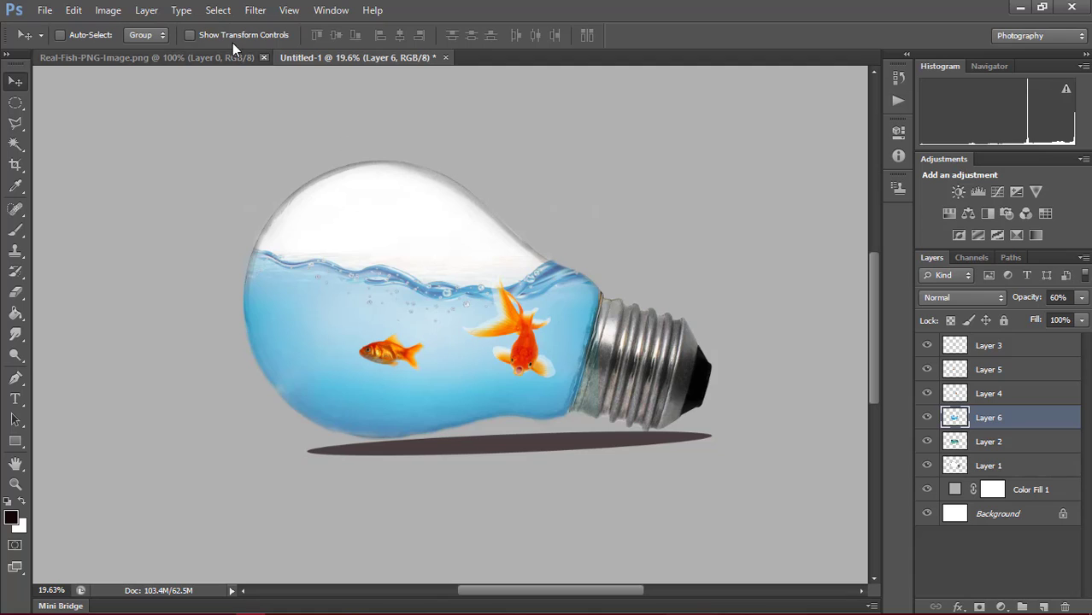
{"action": "left_click", "coordinate": [212, 58]}
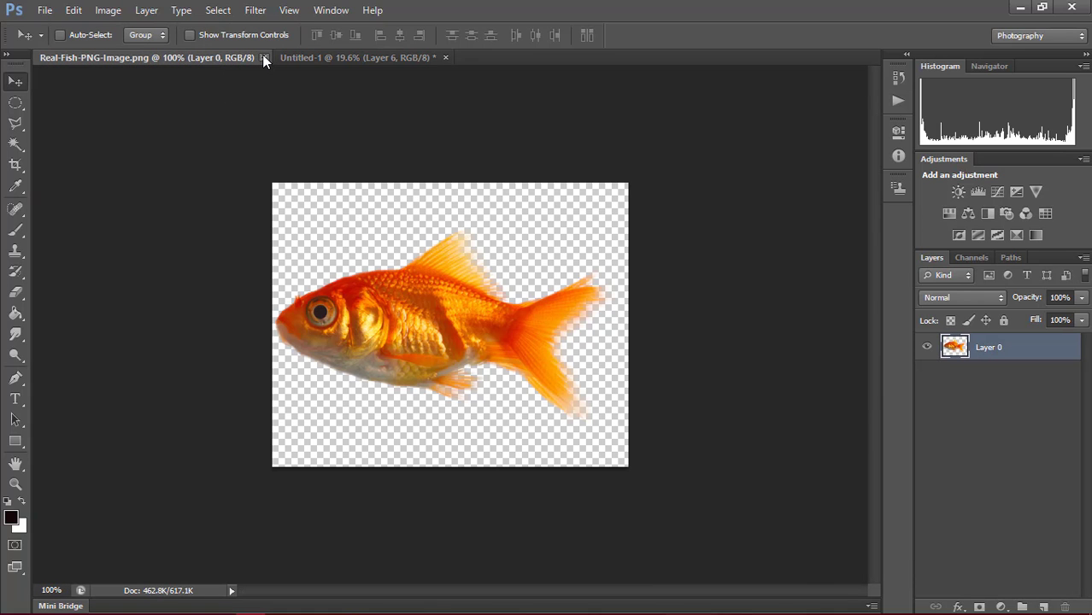
- Move the large goldfish on Layer 4 slightly down and to the left
{"action": "scroll", "coordinate": [593, 320], "scroll_direction": "down", "scroll_amount": 2, "text": "alt"}
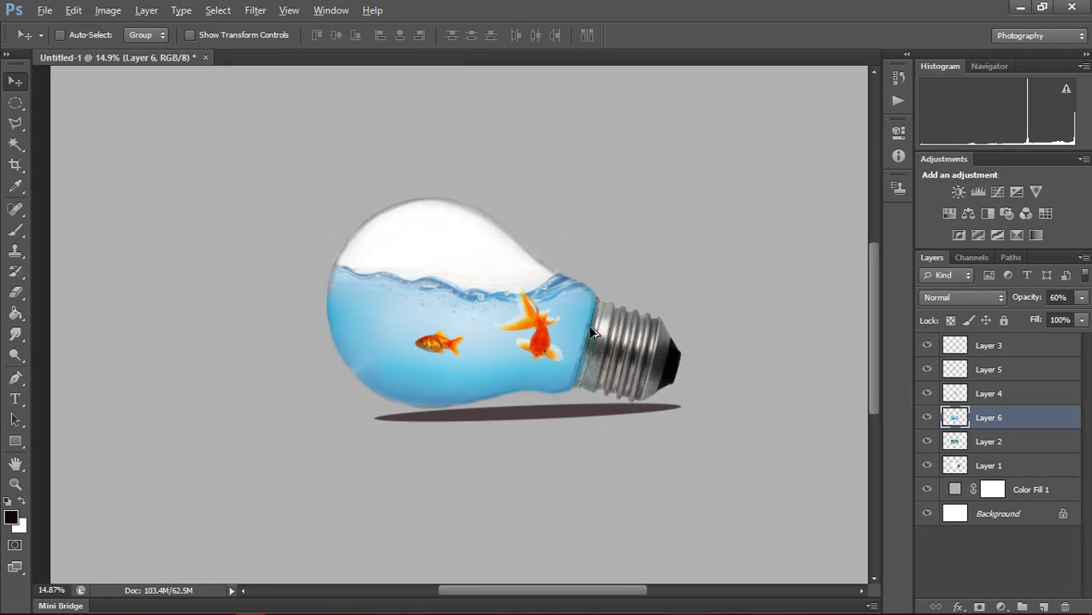
{"action": "left_click_drag", "start_coordinate": [519, 339], "coordinate": [517, 333]}
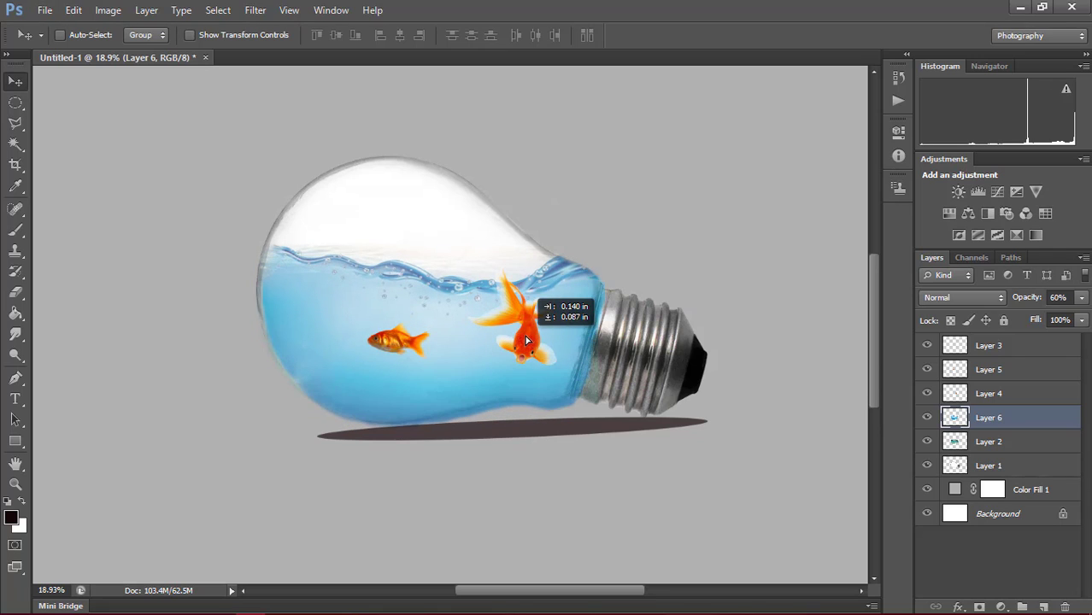
{"action": "left_click", "coordinate": [966, 393]}
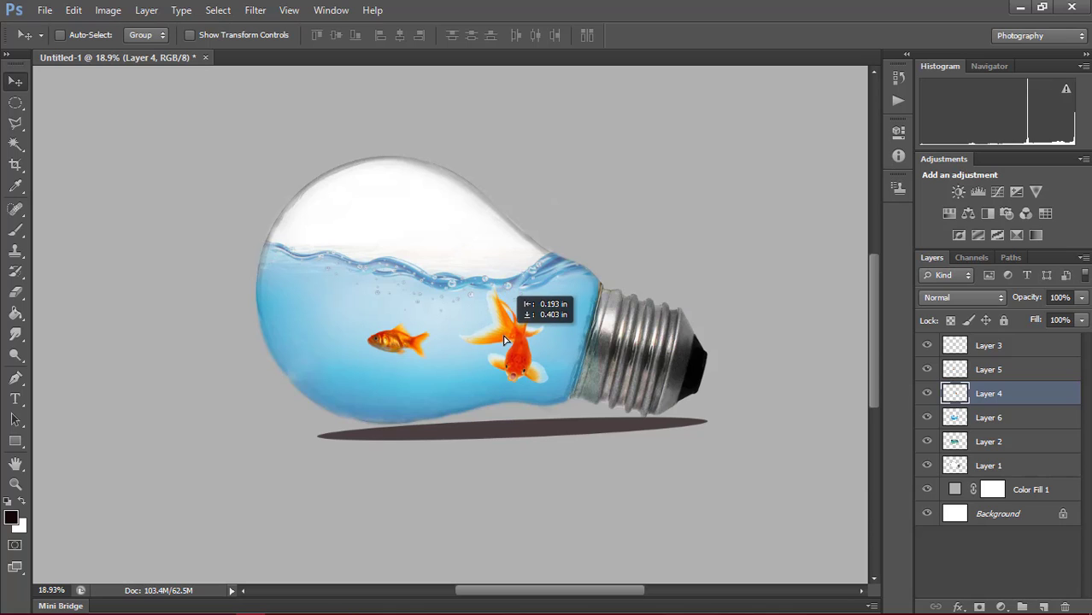
{"action": "left_click_drag", "start_coordinate": [509, 327], "coordinate": [494, 339]}
{"action": "left_click_drag", "start_coordinate": [409, 342], "coordinate": [403, 345]}
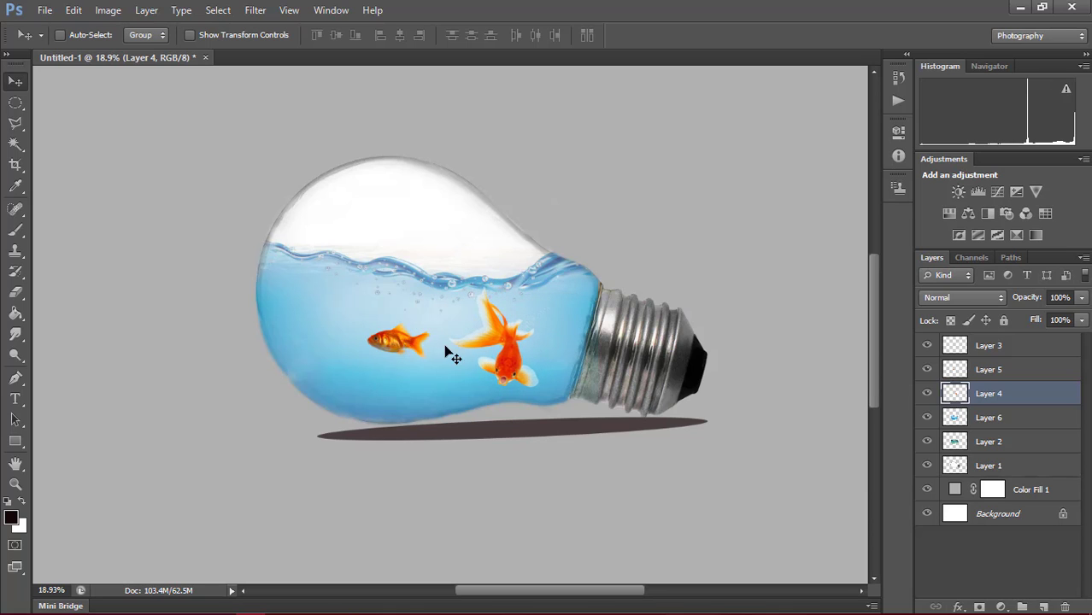
- Open Daisies_with_Grass, copy it into the bulb composition, and move it to the lower left
{"action": "key", "text": "ctrl+o"}
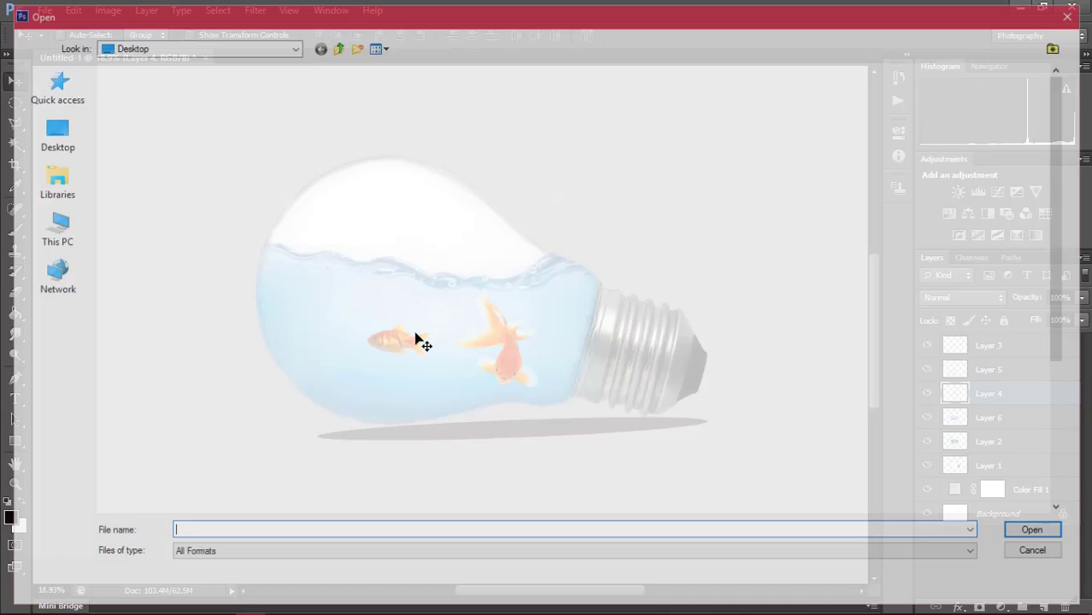
{"action": "double_click", "coordinate": [453, 401]}
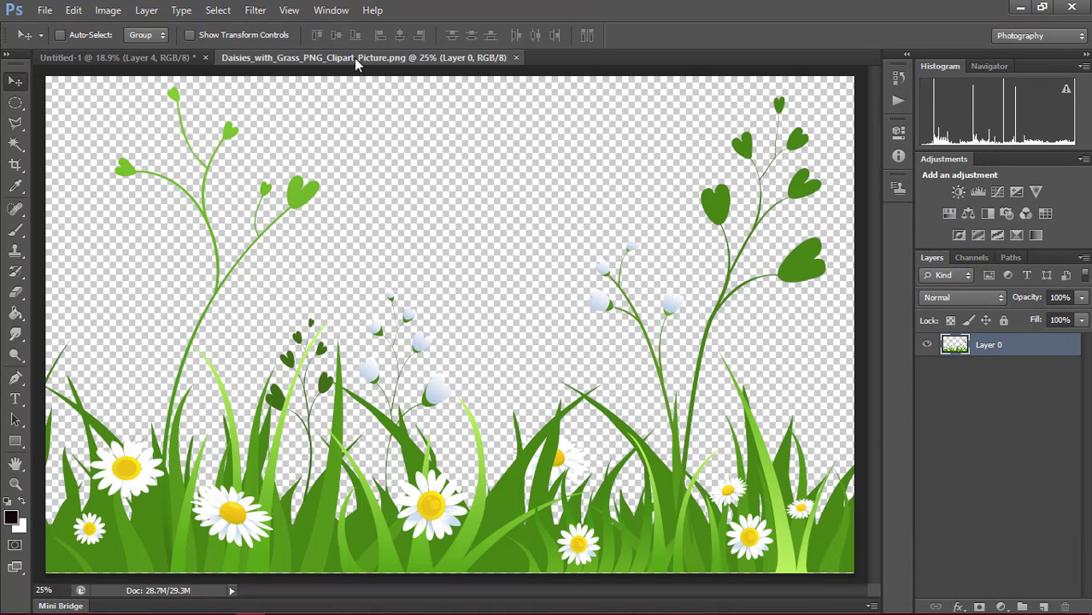
{"action": "left_click_drag", "start_coordinate": [453, 60], "coordinate": [650, 130]}
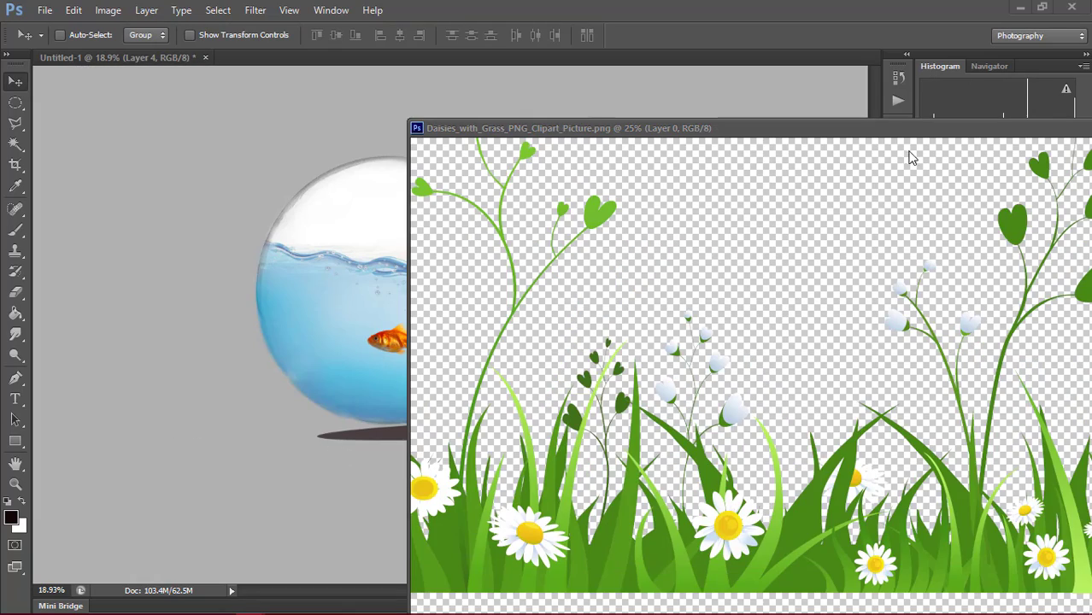
{"action": "left_click_drag", "start_coordinate": [910, 159], "coordinate": [282, 282]}
{"action": "left_click_drag", "start_coordinate": [556, 128], "coordinate": [298, 231]}
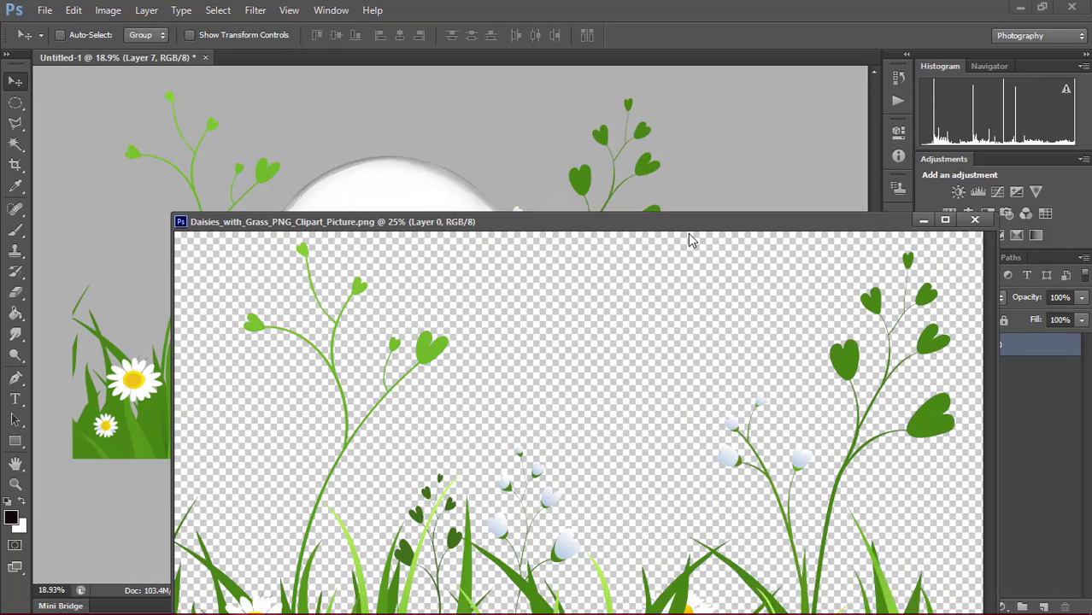
{"action": "left_click", "coordinate": [903, 231]}
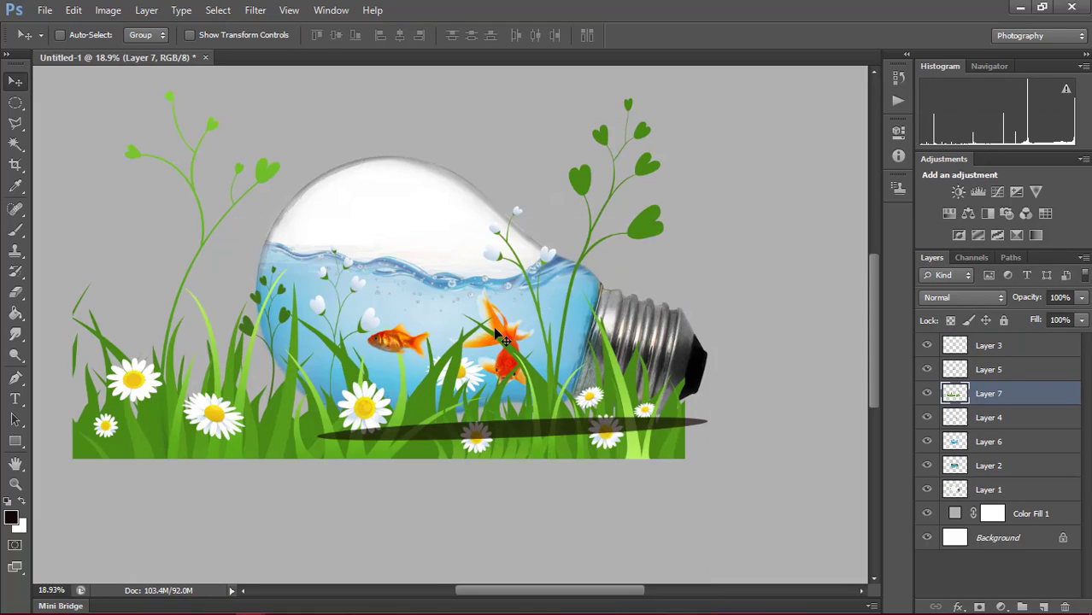
{"action": "key", "text": "ctrl+0"}
{"action": "mouse_move", "coordinate": [359, 385]}
{"action": "left_mouse_down"}
{"action": "mouse_move", "coordinate": [213, 543]}
{"action": "mouse_move", "coordinate": [229, 543]}
{"action": "left_mouse_up"}
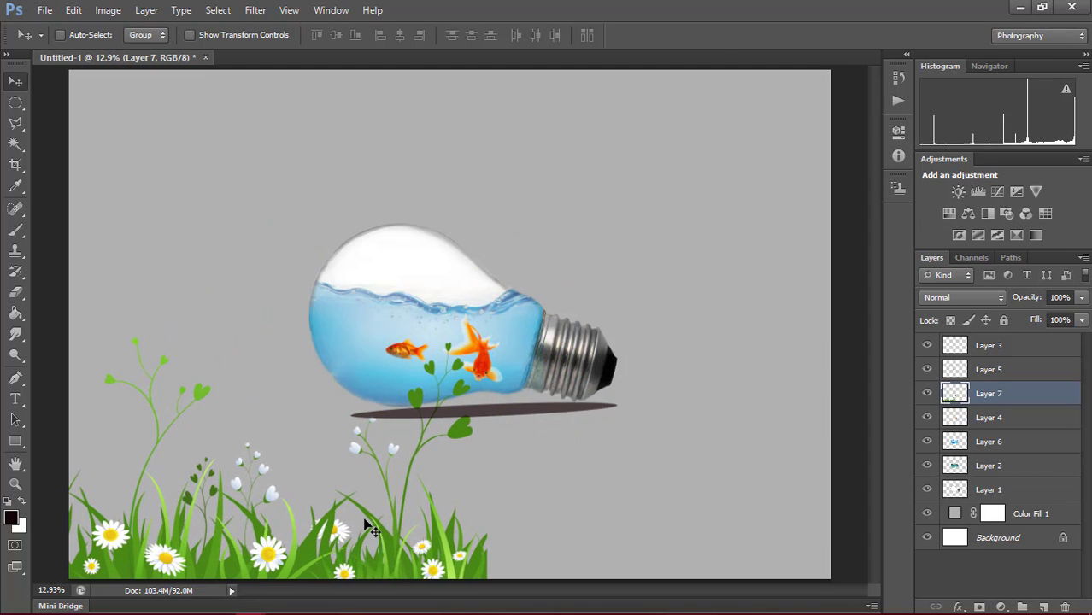
- Scale the daisy grass to about 183%, then move Layer 7 down the stack and delete it
{"action": "key", "text": "ctrl+t"}
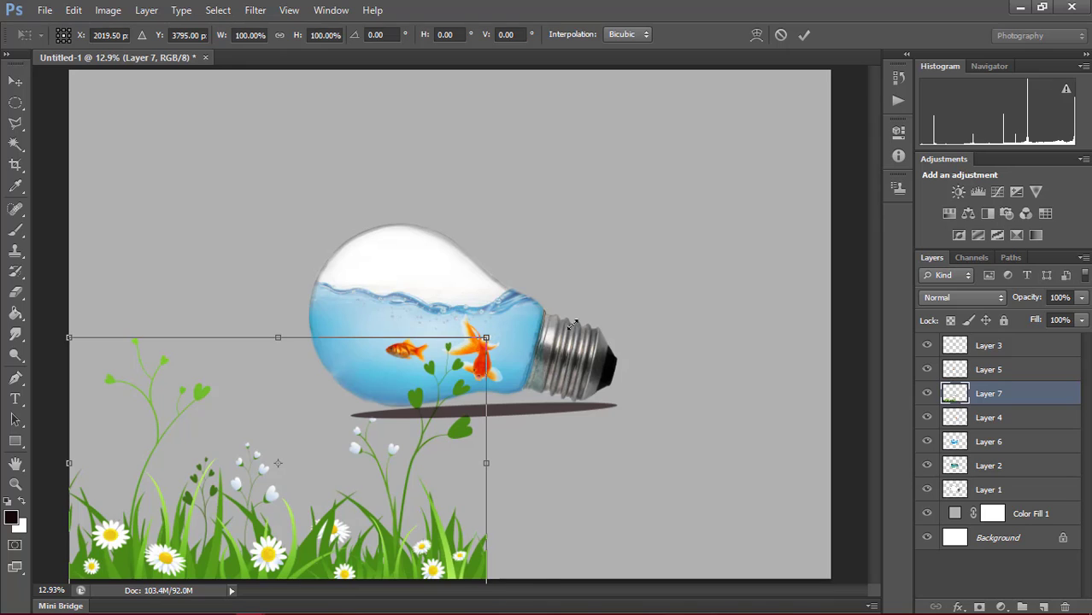
{"action": "left_click_drag", "start_coordinate": [573, 324], "coordinate": [808, 301]}
{"action": "mouse_move", "coordinate": [590, 471]}
{"action": "left_mouse_down"}
{"action": "mouse_move", "coordinate": [633, 466]}
{"action": "mouse_move", "coordinate": [539, 472]}
{"action": "left_mouse_up"}
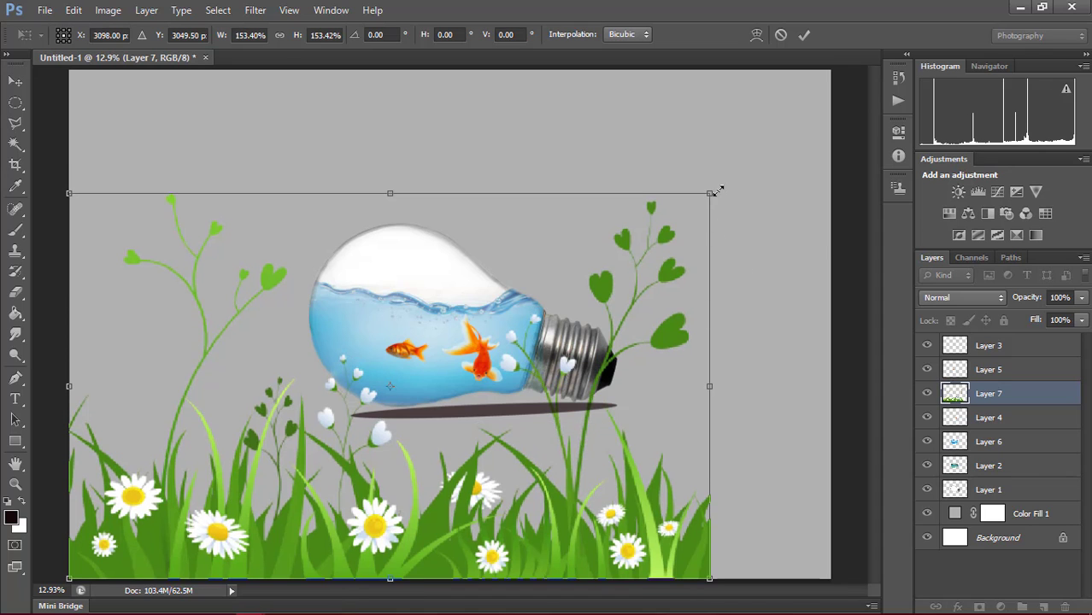
{"action": "left_click_drag", "start_coordinate": [779, 164], "coordinate": [850, 128]}
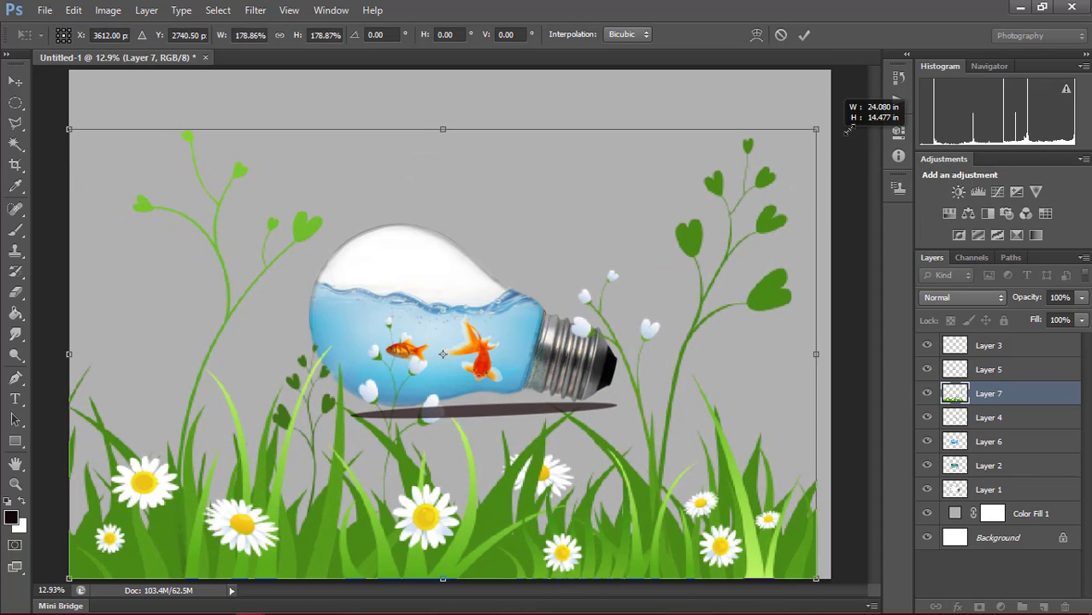
{"action": "mouse_move", "coordinate": [851, 129]}
{"action": "left_mouse_down"}
{"action": "mouse_move", "coordinate": [860, 141]}
{"action": "mouse_move", "coordinate": [835, 133]}
{"action": "mouse_move", "coordinate": [856, 128]}
{"action": "left_mouse_up"}
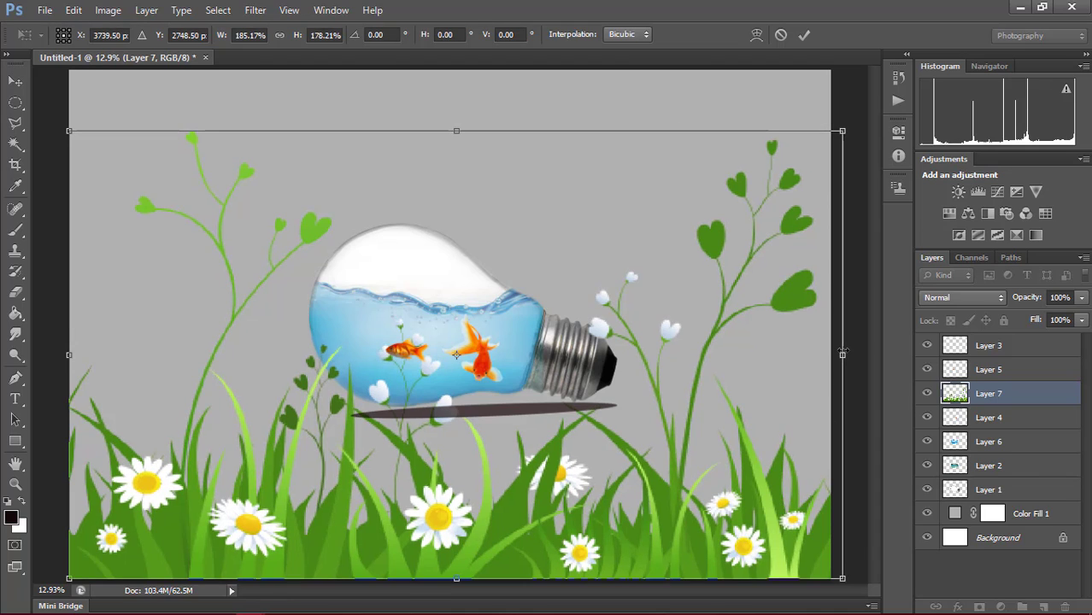
{"action": "left_click_drag", "start_coordinate": [843, 353], "coordinate": [830, 353]}
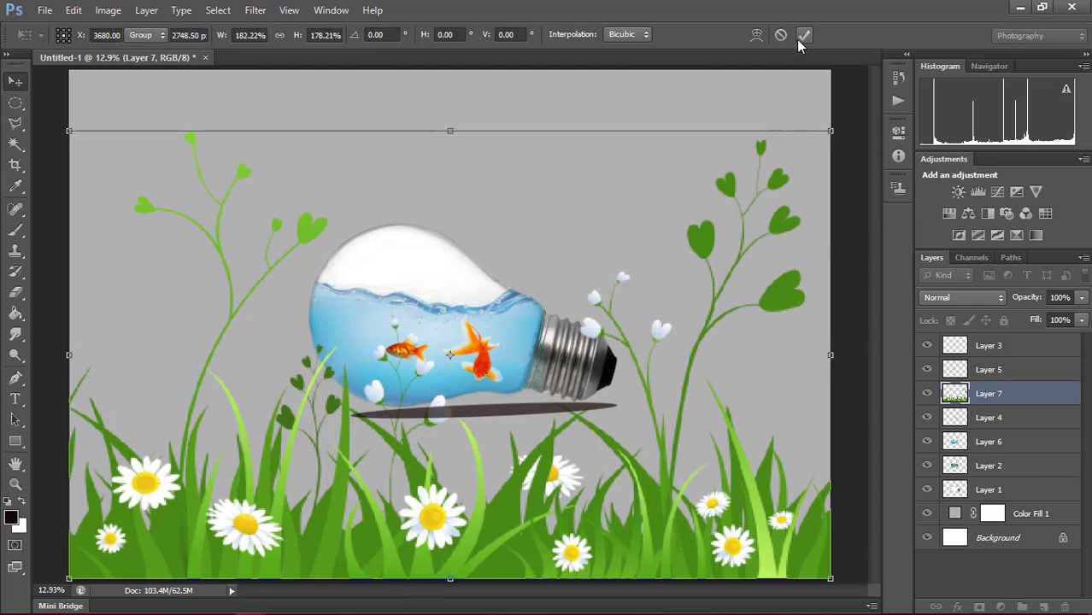
{"action": "left_click", "coordinate": [800, 39]}
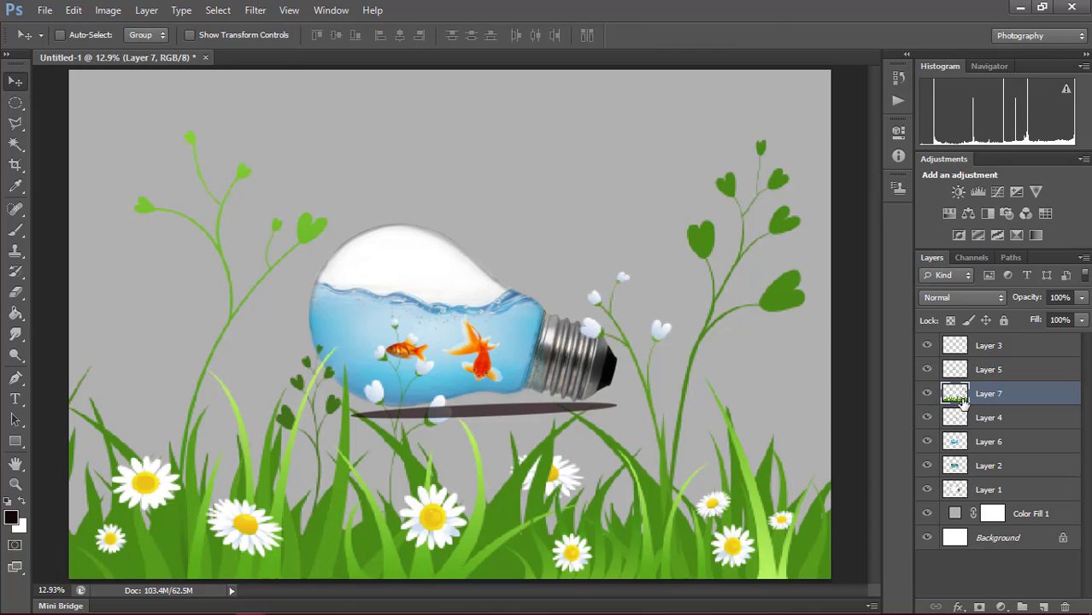
{"action": "mouse_move", "coordinate": [983, 395]}
{"action": "left_mouse_down"}
{"action": "mouse_move", "coordinate": [994, 513]}
{"action": "mouse_move", "coordinate": [989, 490]}
{"action": "left_mouse_up"}
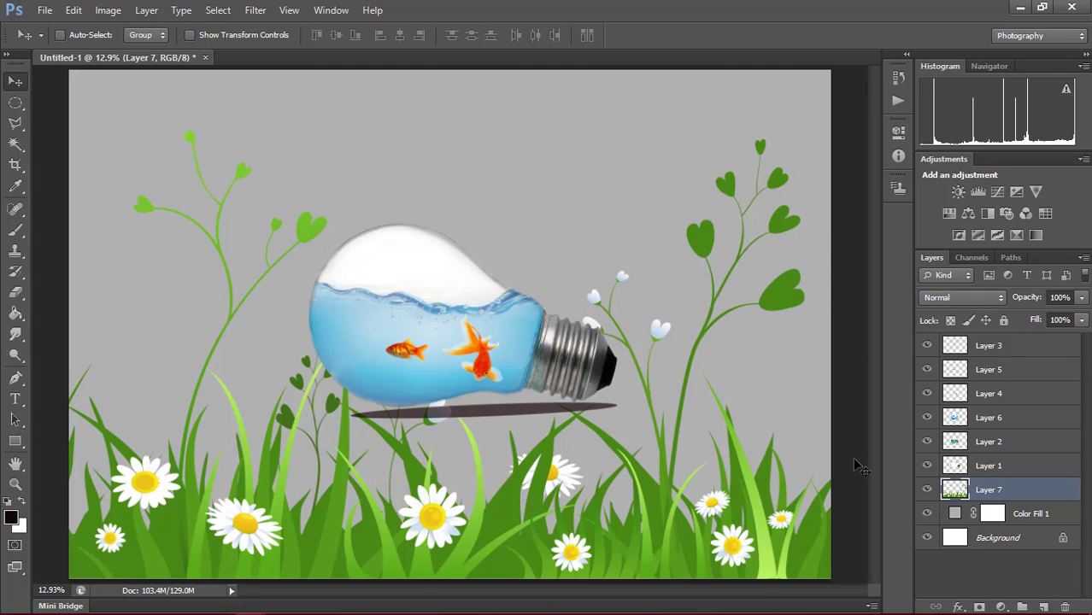
{"action": "key", "text": "Delete"}
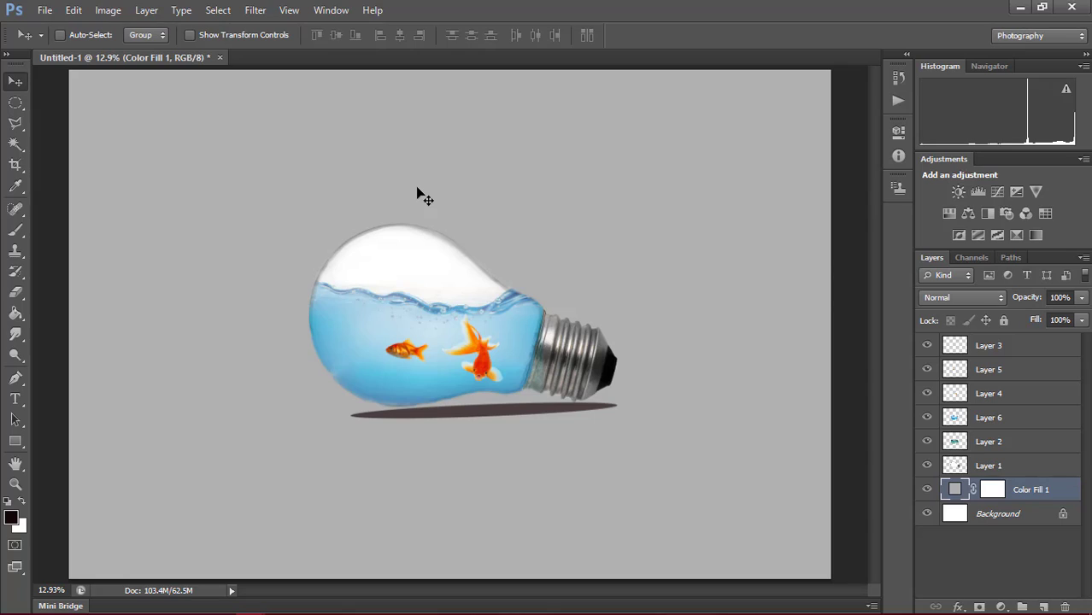
- Open the Daisies_with_Grass PNG, drop it into Untitled-1, and move its layer to the top
{"action": "key", "text": "ctrl+o"}
{"action": "left_click", "coordinate": [442, 405]}
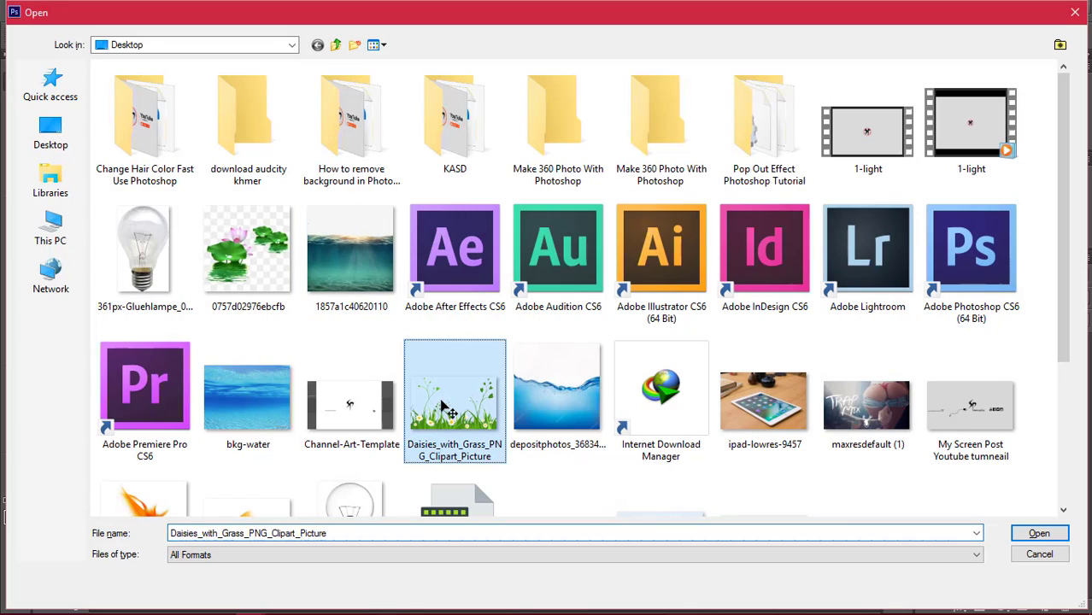
{"action": "double_click", "coordinate": [438, 402]}
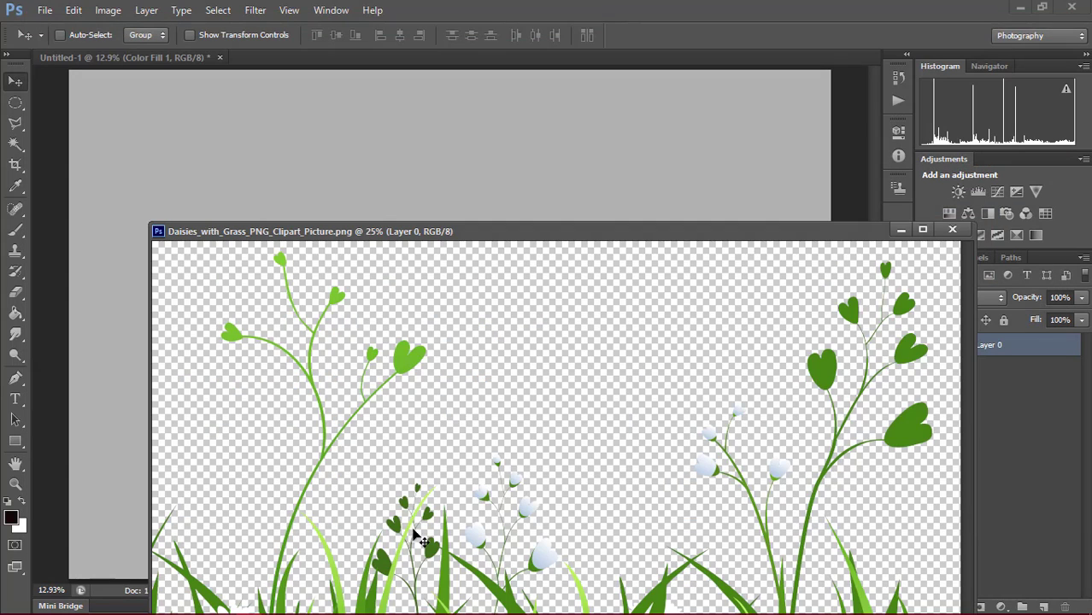
{"action": "left_click_drag", "start_coordinate": [418, 538], "coordinate": [429, 200]}
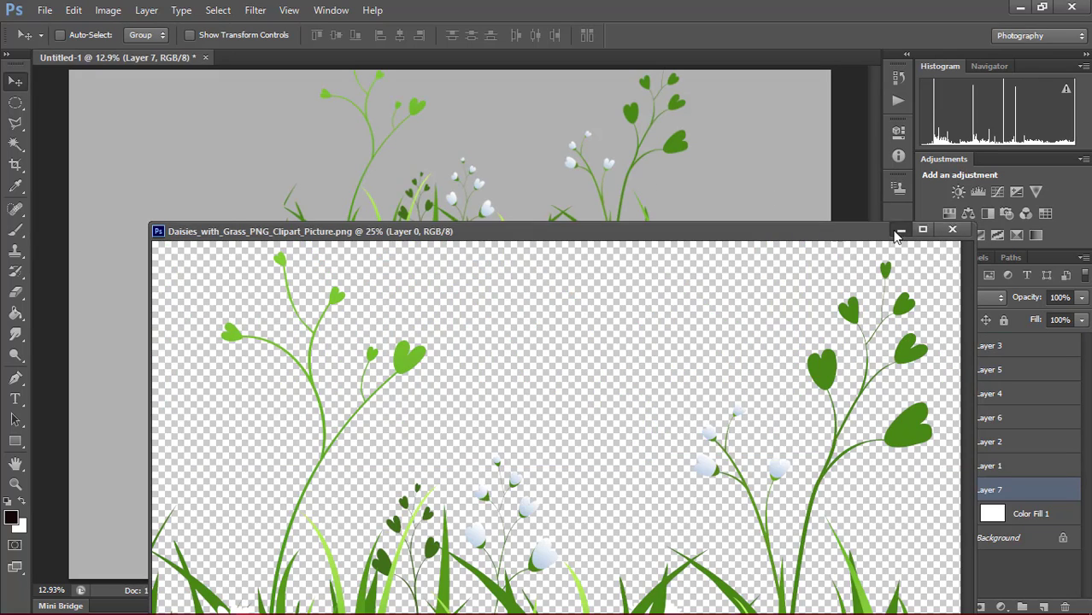
{"action": "left_click", "coordinate": [900, 232]}
{"action": "left_click_drag", "start_coordinate": [468, 288], "coordinate": [612, 476]}
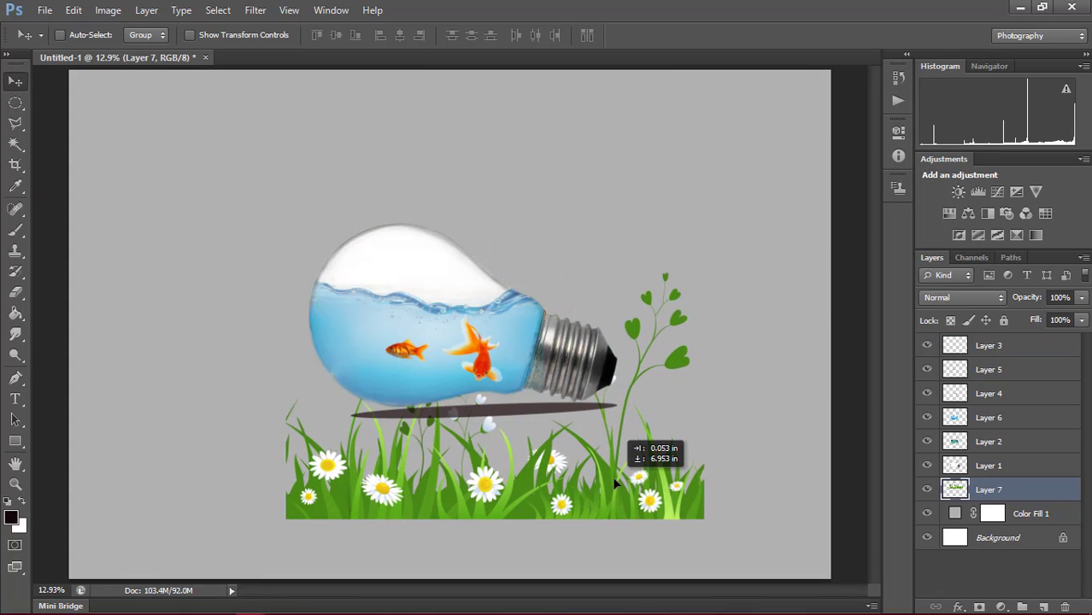
{"action": "left_click_drag", "start_coordinate": [990, 490], "coordinate": [983, 337]}
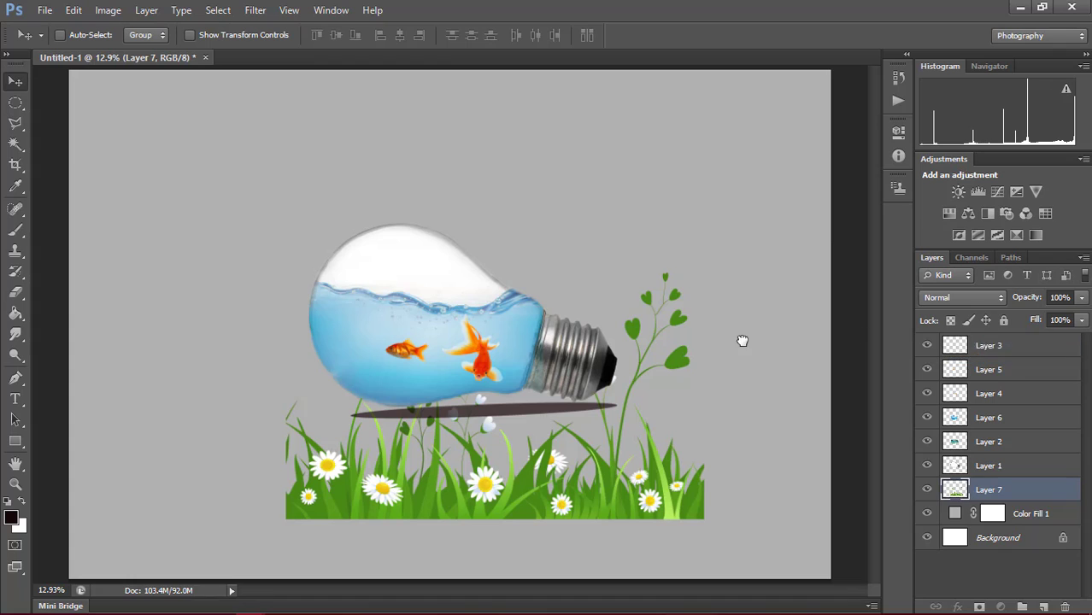
{"action": "left_click_drag", "start_coordinate": [535, 512], "coordinate": [525, 490]}
- Transform the daisies to about 49% by 42%, fitting them along the bulb's water bottom
{"action": "key", "text": "ctrl+t"}
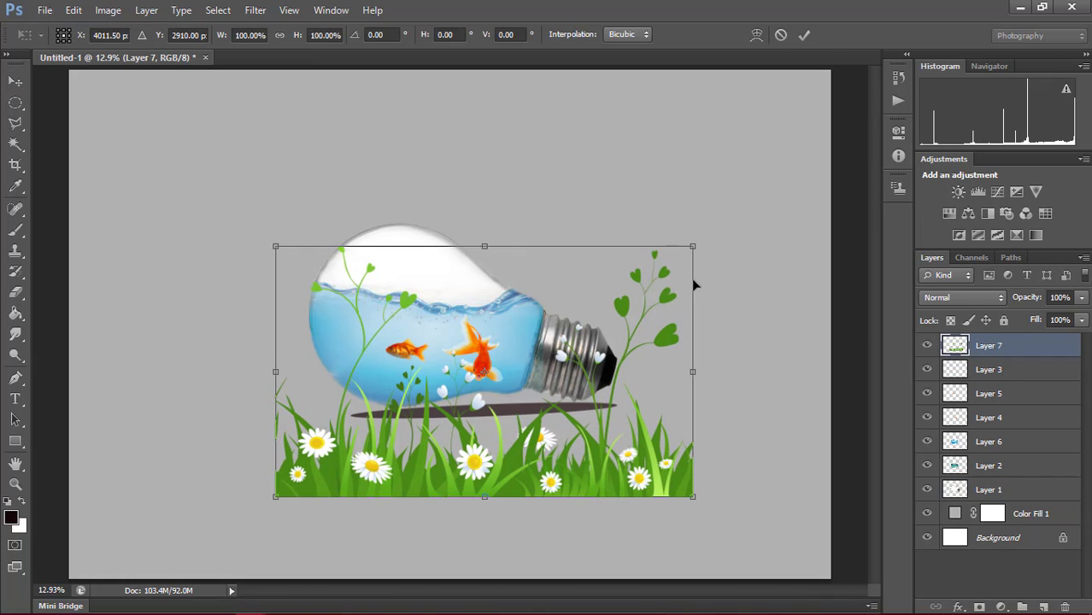
{"action": "left_click_drag", "start_coordinate": [691, 248], "coordinate": [427, 362]}
{"action": "mouse_move", "coordinate": [430, 471]}
{"action": "left_mouse_down"}
{"action": "mouse_move", "coordinate": [477, 341]}
{"action": "mouse_move", "coordinate": [477, 380]}
{"action": "left_mouse_up"}
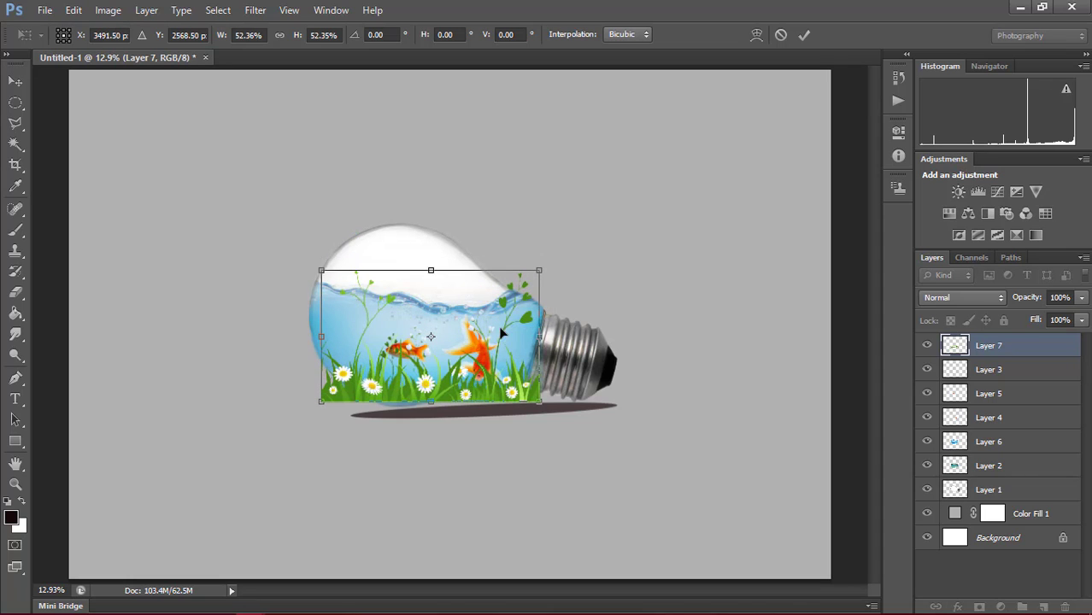
{"action": "left_click_drag", "start_coordinate": [540, 271], "coordinate": [526, 278]}
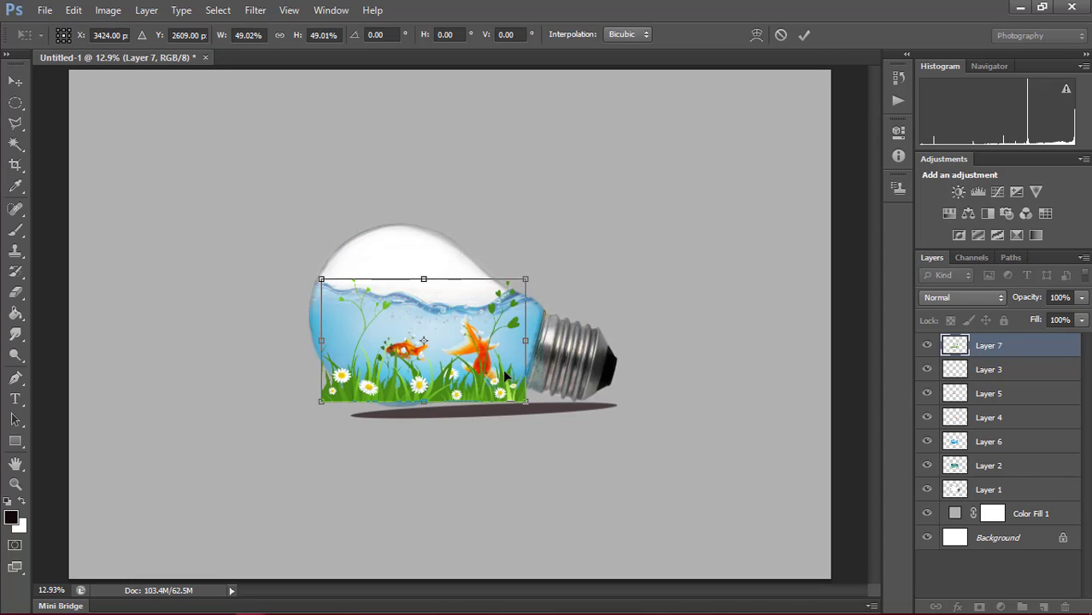
{"action": "left_click_drag", "start_coordinate": [511, 371], "coordinate": [519, 376]}
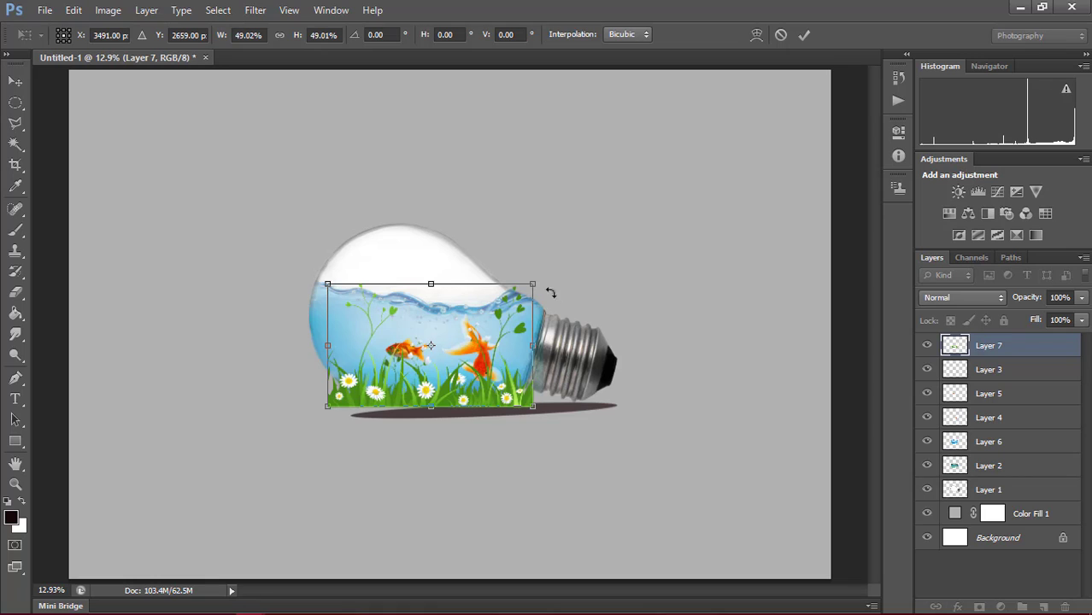
{"action": "left_click_drag", "start_coordinate": [534, 282], "coordinate": [503, 301]}
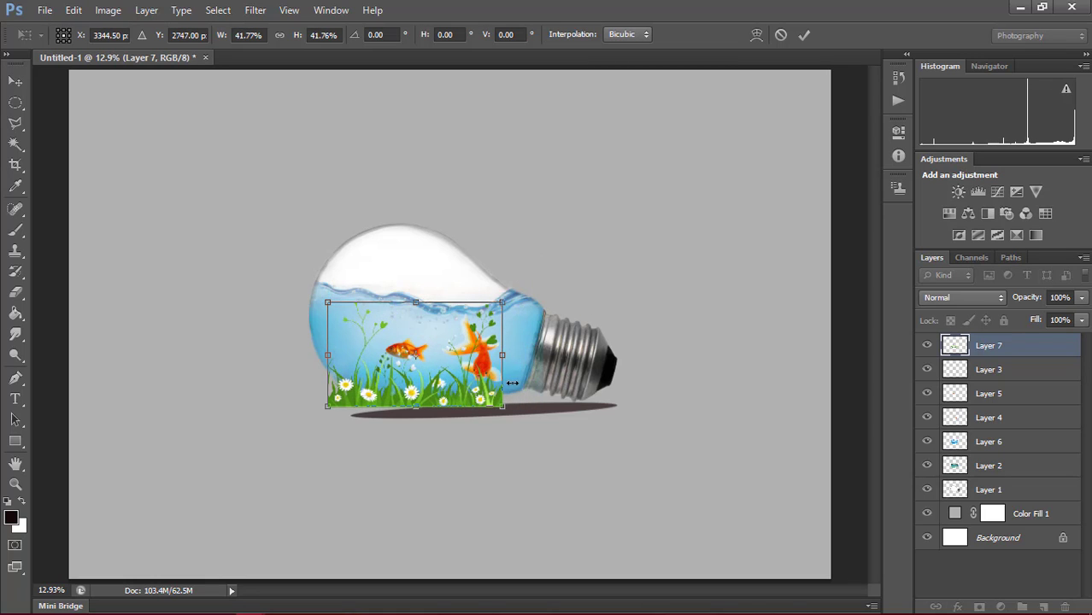
{"action": "left_click_drag", "start_coordinate": [503, 355], "coordinate": [528, 354]}
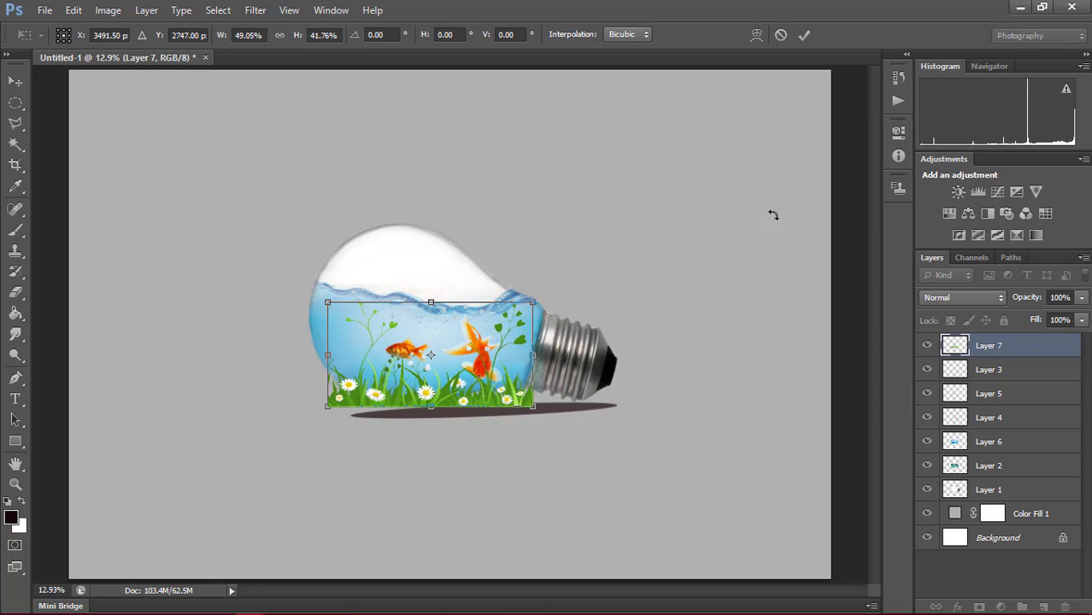
{"action": "left_click", "coordinate": [798, 43]}
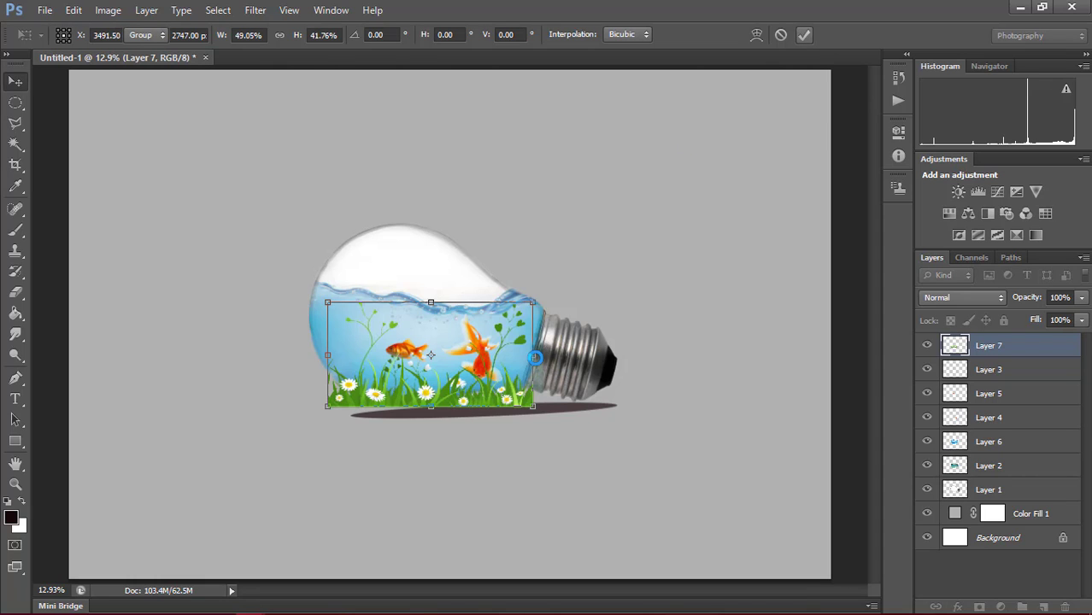
{"action": "key", "text": "Return"}
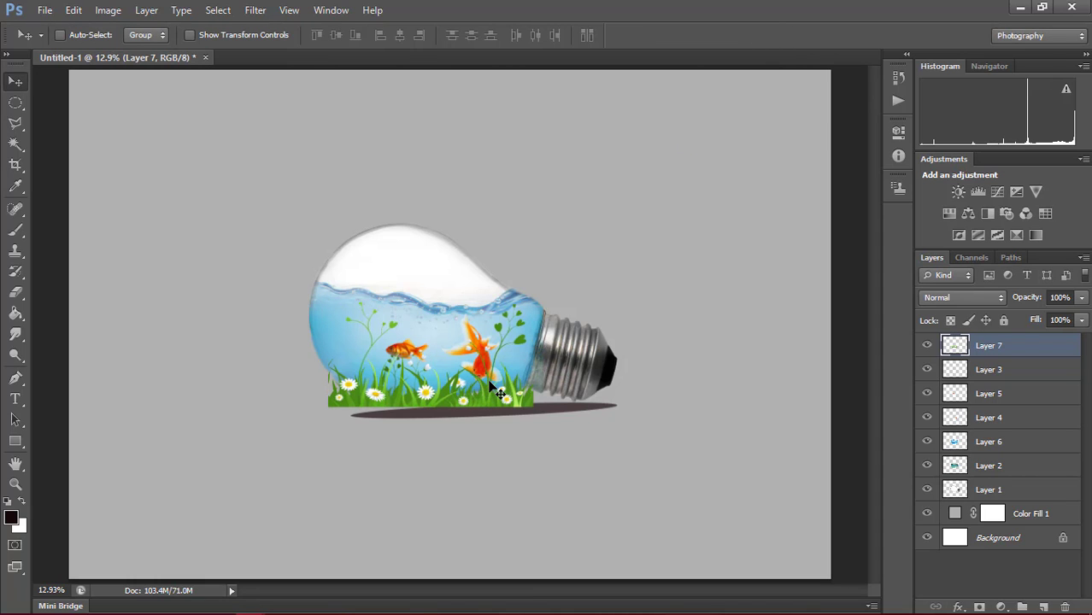
- Move the grass layer below the goldfish and set its opacity to 48%
{"action": "scroll", "coordinate": [495, 387], "scroll_direction": "up", "scroll_amount": 5}
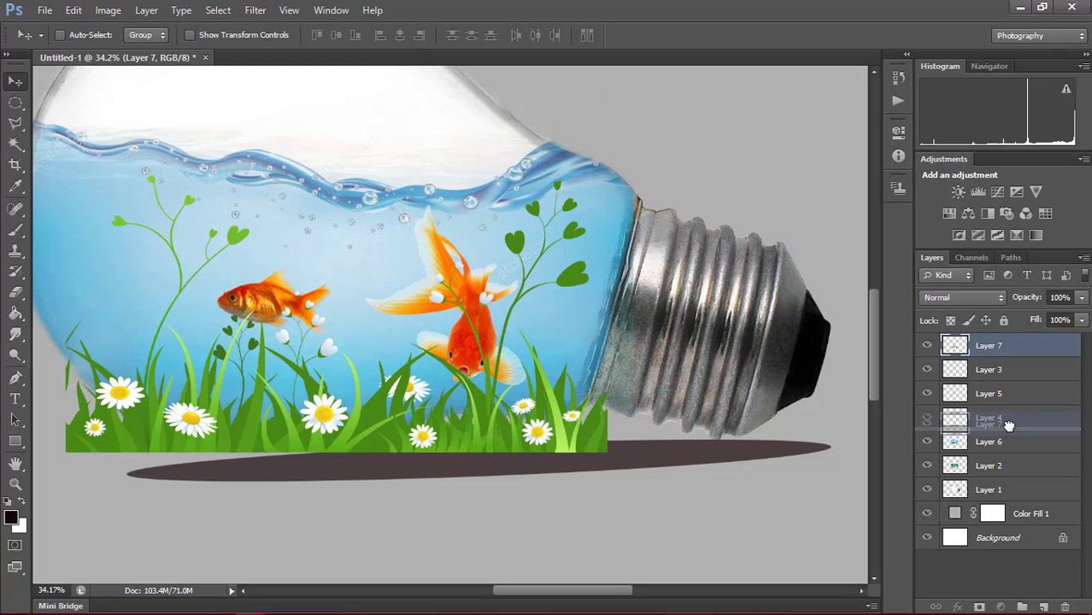
{"action": "left_click_drag", "start_coordinate": [1002, 348], "coordinate": [991, 430]}
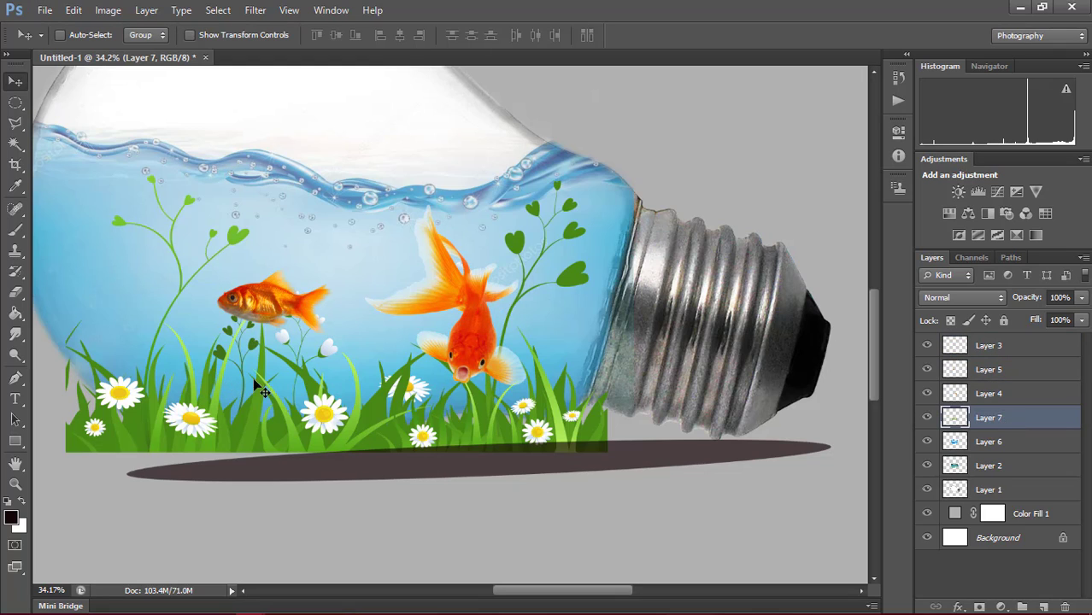
{"action": "left_click", "coordinate": [19, 167]}
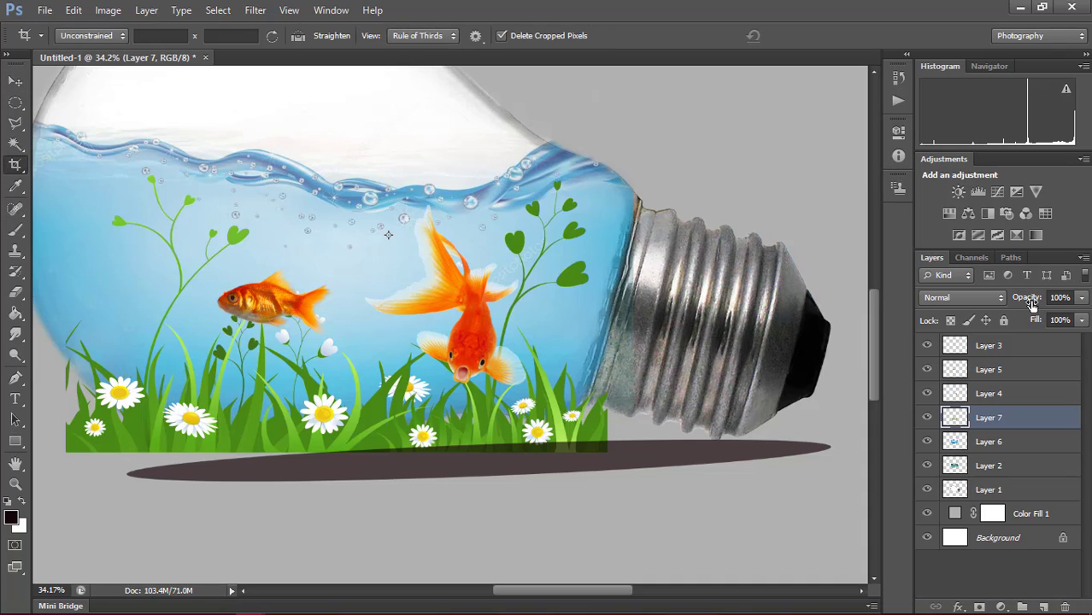
{"action": "left_click_drag", "start_coordinate": [1032, 306], "coordinate": [287, 430]}
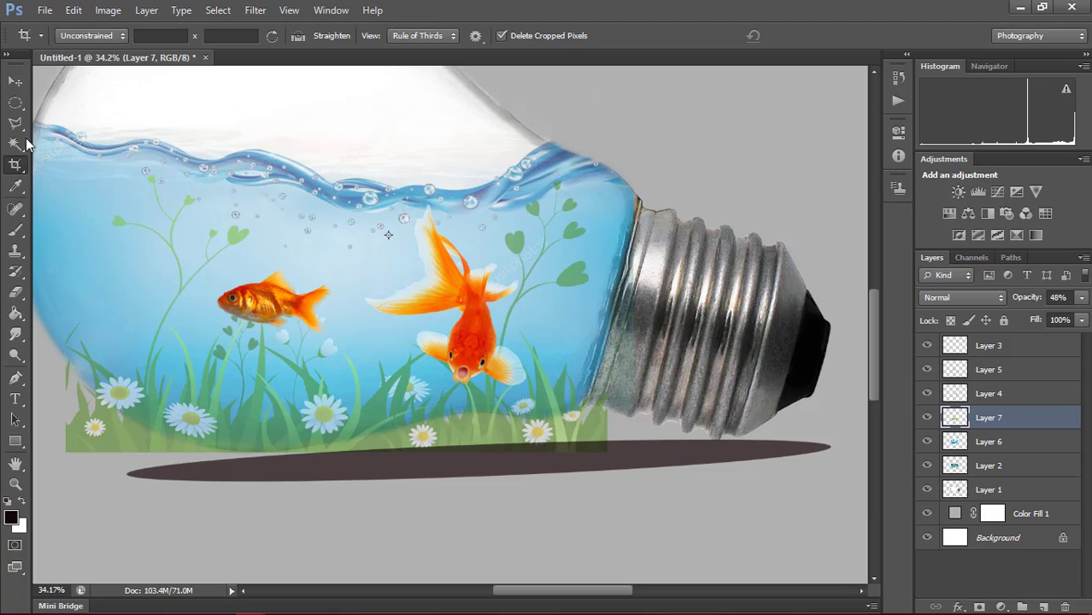
- Erase the grass spilling past the bulb's left side and lower edge
{"action": "left_click", "coordinate": [15, 292]}
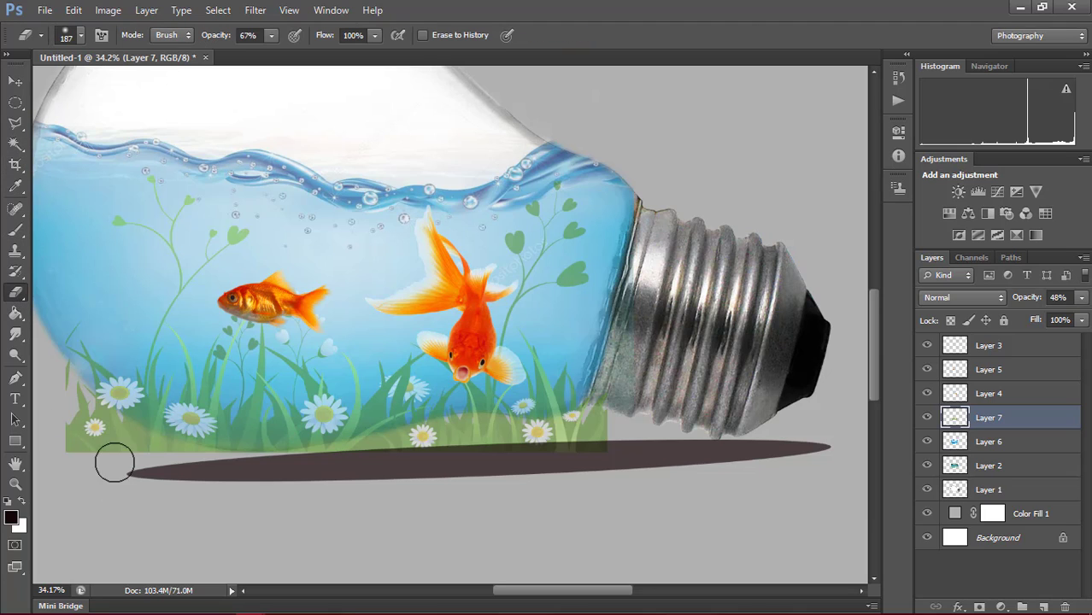
{"action": "mouse_move", "coordinate": [59, 425]}
{"action": "left_mouse_down"}
{"action": "mouse_move", "coordinate": [102, 437]}
{"action": "mouse_move", "coordinate": [88, 420]}
{"action": "mouse_move", "coordinate": [139, 451]}
{"action": "mouse_move", "coordinate": [110, 446]}
{"action": "mouse_move", "coordinate": [125, 452]}
{"action": "mouse_move", "coordinate": [55, 379]}
{"action": "left_mouse_up"}
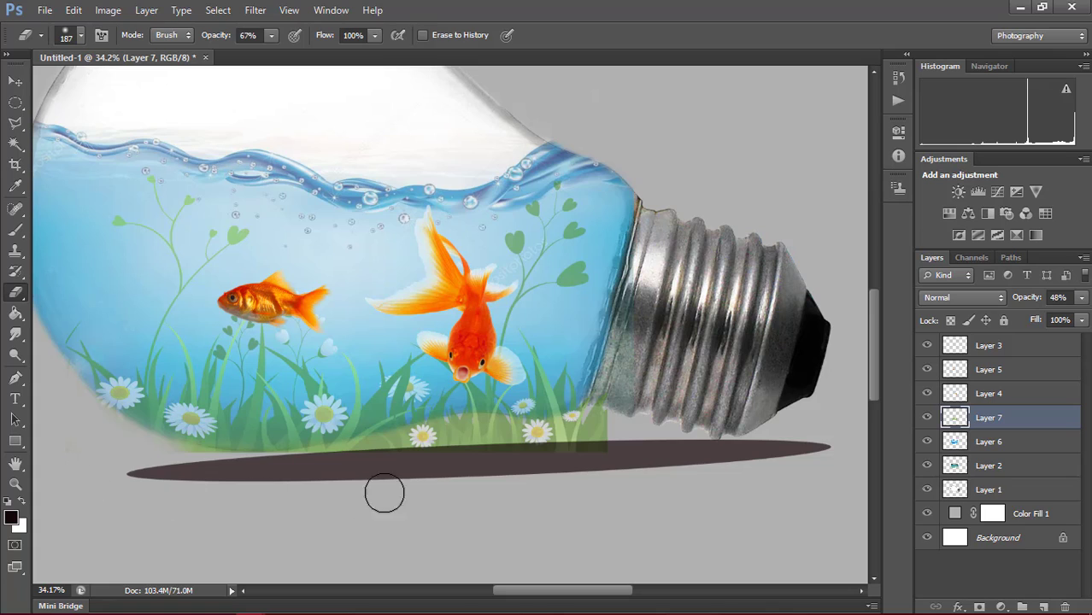
{"action": "mouse_move", "coordinate": [599, 437]}
{"action": "left_mouse_down"}
{"action": "mouse_move", "coordinate": [604, 398]}
{"action": "mouse_move", "coordinate": [597, 448]}
{"action": "mouse_move", "coordinate": [550, 453]}
{"action": "mouse_move", "coordinate": [568, 454]}
{"action": "mouse_move", "coordinate": [478, 452]}
{"action": "mouse_move", "coordinate": [471, 440]}
{"action": "mouse_move", "coordinate": [576, 442]}
{"action": "mouse_move", "coordinate": [596, 421]}
{"action": "mouse_move", "coordinate": [556, 441]}
{"action": "mouse_move", "coordinate": [386, 449]}
{"action": "mouse_move", "coordinate": [483, 439]}
{"action": "mouse_move", "coordinate": [471, 437]}
{"action": "mouse_move", "coordinate": [490, 447]}
{"action": "mouse_move", "coordinate": [452, 434]}
{"action": "mouse_move", "coordinate": [326, 466]}
{"action": "mouse_move", "coordinate": [165, 453]}
{"action": "mouse_move", "coordinate": [190, 466]}
{"action": "left_mouse_up"}
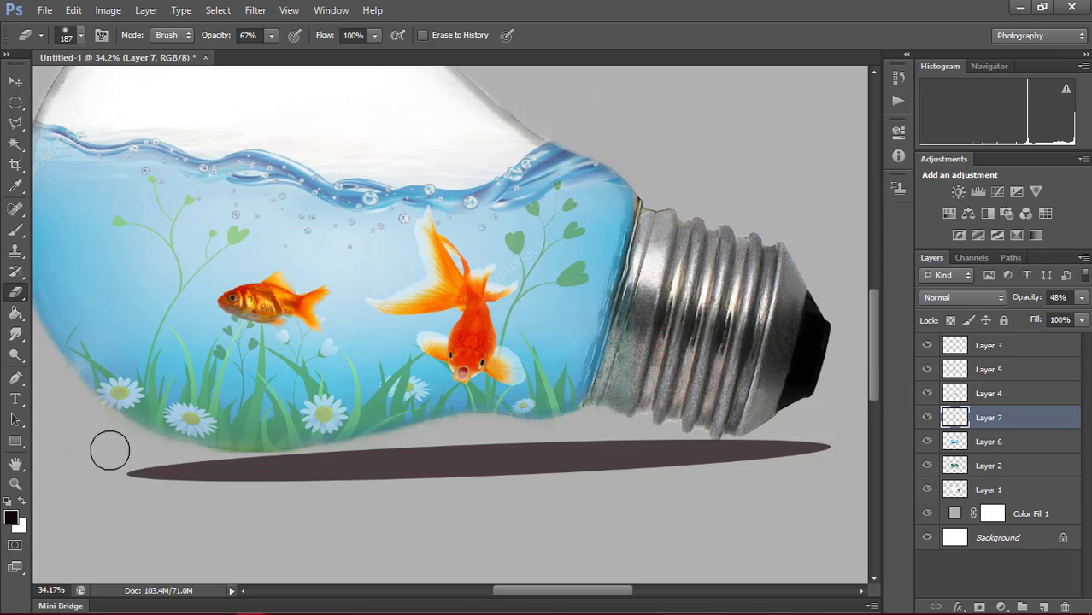
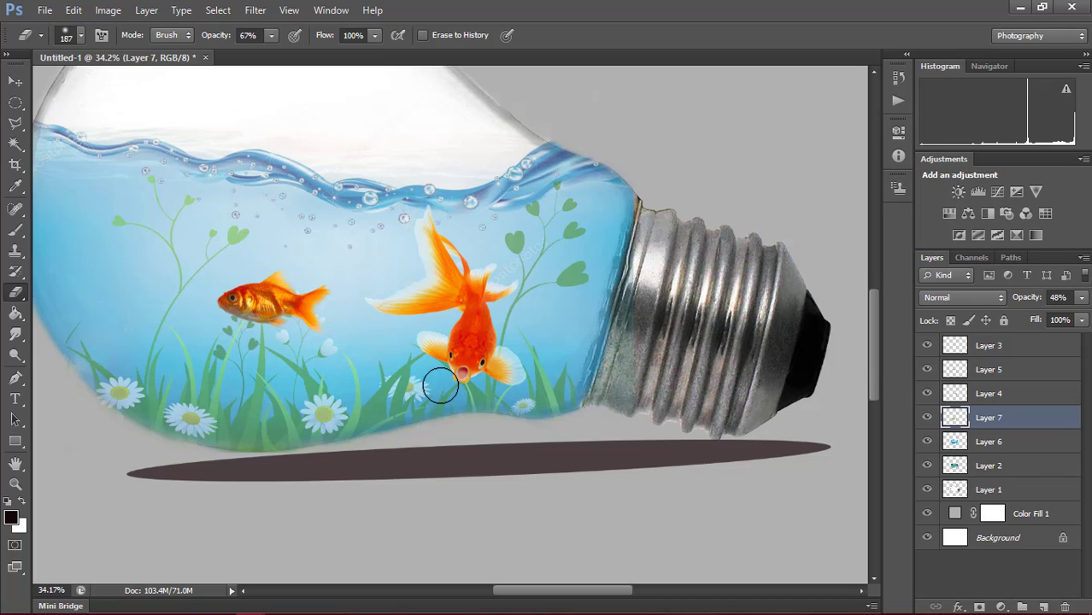
- With the Move tool active, set Layer 7's opacity to 97%
{"action": "scroll", "coordinate": [438, 383], "scroll_direction": "down", "scroll_amount": 3}
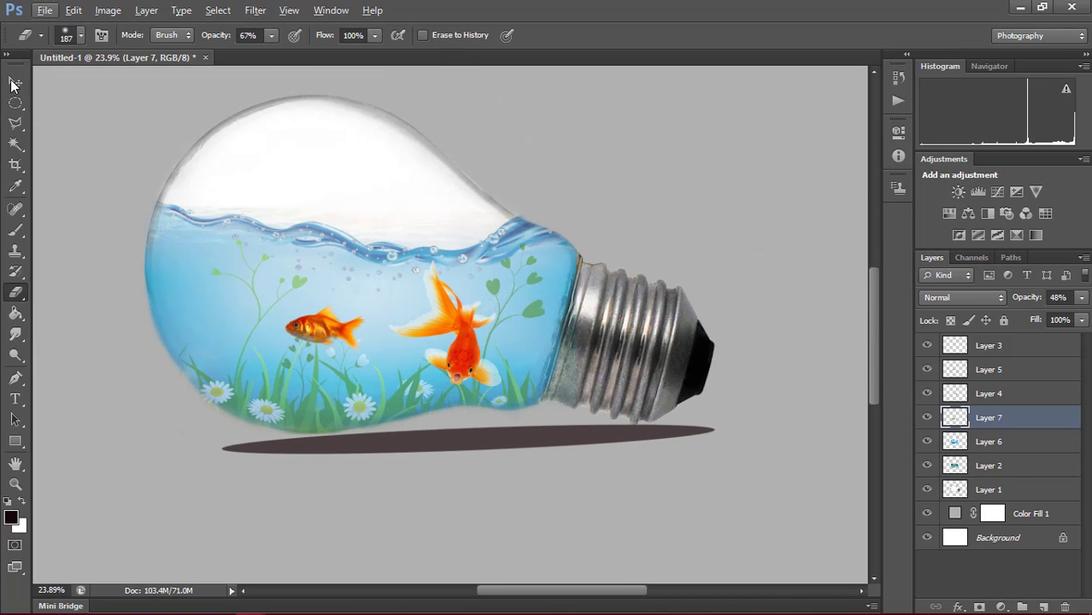
{"action": "left_click", "coordinate": [13, 83]}
{"action": "left_click", "coordinate": [1058, 298]}
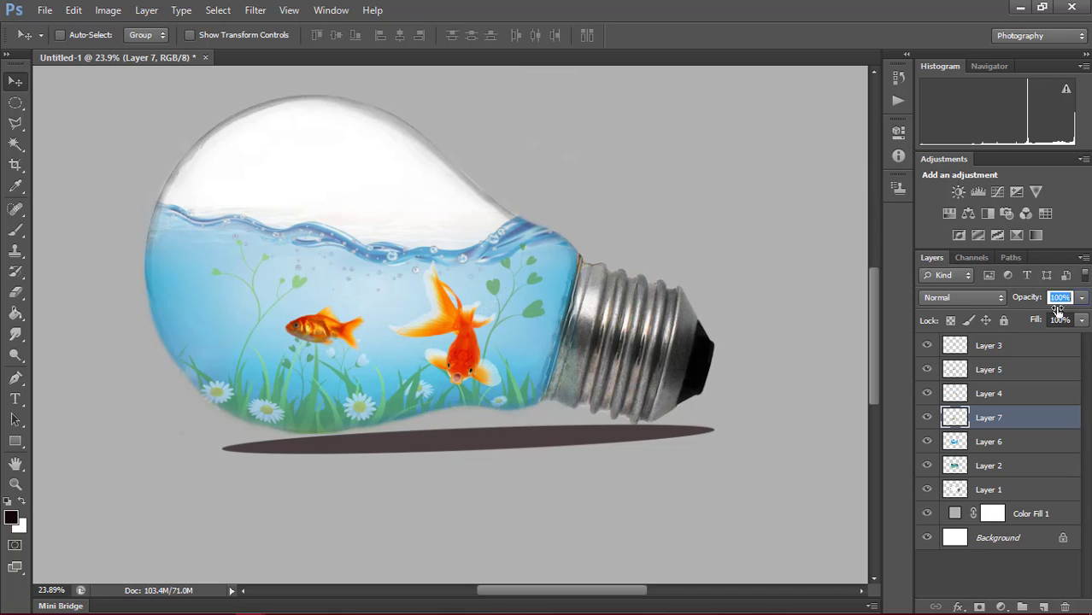
{"action": "type", "text": "97"}
{"action": "key", "text": "Return"}
{"action": "scroll", "coordinate": [621, 342], "scroll_direction": "down", "scroll_amount": 2}
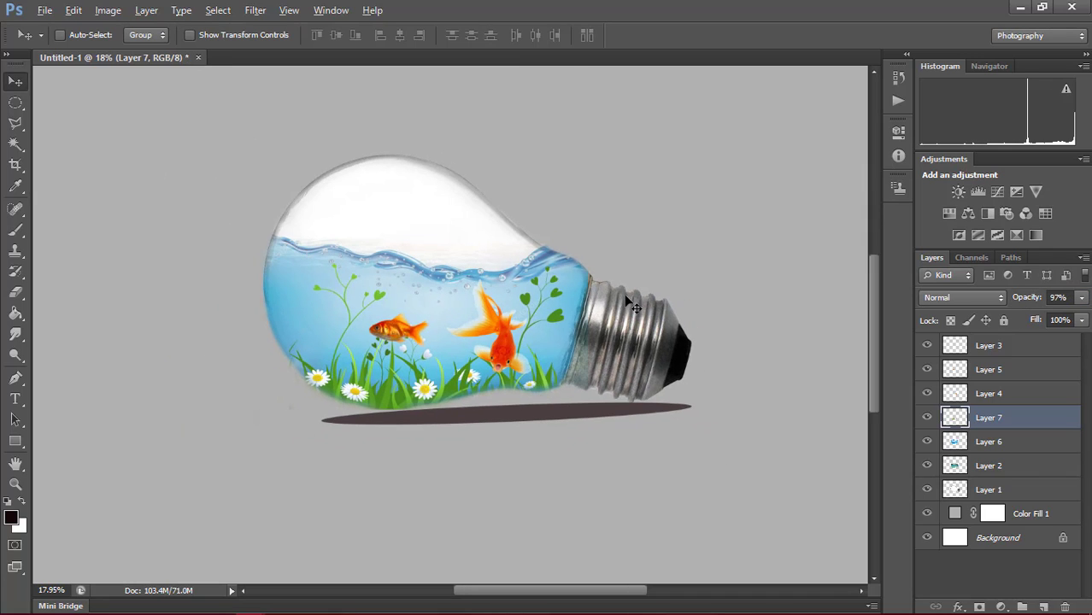
{"action": "left_click_drag", "start_coordinate": [870, 343], "coordinate": [872, 328]}
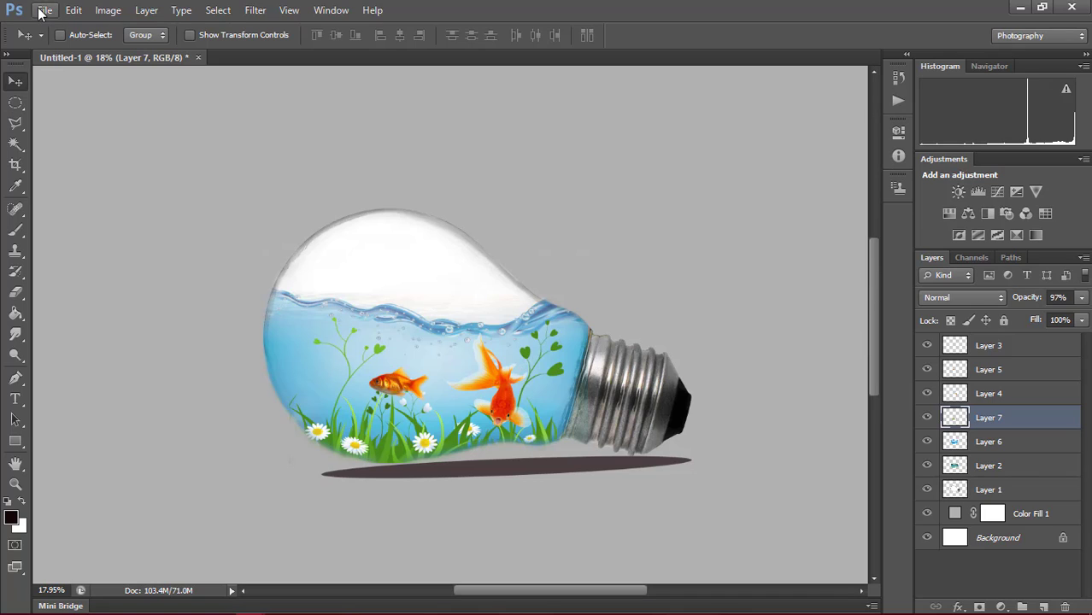
{"action": "left_click", "coordinate": [45, 10]}
{"action": "left_click", "coordinate": [64, 203]}
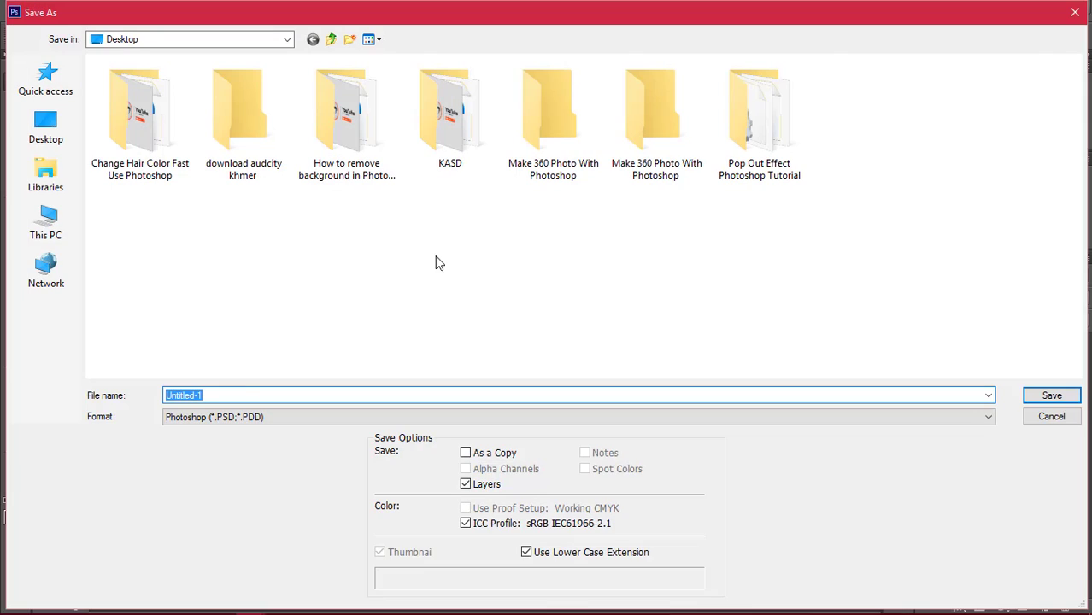
{"action": "left_click", "coordinate": [1051, 417]}
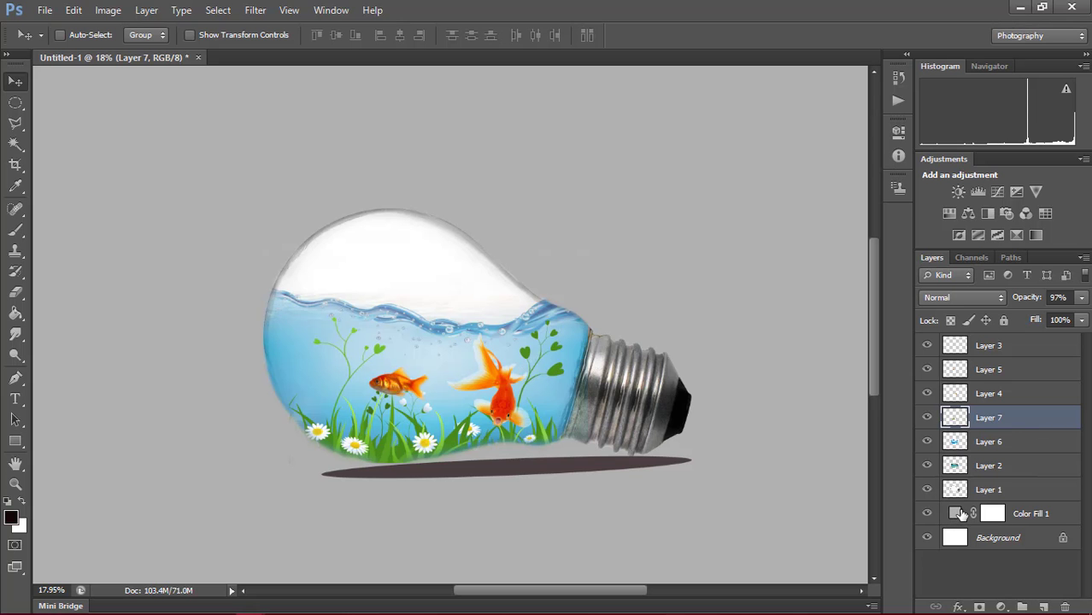
{"action": "left_click", "coordinate": [959, 514]}
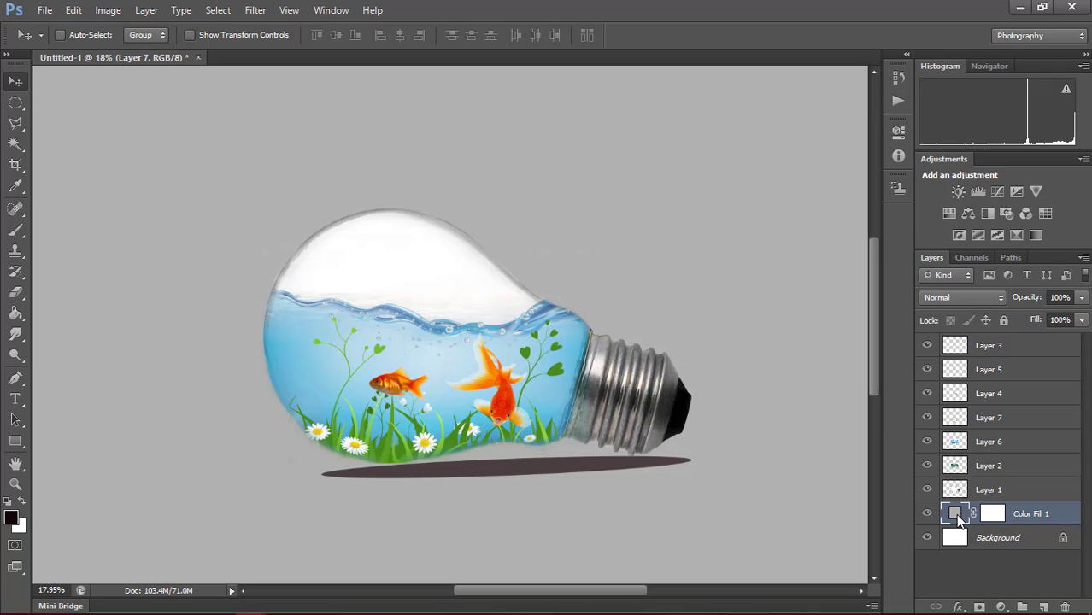
{"action": "double_click", "coordinate": [954, 513]}
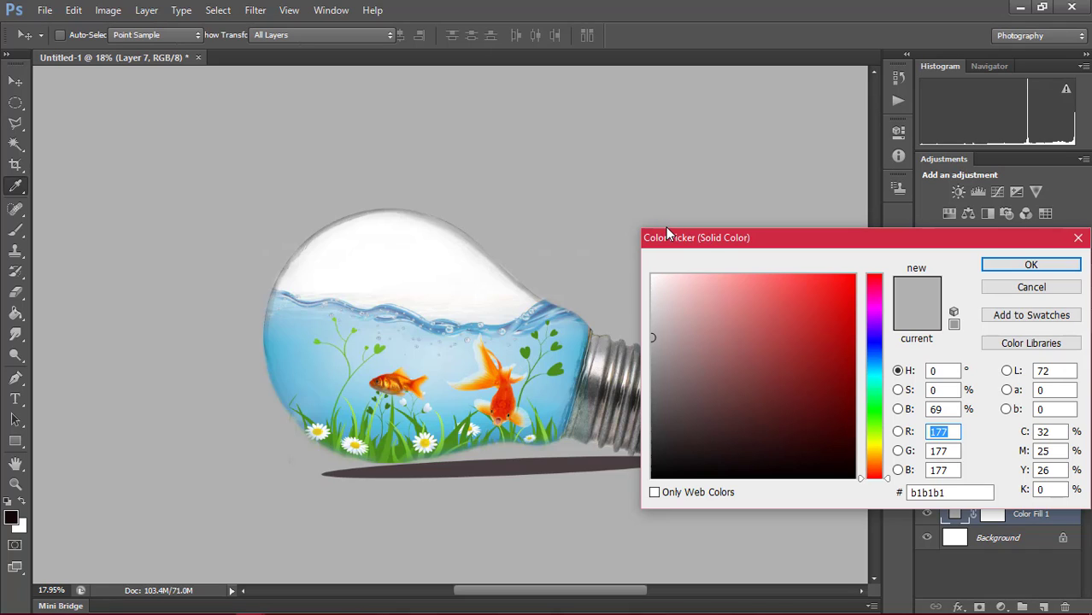
{"action": "left_click", "coordinate": [658, 282]}
{"action": "left_click_drag", "start_coordinate": [727, 238], "coordinate": [682, 225]}
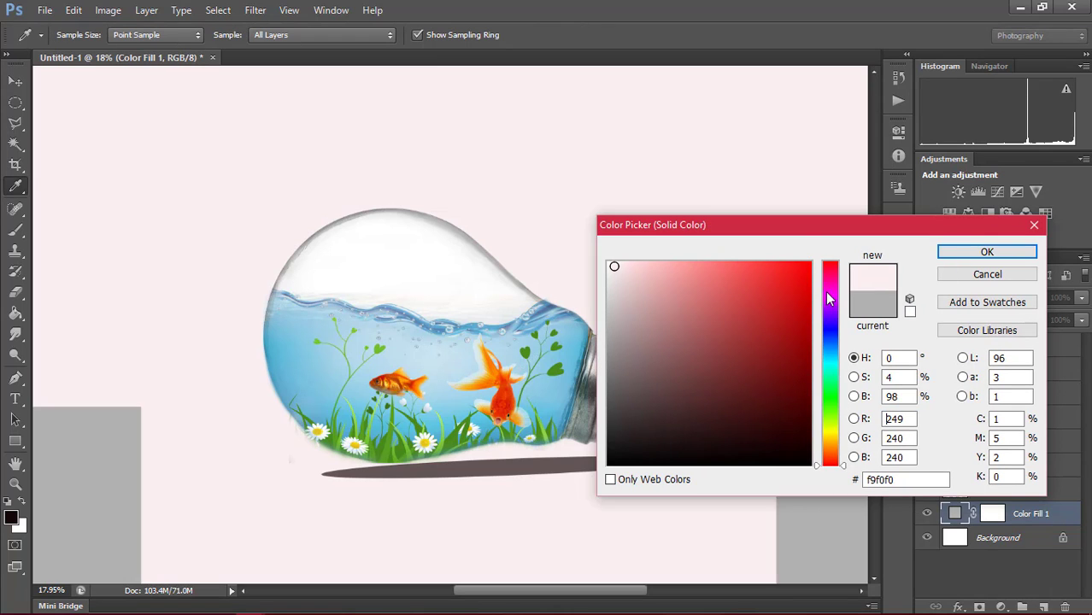
{"action": "left_click", "coordinate": [678, 288]}
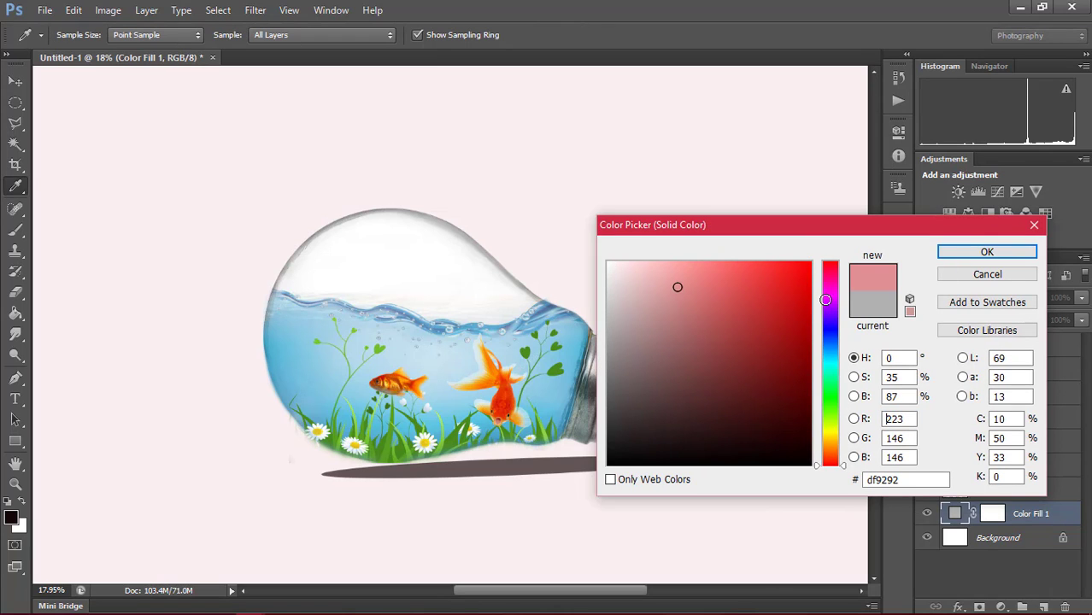
{"action": "left_click", "coordinate": [826, 300]}
{"action": "left_click", "coordinate": [793, 295]}
{"action": "left_click", "coordinate": [796, 428]}
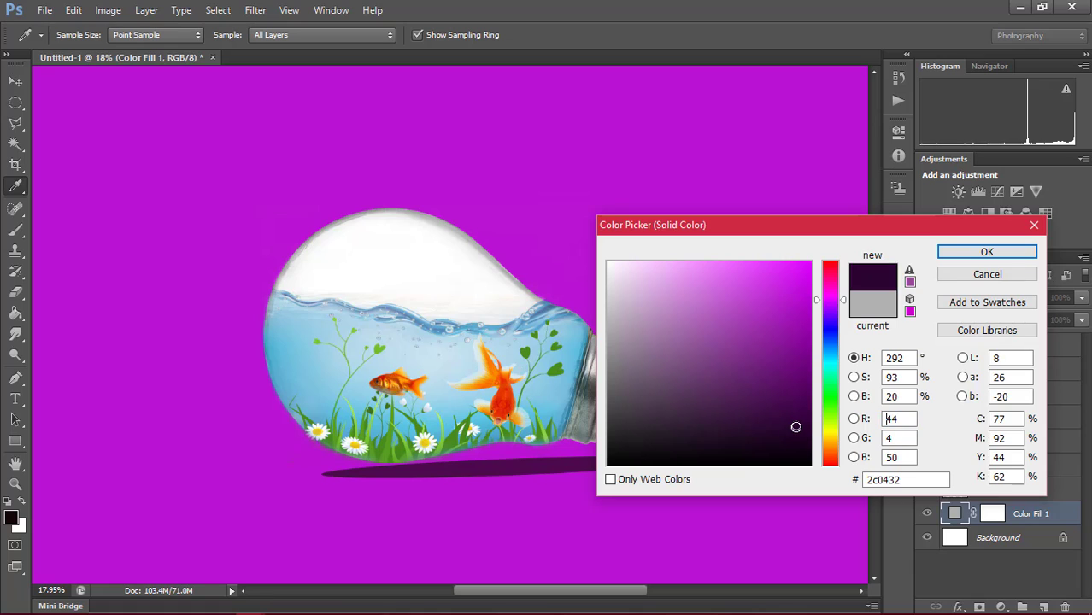
{"action": "left_click", "coordinate": [649, 444]}
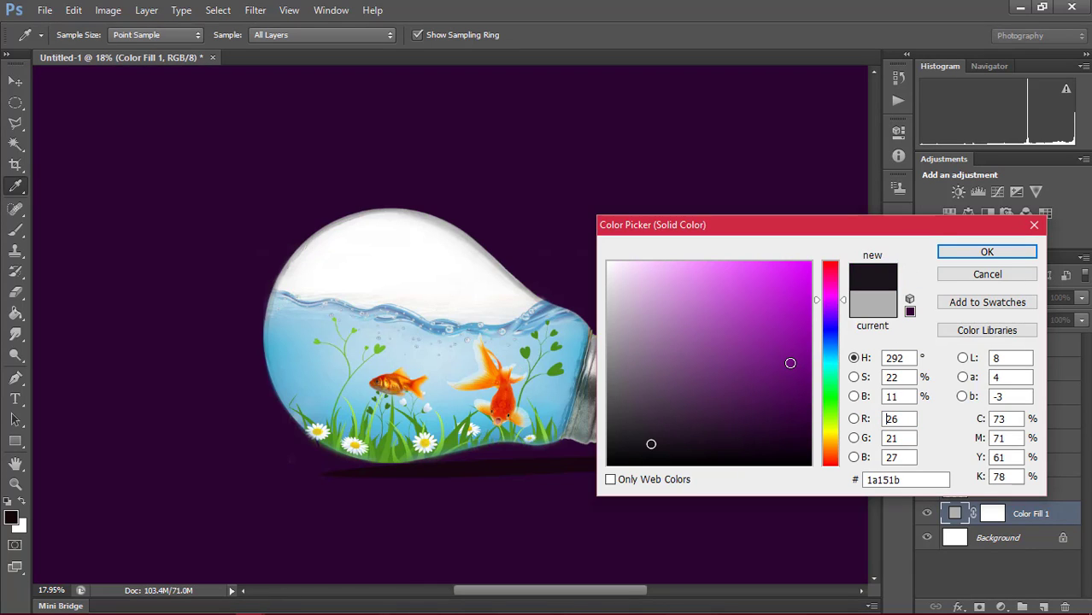
{"action": "left_click", "coordinate": [790, 360]}
{"action": "left_click", "coordinate": [792, 455]}
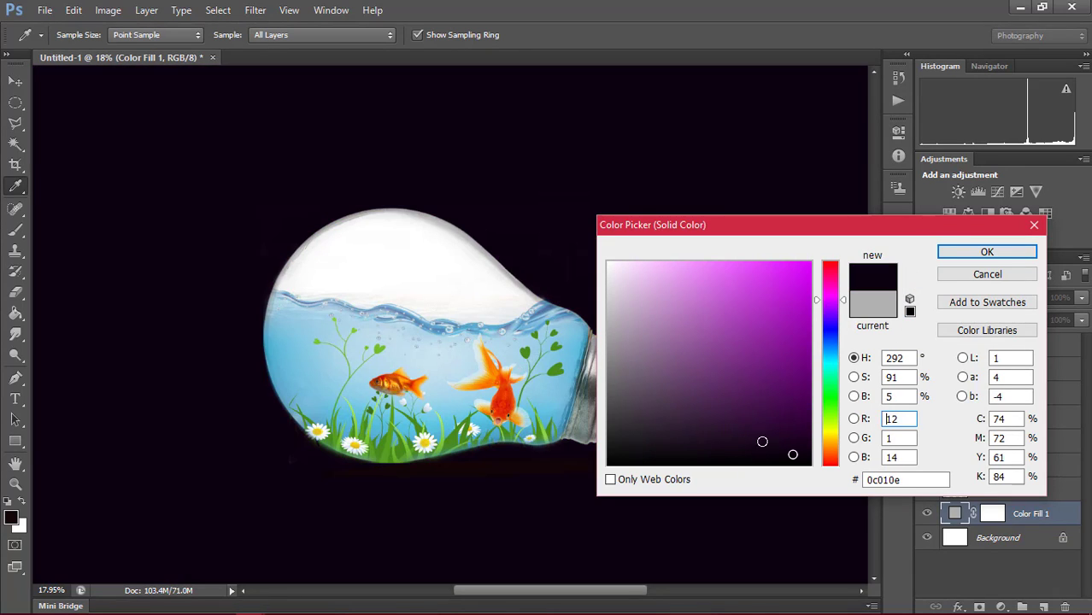
{"action": "left_click", "coordinate": [819, 335]}
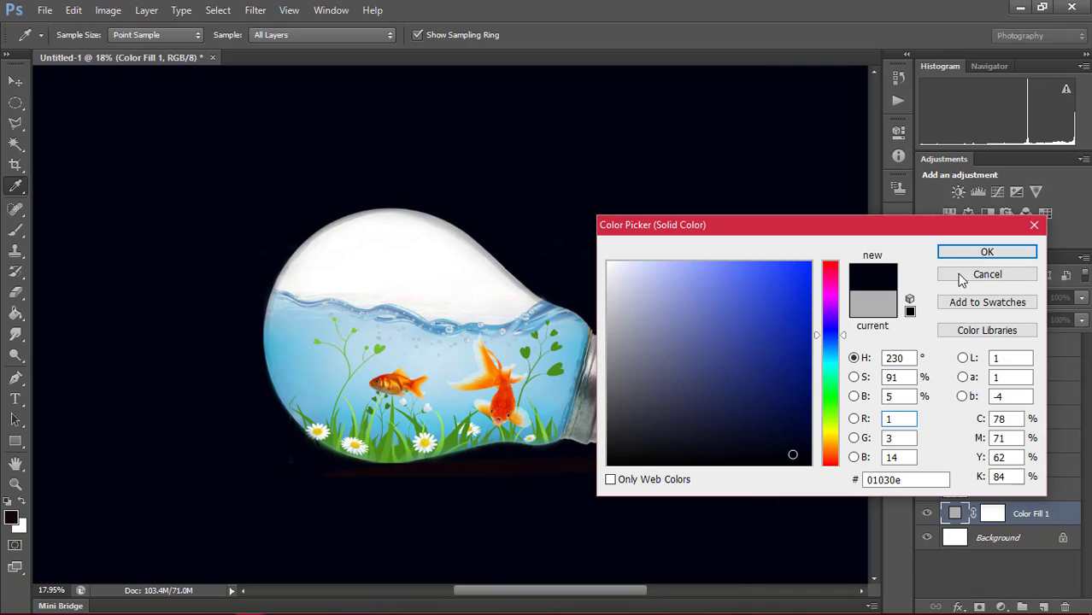
{"action": "left_click", "coordinate": [608, 287]}
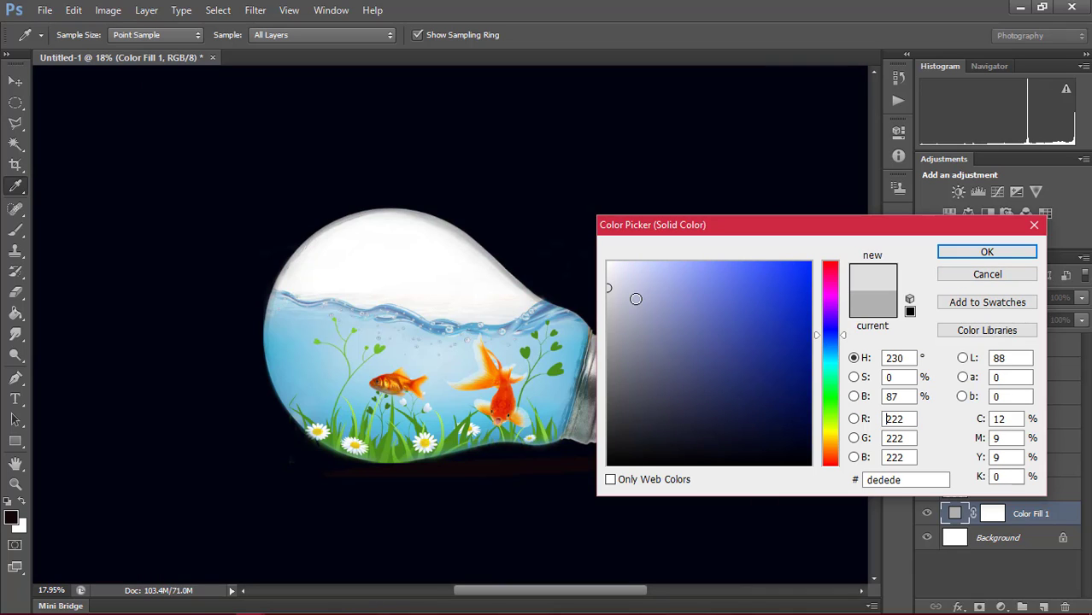
{"action": "left_click", "coordinate": [614, 331]}
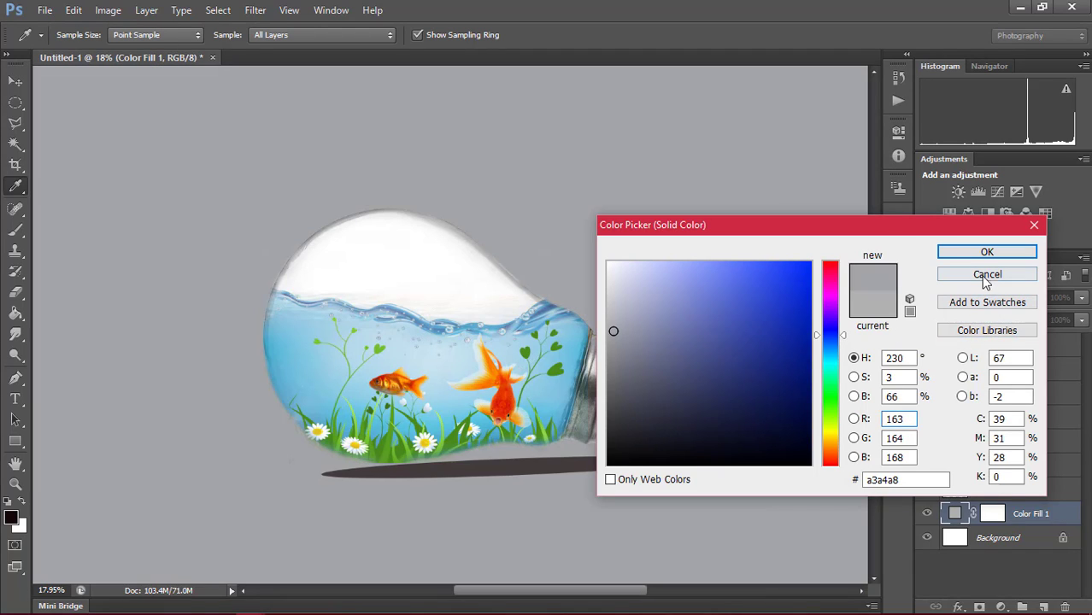
{"action": "key", "text": "v"}
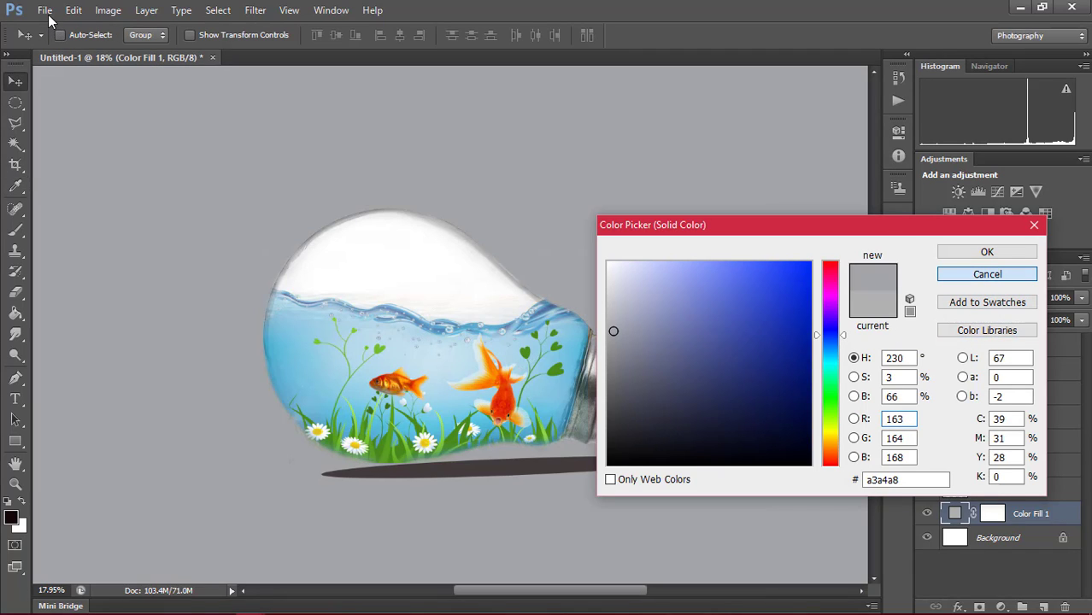
{"action": "key", "text": "Return"}
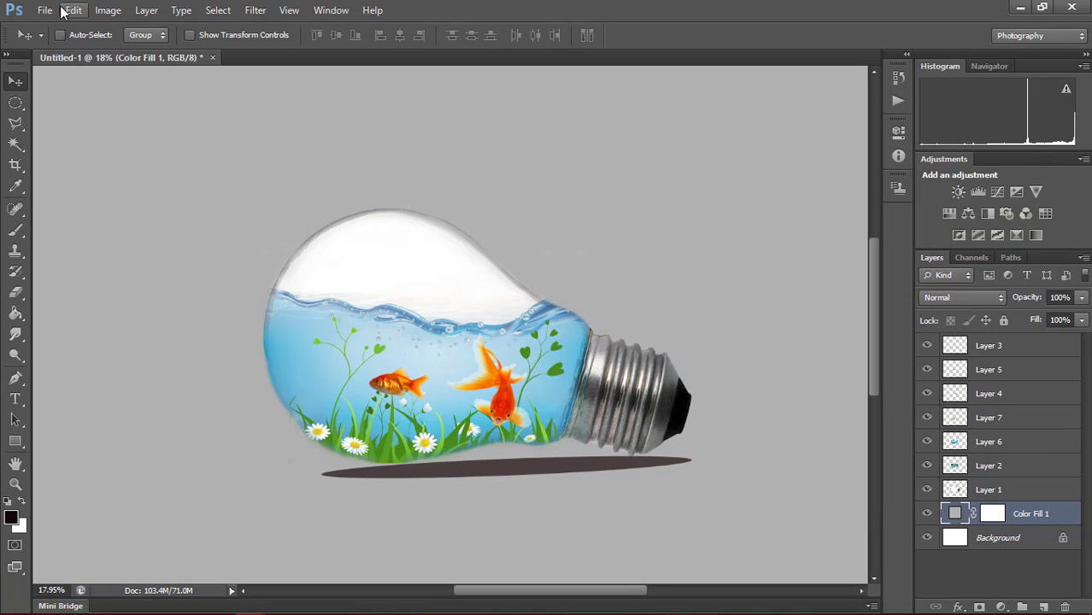
- Save the image to the Desktop in JPEG format as Untitled-1.jpg
{"action": "scroll", "coordinate": [267, 284], "scroll_direction": "down", "scroll_amount": 1}
{"action": "scroll", "coordinate": [267, 284], "scroll_direction": "down", "scroll_amount": 1}
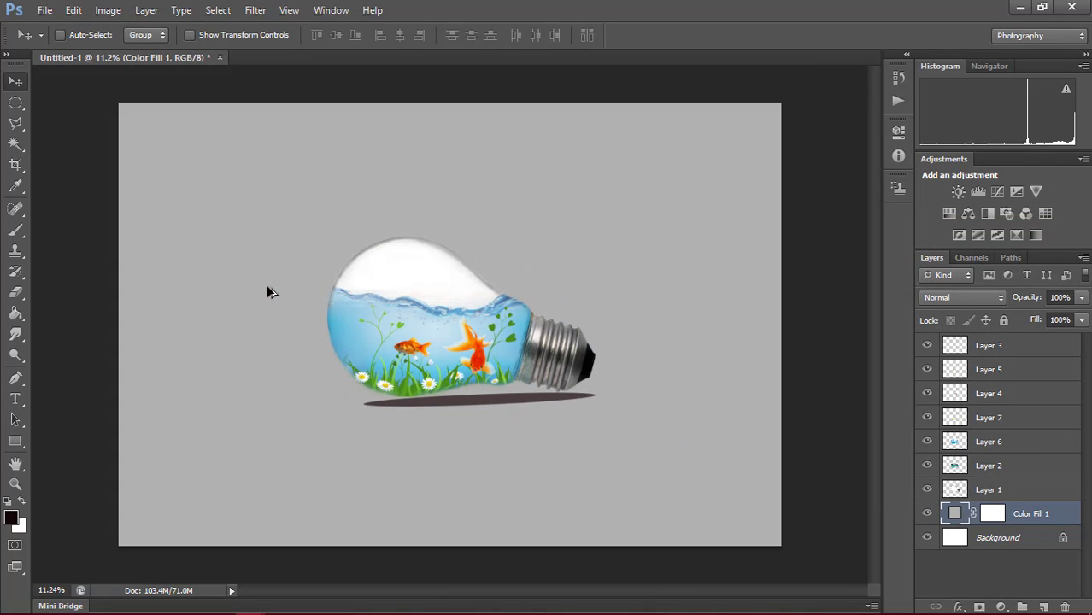
{"action": "left_click", "coordinate": [44, 10]}
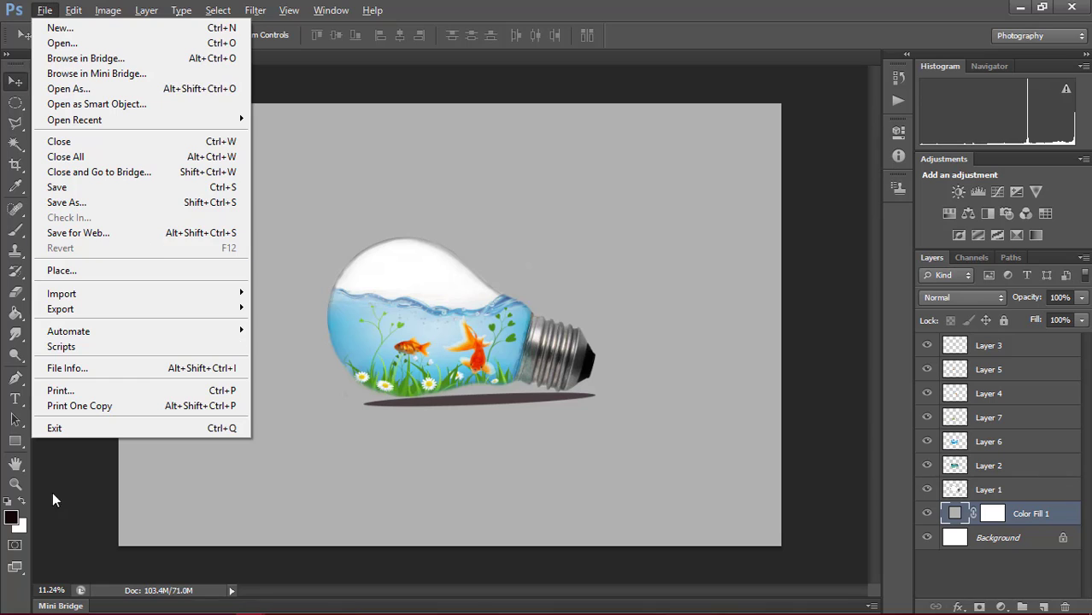
{"action": "left_click", "coordinate": [106, 204]}
{"action": "left_click", "coordinate": [45, 127]}
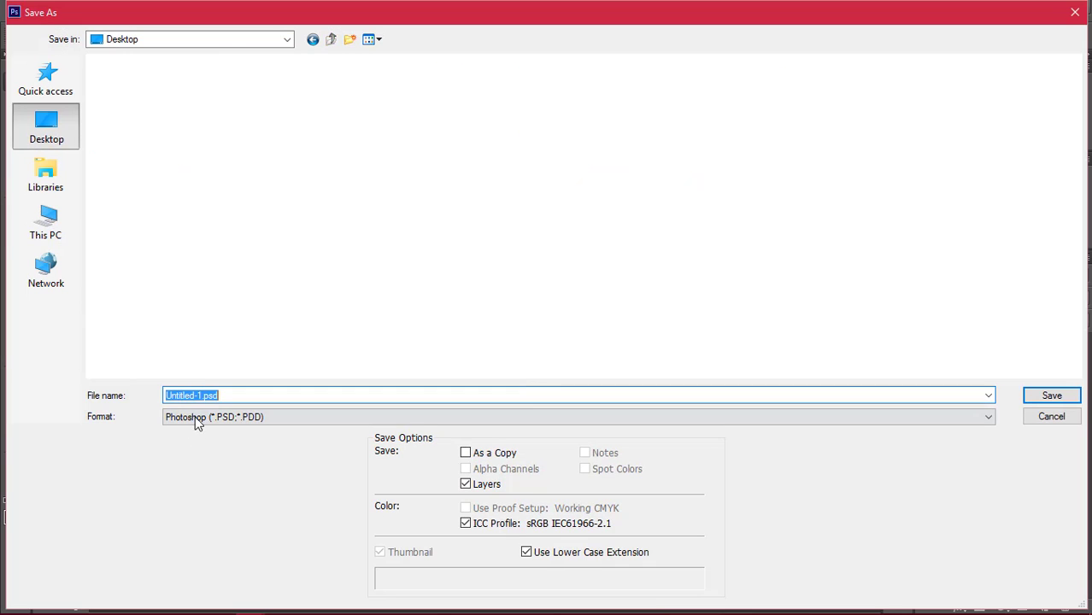
{"action": "left_click", "coordinate": [194, 417]}
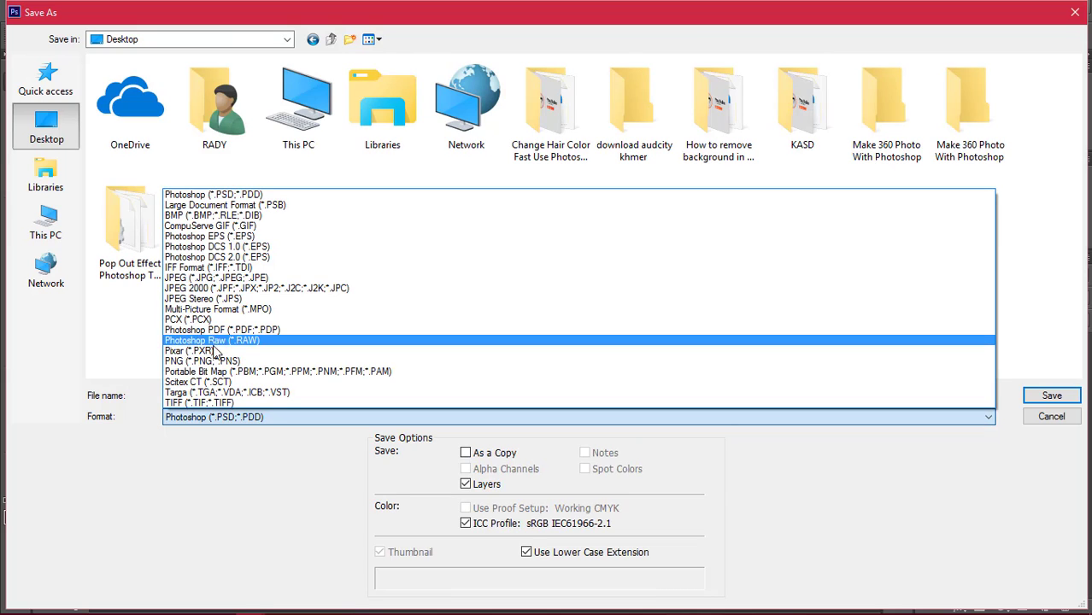
{"action": "left_click", "coordinate": [219, 278]}
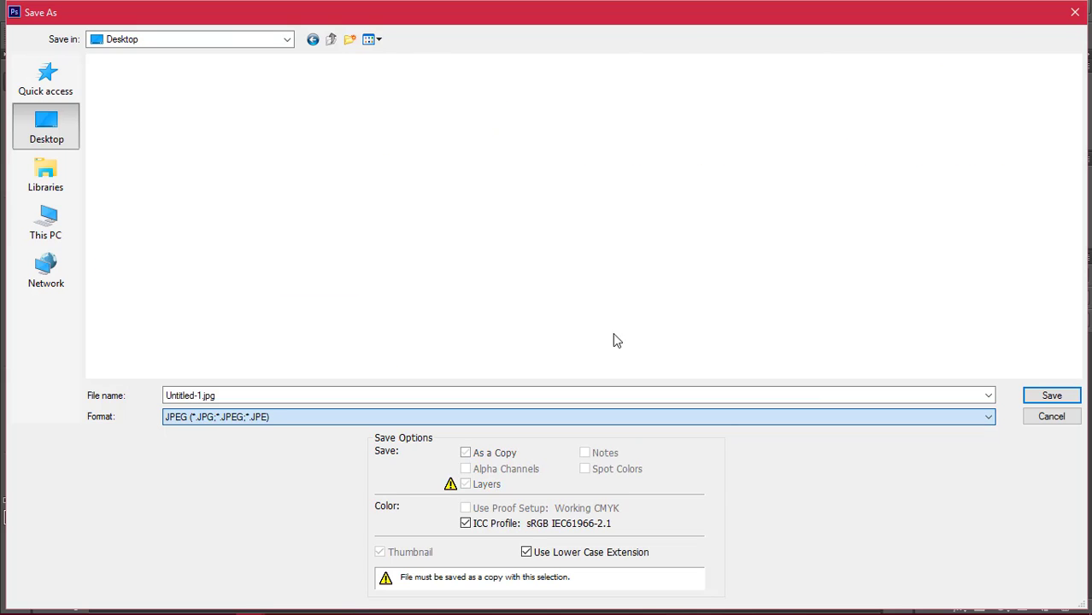
{"action": "left_click", "coordinate": [1079, 396]}
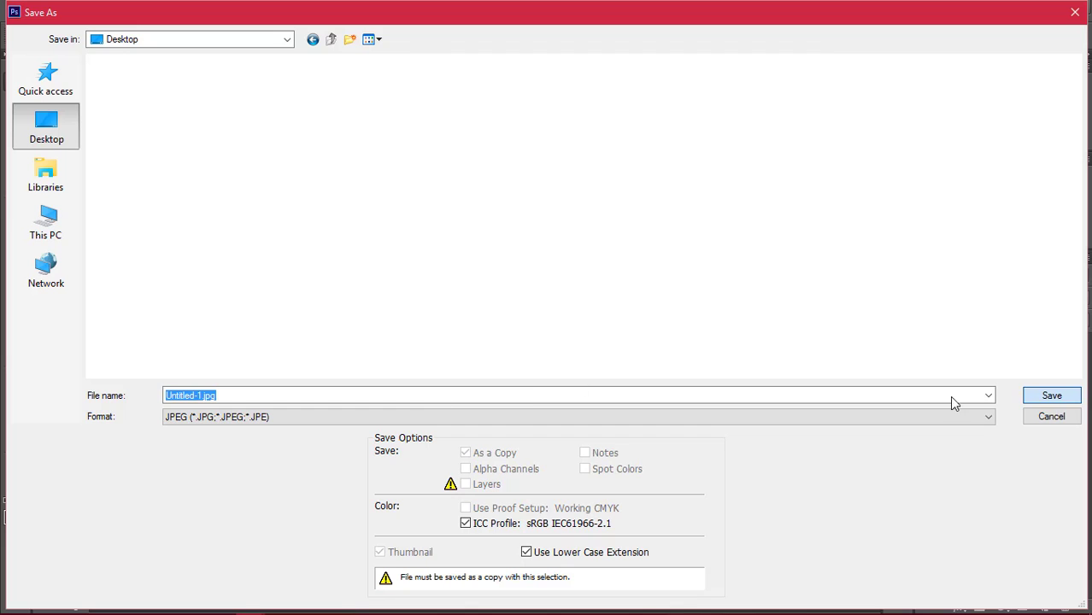
{"action": "left_click", "coordinate": [1042, 397]}
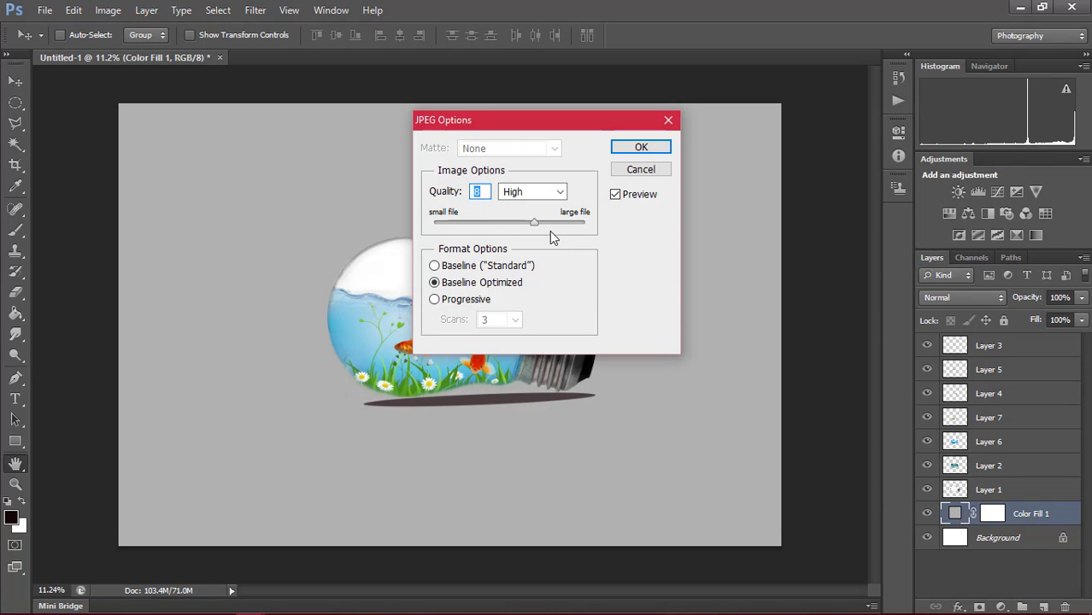
- Set JPEG quality to 12 (Maximum) and write Untitled-1.jpg
{"action": "left_click_drag", "start_coordinate": [533, 221], "coordinate": [586, 222]}
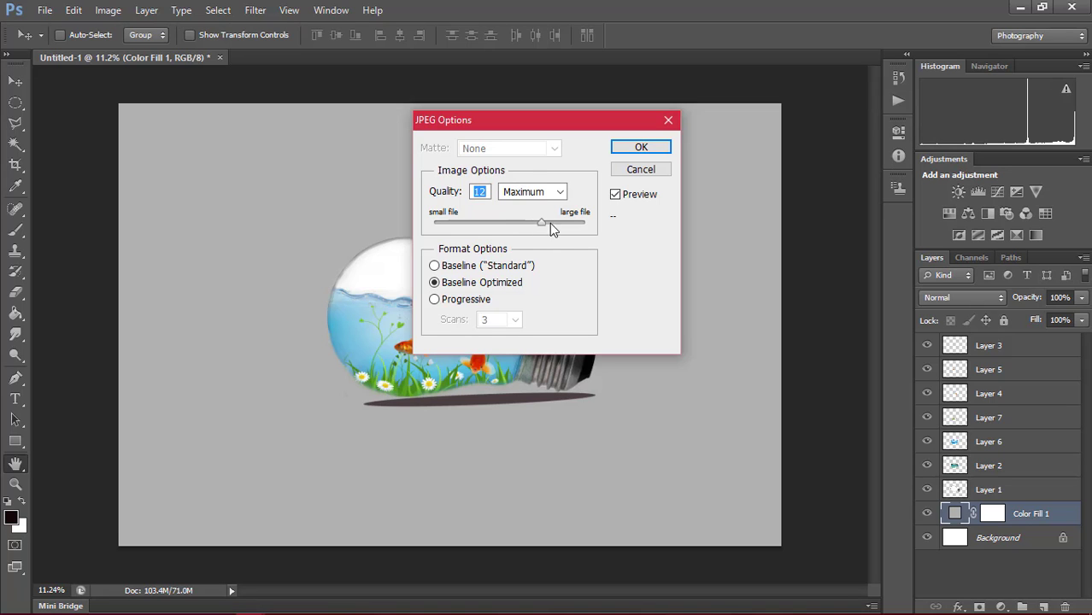
{"action": "left_click", "coordinate": [630, 147]}
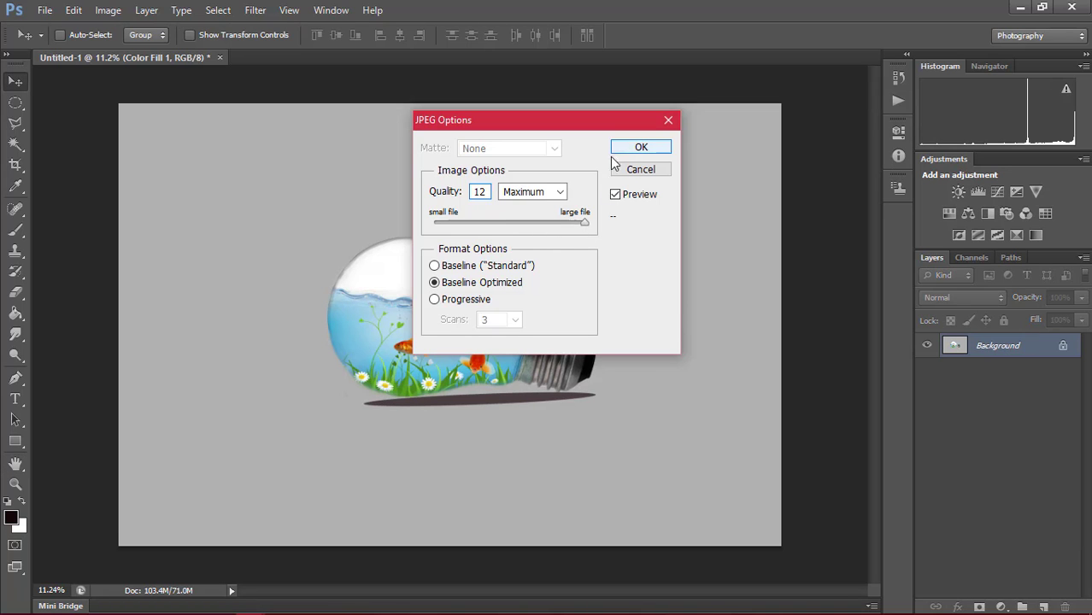